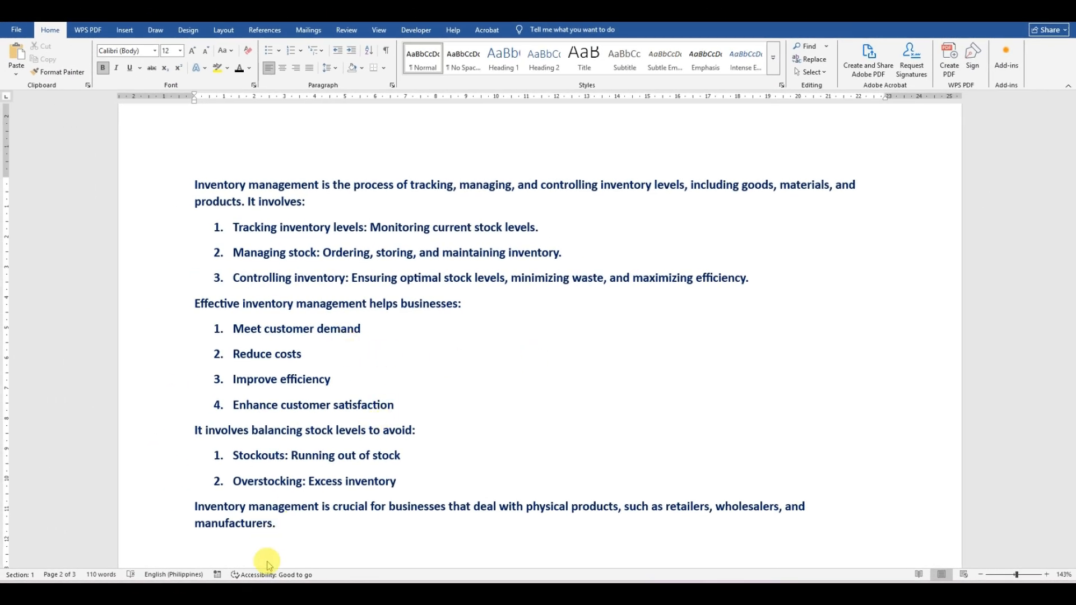
Step: Open the Inventory Management template document and review its product table, order table and the three charts
mouse_move(267, 592)
left_click(294, 569)
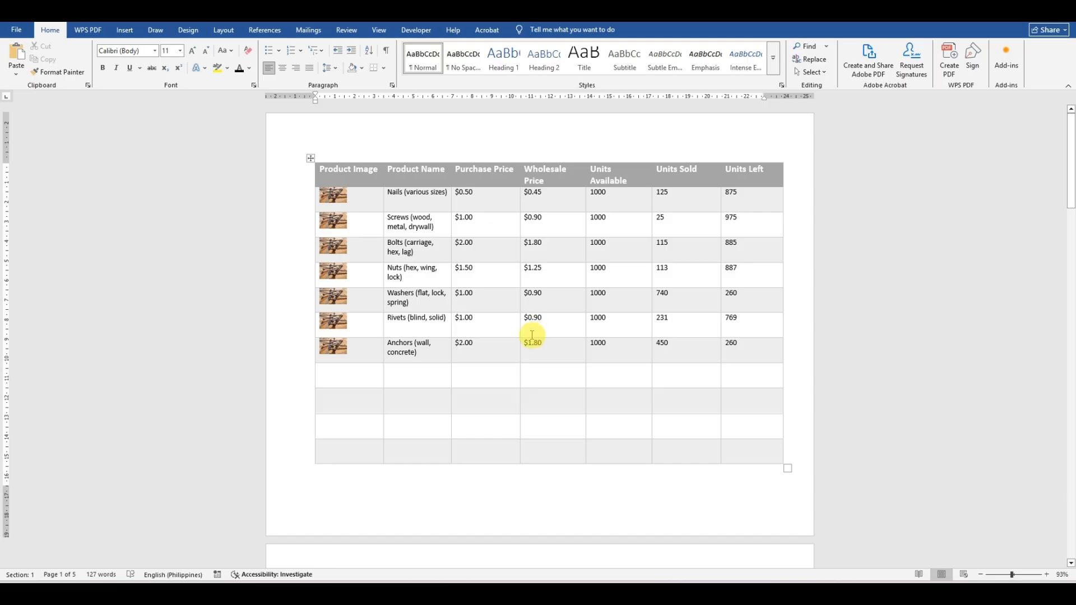
scroll(643, 349, "down", 10)
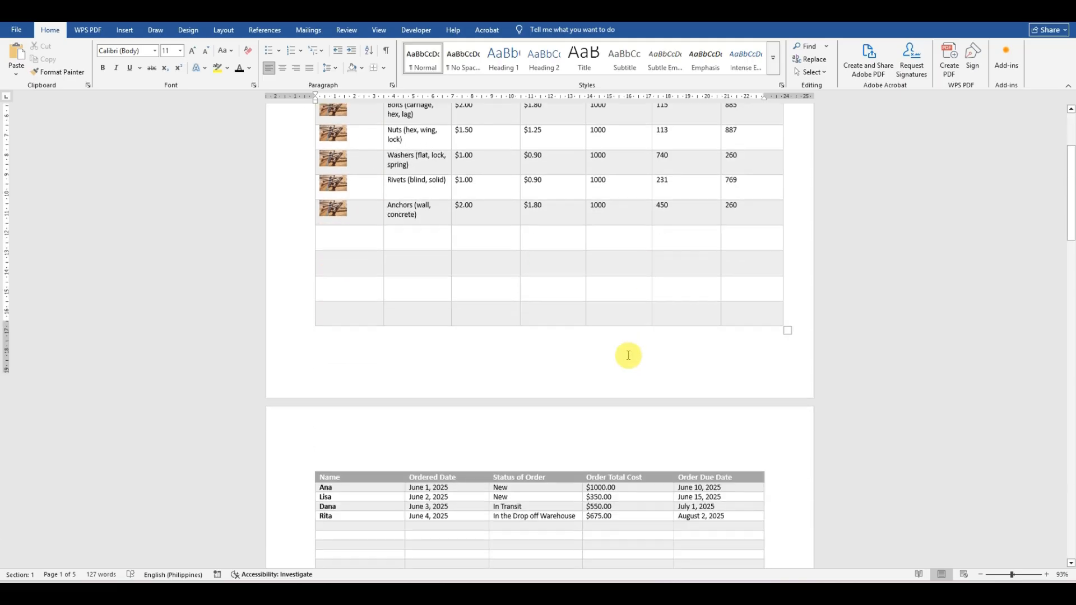
scroll(365, 355, "down", 1)
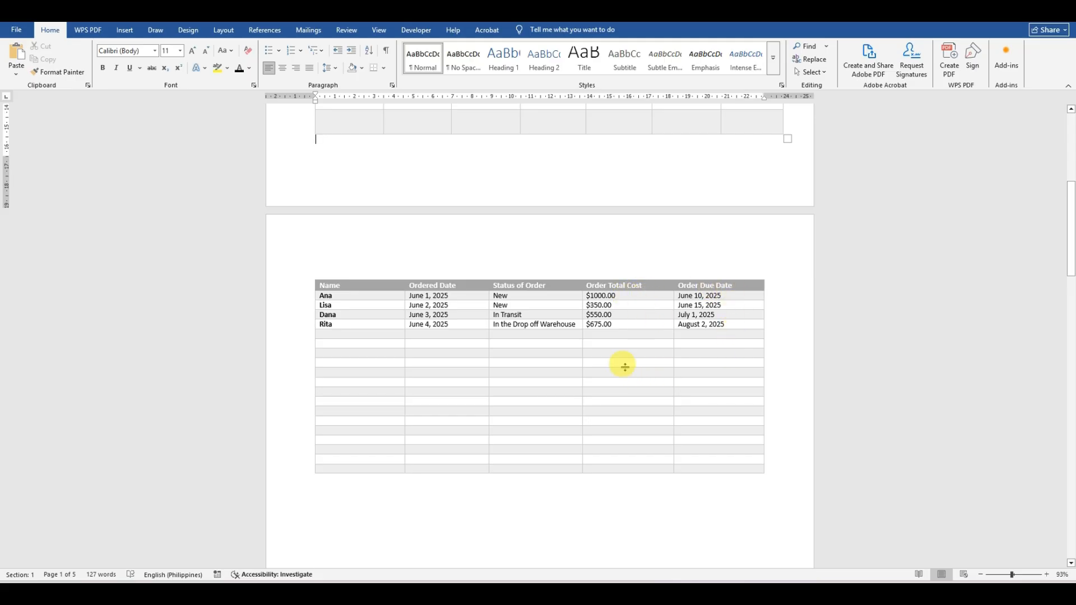
scroll(621, 364, "down", 15)
scroll(615, 357, "down", 3)
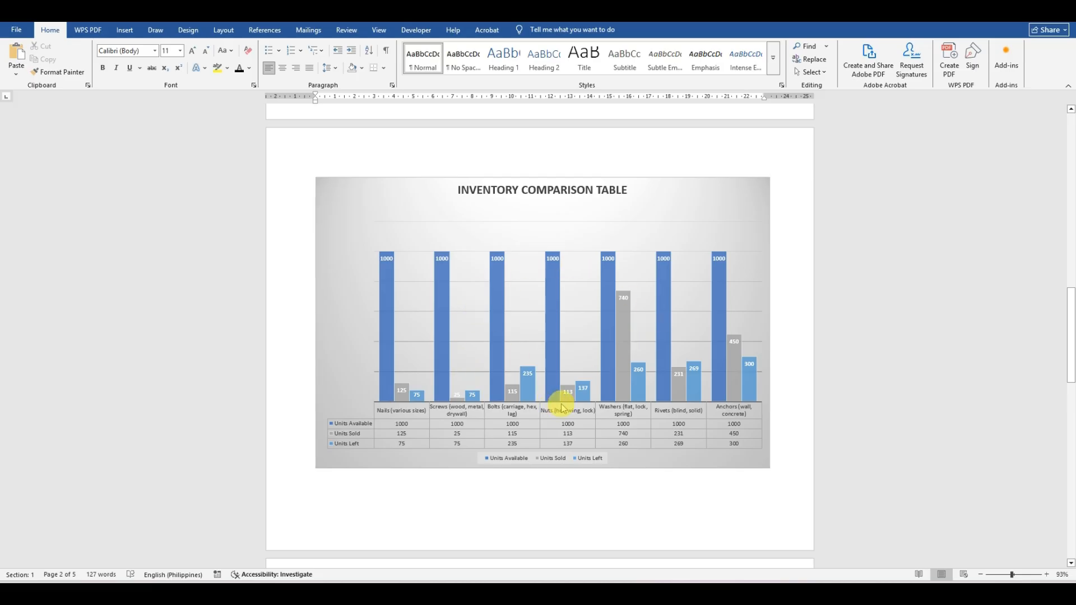
scroll(560, 401, "down", 5)
scroll(563, 402, "down", 5)
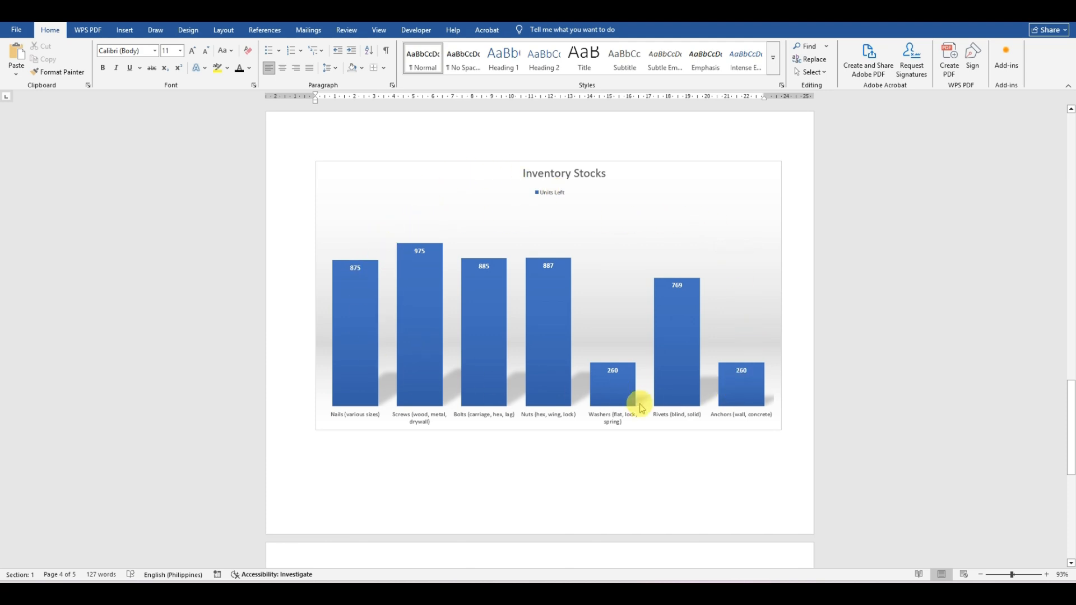
scroll(665, 372, "down", 3)
scroll(664, 371, "down", 5)
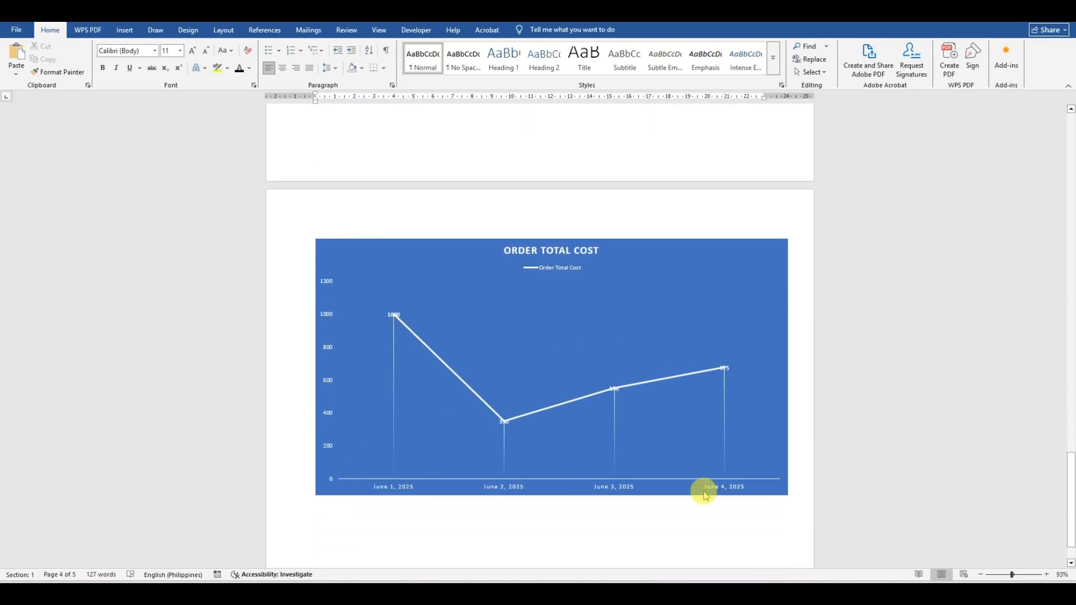
scroll(702, 480, "up", 20)
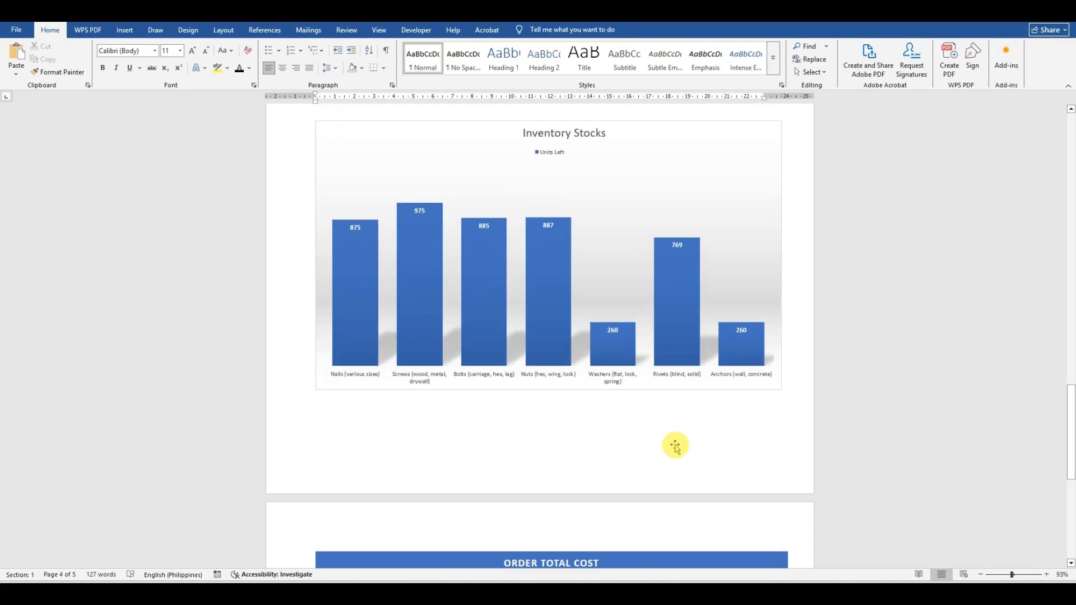
scroll(675, 444, "up", 15)
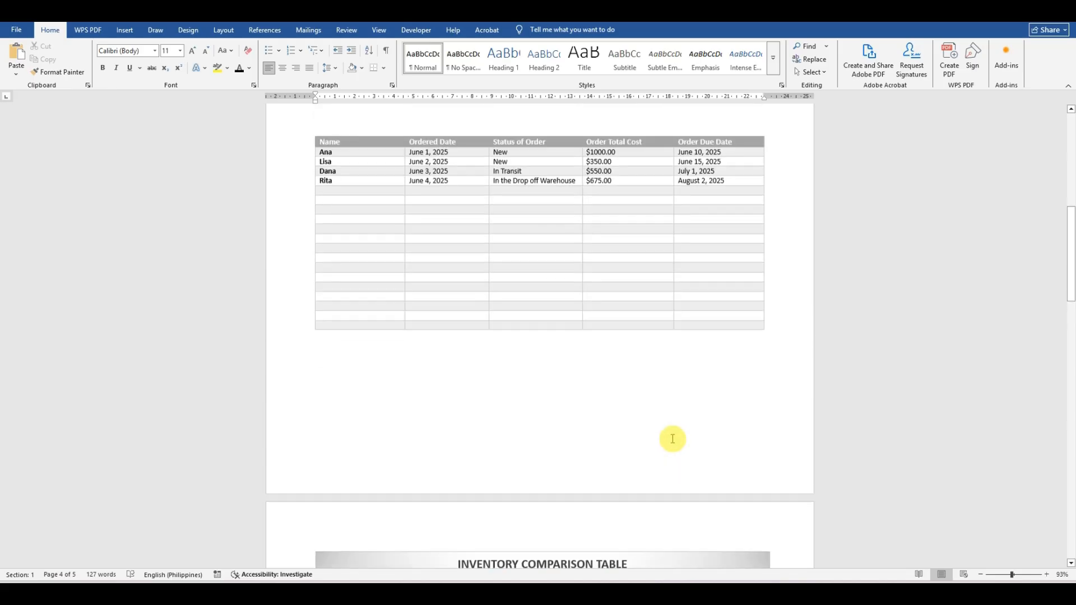
scroll(667, 423, "up", 3)
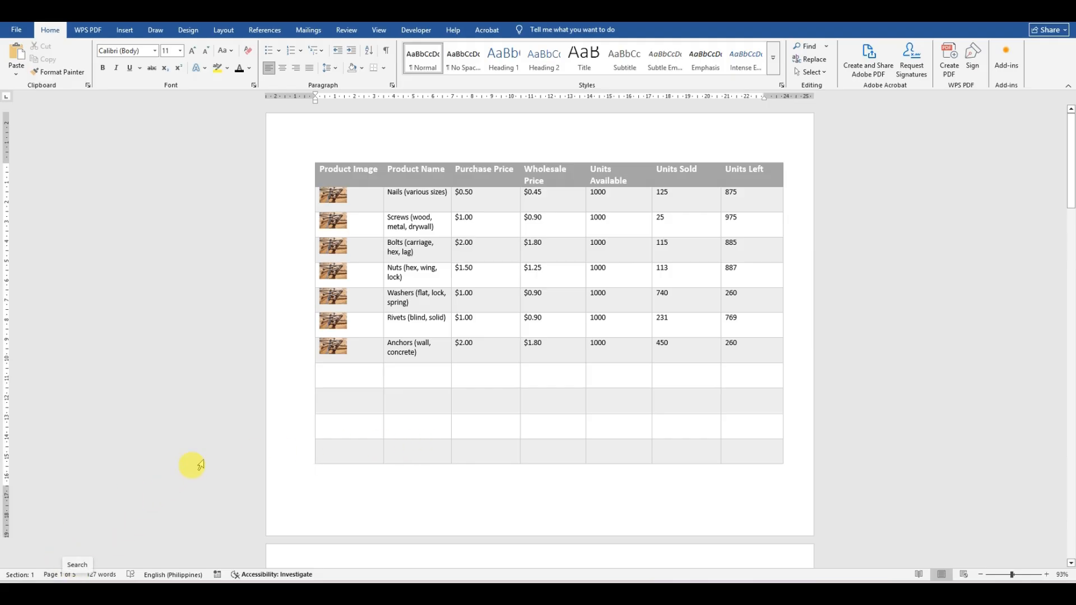
Step: Switch to the blank Document8 and place the cursor on its empty page
mouse_move(288, 569)
left_click(375, 540)
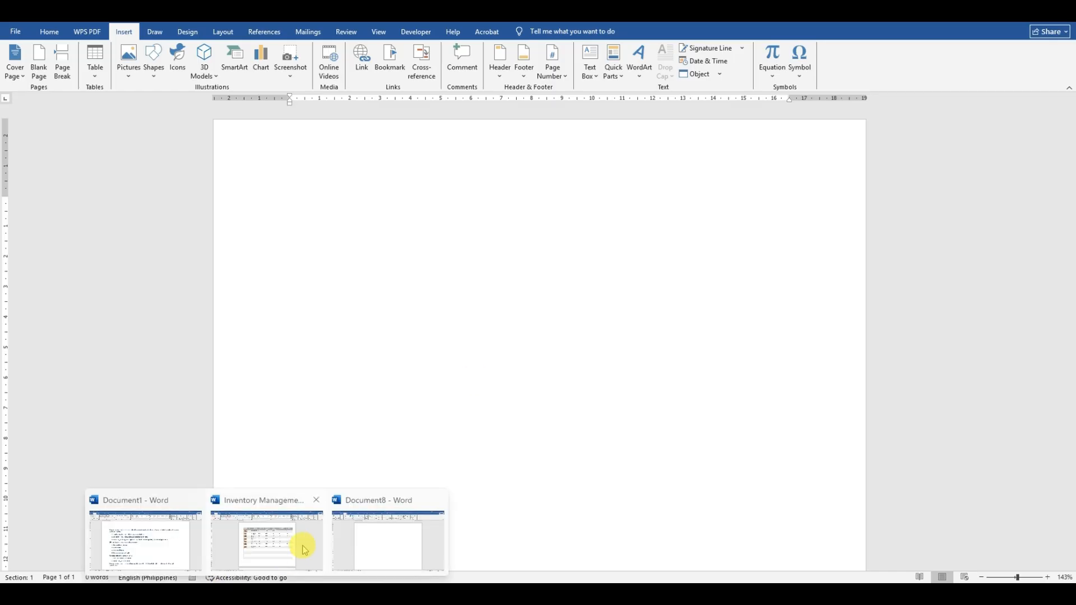
left_click(300, 540)
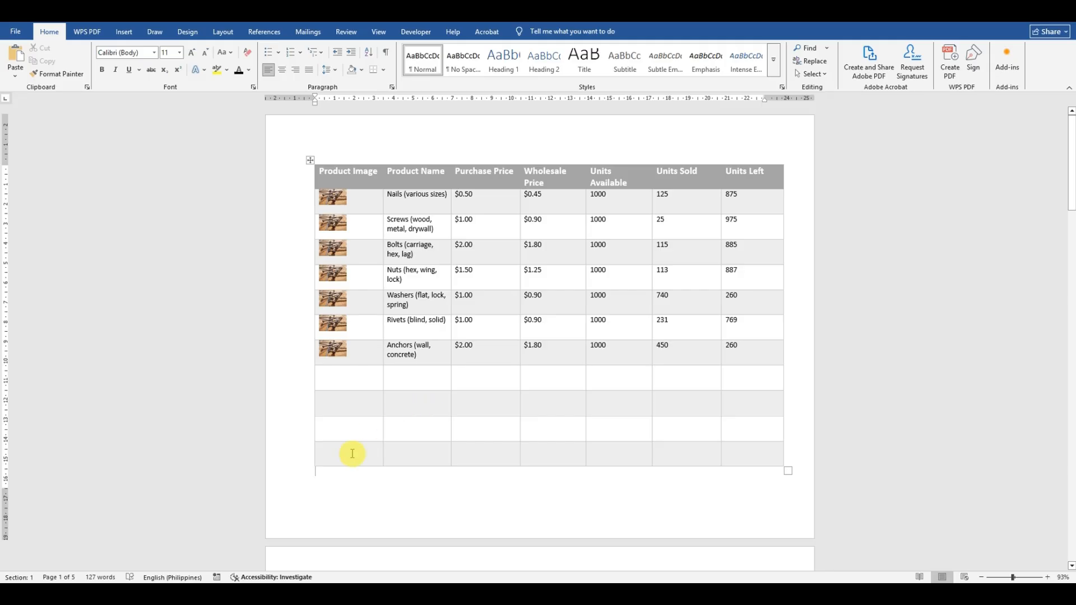
mouse_move(277, 572)
left_click(377, 548)
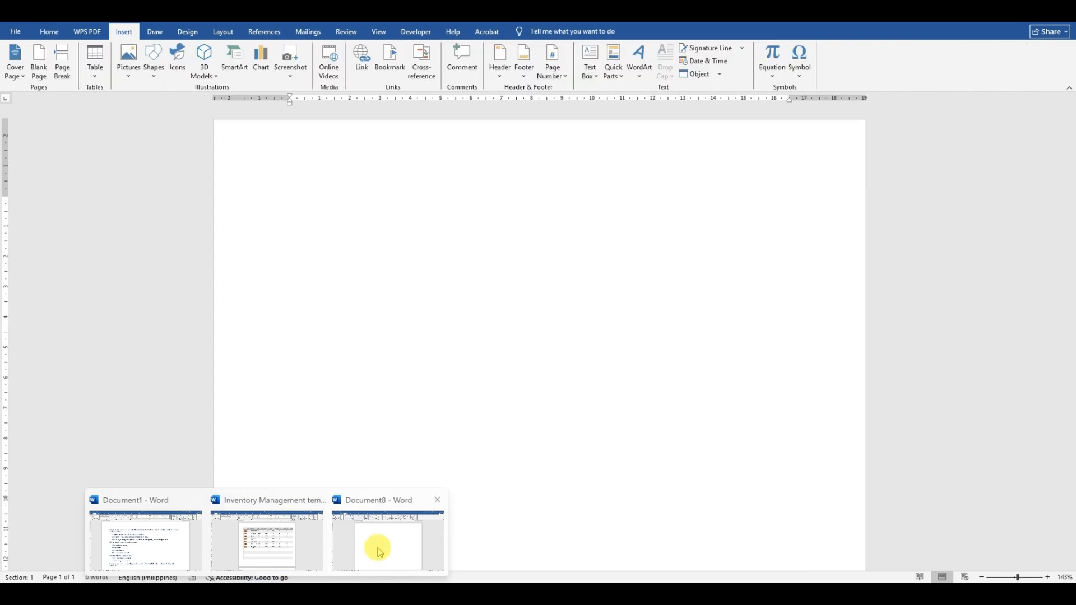
scroll(635, 315, "down", 9)
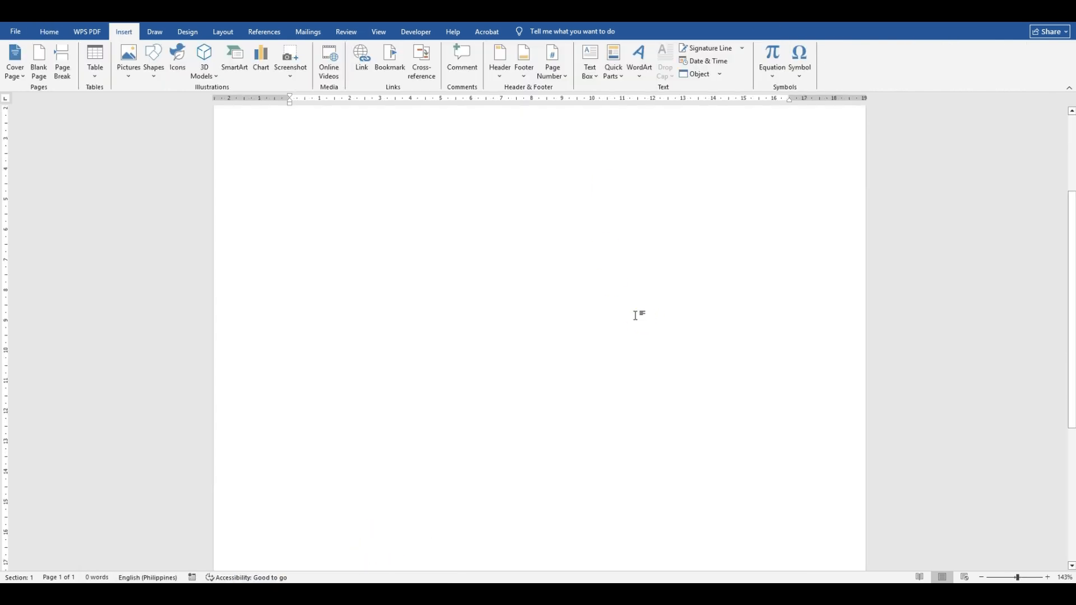
scroll(635, 316, "up", 8)
scroll(635, 315, "up", 1)
left_click(628, 322)
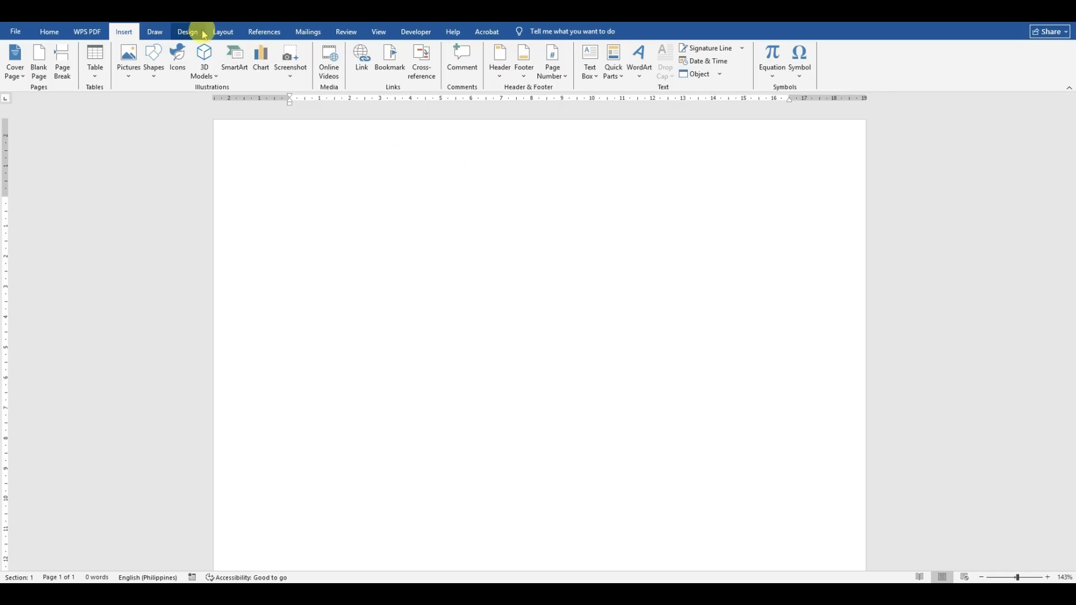
Step: Set the blank document's page orientation to Portrait
left_click(221, 34)
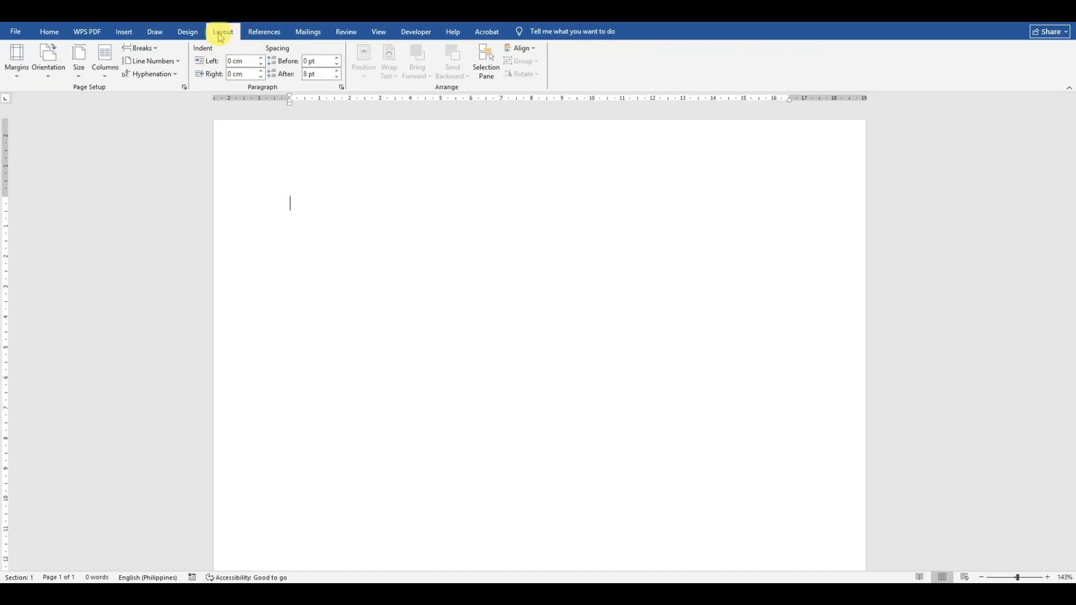
left_click(48, 56)
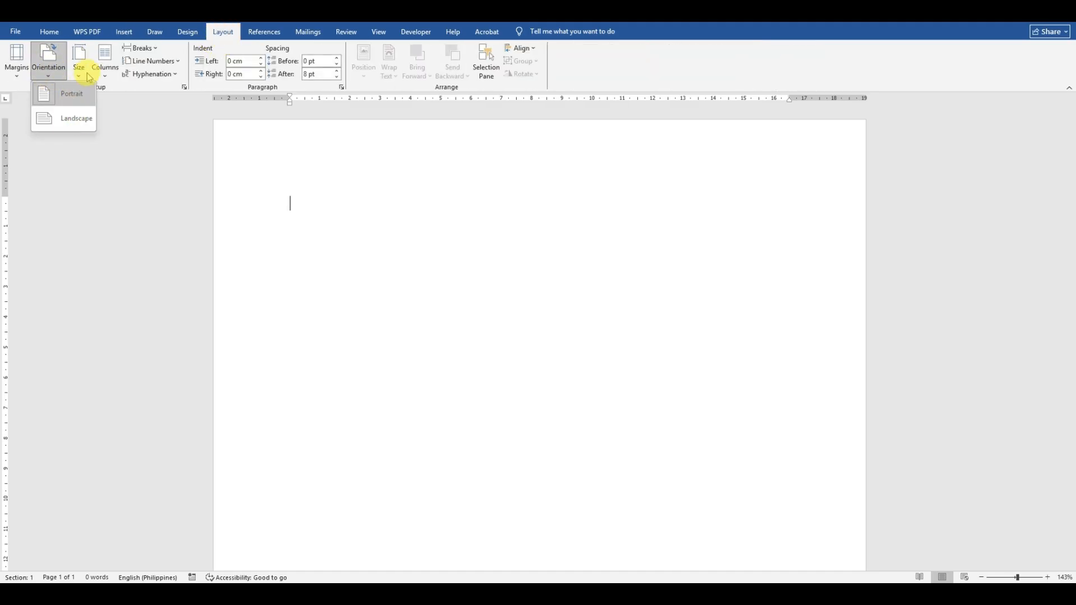
left_click(68, 92)
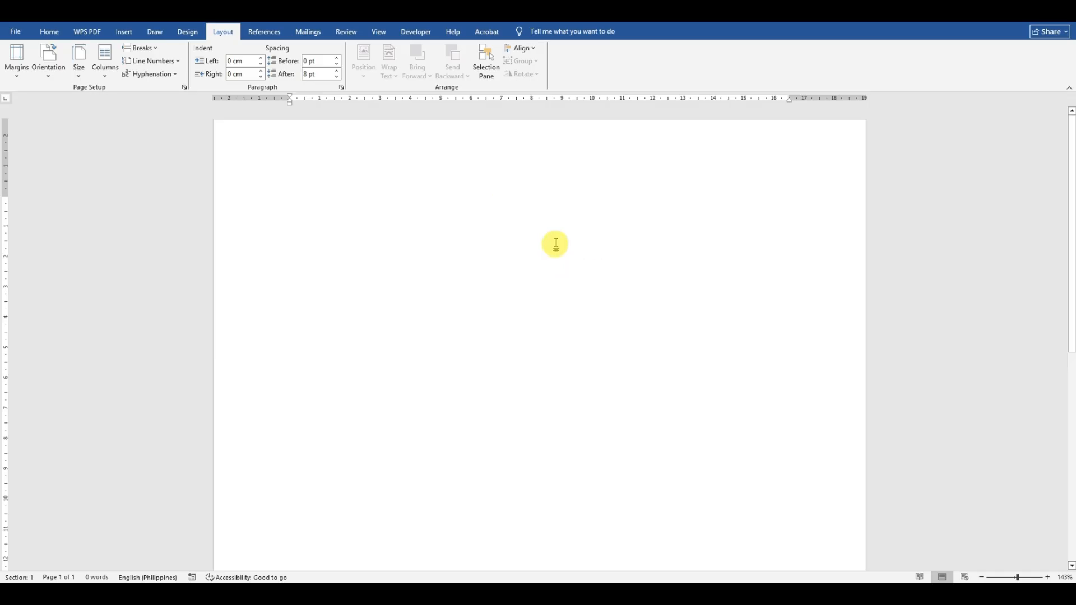
Step: Insert a table with seven columns and six rows at the start of the blank page
left_click(481, 204)
left_click(123, 32)
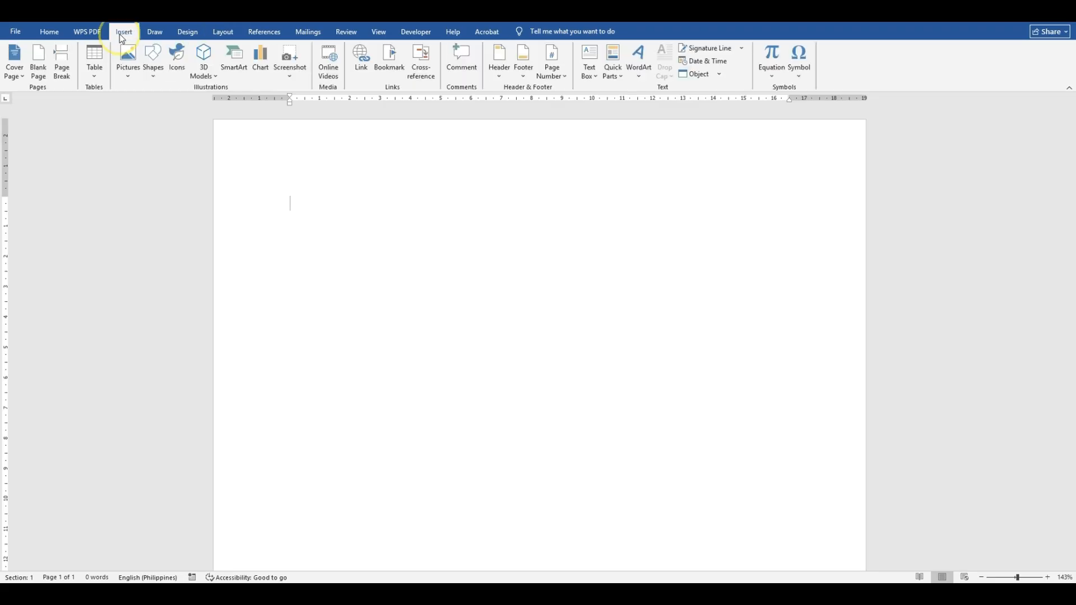
left_click(97, 72)
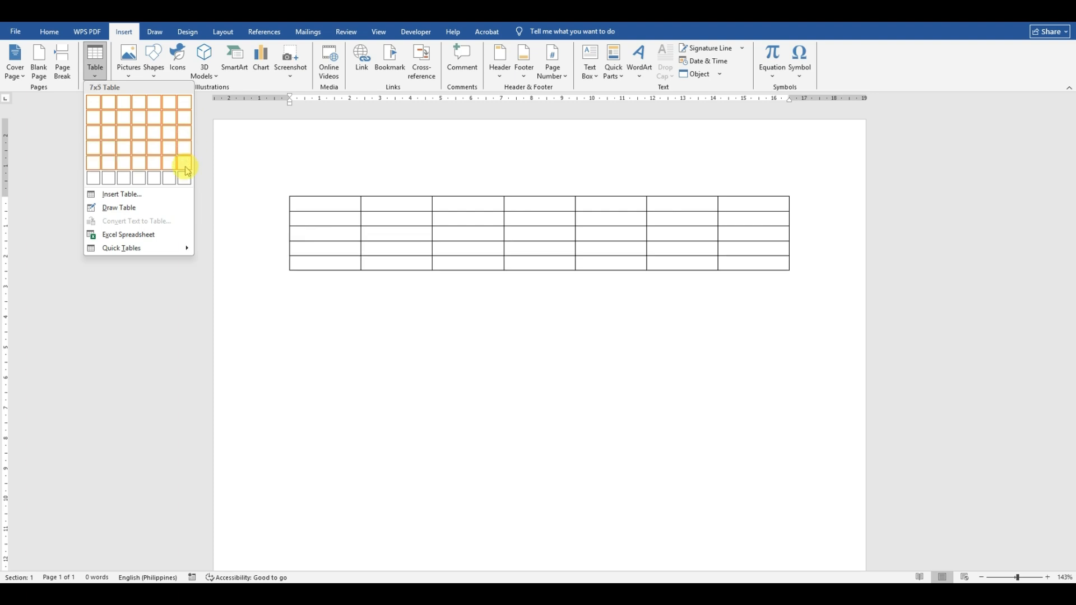
left_click(187, 141)
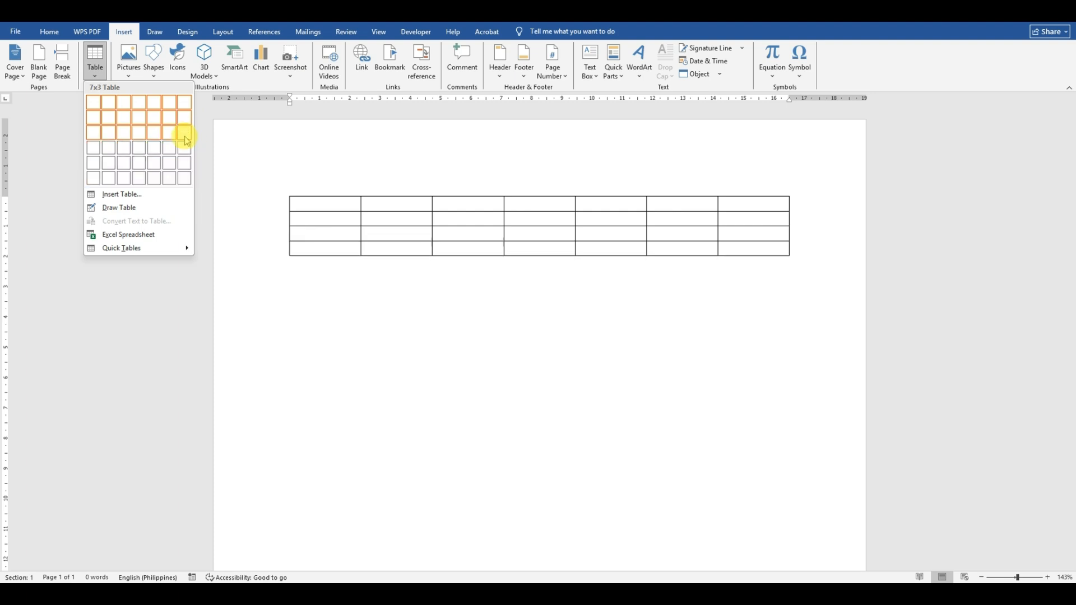
left_click(190, 186)
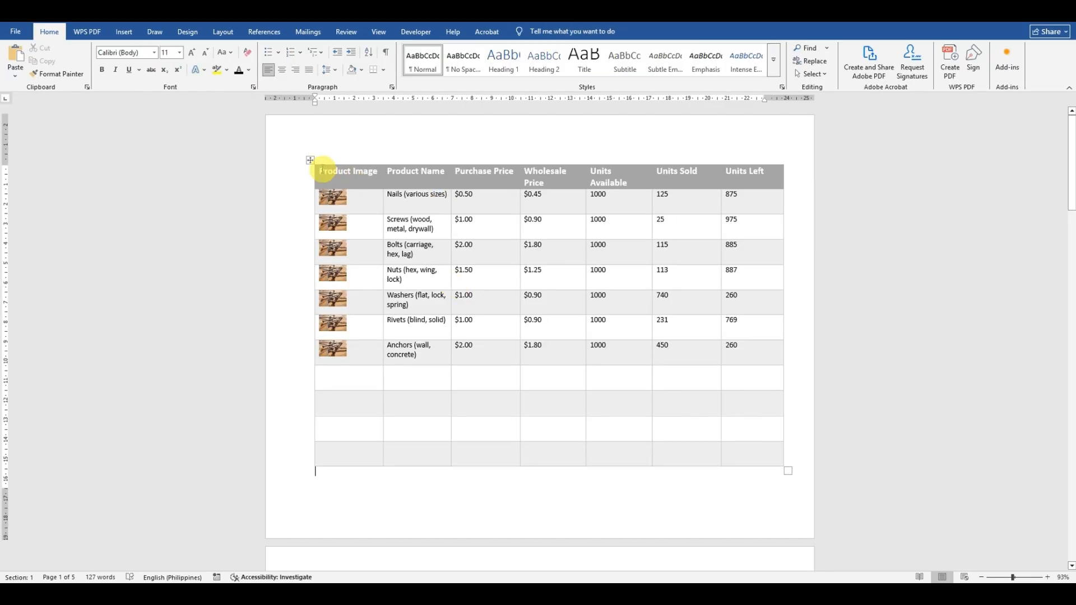
Step: Fill the new table's header row with the template's headings: Product Image, Product Name, Purchase Price, Wholesale Price, Units Available, Units Sold, Units Left
left_click_drag(321, 170, 741, 177)
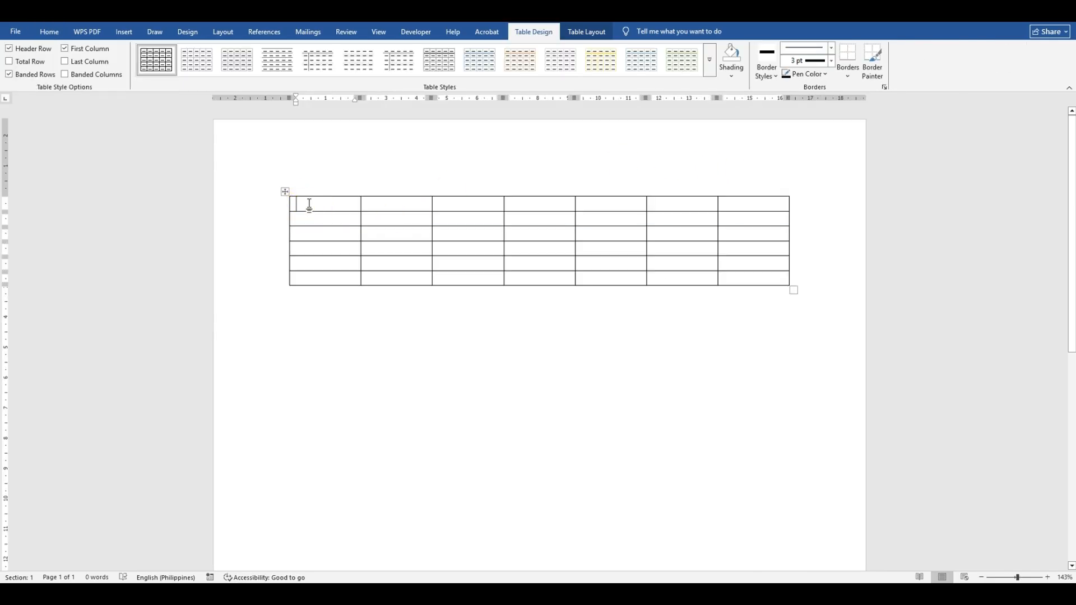
type("Product Image\tProduct Name\tPurchase Price\tWholesale Price\tUnits Available\tUnits Sold\tUnits Left")
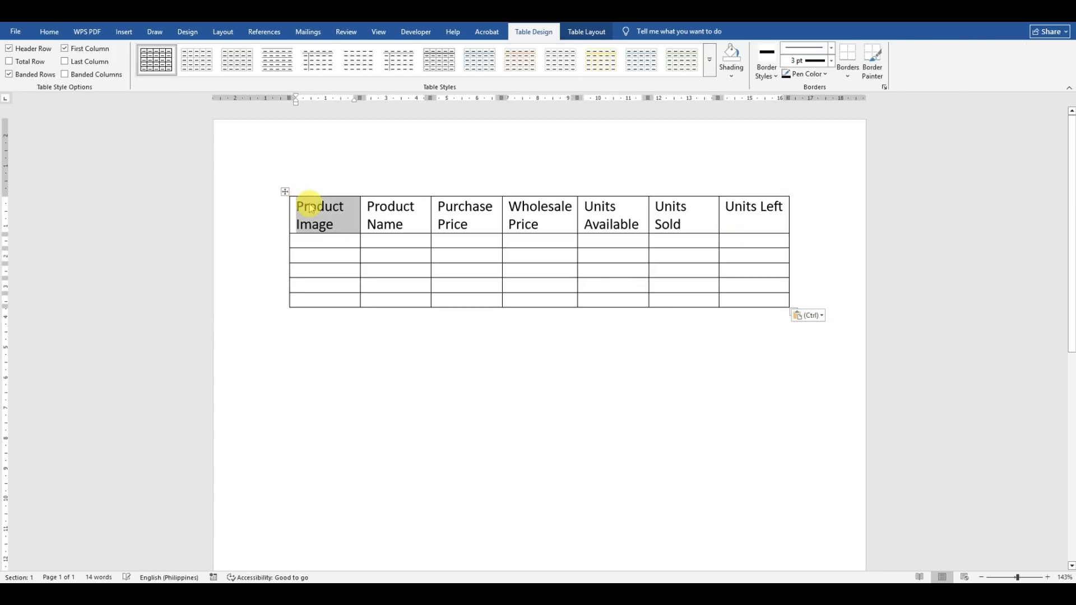
left_click(751, 224)
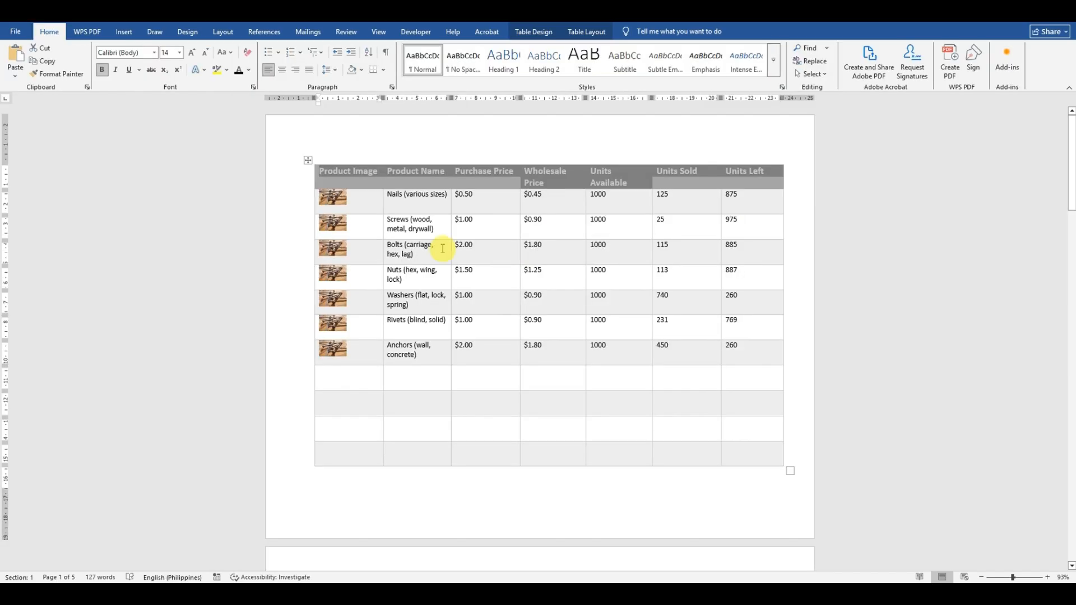
Step: Copy the template's seven product rows, from the Product Name through Units Sold columns, into the new table below its header
left_click_drag(388, 196, 749, 353)
left_click(750, 198)
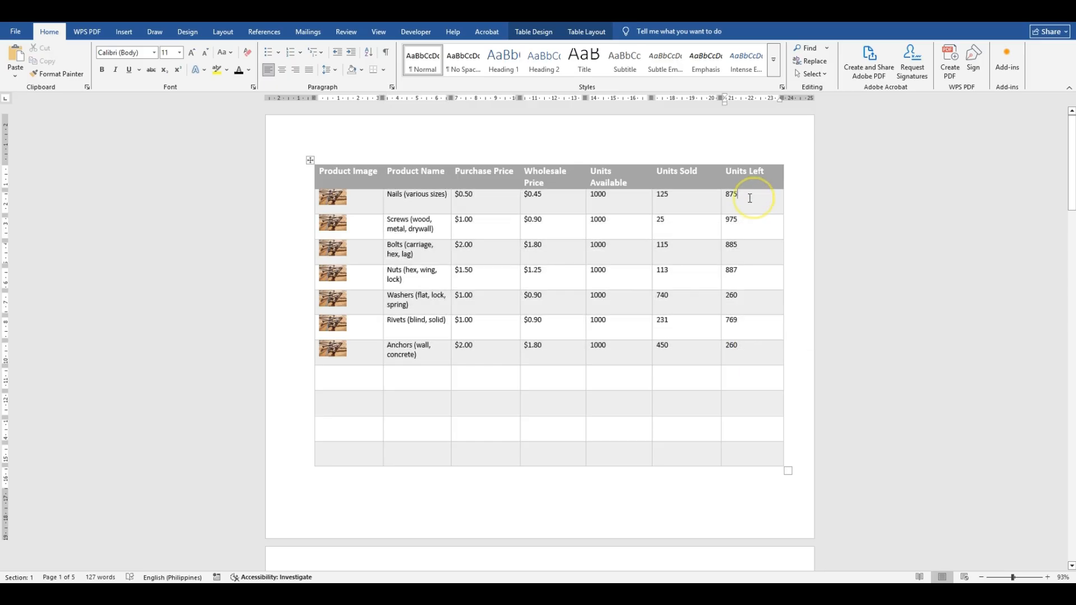
left_click_drag(390, 195, 693, 352)
key("ctrl+c")
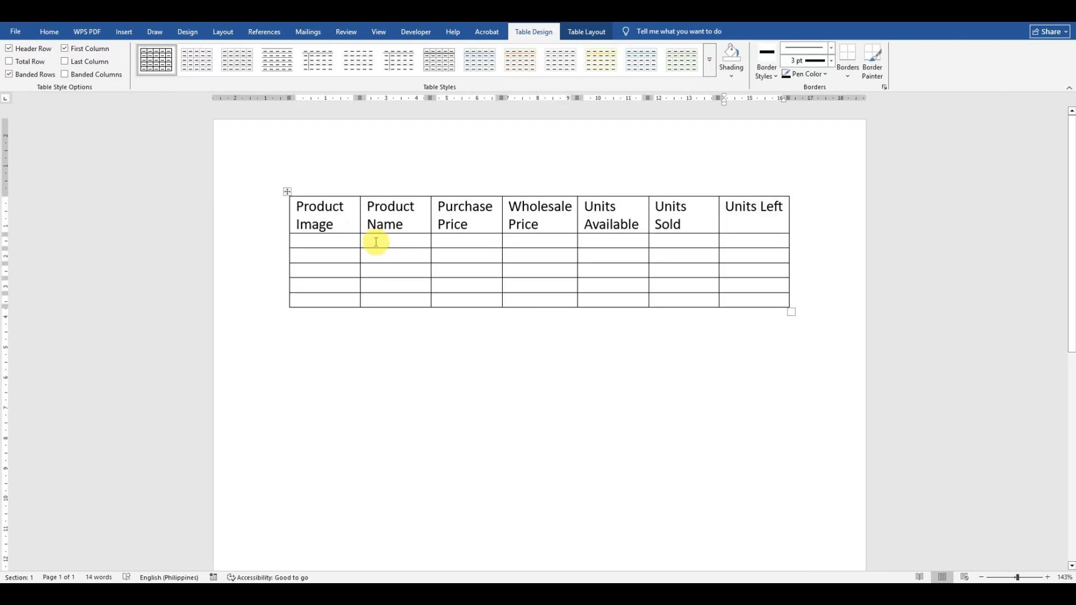
left_click(375, 241)
key("ctrl+v")
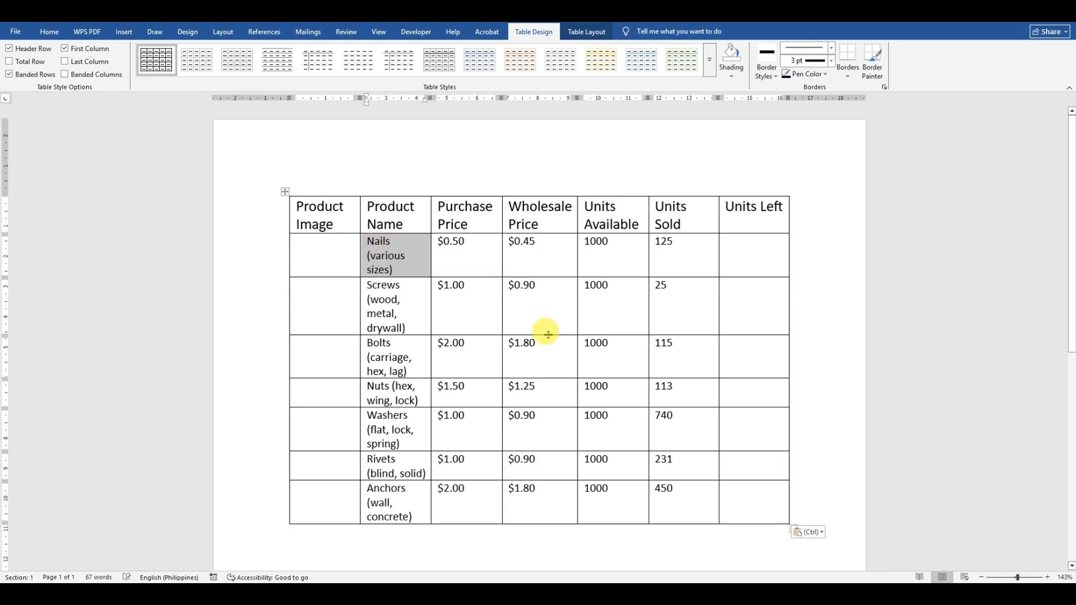
left_click(753, 275)
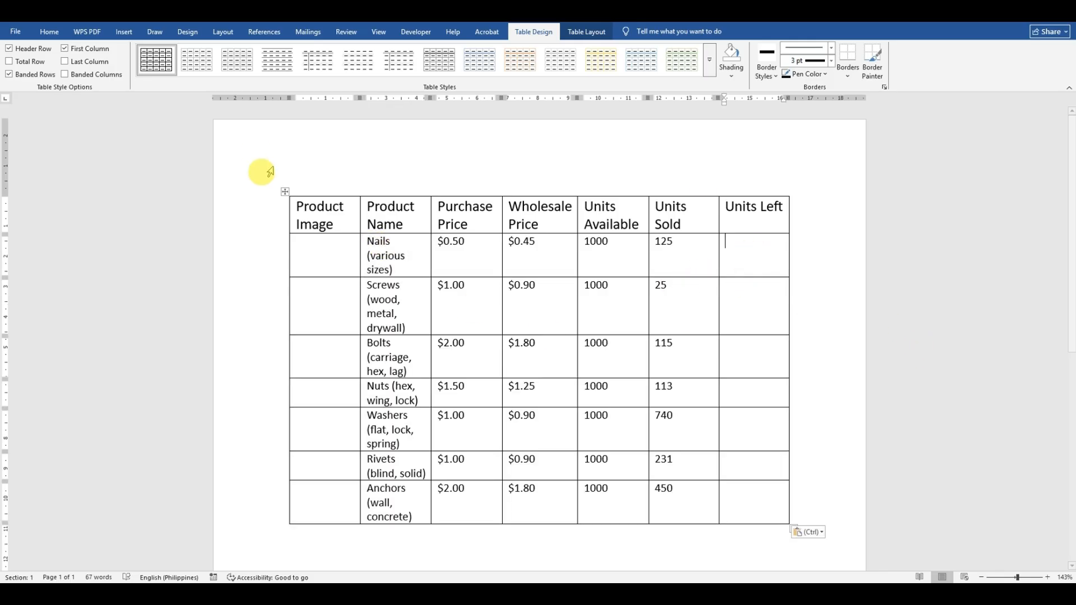
Step: Insert an online picture of nails on wood, found by searching "hardware nails", into the Nails row's Product Image cell
left_click(322, 249)
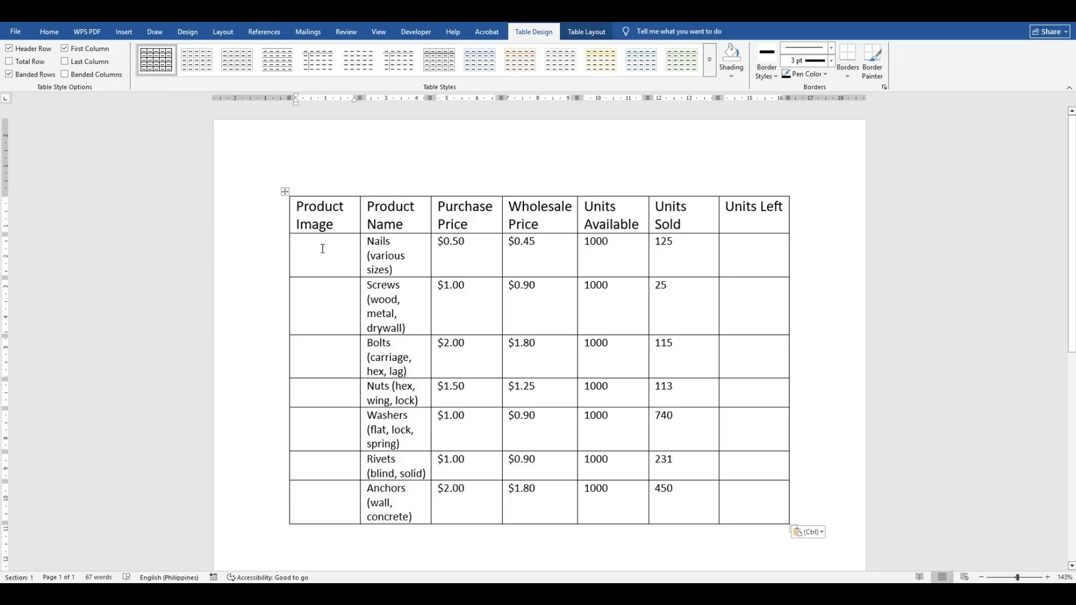
left_click(330, 245)
left_click(123, 31)
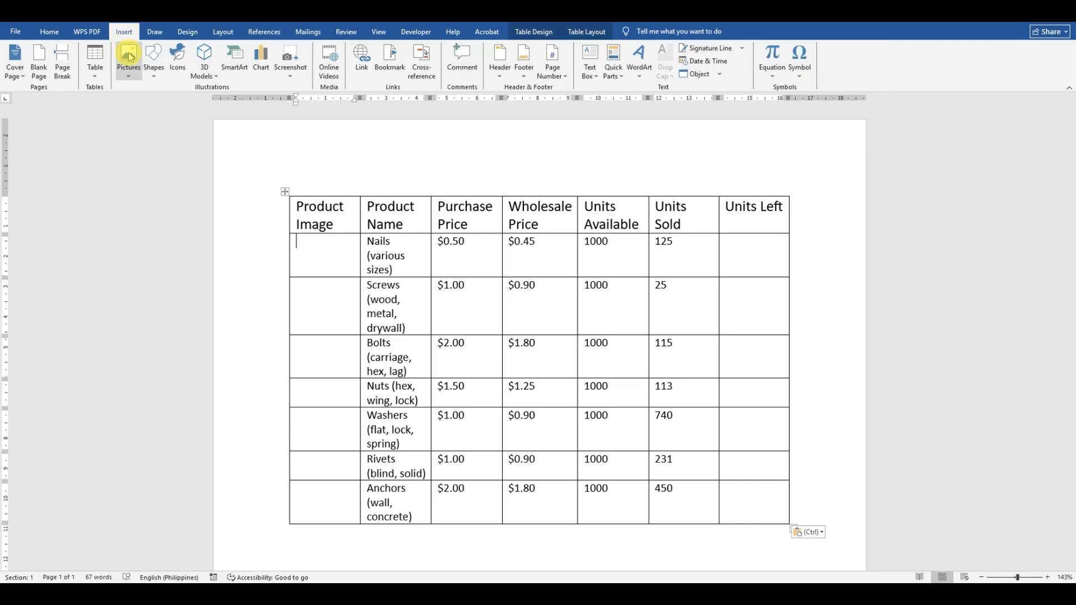
left_click(130, 74)
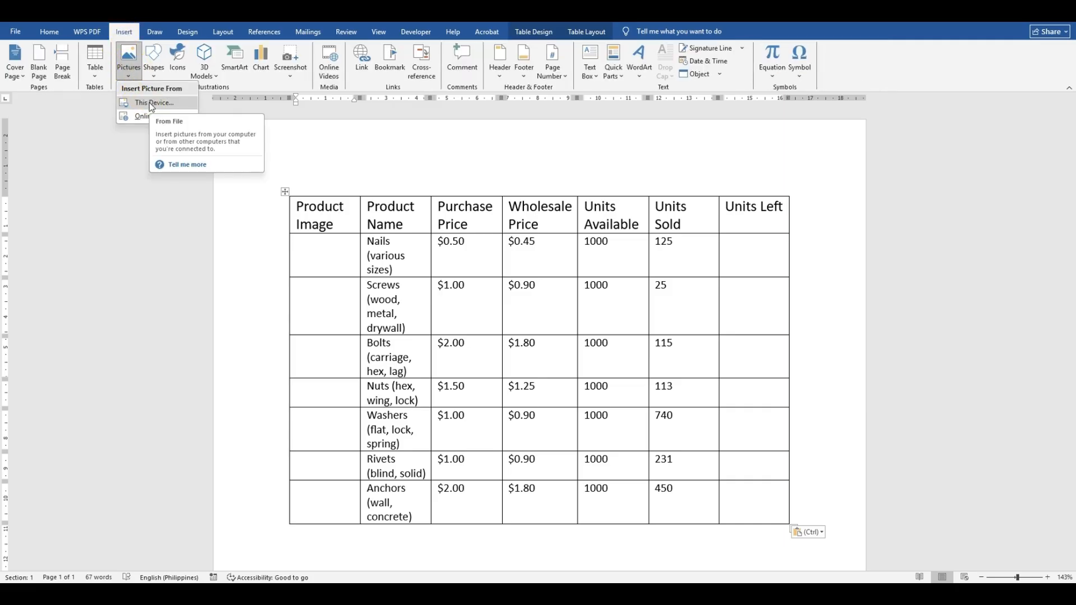
left_click(149, 103)
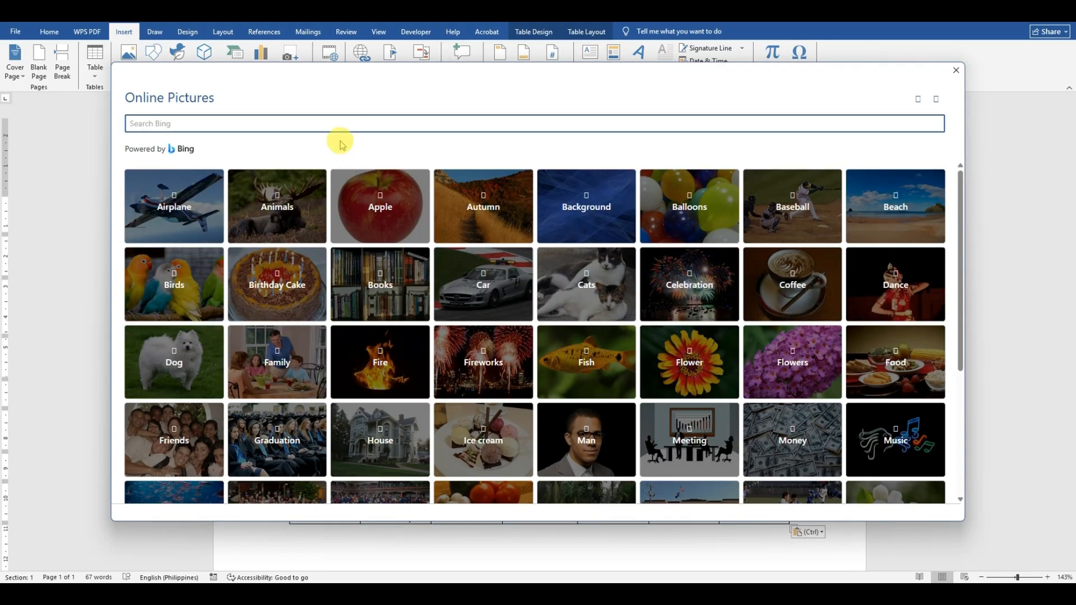
left_click(356, 124)
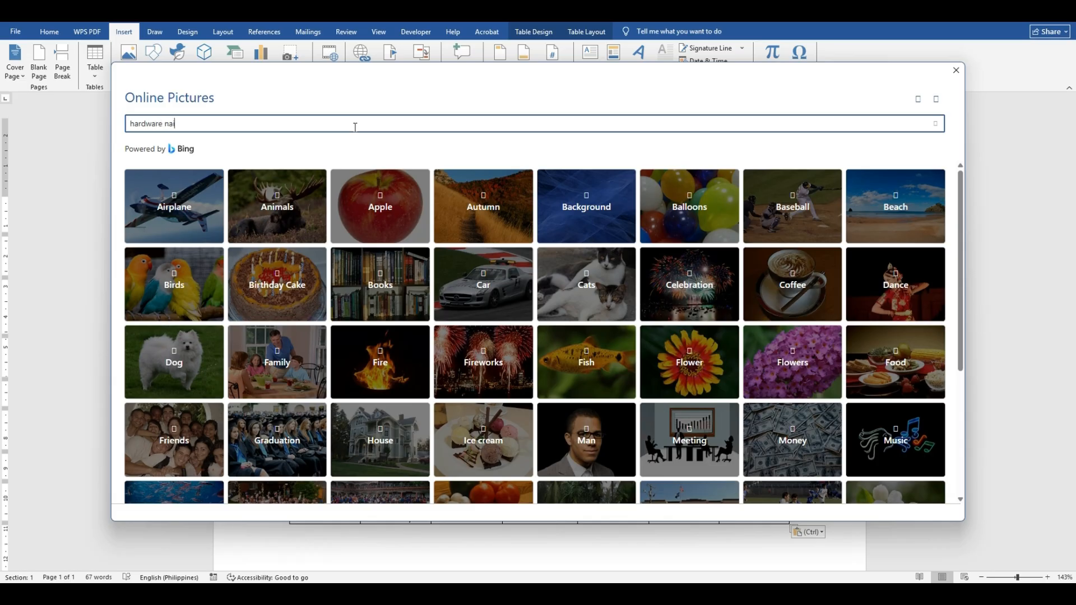
type("hardware nails")
key("Return")
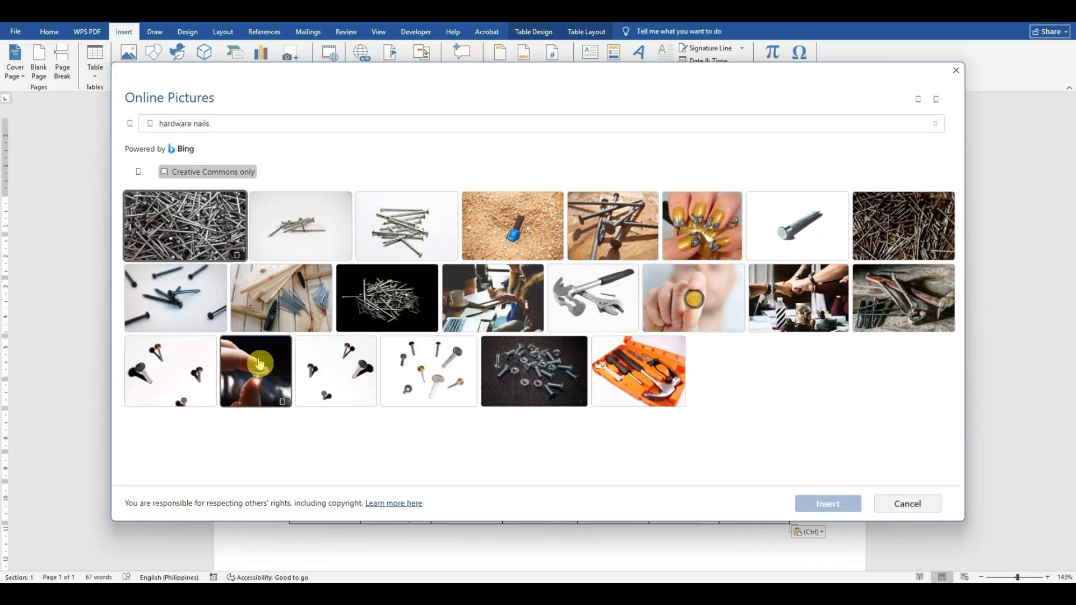
left_click(610, 215)
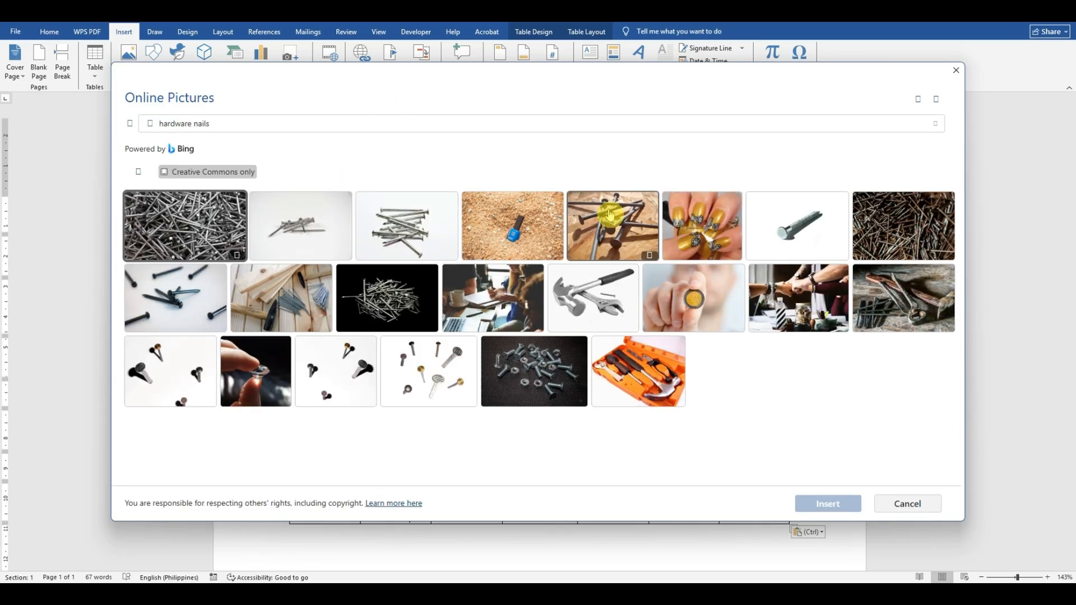
left_click(827, 504)
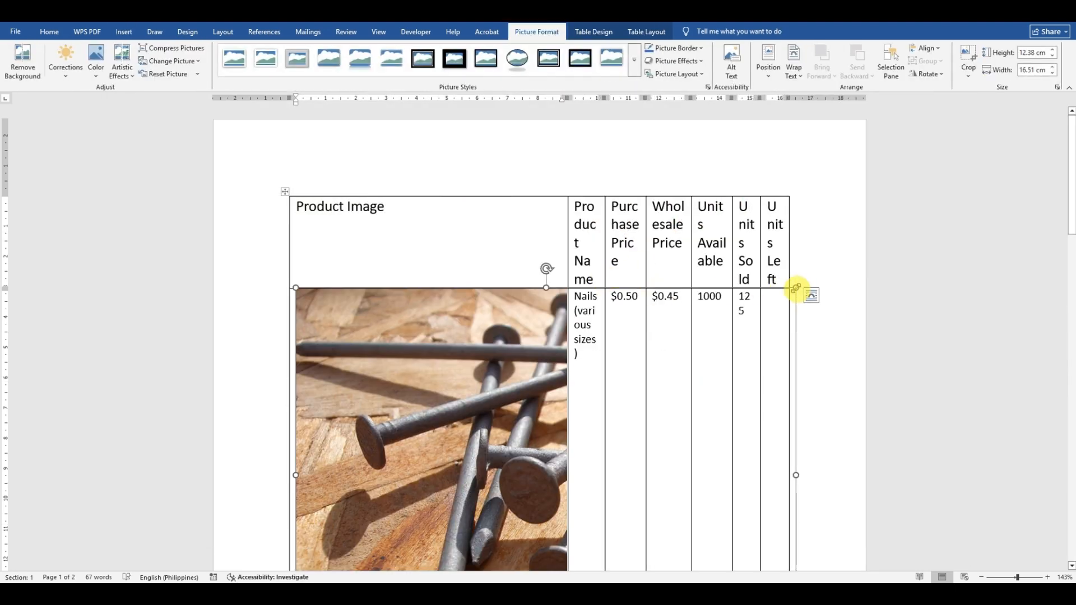
Step: Shrink the nails picture to a small thumbnail that fits within the Nails row's Product Image cell
left_click_drag(795, 288, 644, 326)
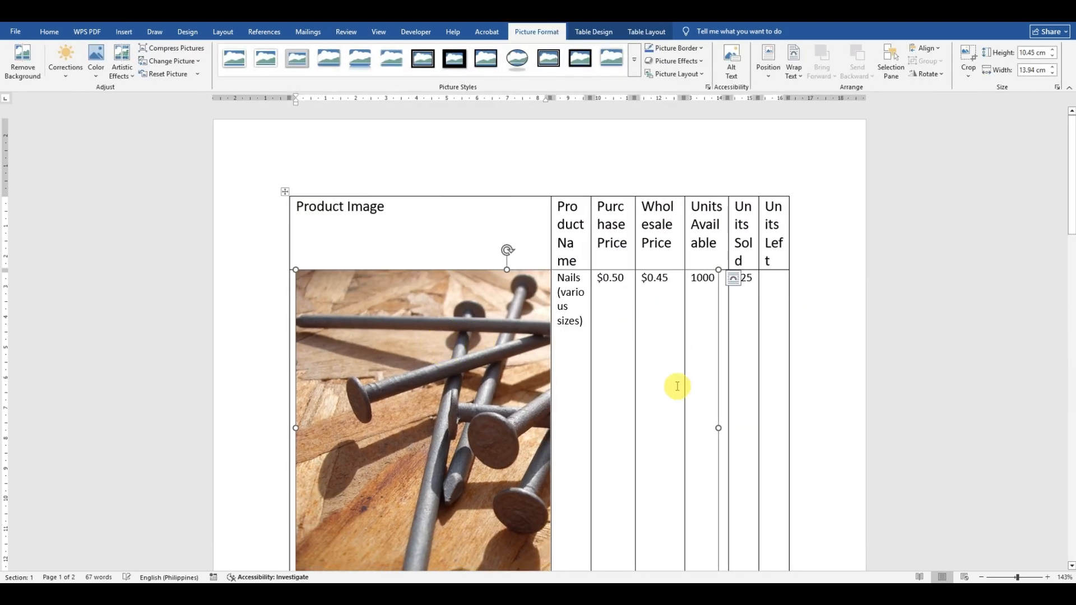
left_click_drag(717, 429, 383, 379)
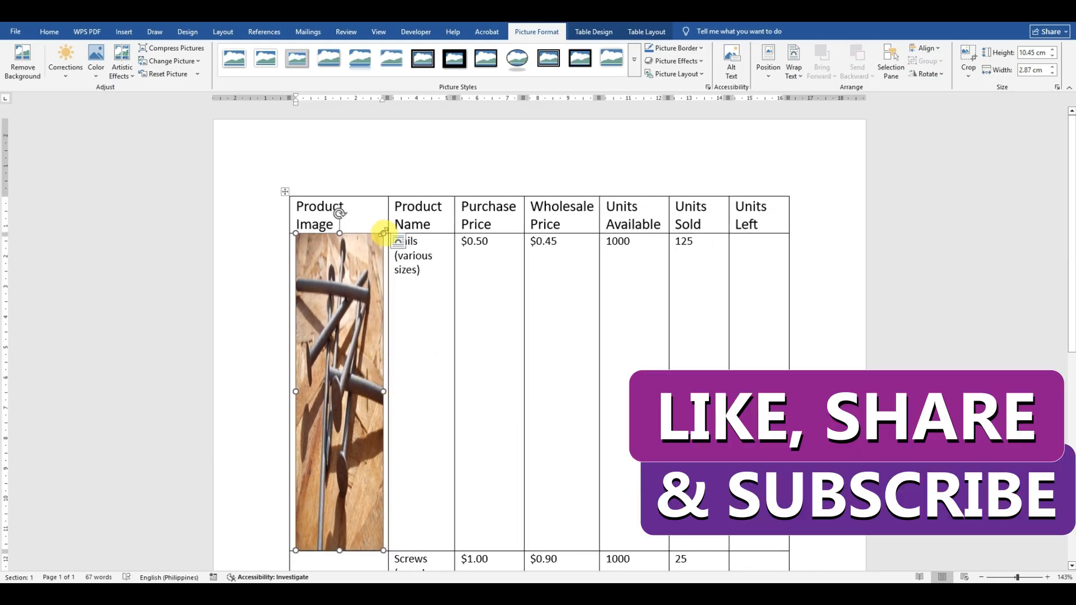
left_click_drag(383, 233, 348, 520)
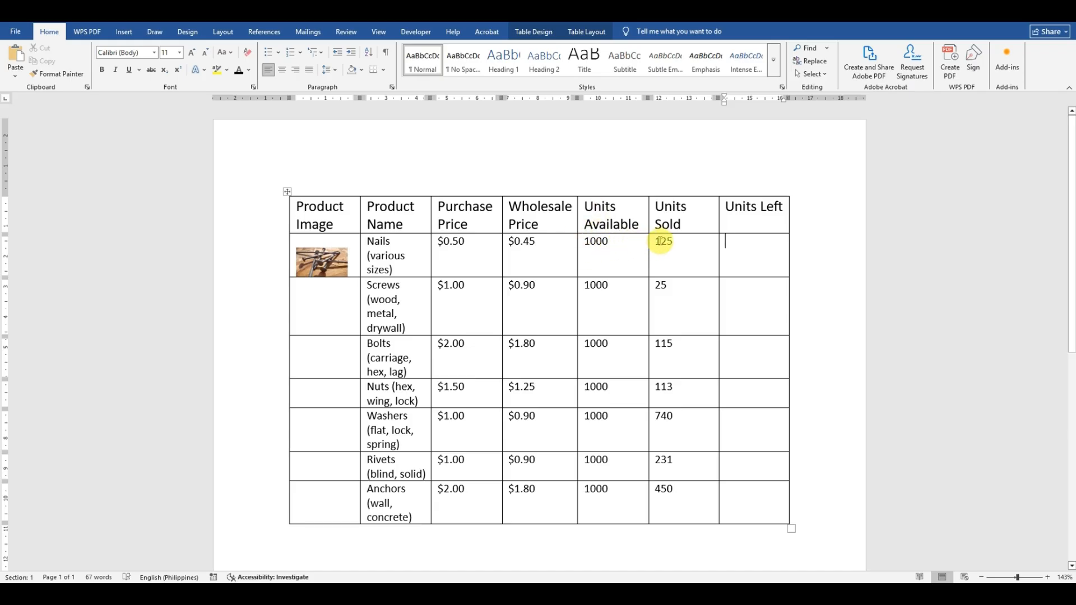
left_click_drag(653, 242, 583, 241)
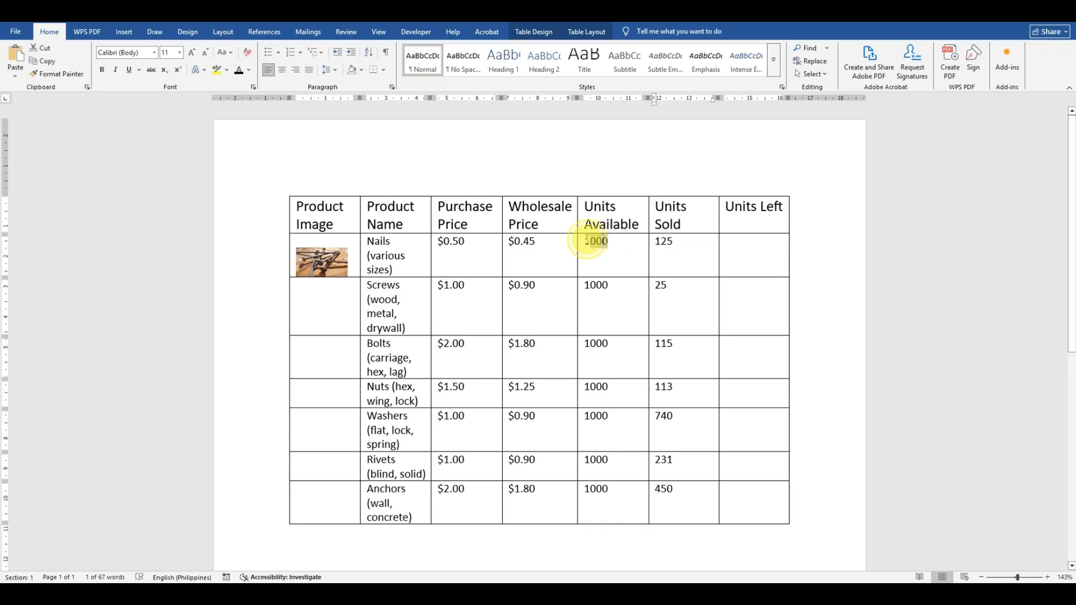
left_click(738, 241)
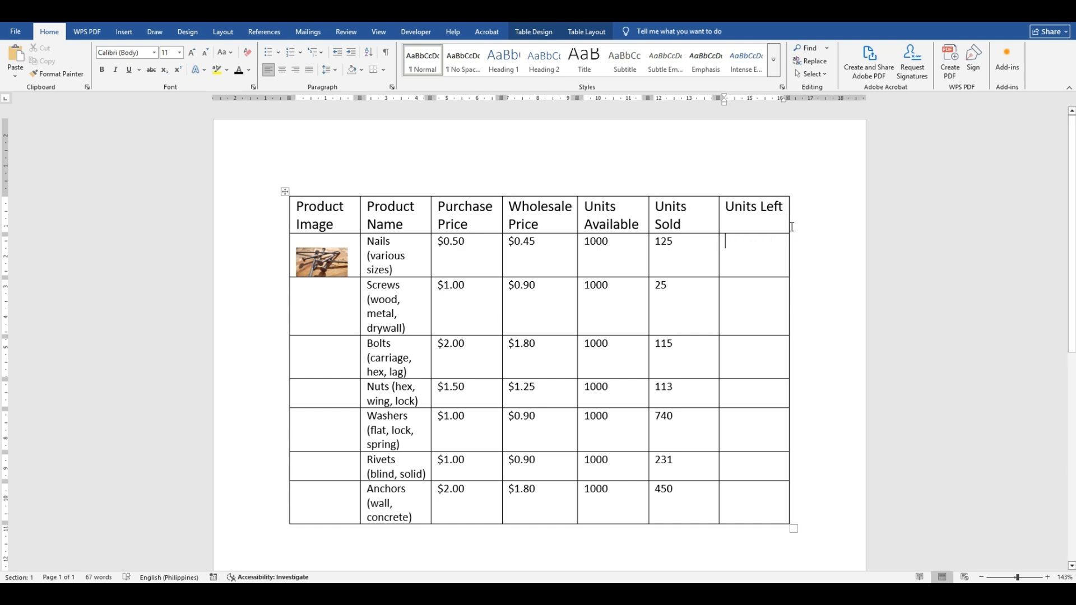
left_click(775, 245)
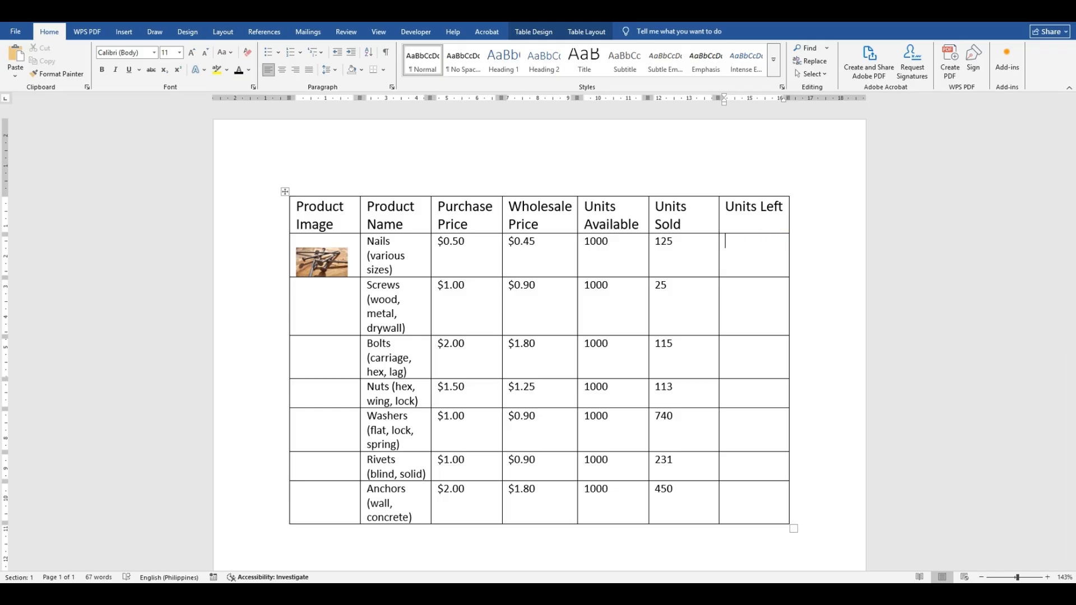
left_click(122, 32)
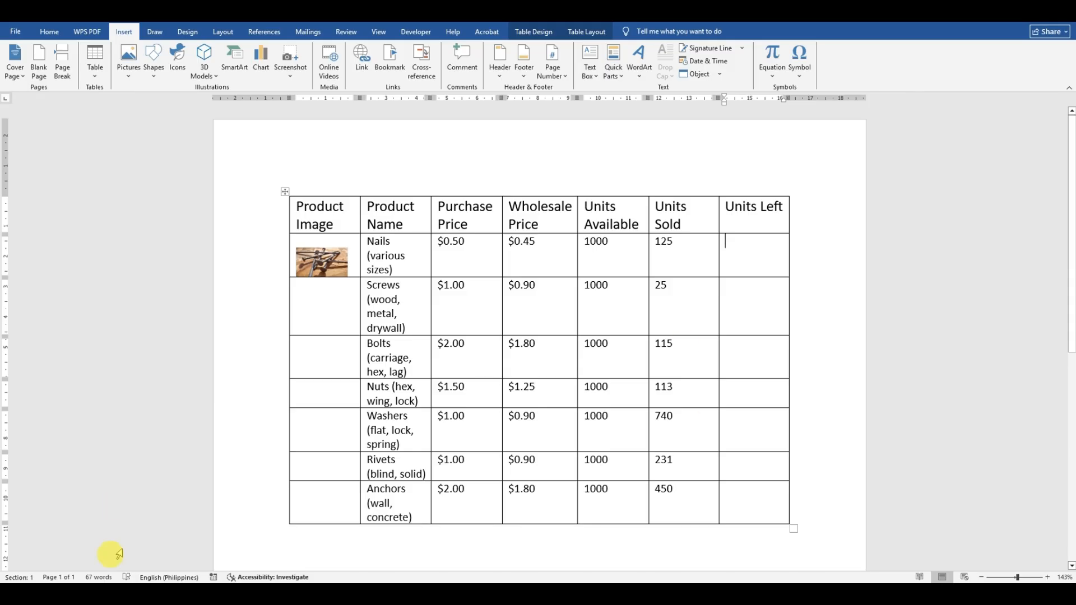
Step: Switch to Excel and create a blank workbook to examine how cell references such as A1 are named
left_click(81, 593)
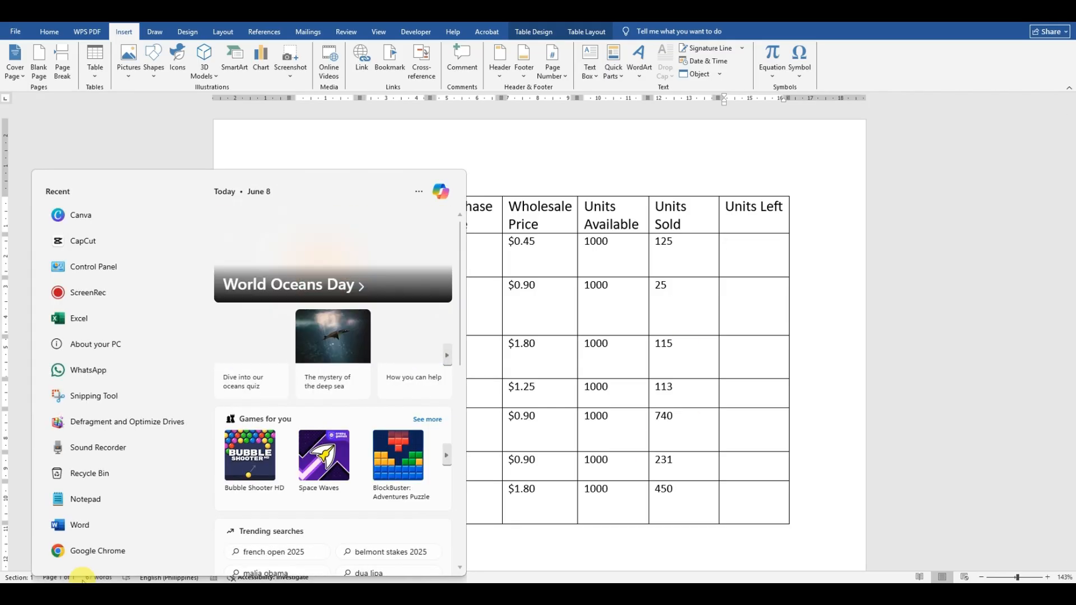
left_click(98, 318)
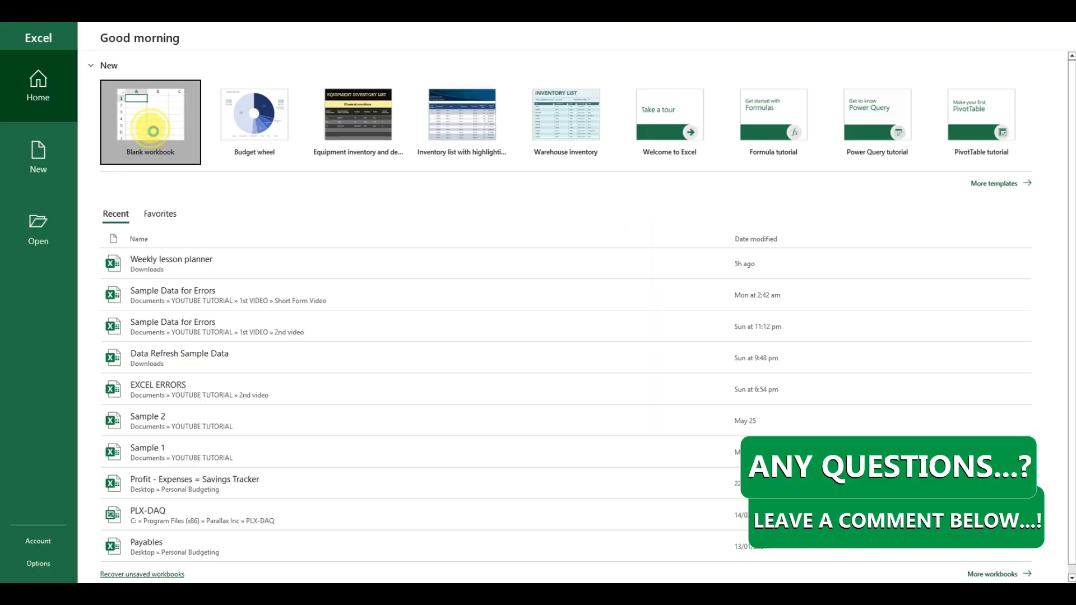
left_click(149, 133)
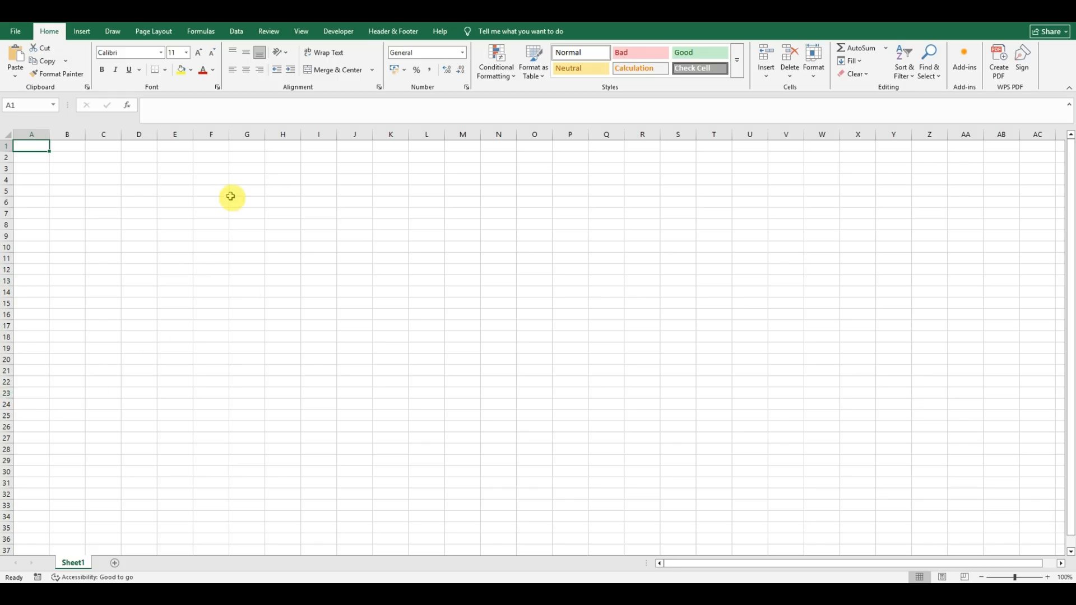
left_click(27, 105)
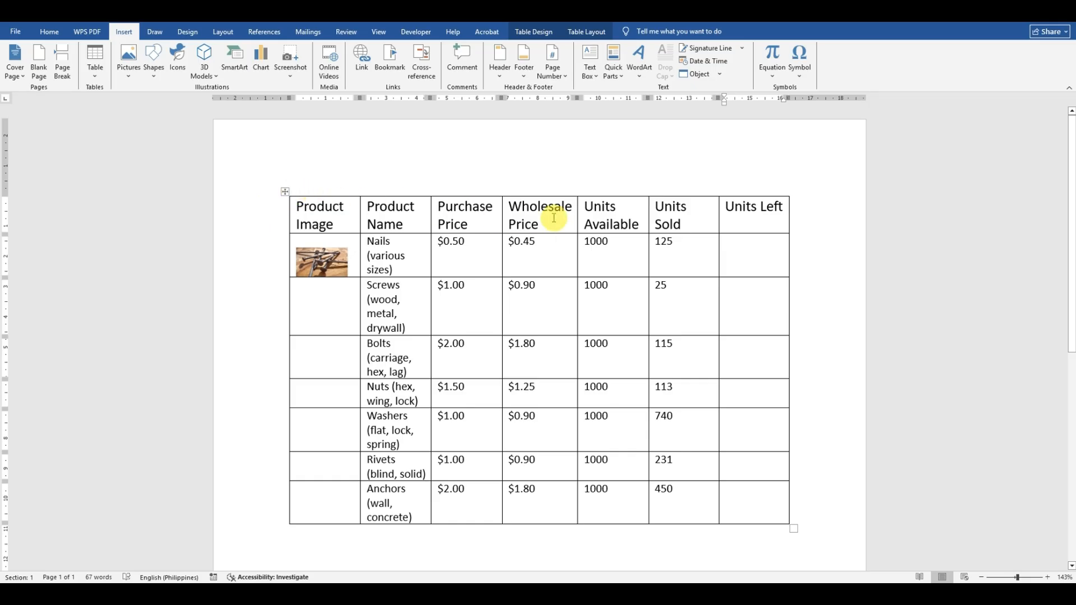
Step: Back in Word, work out the cell references of the Nails row's Units Available and Units Sold cells, counting from Product Image
left_click_drag(343, 218, 299, 205)
left_click_drag(299, 205, 301, 206)
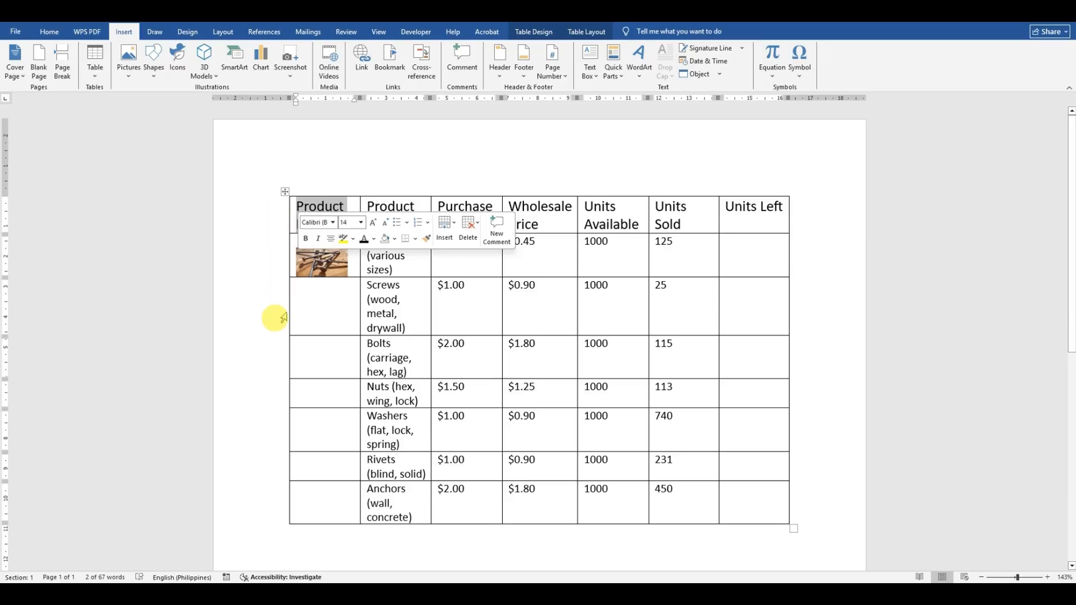
left_click(646, 162)
left_click(765, 177)
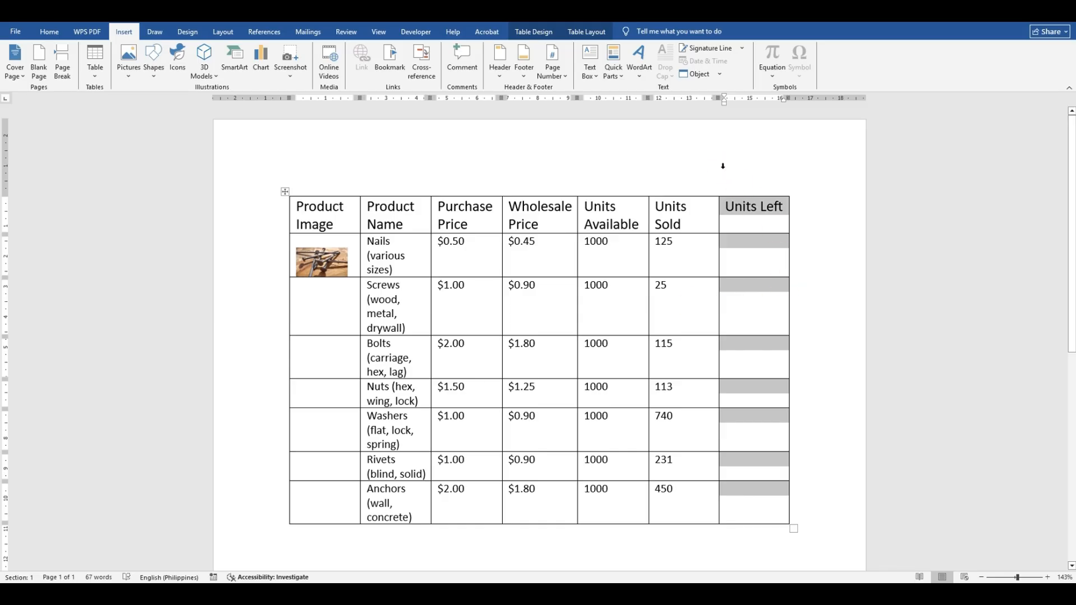
left_click(765, 242)
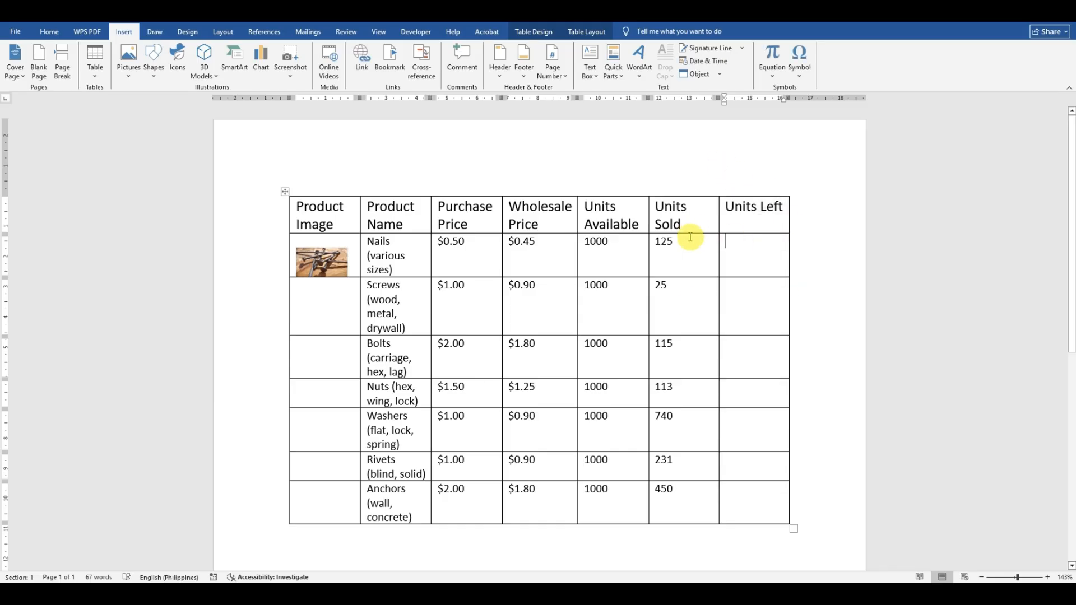
left_click_drag(685, 239, 576, 240)
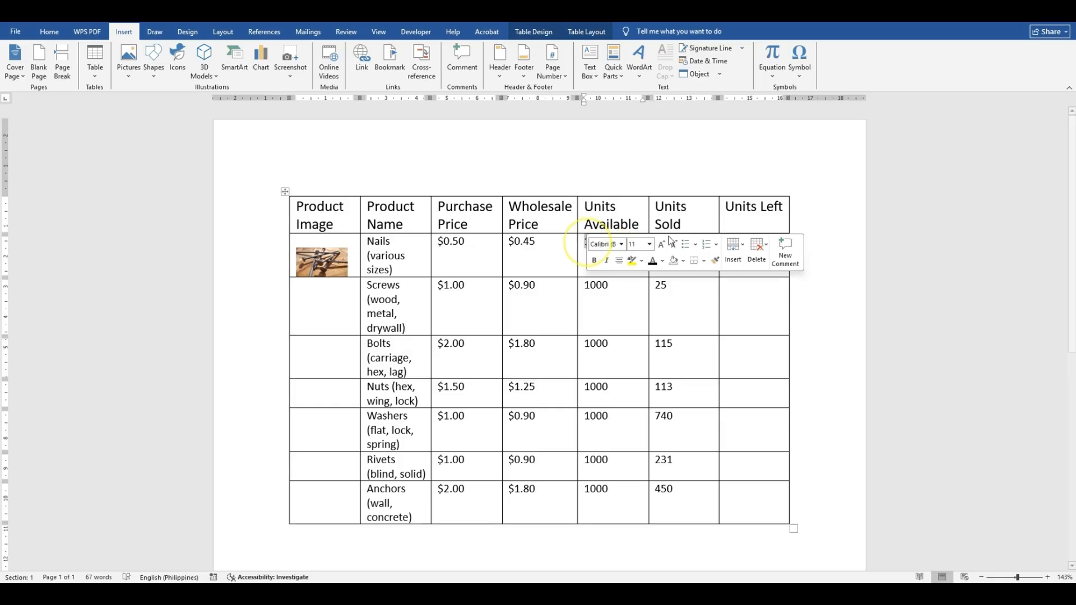
left_click(754, 242)
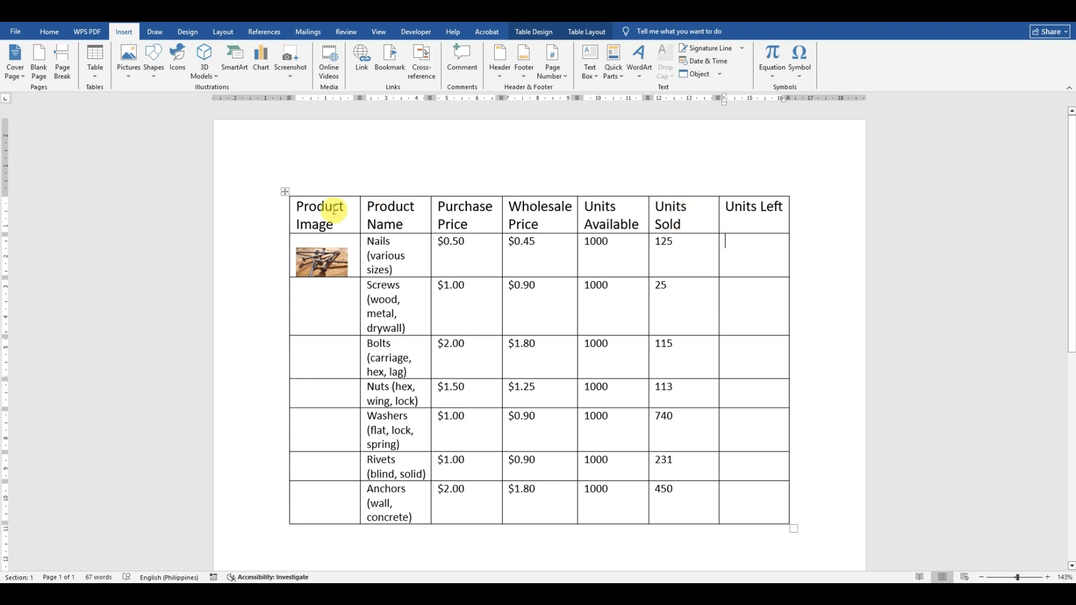
left_click_drag(297, 207, 348, 224)
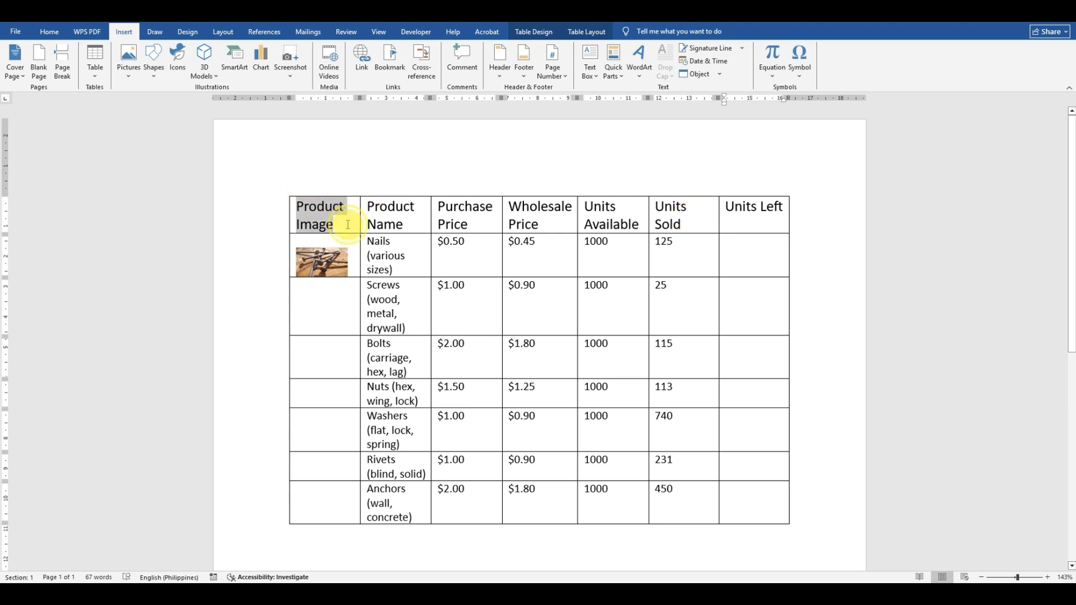
left_click(595, 240)
left_click_drag(586, 240, 667, 235)
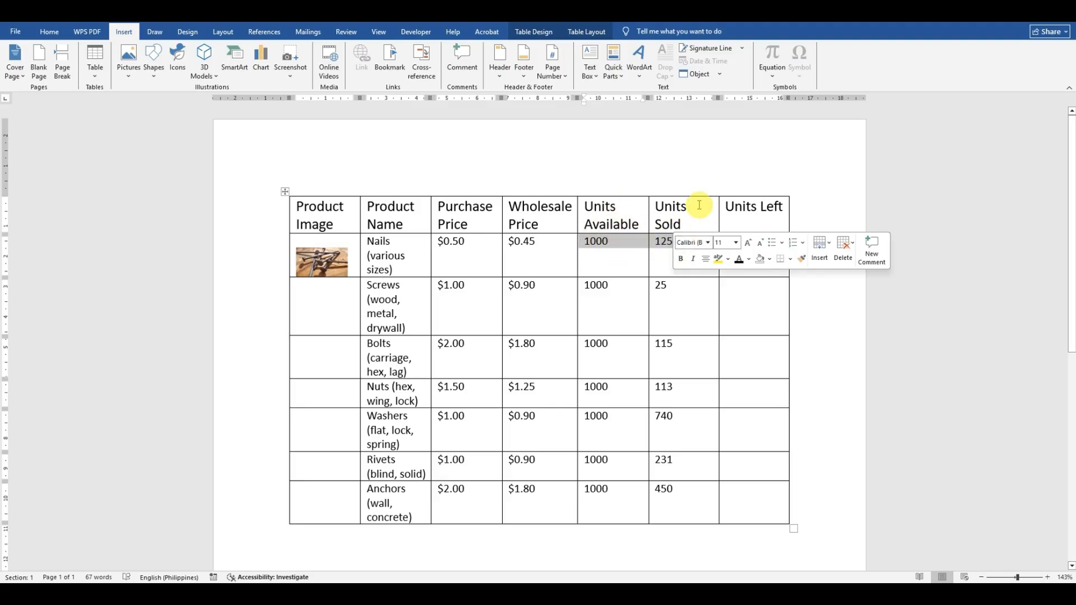
left_click(612, 252)
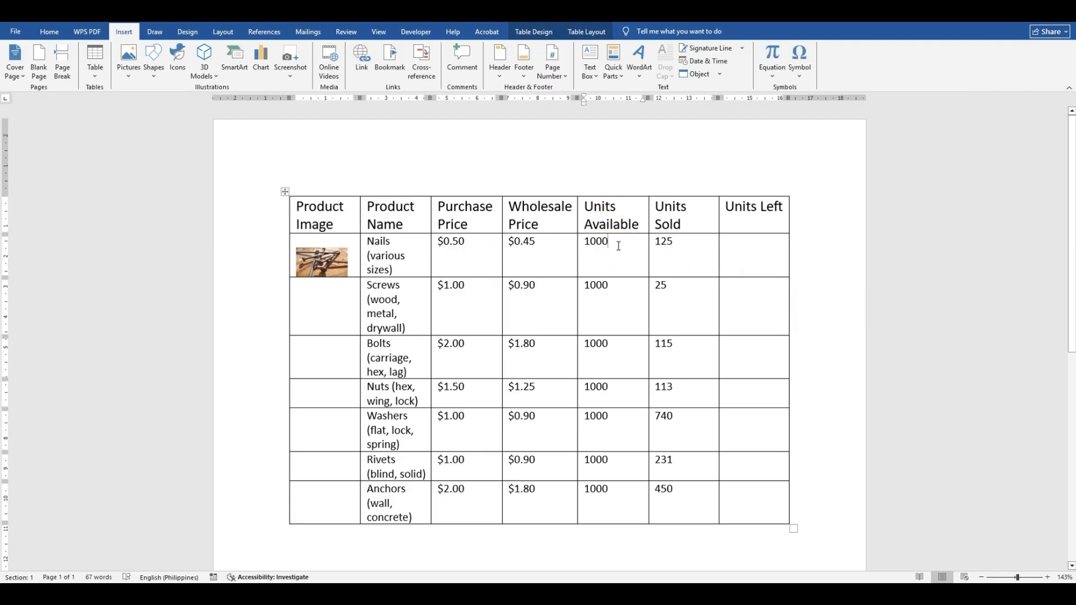
left_click(684, 242)
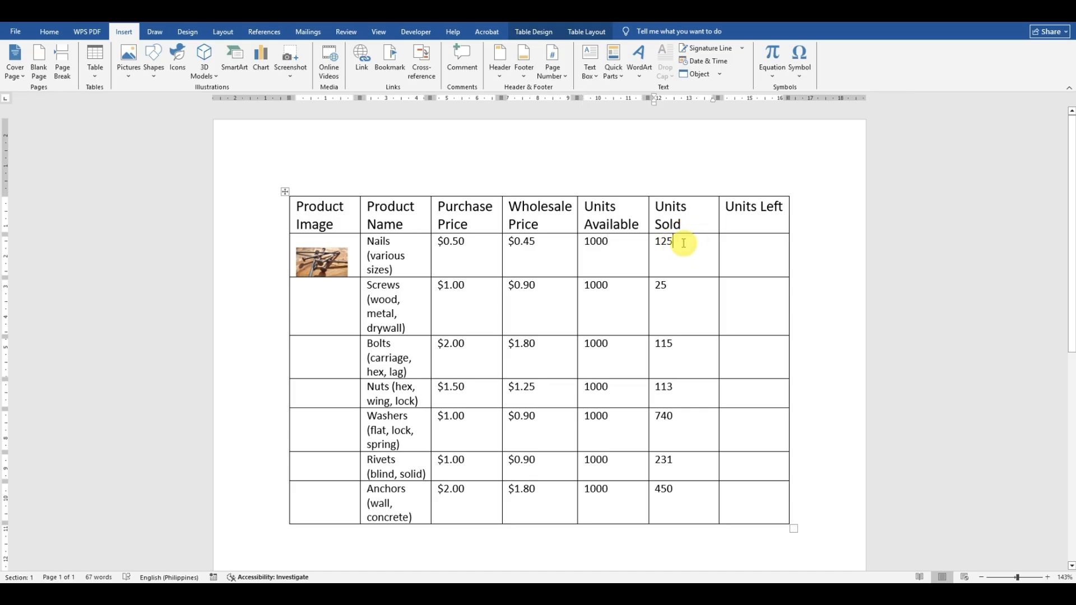
Step: Insert a formula field with =E2-F2 in the Nails row's Units Left cell
left_click(737, 242)
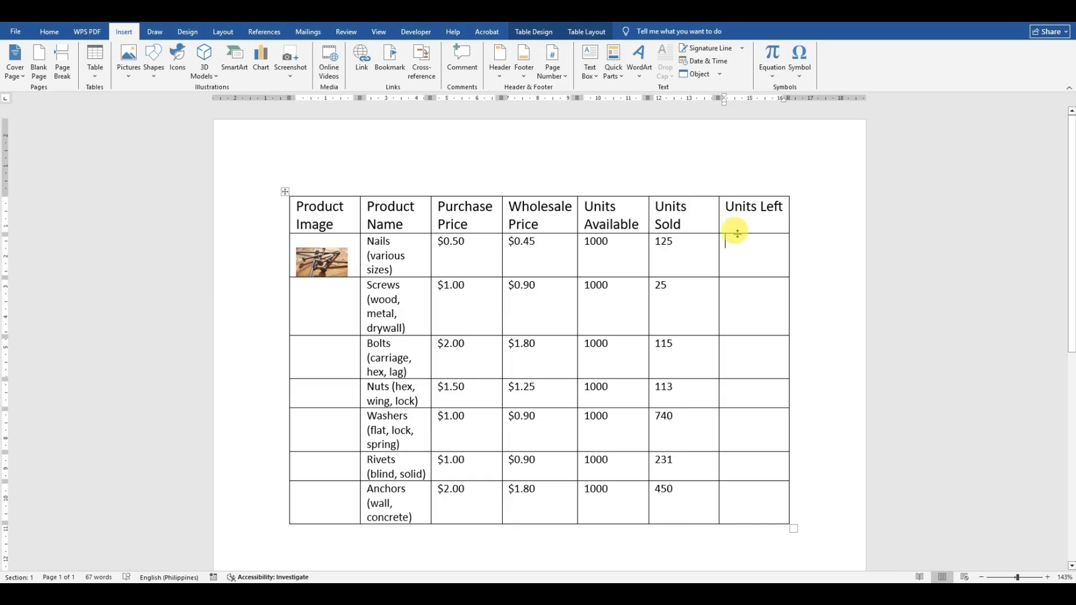
left_click(736, 241)
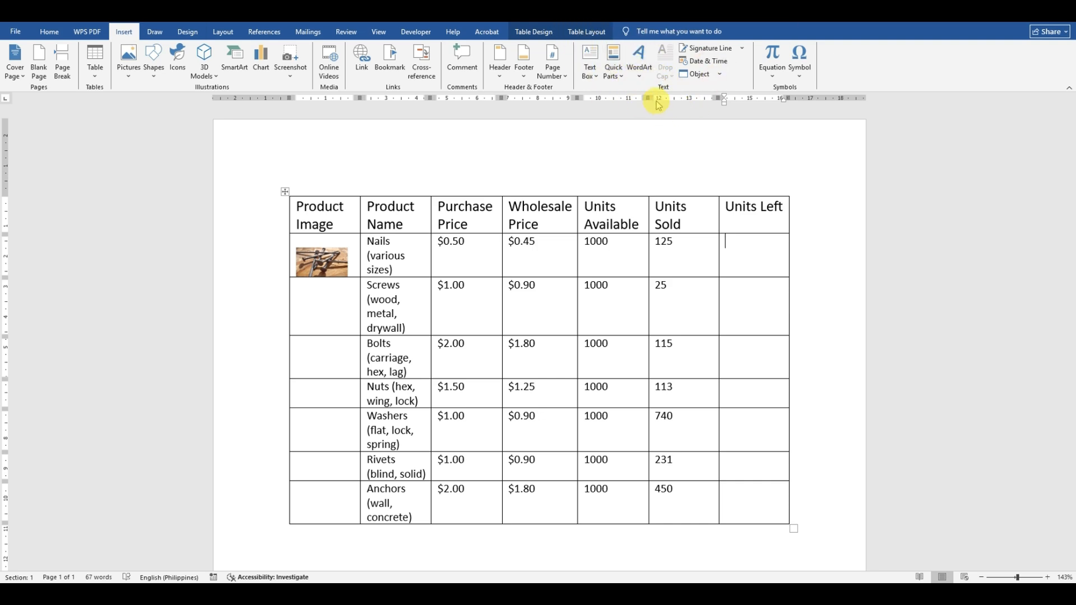
left_click(616, 67)
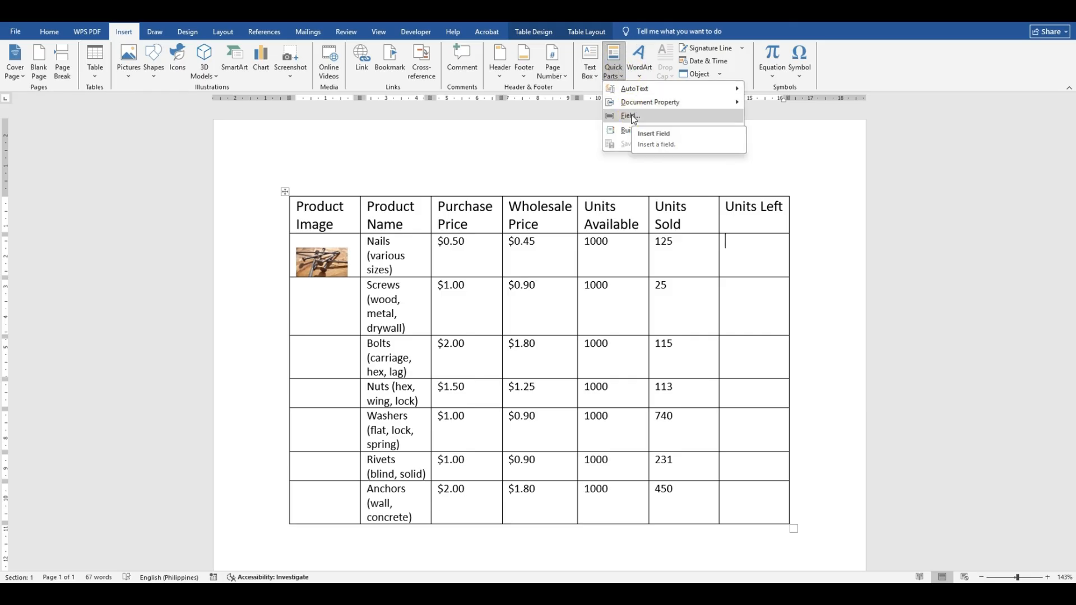
left_click(630, 116)
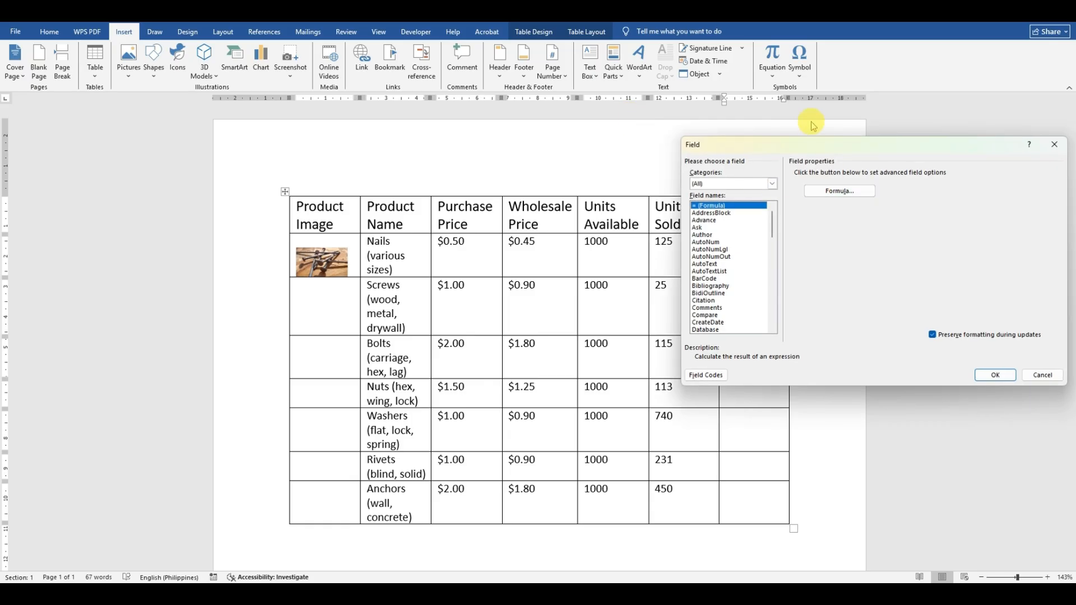
left_click_drag(809, 147, 833, 142)
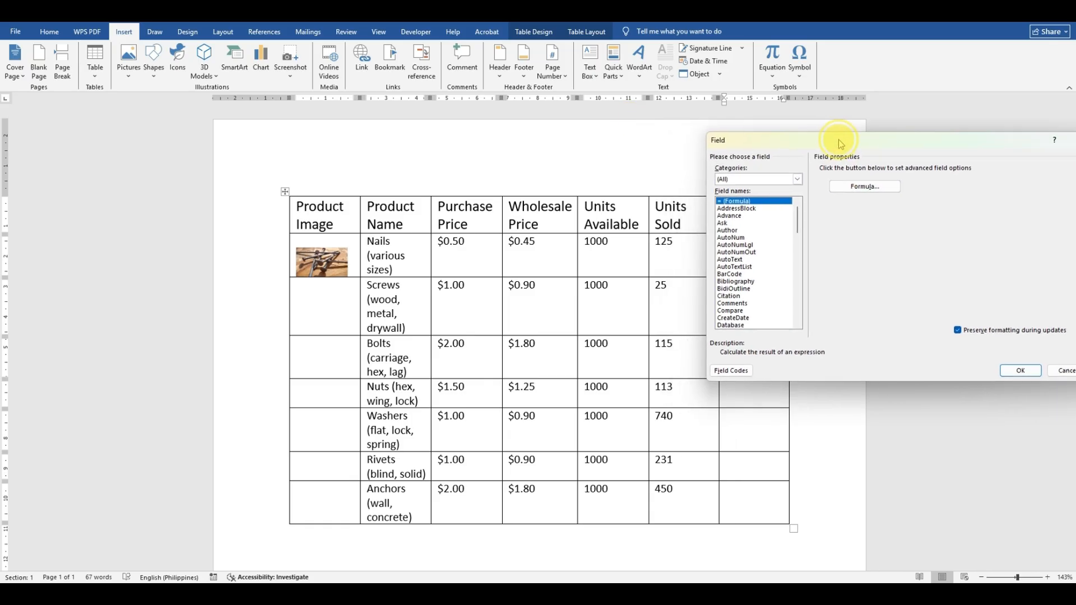
left_click(756, 205)
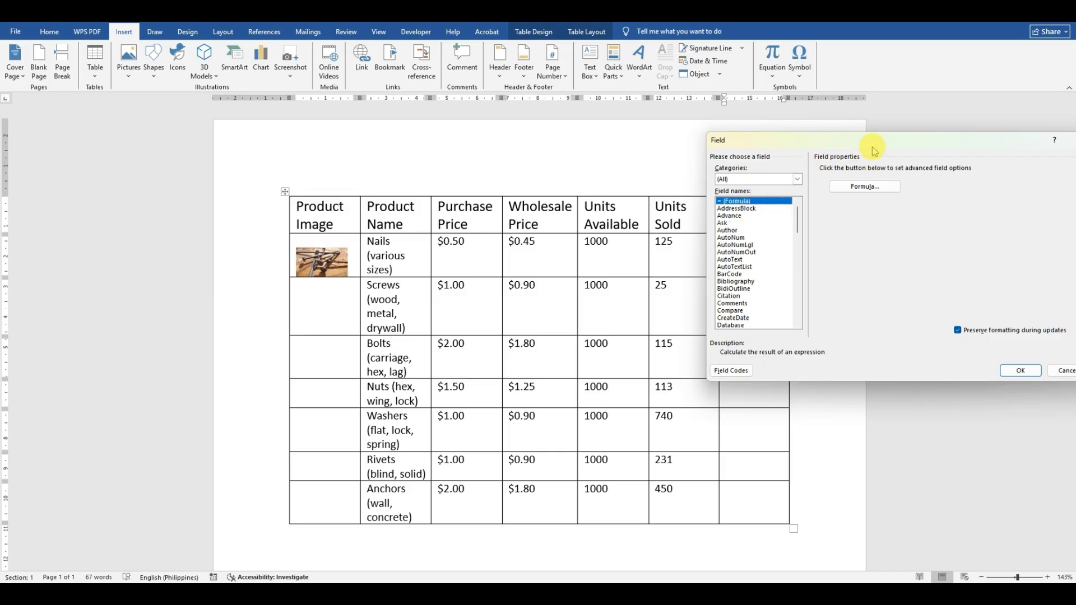
left_click_drag(872, 145, 818, 146)
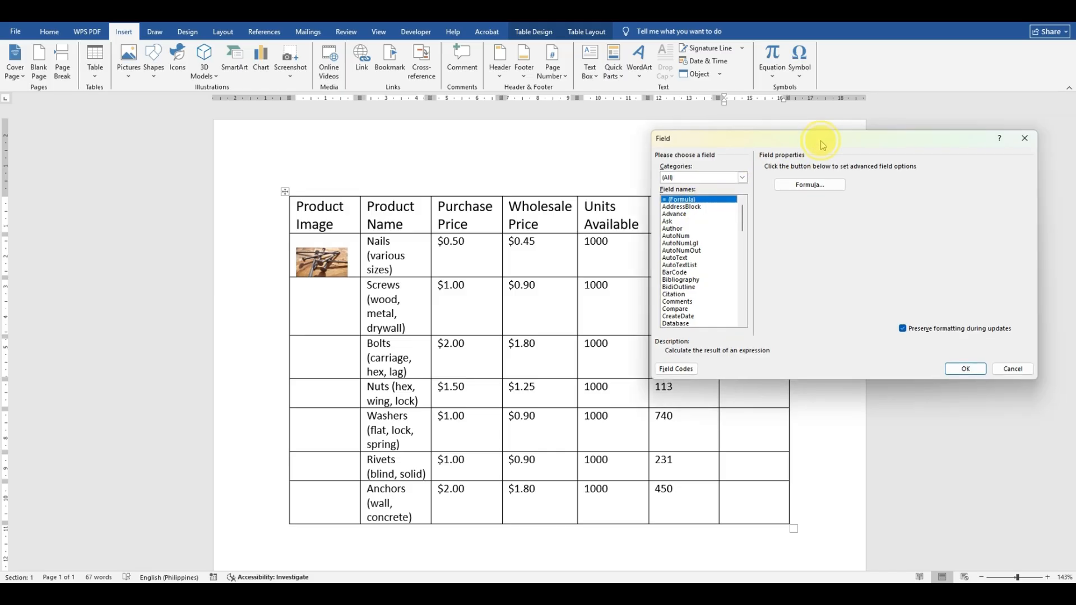
left_click(815, 186)
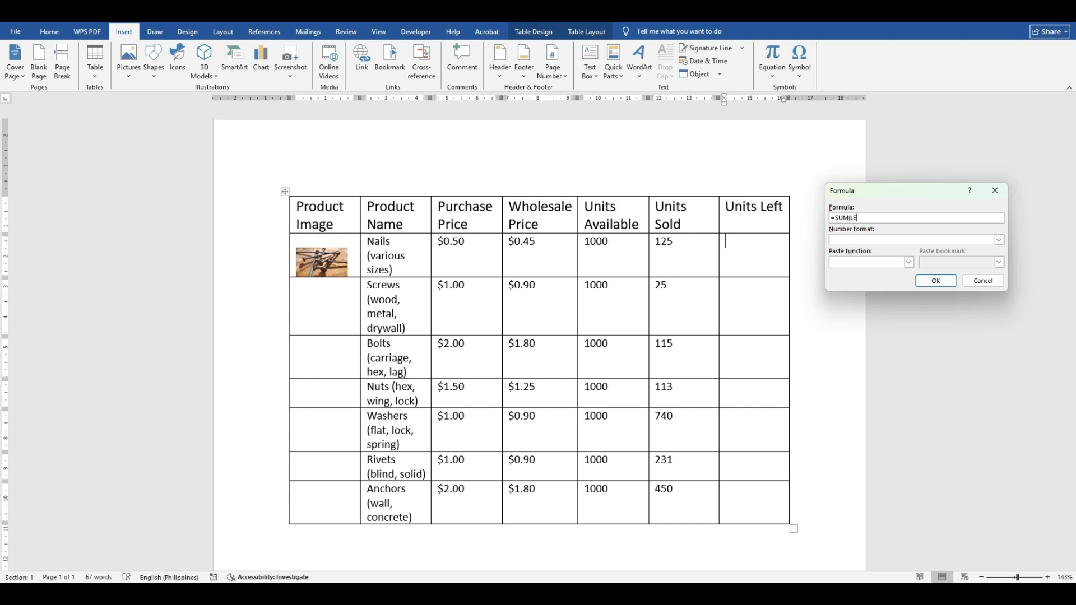
key("BackSpace")
type("E2-F2")
left_click(929, 280)
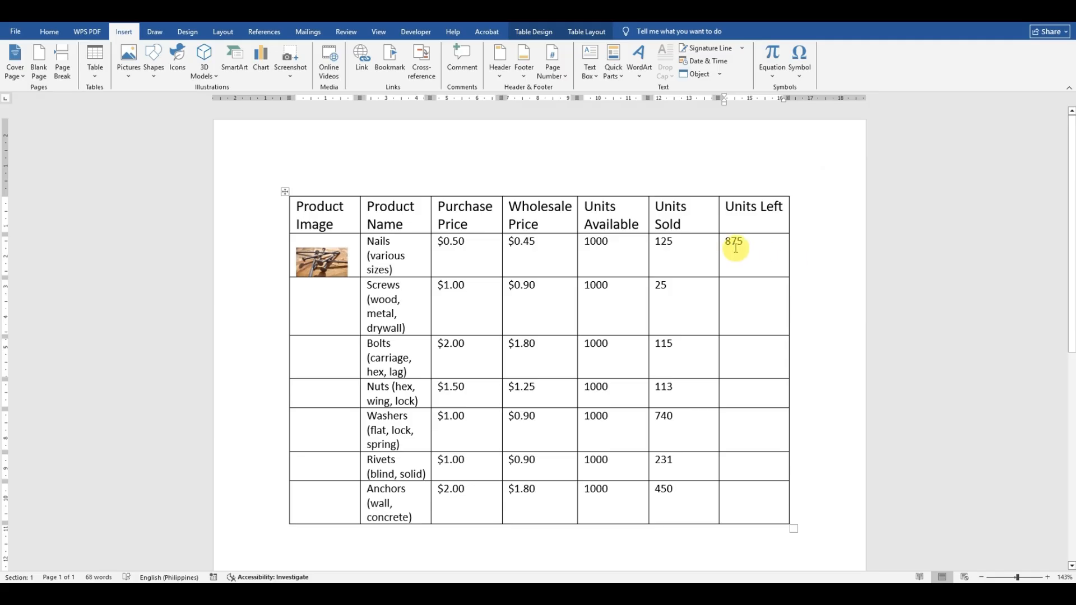
Step: Insert a formula field with =E3-F3 in the Screws row's Units Left cell
left_click(737, 287)
left_click(613, 71)
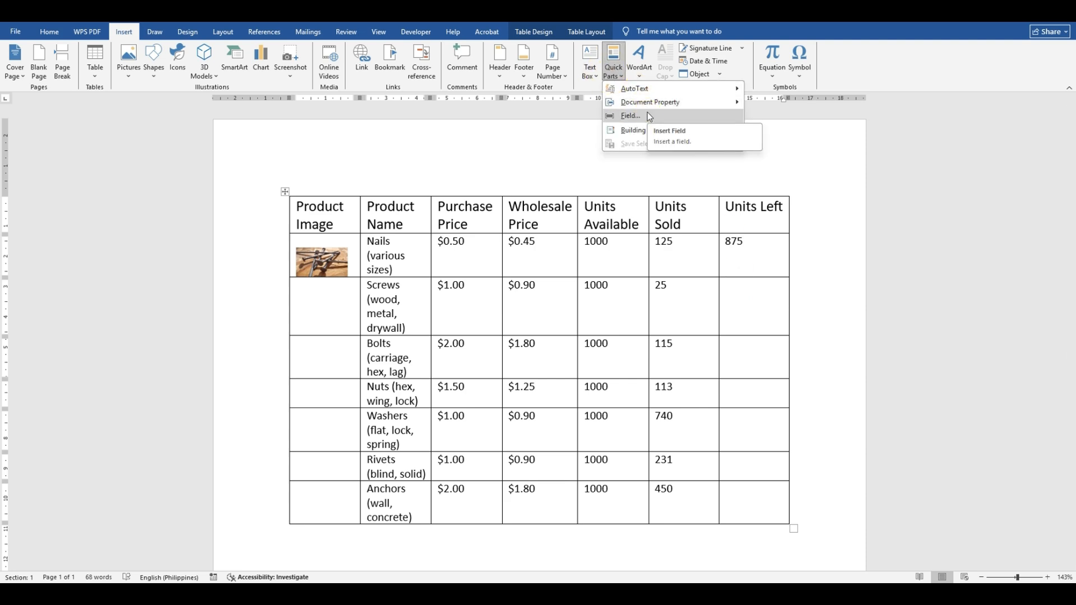
left_click(645, 116)
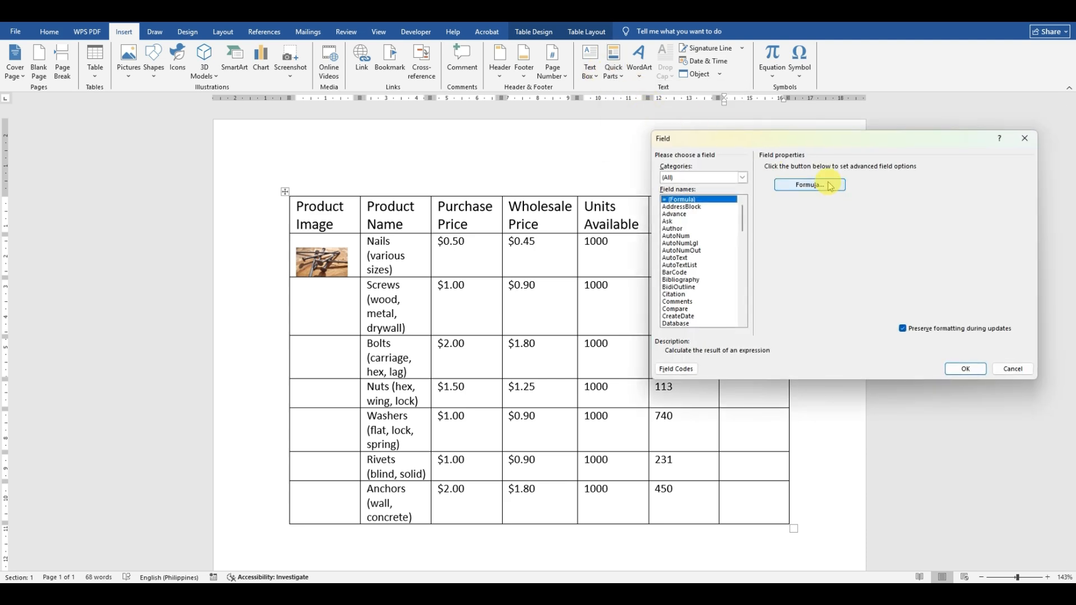
left_click(828, 185)
left_click_drag(887, 218, 714, 227)
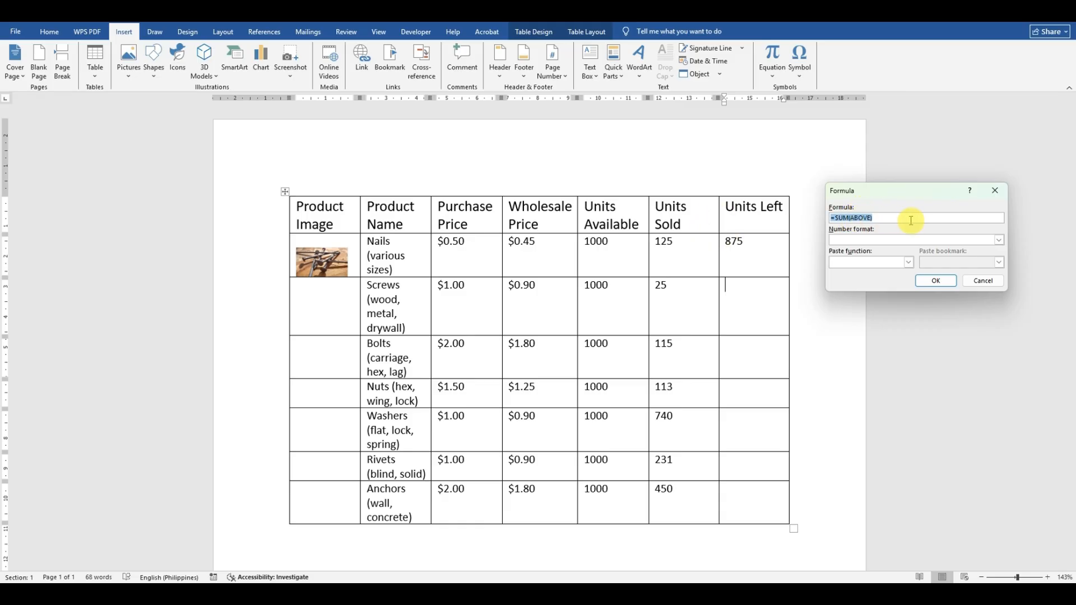
type("=E2-F2")
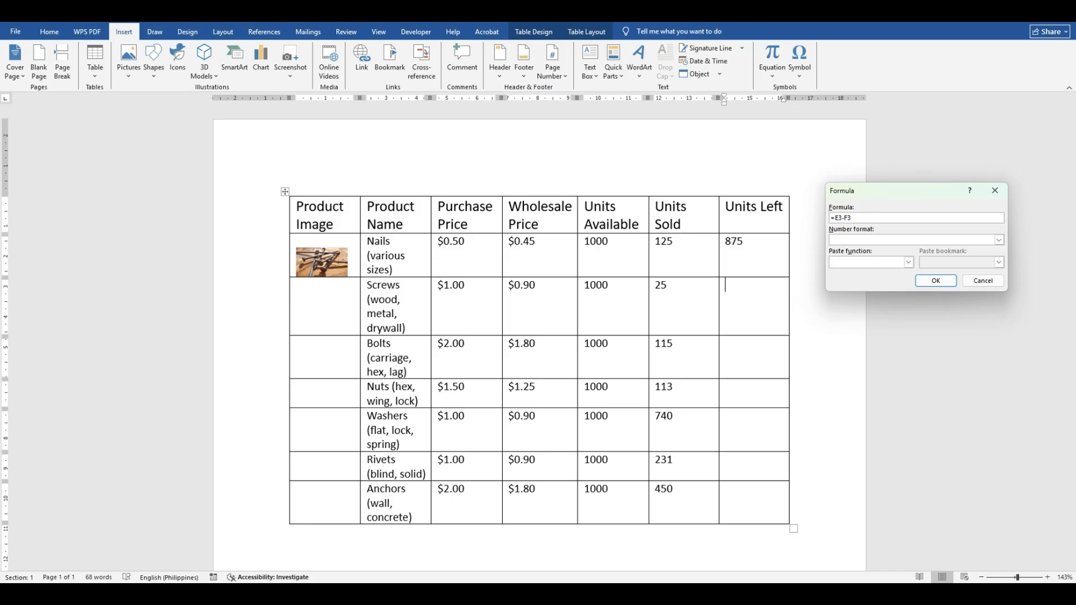
left_click(933, 280)
Step: Insert a formula field with =E4-F4 in the Bolts row's Units Left cell
left_click(738, 349)
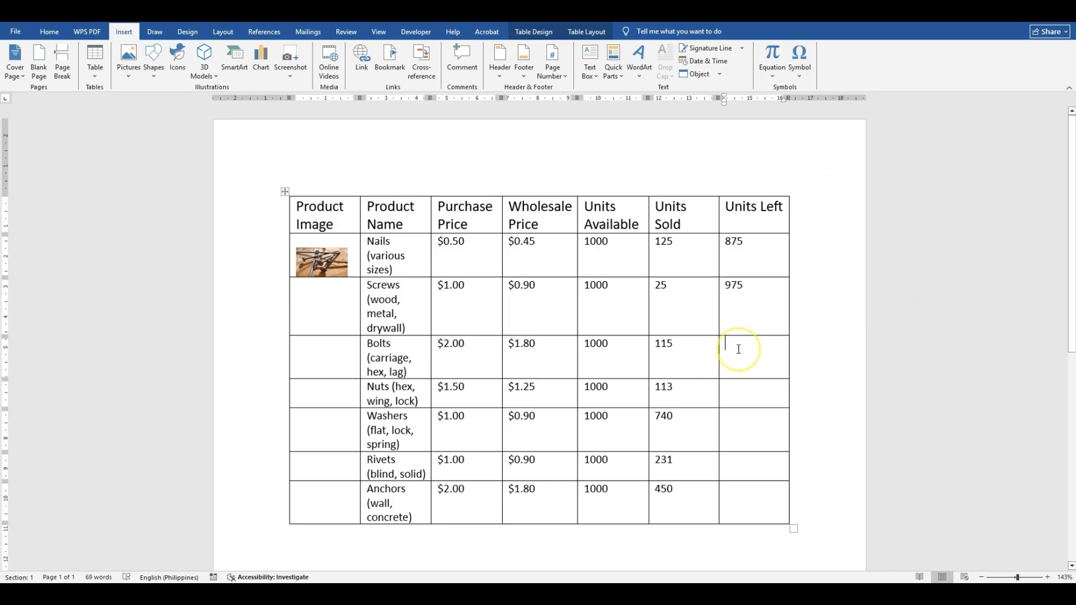
left_click(608, 53)
left_click(630, 116)
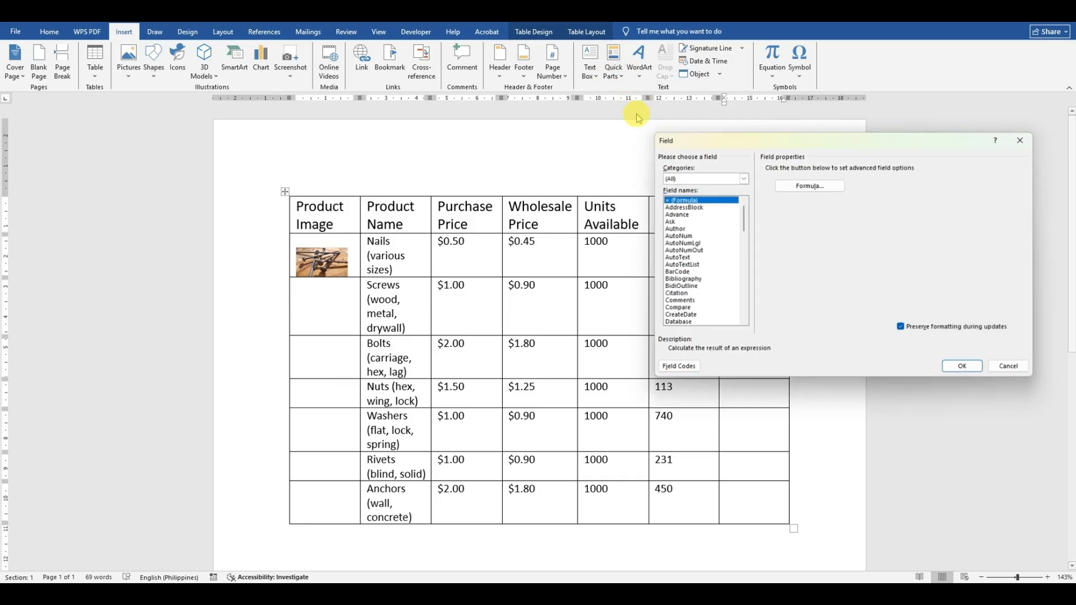
left_click(809, 185)
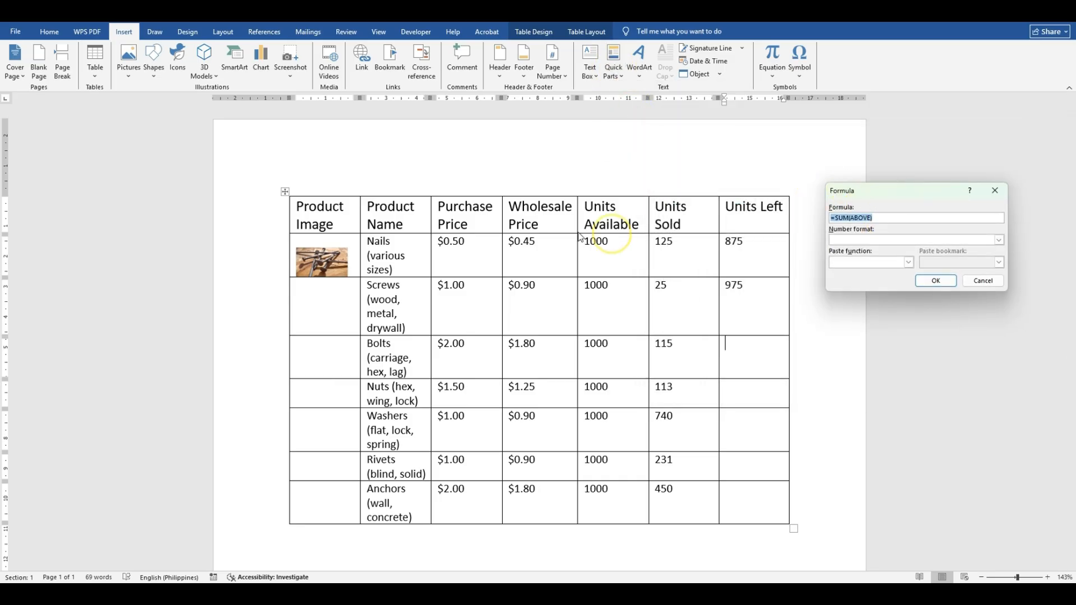
type("=E3-F3")
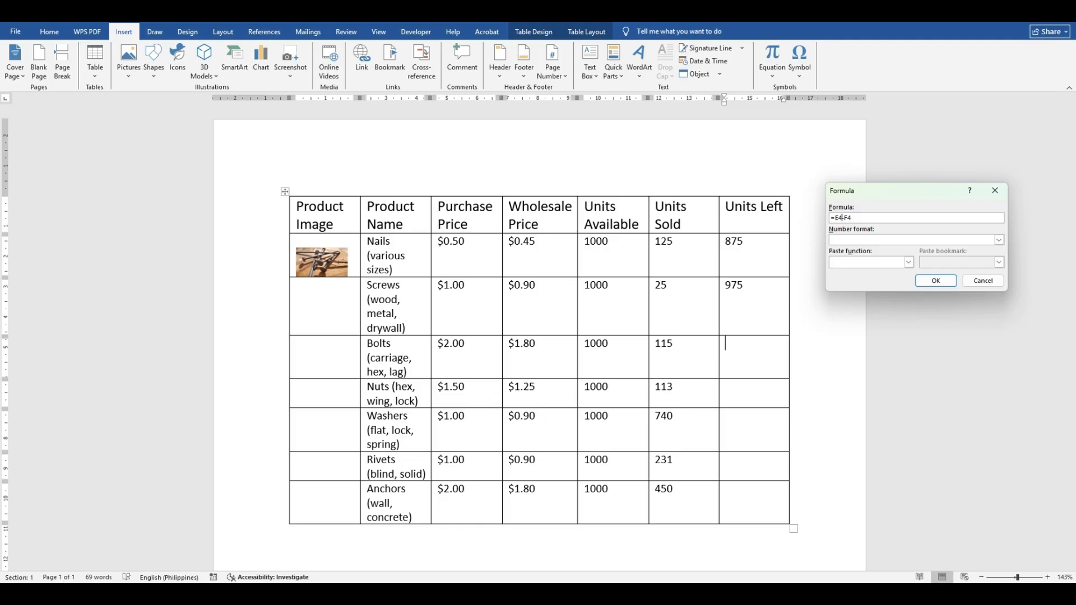
left_click(941, 283)
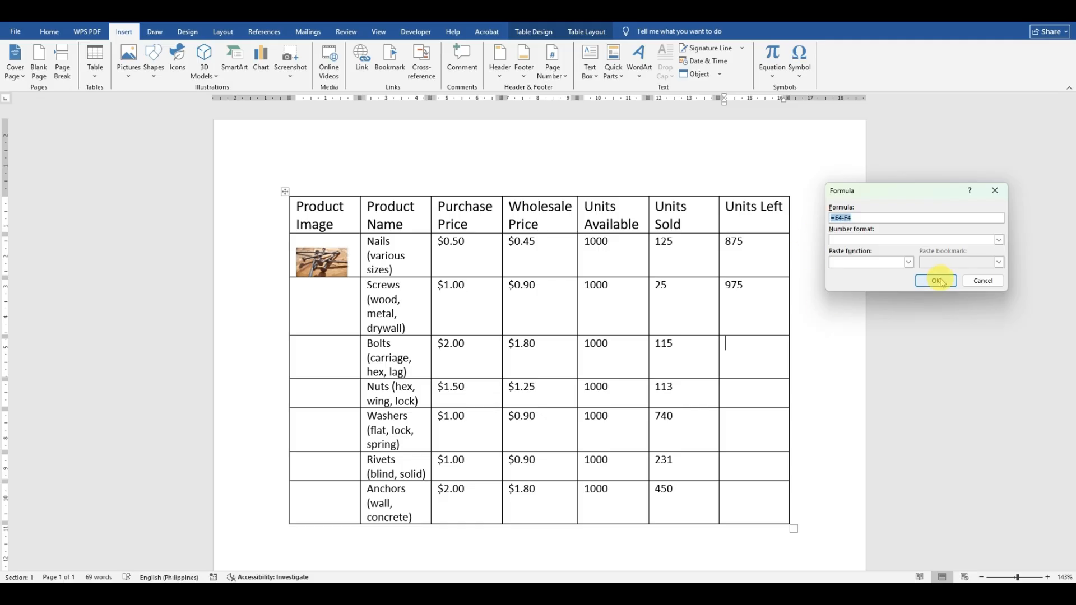
Step: Insert a formula field with =E5-F5 in the Nuts row's Units Left cell
left_click(749, 390)
left_click(614, 62)
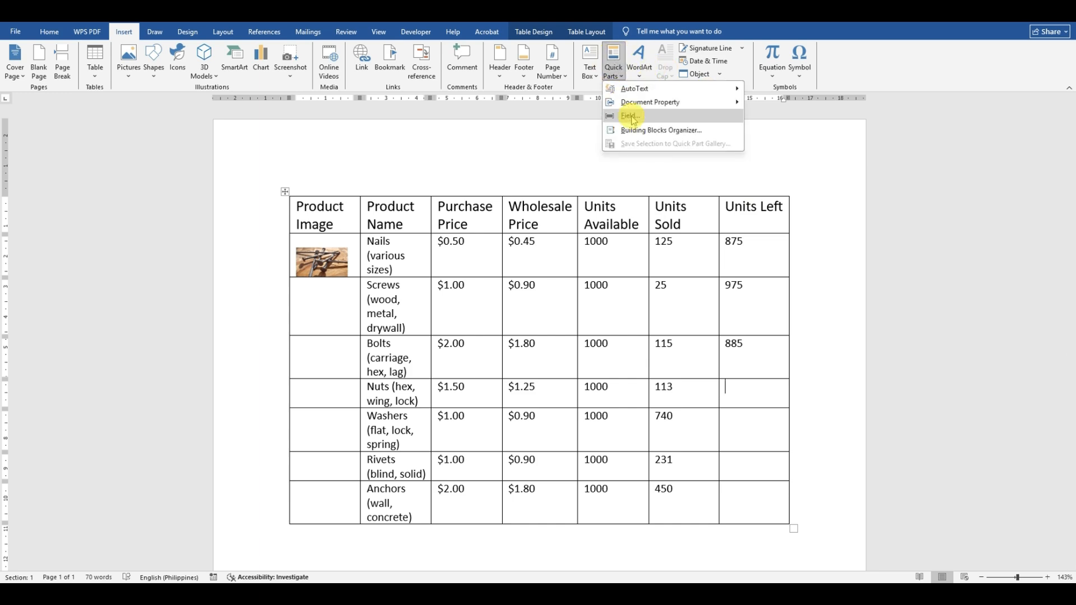
left_click(635, 123)
left_click(809, 187)
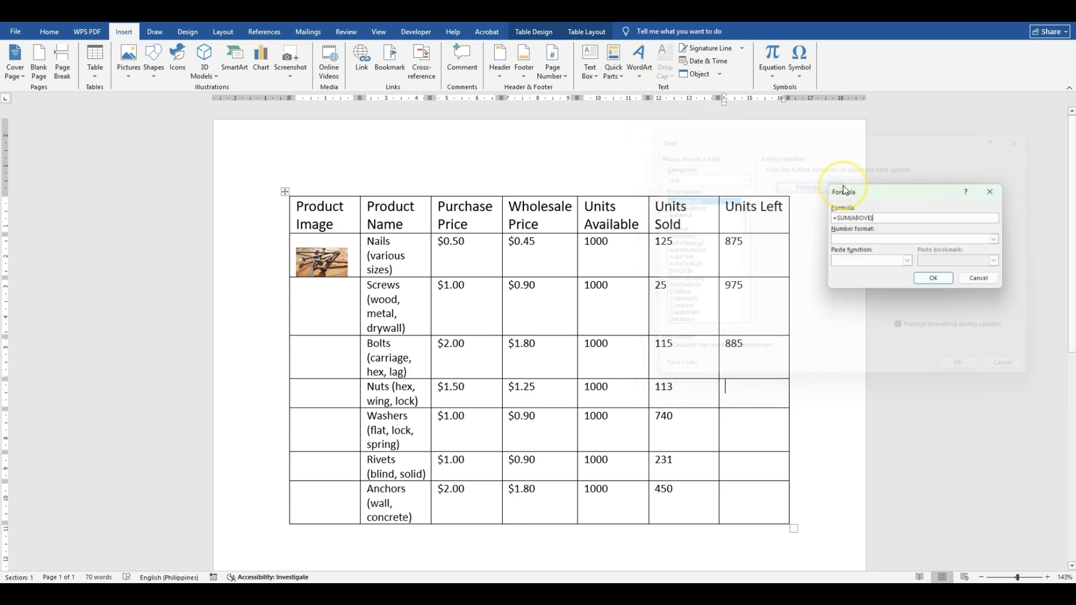
double_click(879, 219)
type("=E4-F4")
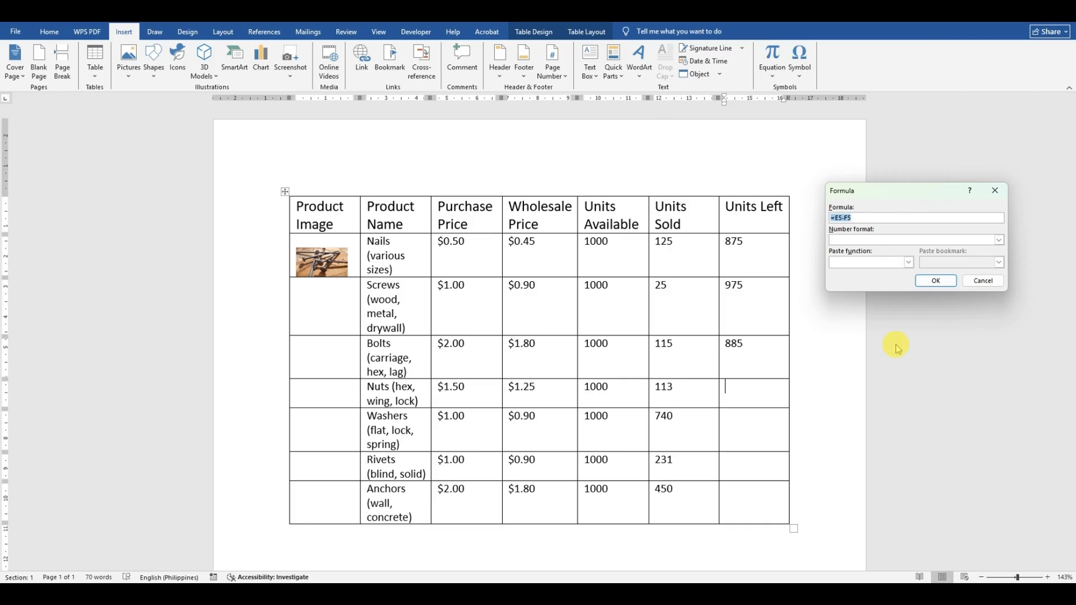
left_click(935, 281)
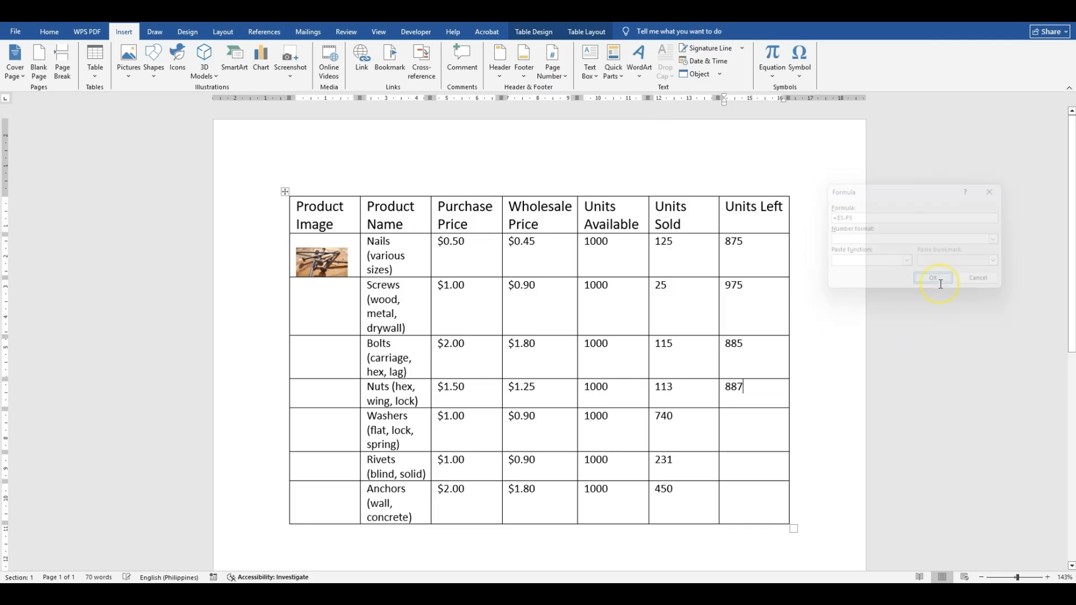
Step: Insert a formula field with =E6-F6 in the Washers row's Units Left cell
left_click(753, 413)
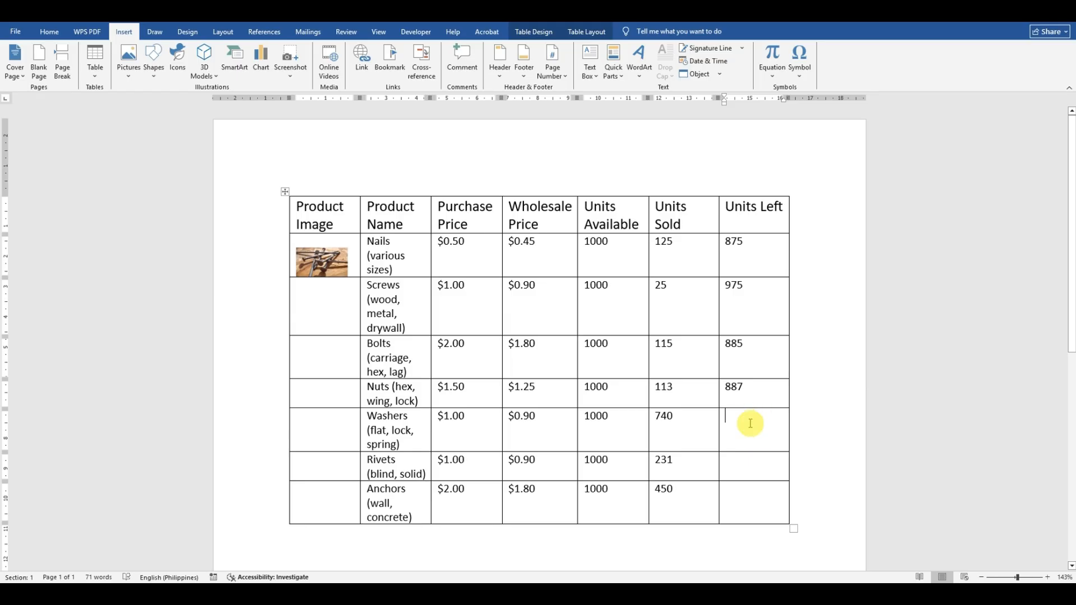
left_click(610, 76)
left_click(630, 130)
left_click(834, 185)
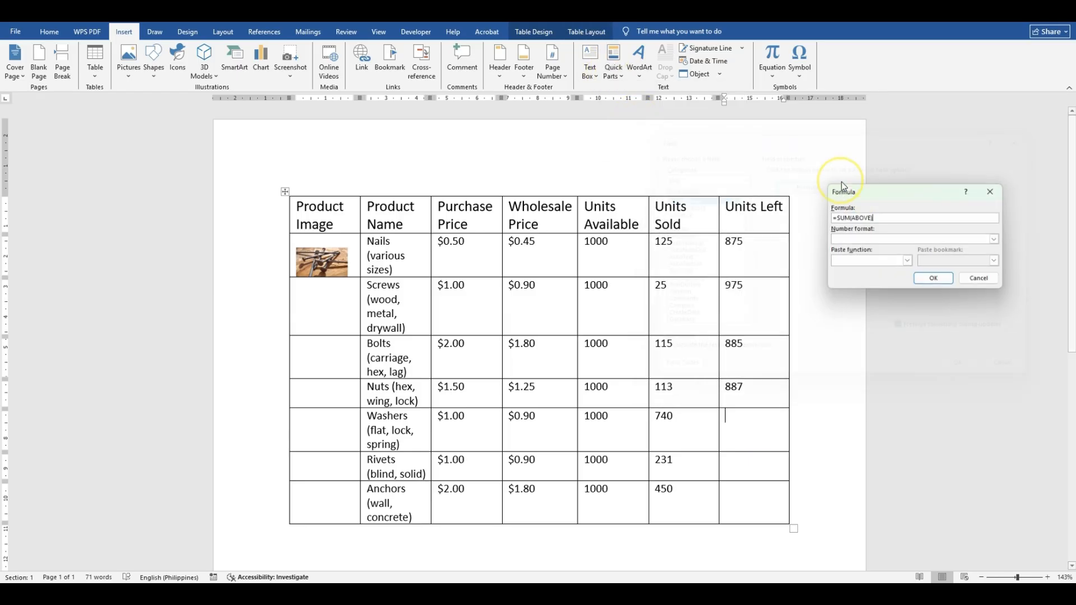
double_click(892, 217)
type("=E5-F5")
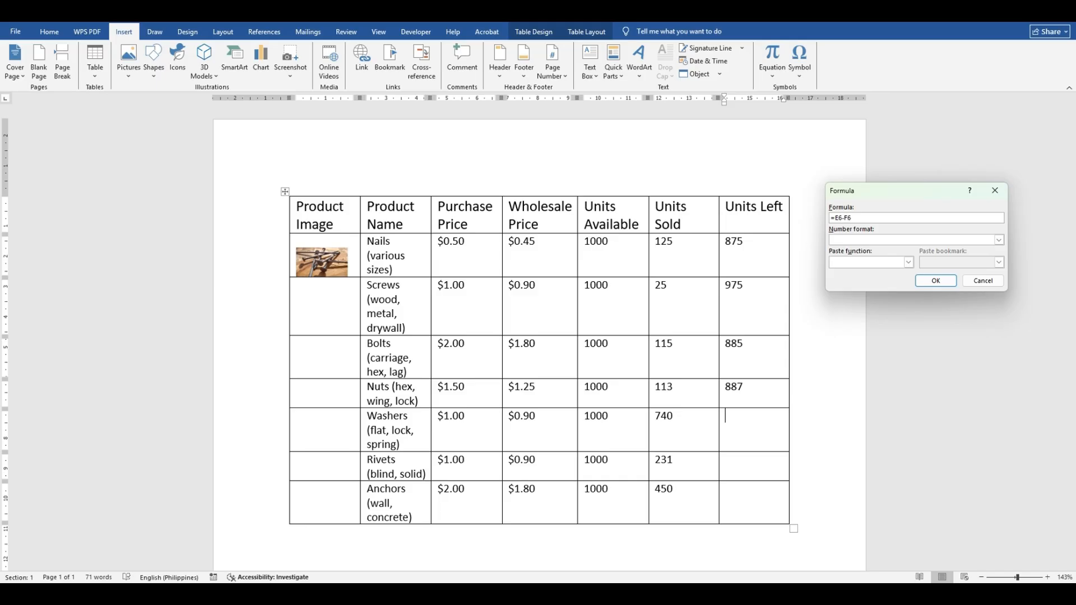
left_click(935, 280)
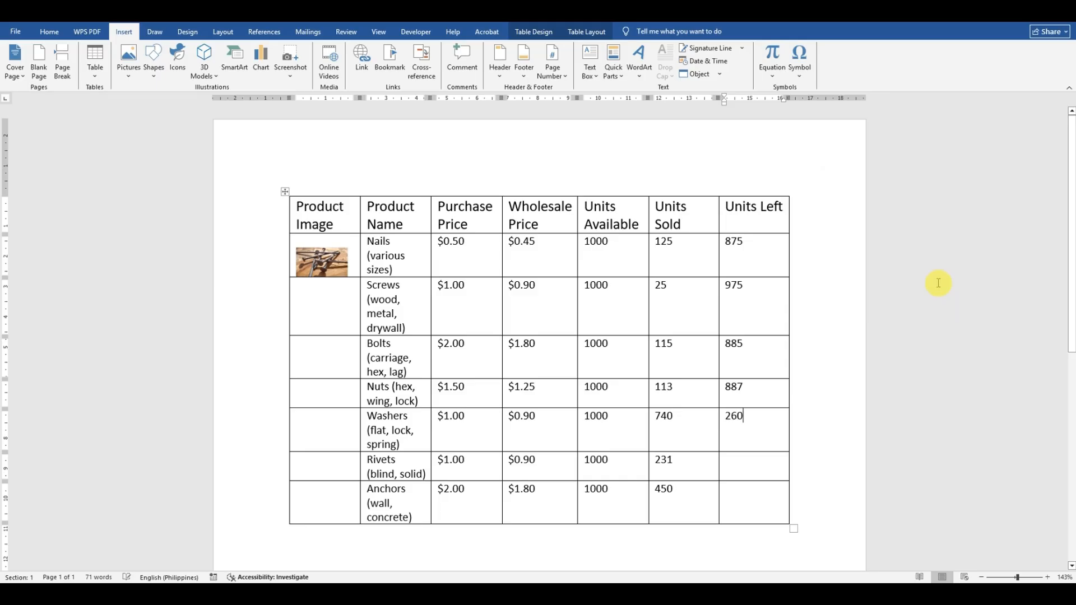
left_click(743, 462)
type("=E6-F6")
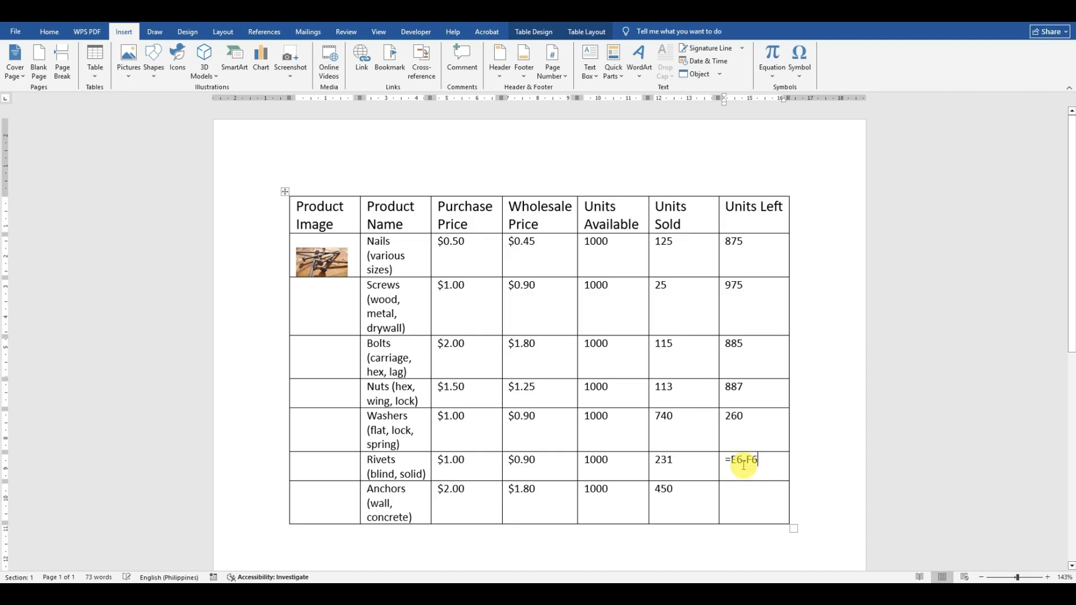
key("ctrl+a")
left_click(744, 462)
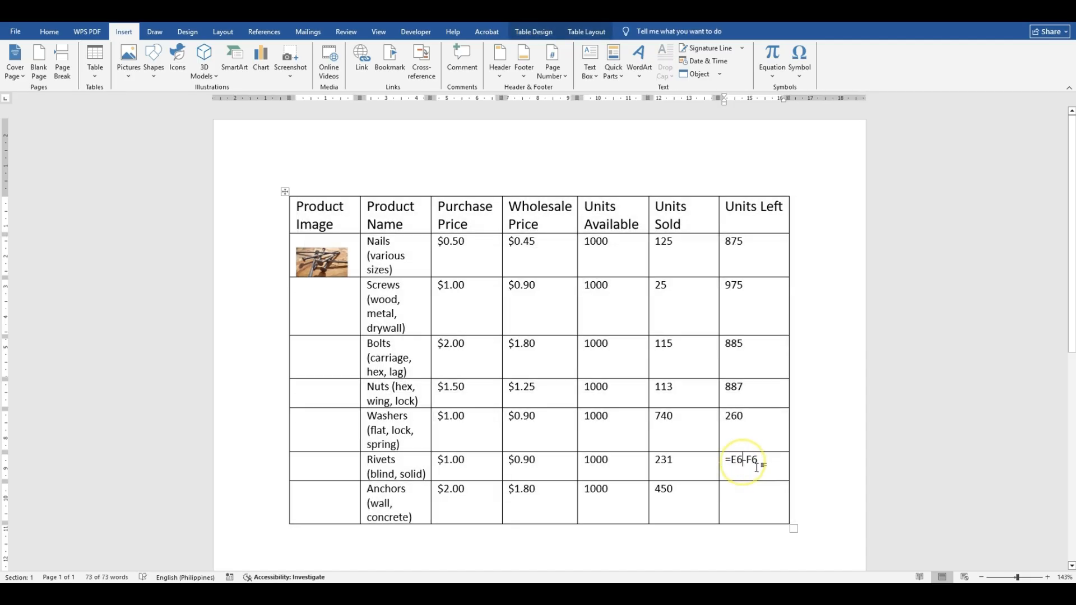
left_click_drag(760, 461, 723, 460)
key("ctrl+c")
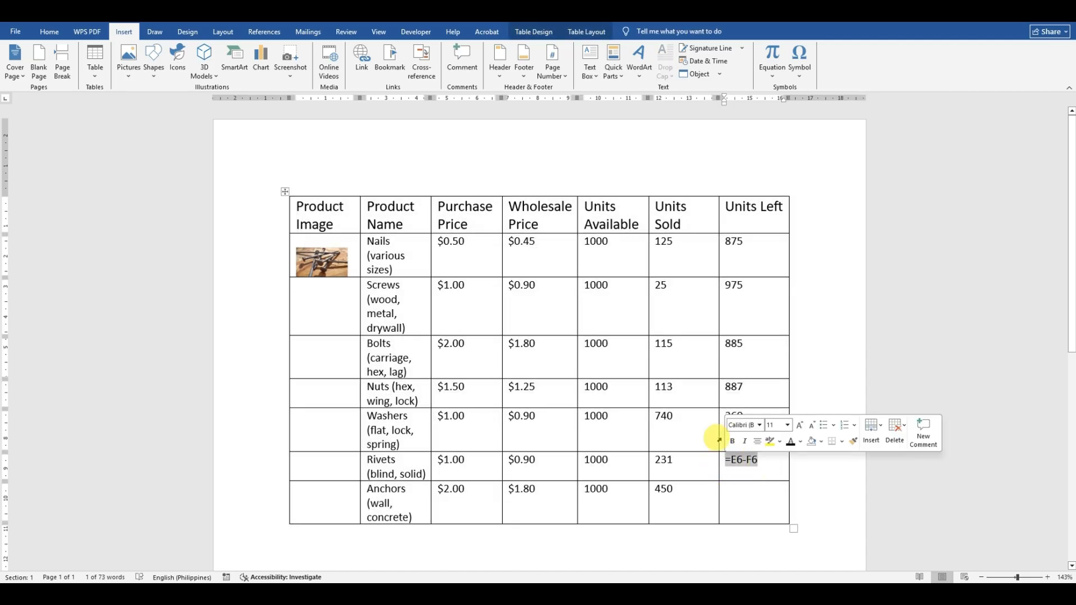
key("BackSpace")
Step: Insert a formula field in the Rivets row's Units Left cell that subtracts the row's Units Sold, F7, from its Units Available
left_click(623, 81)
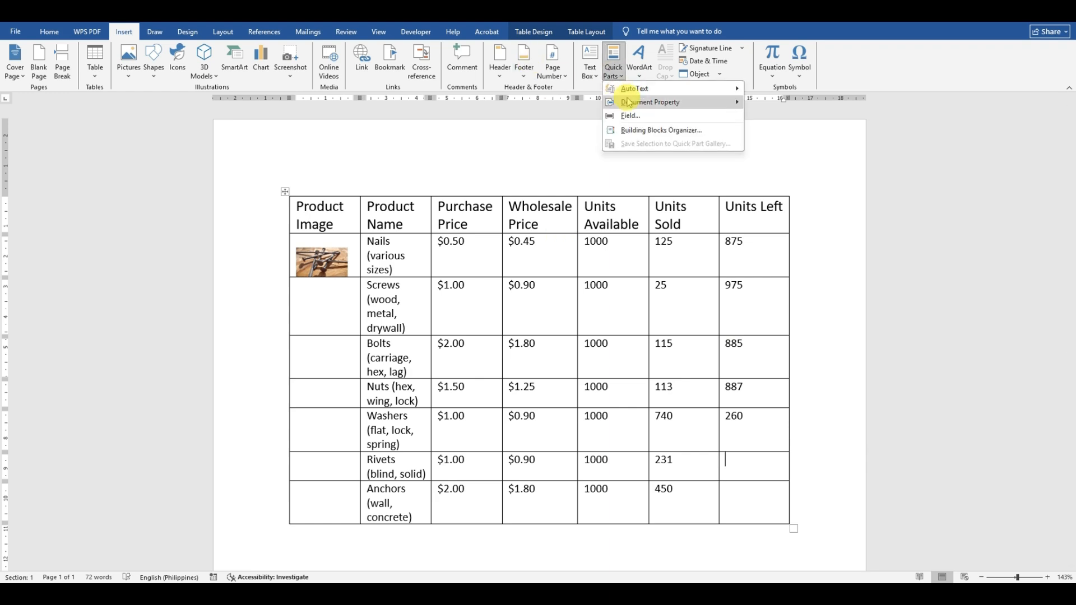
left_click(633, 117)
left_click(840, 184)
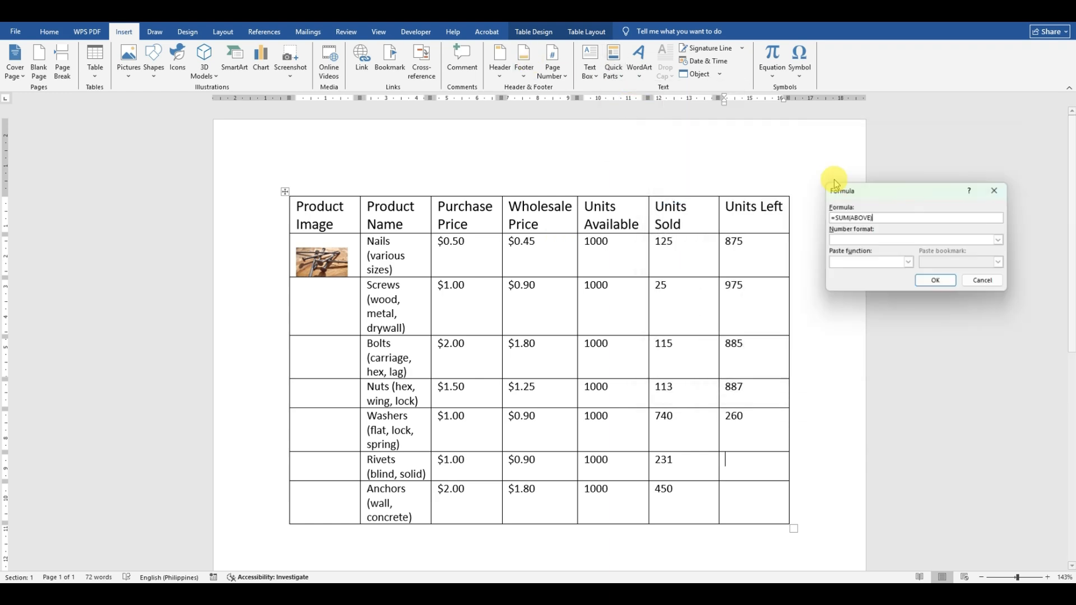
key("ctrl+v")
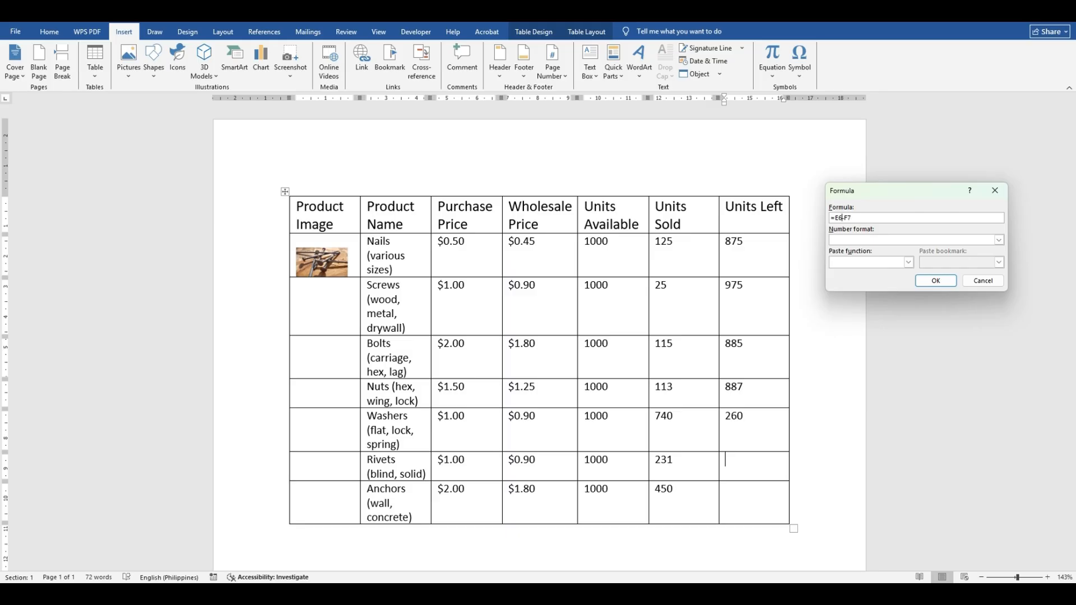
left_click(935, 281)
Step: Try to insert a formula field in the Anchors row's Units Left cell that subtracts Units Sold from Units Available
left_click(751, 489)
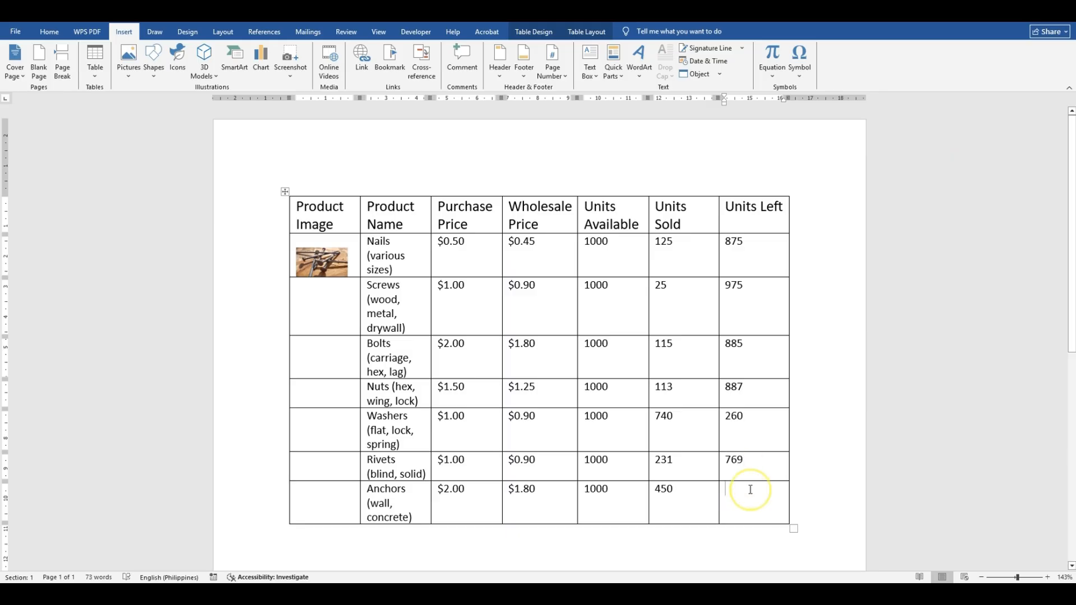
left_click(612, 68)
left_click(644, 119)
left_click(829, 184)
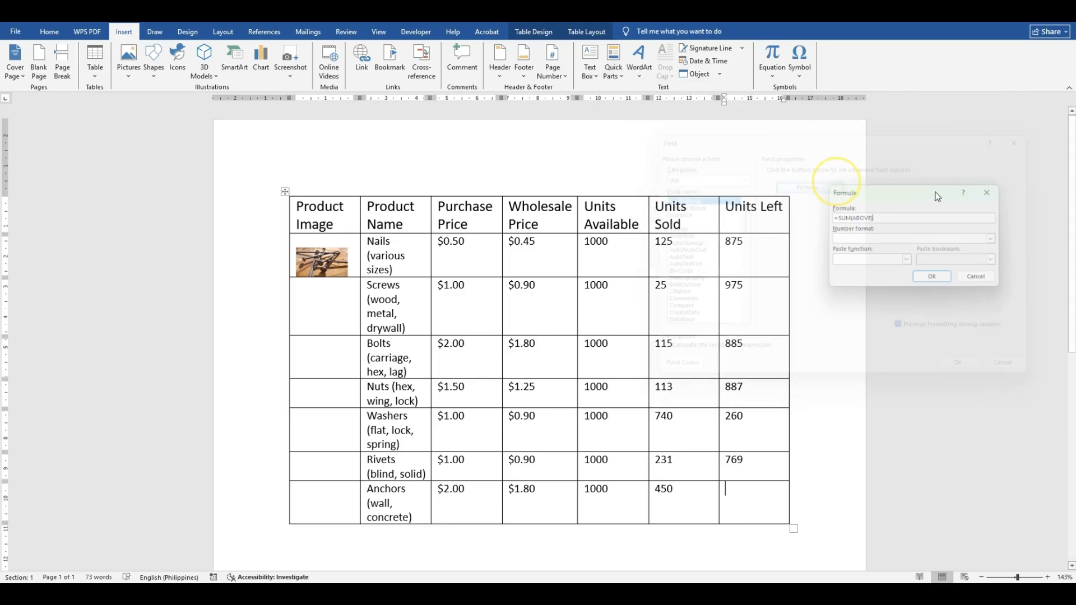
type("=E6-F6")
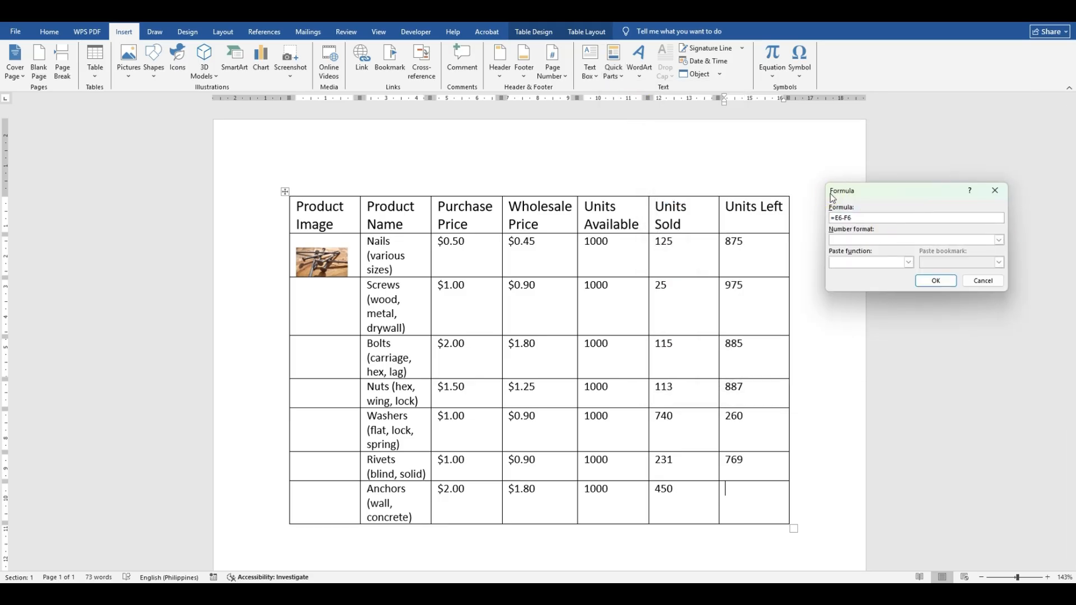
key("BackSpace")
type("8")
left_click(933, 280)
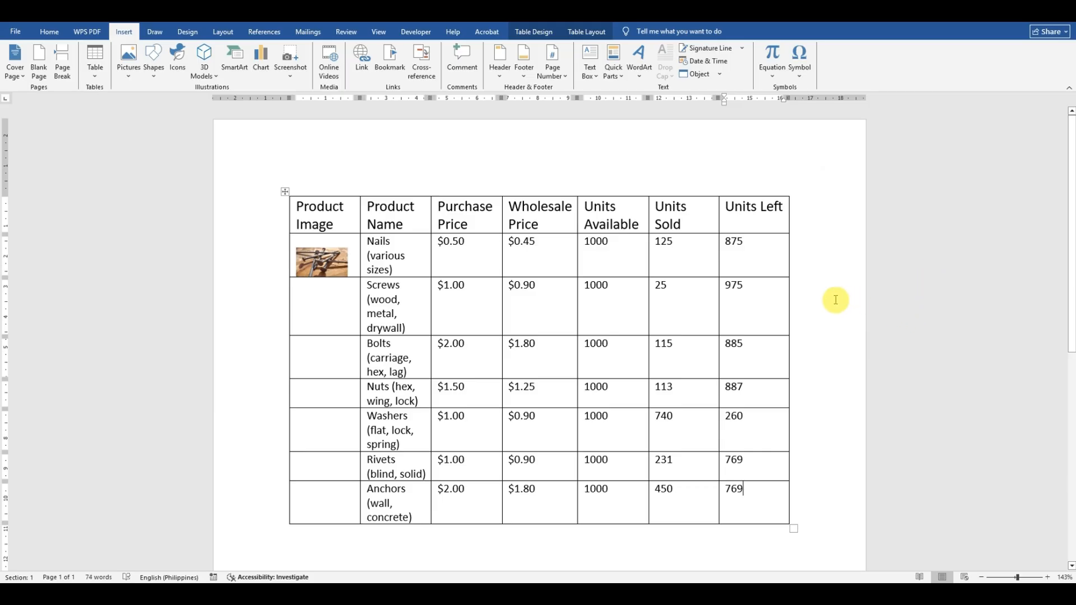
Step: Delete the incorrect formula result from the Anchors row's Units Left cell
scroll(824, 300, "down", 1)
left_click_drag(744, 452, 731, 454)
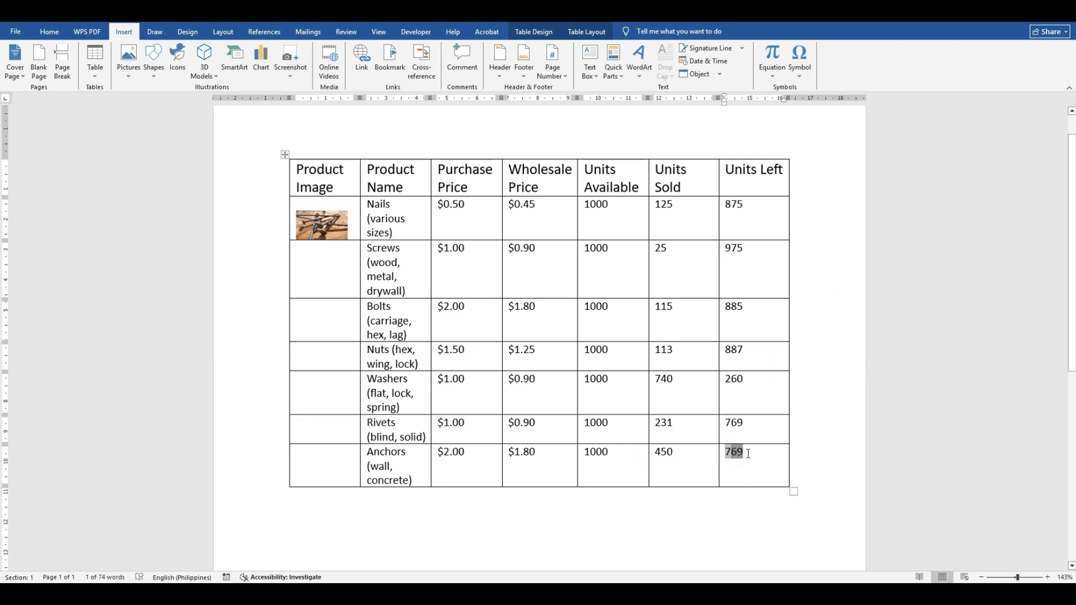
key("BackSpace")
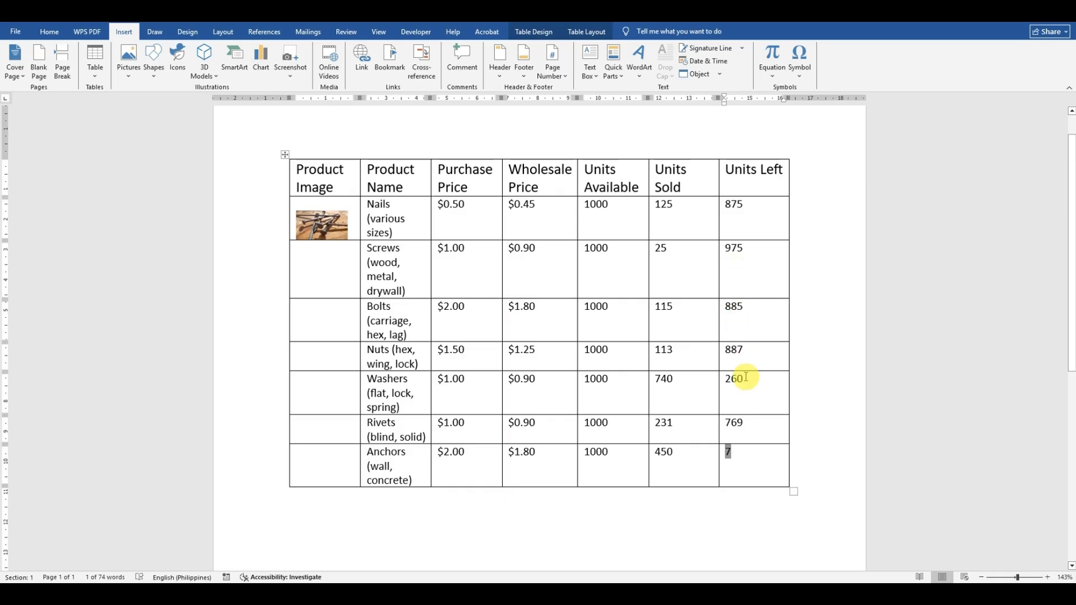
left_click(746, 451)
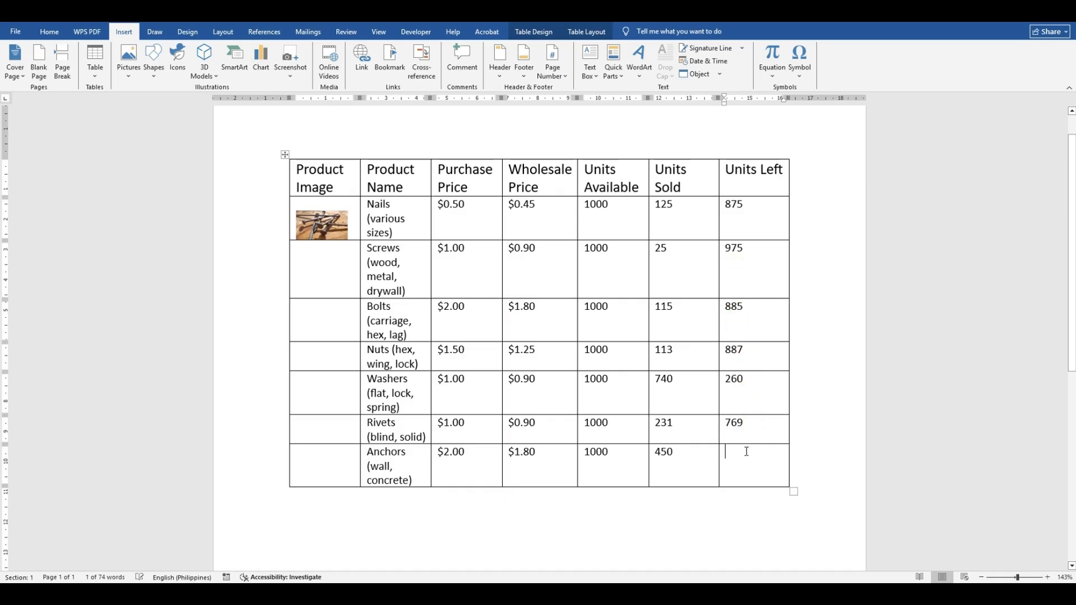
key("Delete")
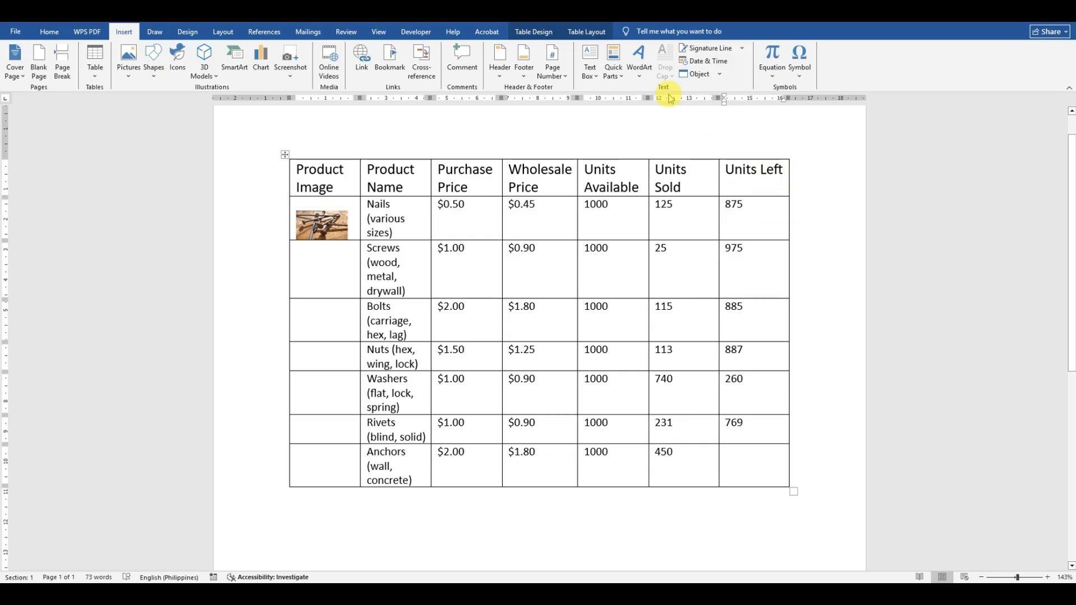
Step: Insert a formula field with =E8-F8 in the Anchors row's Units Left cell
left_click(614, 63)
left_click(616, 114)
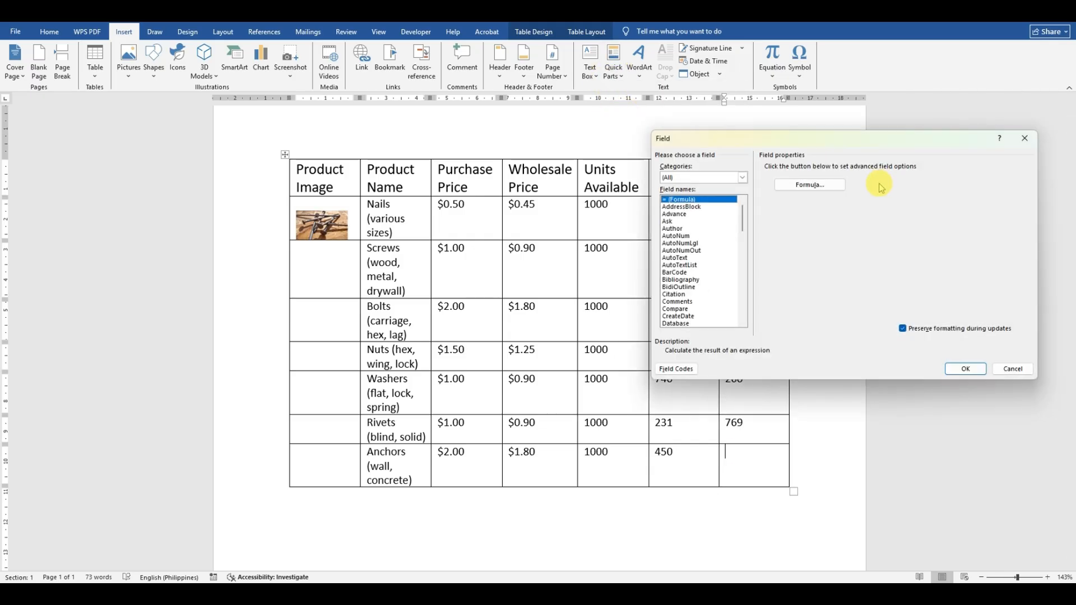
left_click(816, 184)
double_click(882, 221)
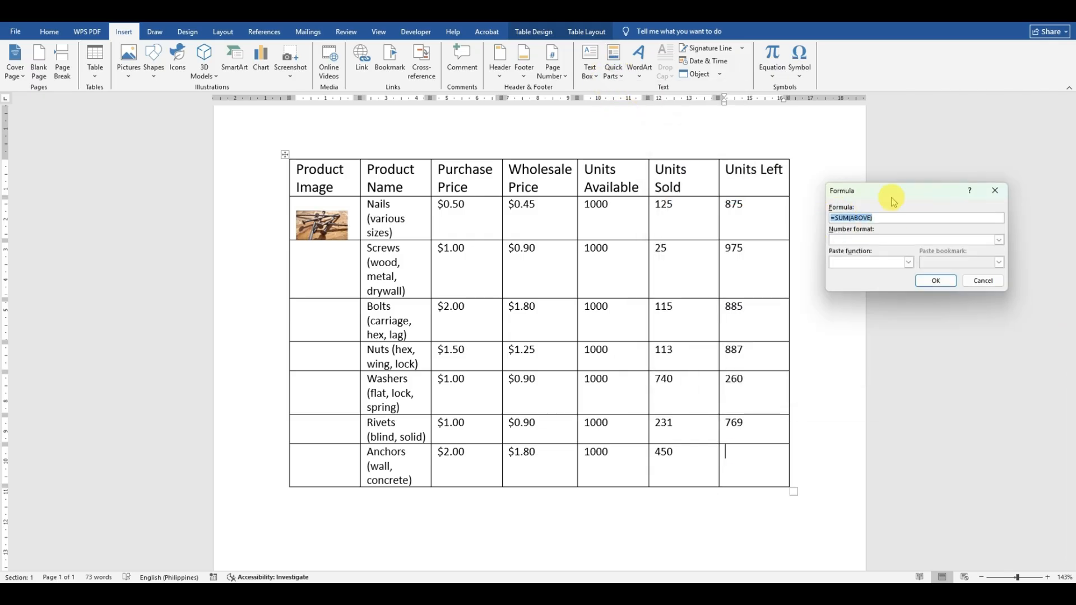
type("=E6-F6")
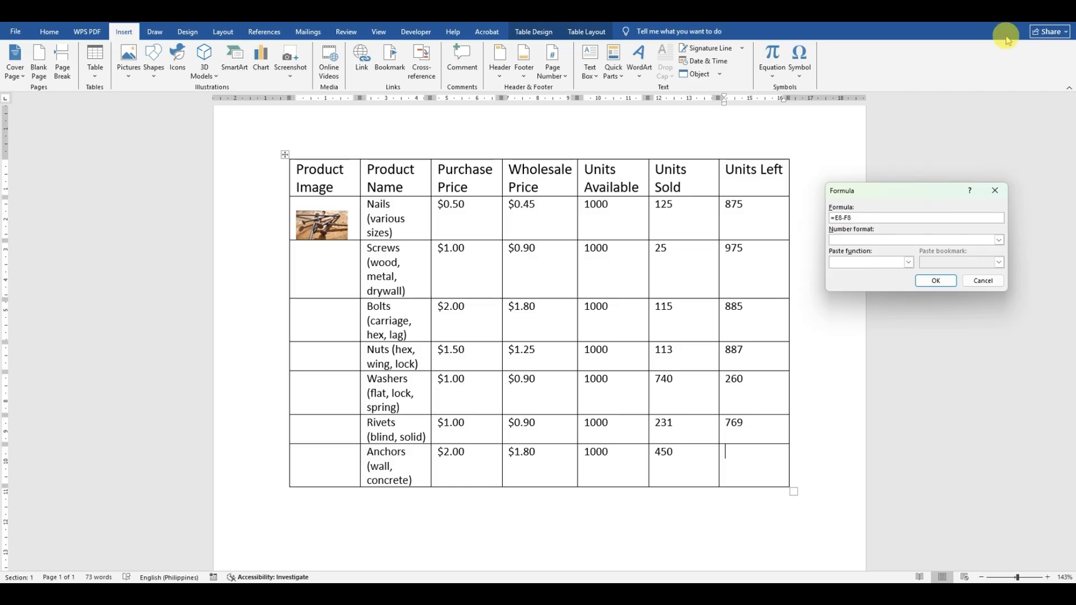
left_click(946, 284)
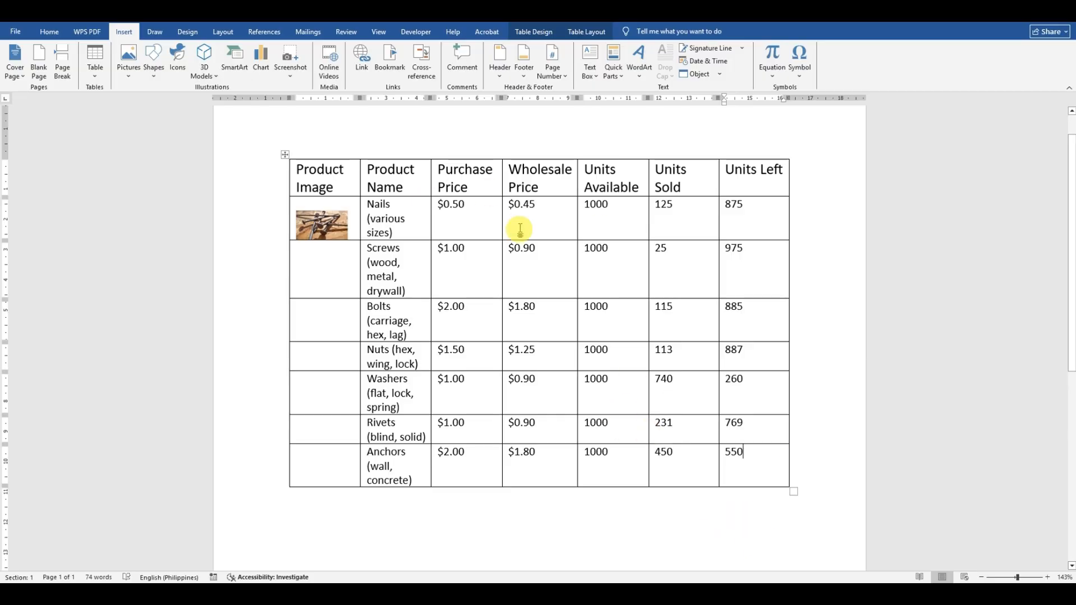
Step: Copy the Nails picture into the Product Image cells of the Screws, Bolts, Nuts, Washers, Rivets and Anchors rows
left_click(321, 225)
key("ctrl+c")
left_click(341, 268)
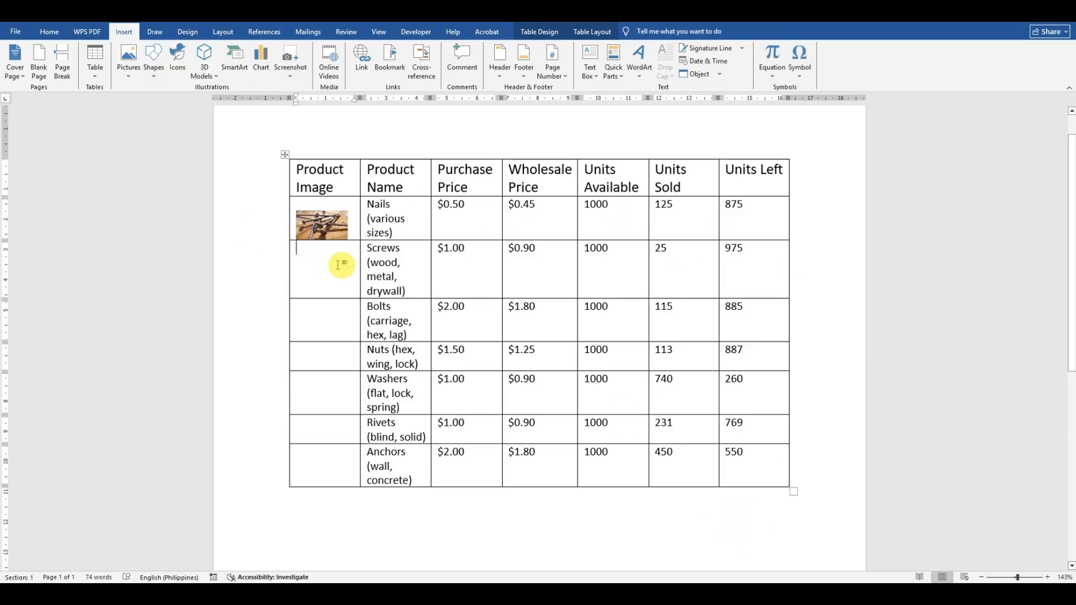
key("ctrl+v")
left_click(331, 312)
key("ctrl+v")
left_click(325, 354)
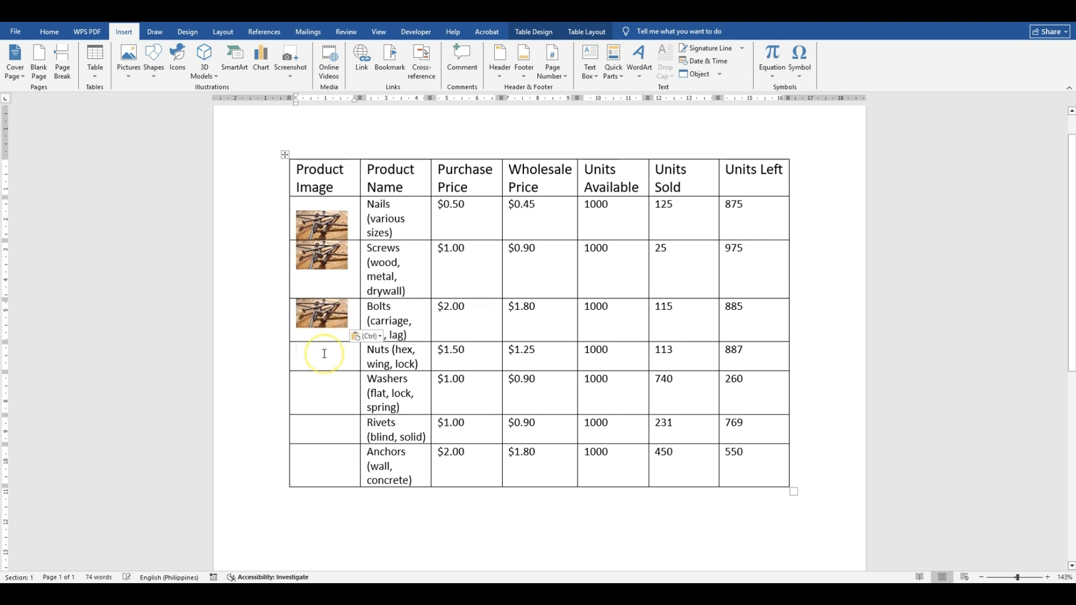
key("ctrl+v")
left_click(315, 386)
key("ctrl+v")
left_click(318, 431)
key("ctrl+v")
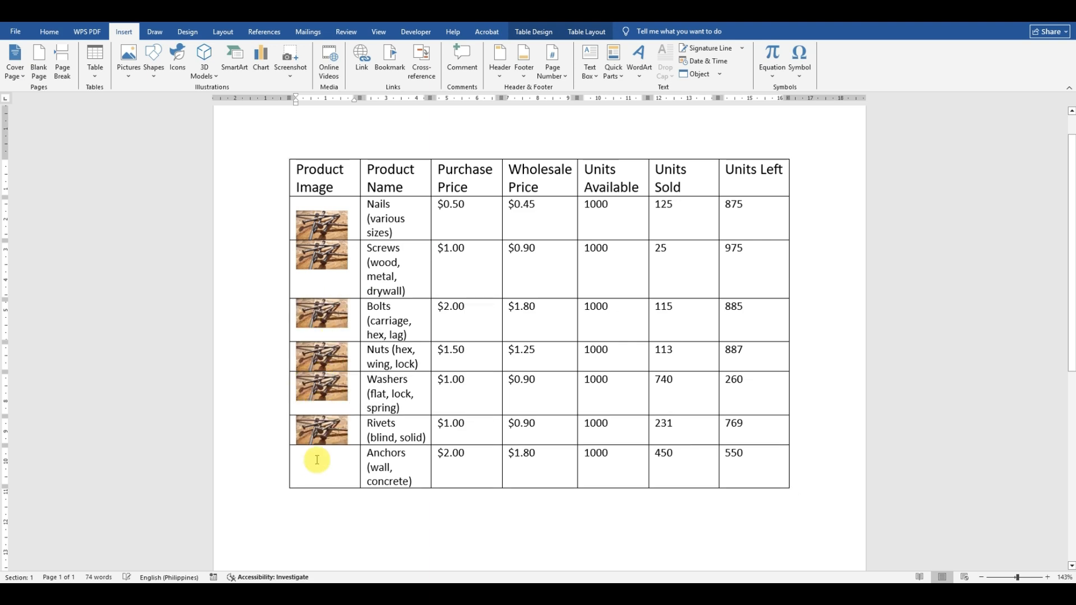
left_click(318, 456)
key("ctrl+v")
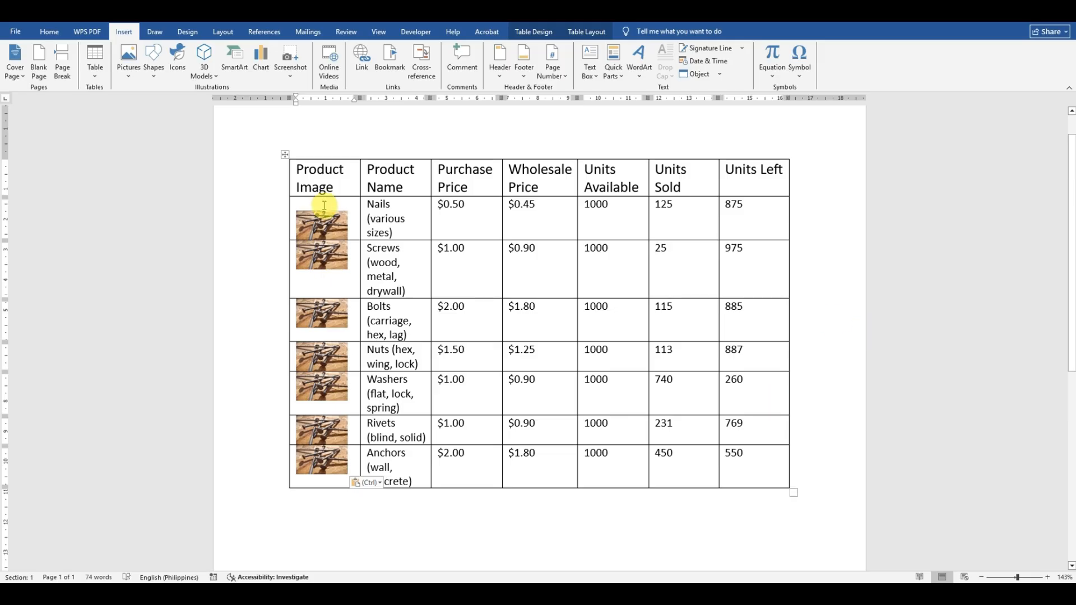
Step: Apply the dark blue grid table style with a solid blue header row and first column to the whole product table
left_click(842, 341)
scroll(832, 342, "down", 3)
scroll(832, 343, "up", 5)
scroll(831, 343, "down", 1)
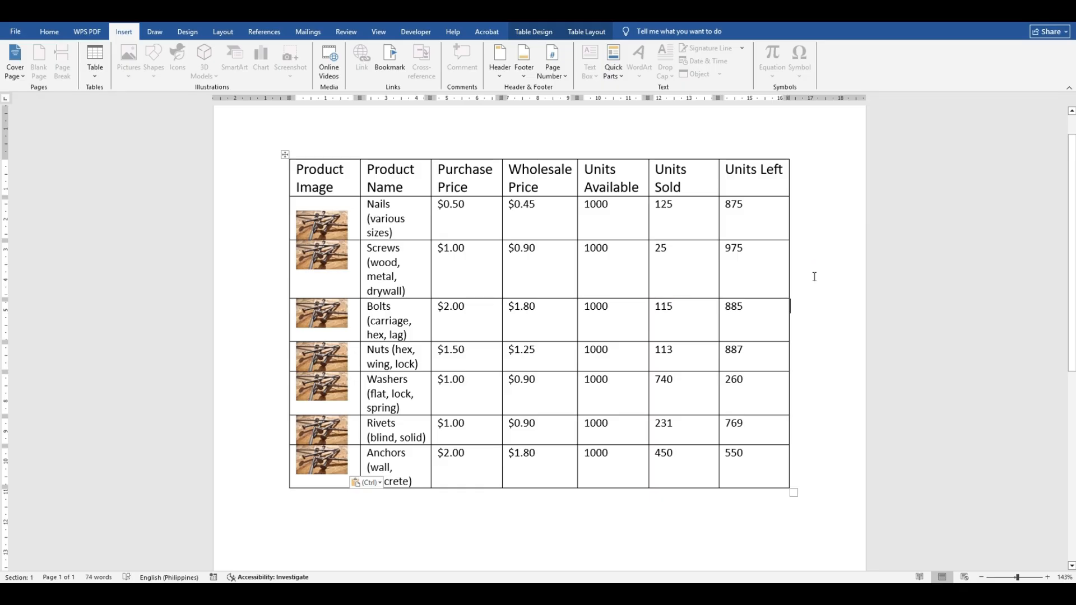
left_click(285, 155)
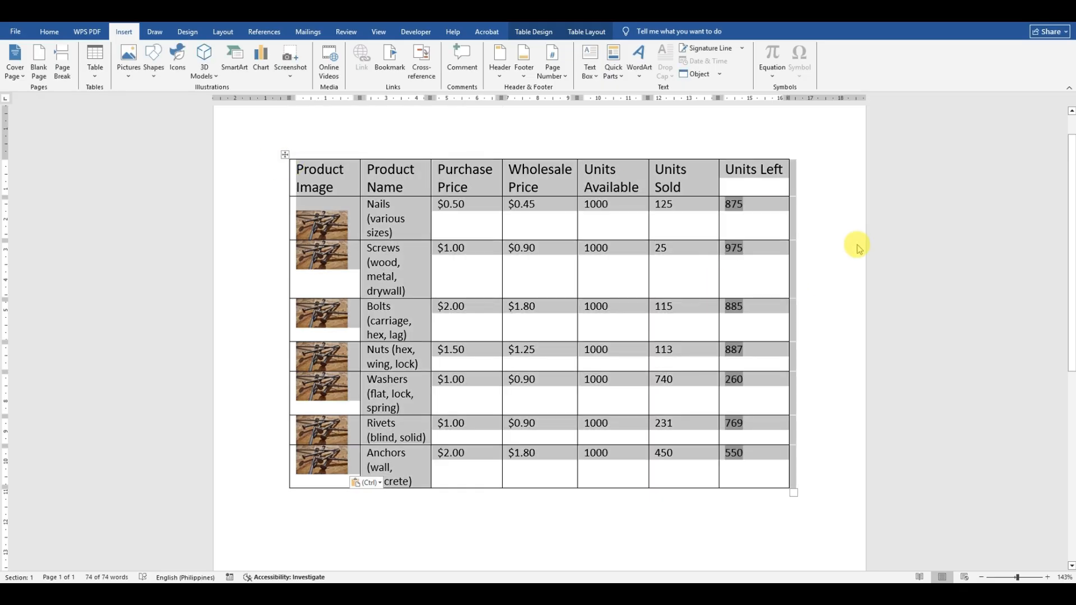
left_click(286, 155)
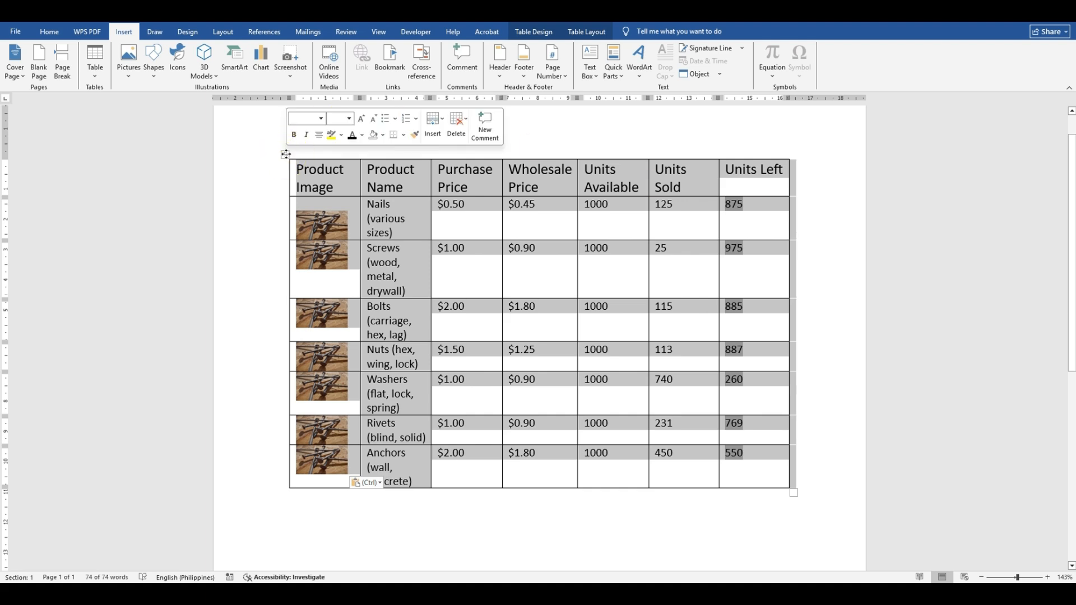
left_click(533, 32)
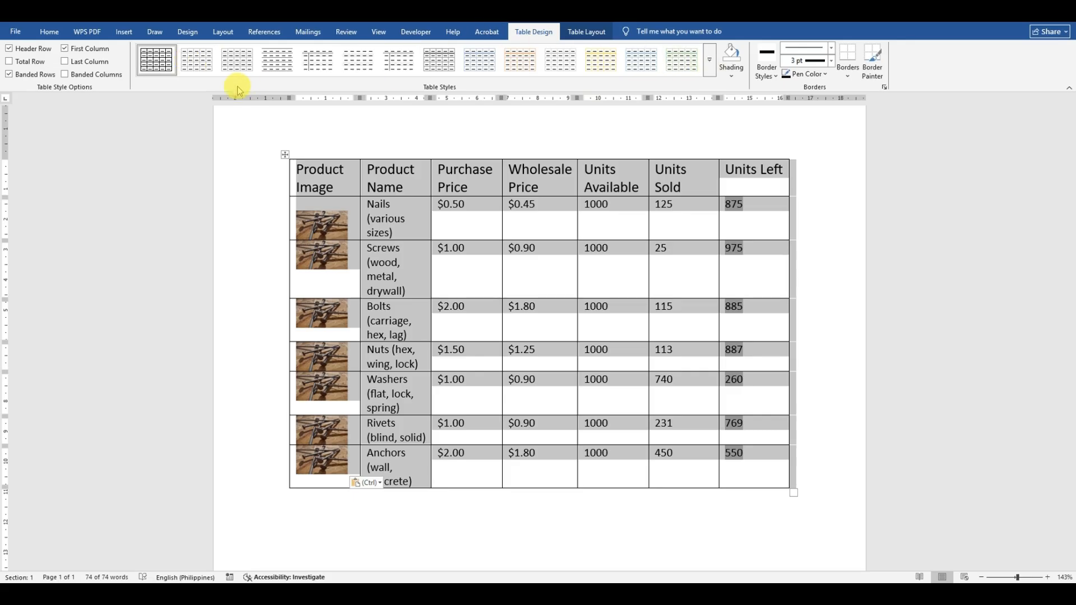
left_click(711, 65)
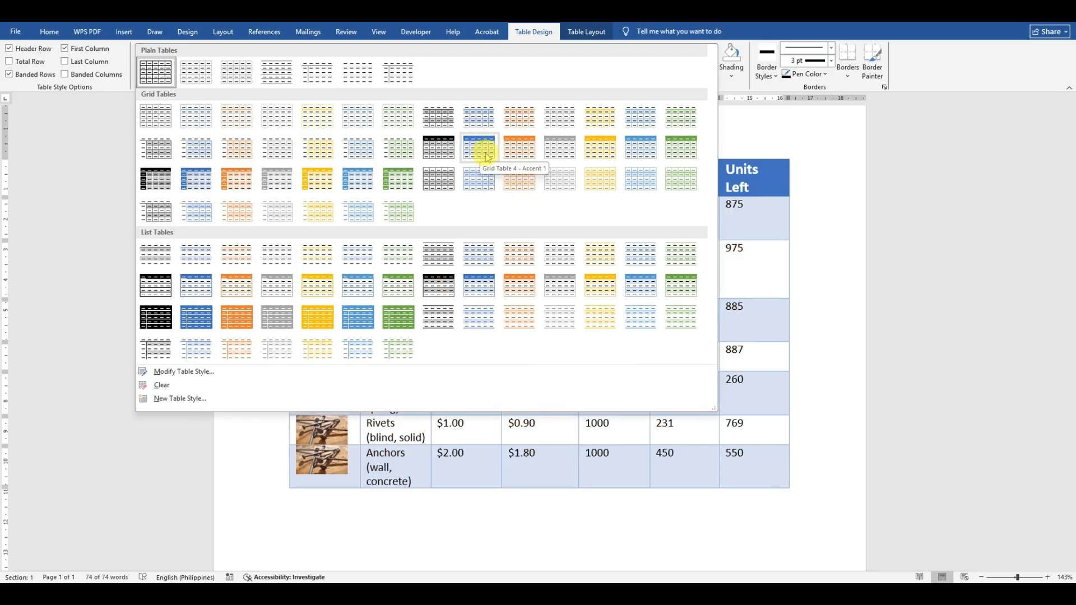
left_click(211, 178)
left_click(848, 281)
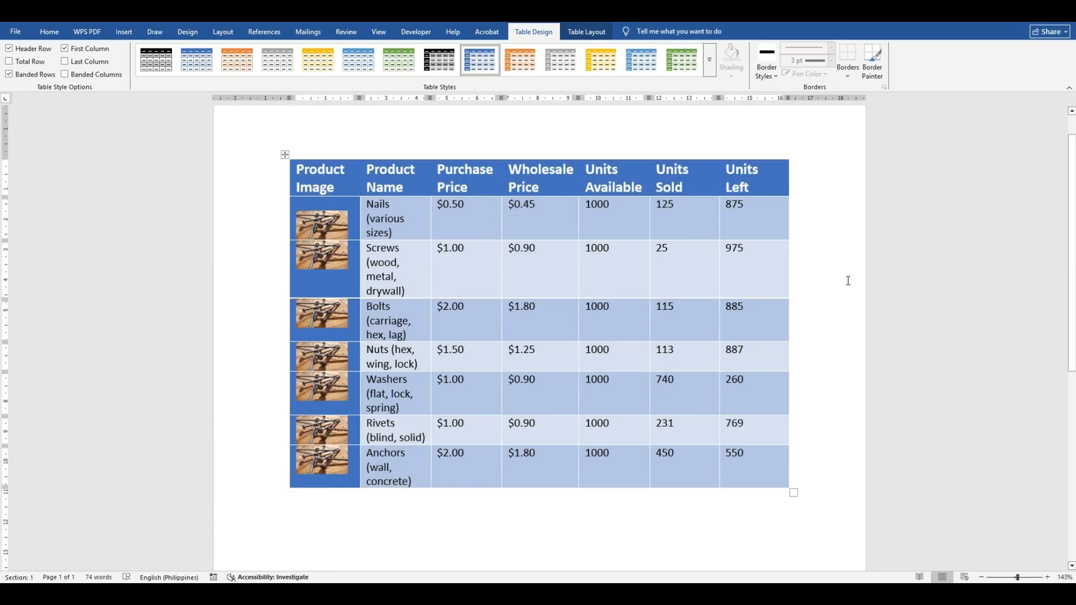
Step: Add five empty rows to the end of the product table below the Anchors row
scroll(846, 281, "down", 3)
scroll(846, 281, "up", 3)
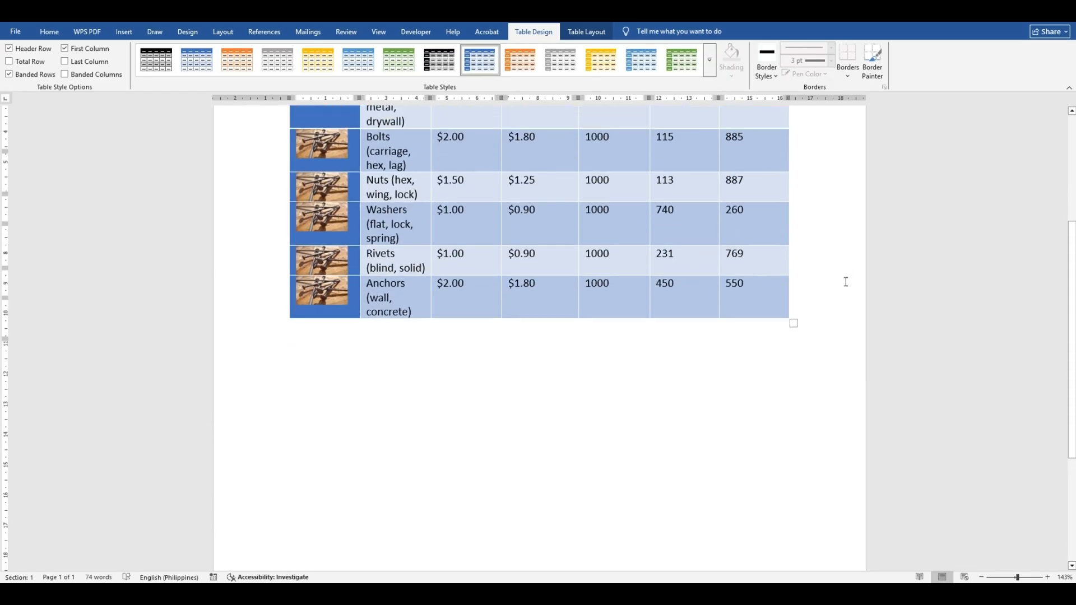
scroll(845, 281, "down", 2)
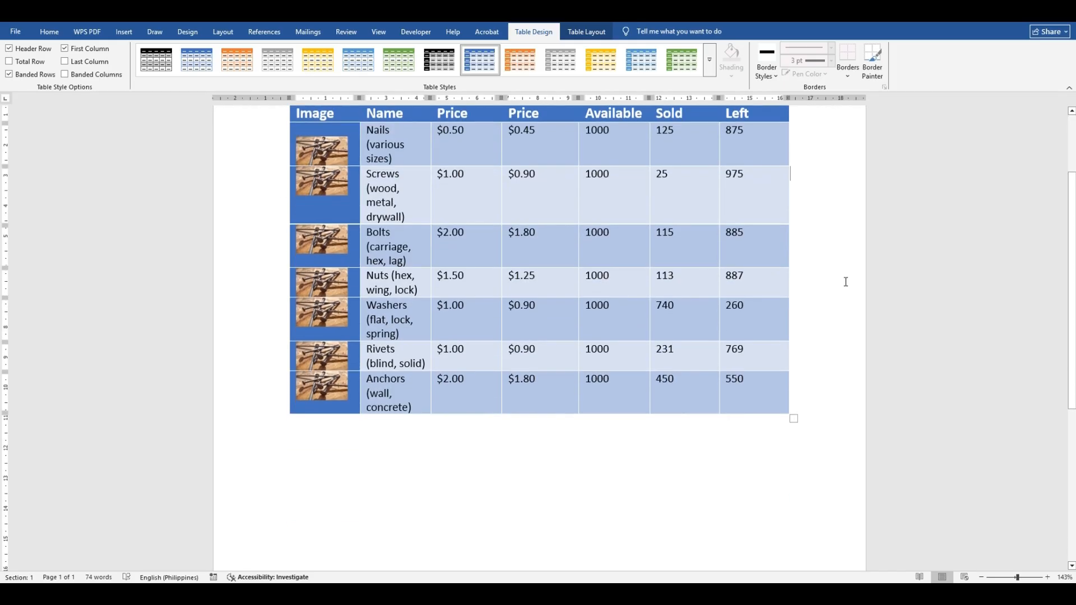
left_click(767, 380)
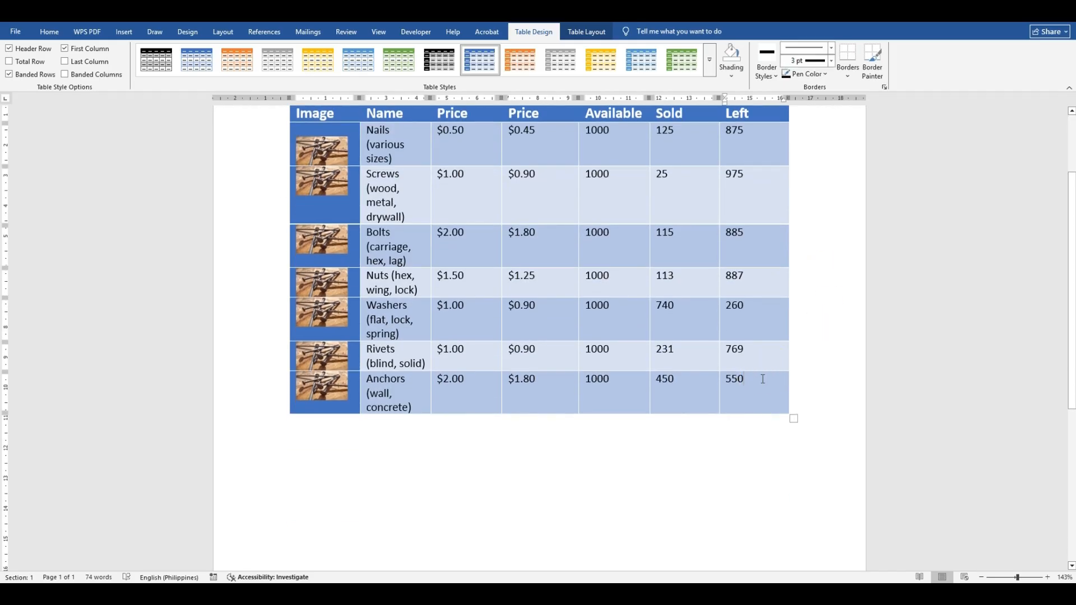
key("Tab")
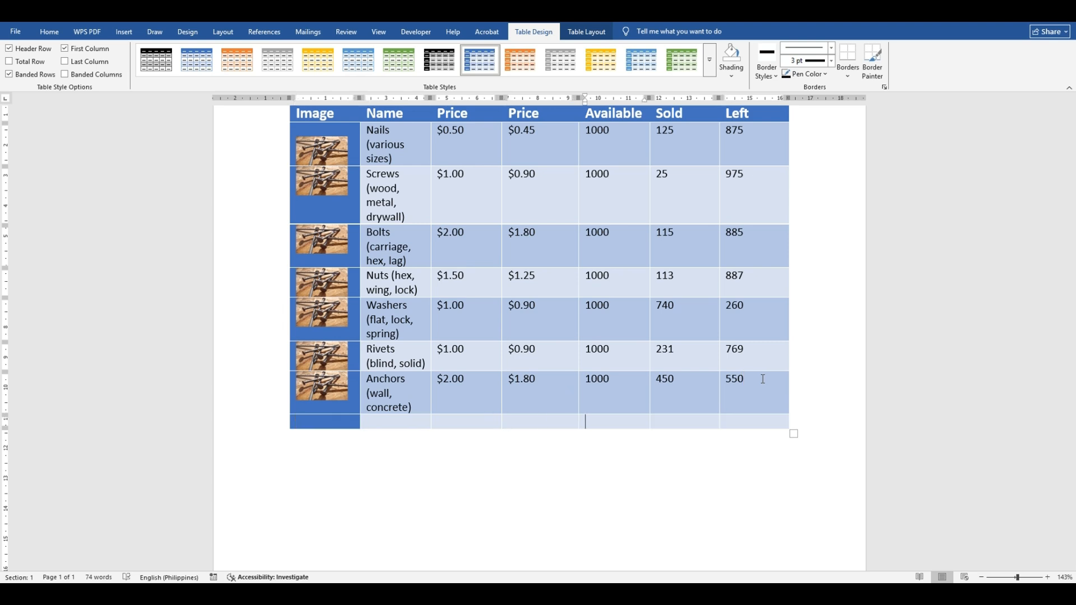
key("Tab")
key("Tab")
key("Tab")
key("Tab")
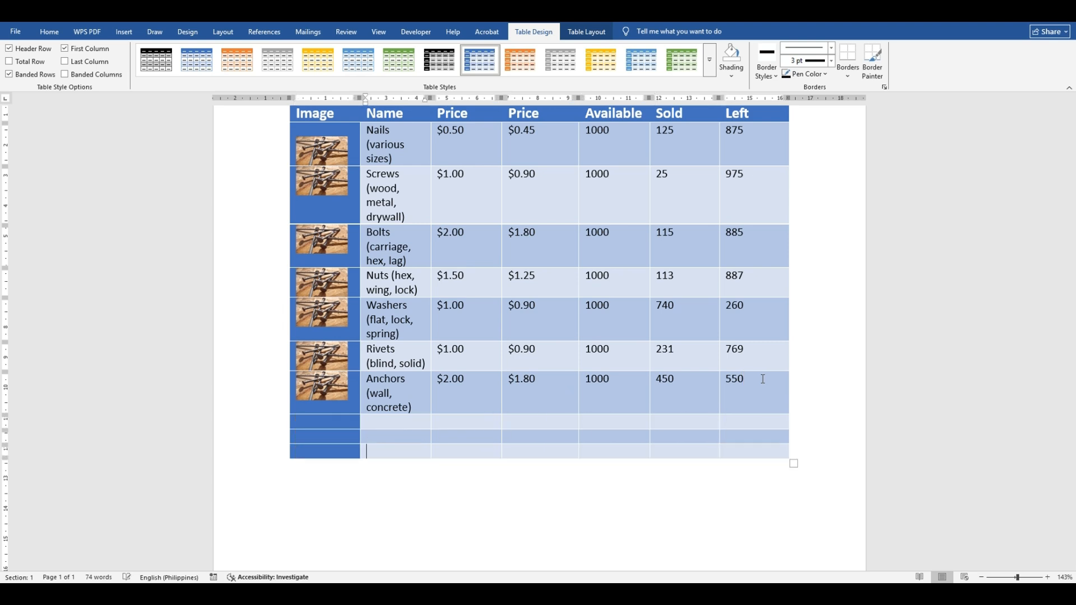
left_click(361, 502)
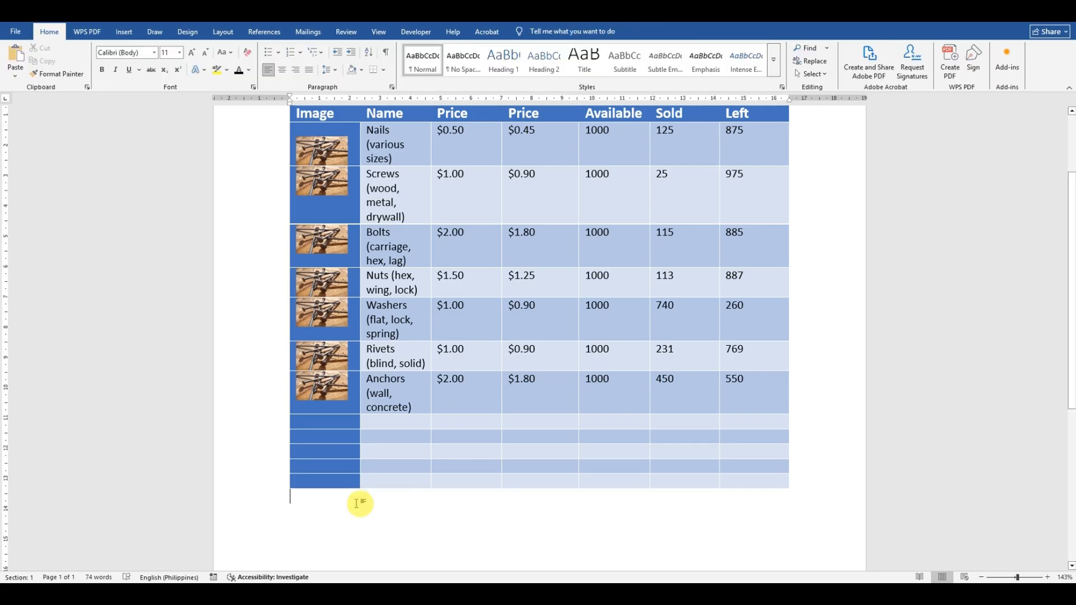
Step: Extend the product table with twelve more empty rows at its end
left_click(594, 408)
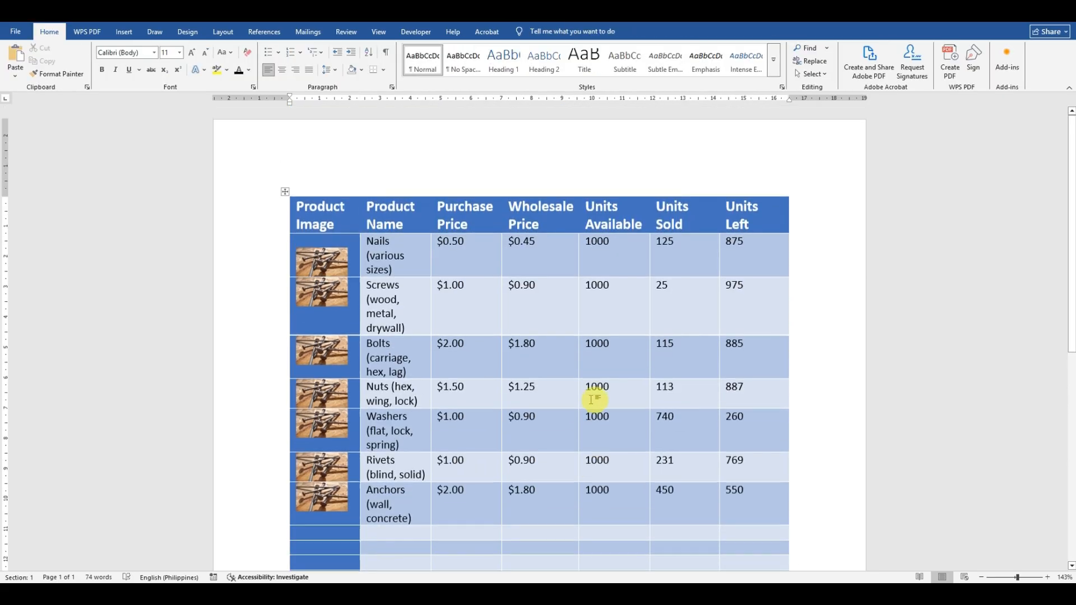
scroll(593, 399, "down", 6)
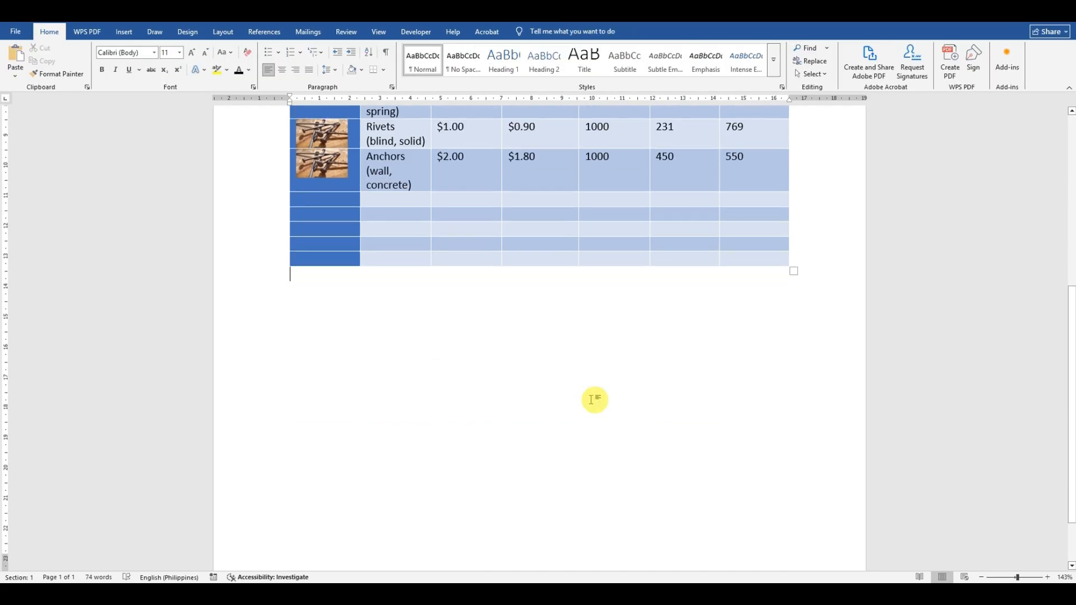
left_click(407, 263)
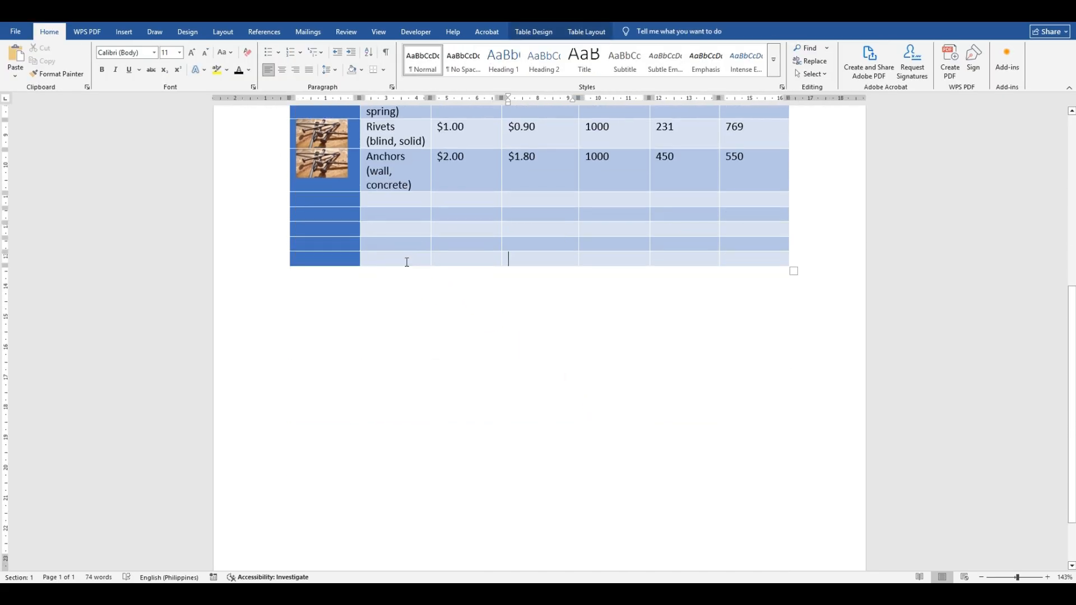
key("Tab")
key("Tab")
key("Tab")
key("Tab")
key("Tab")
key("Tab")
key("Tab")
key("Tab")
key("Tab")
key("Tab")
key("Tab")
key("Tab")
key("Tab")
key("Tab")
key("Tab")
key("Tab")
key("Tab")
key("Tab")
key("Tab")
key("Tab")
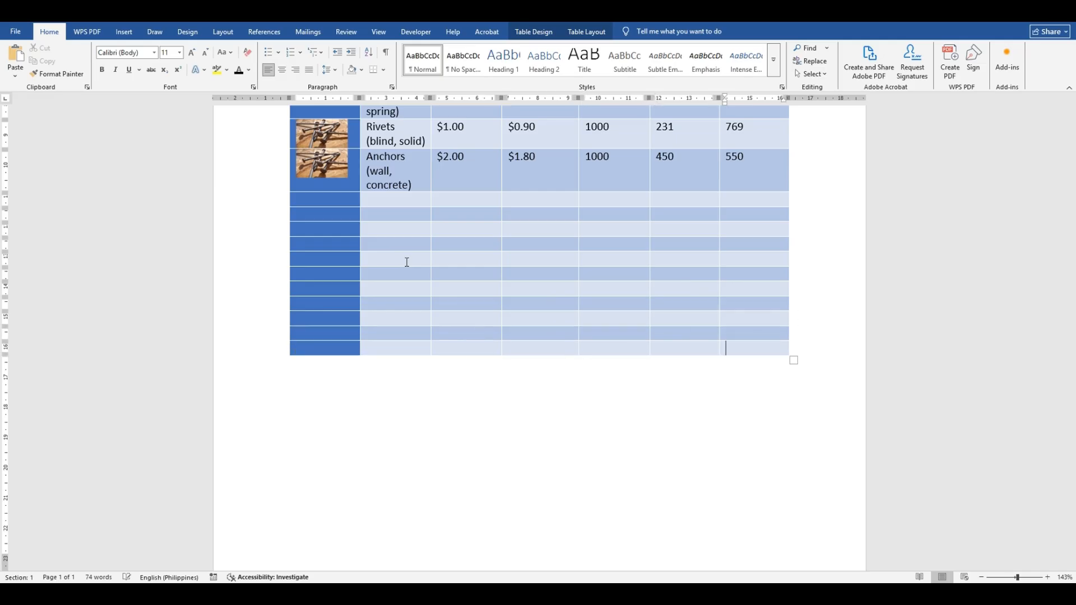
key("Tab")
key("Tab")
key("Tab")
key("Tab")
key("Tab")
key("Tab")
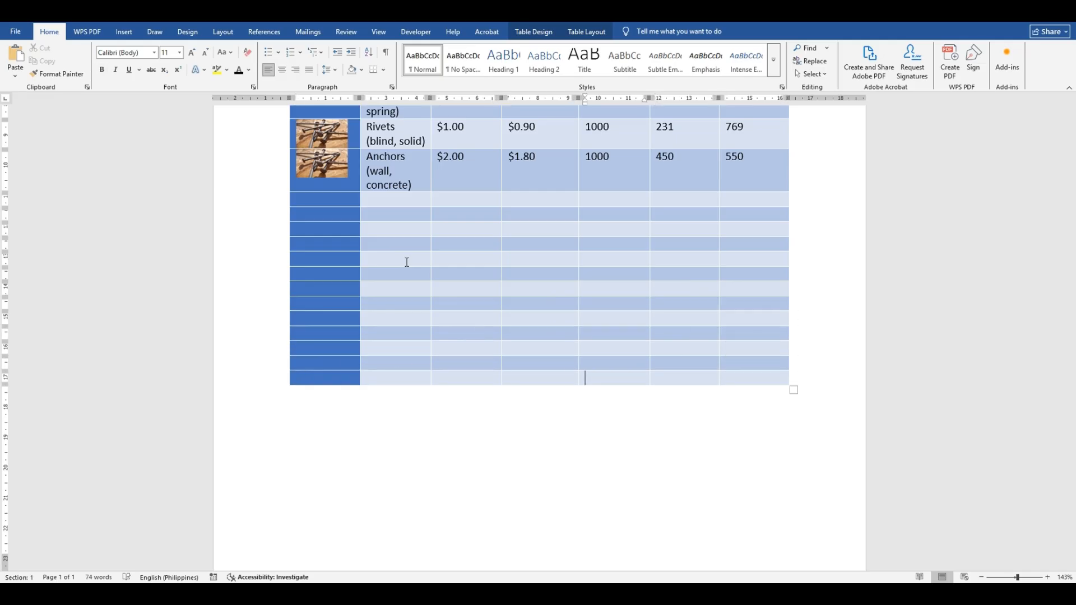
key("Tab")
key("Tab")
key("Tab")
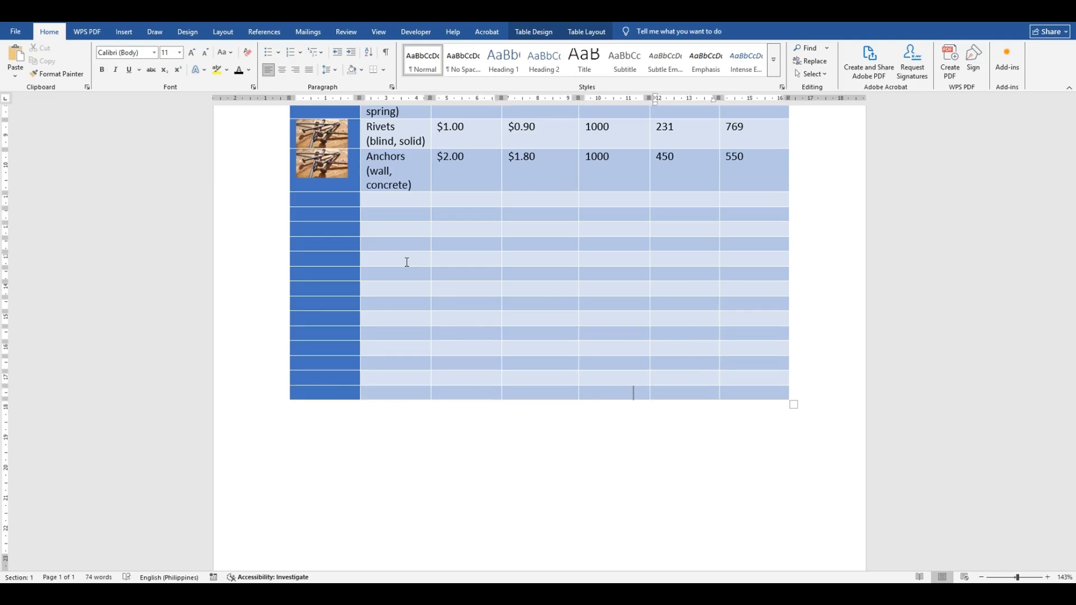
key("Tab")
key("Tab")
key("Tab")
key("Tab")
key("Tab")
key("Tab")
key("Tab")
key("Tab")
key("Tab")
key("Tab")
key("Tab")
key("Tab")
key("Tab")
key("Tab")
key("Tab")
key("Tab")
key("Tab")
key("Tab")
key("Tab")
key("Tab")
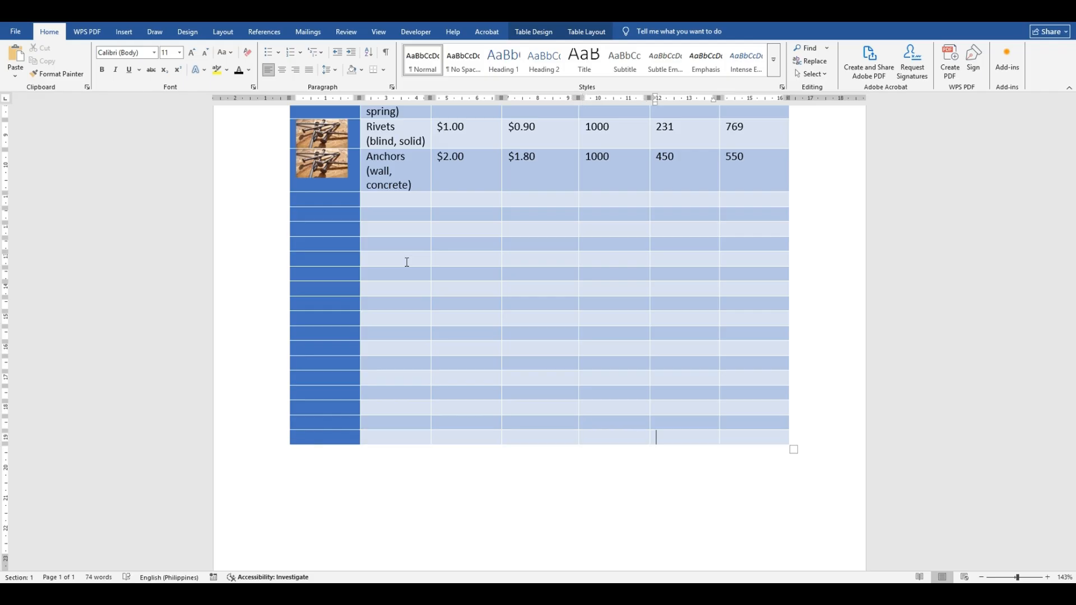
Step: Add two more empty rows at the end of the product table
key("Tab")
key("Tab")
key("Tab")
key("Tab")
key("Tab")
key("Tab")
key("Tab")
key("Tab")
key("Tab")
scroll(451, 364, "down", 2)
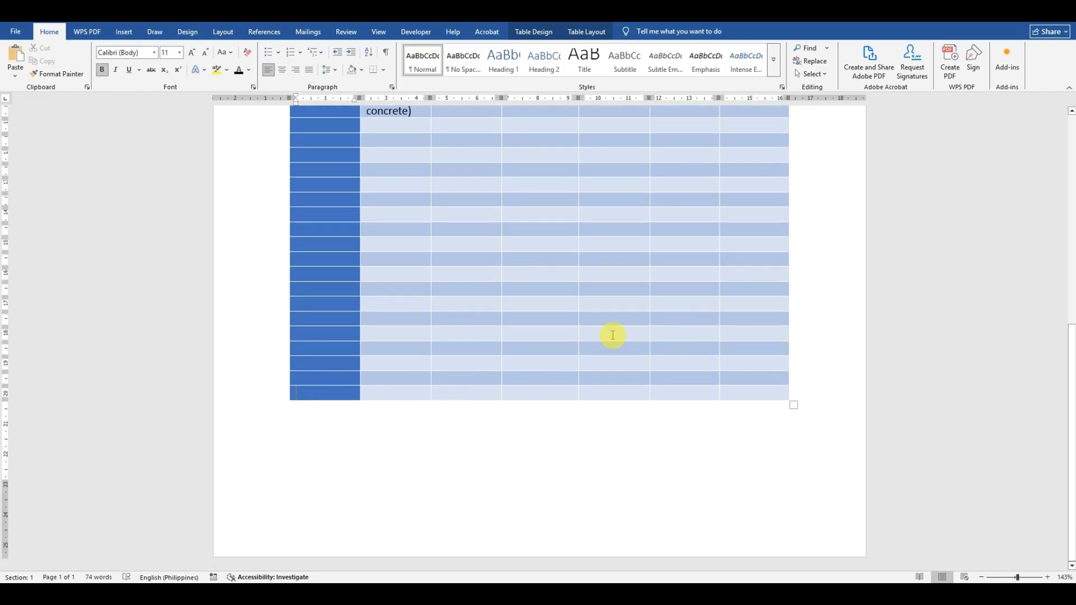
scroll(672, 280, "up", 8)
scroll(672, 280, "down", 3)
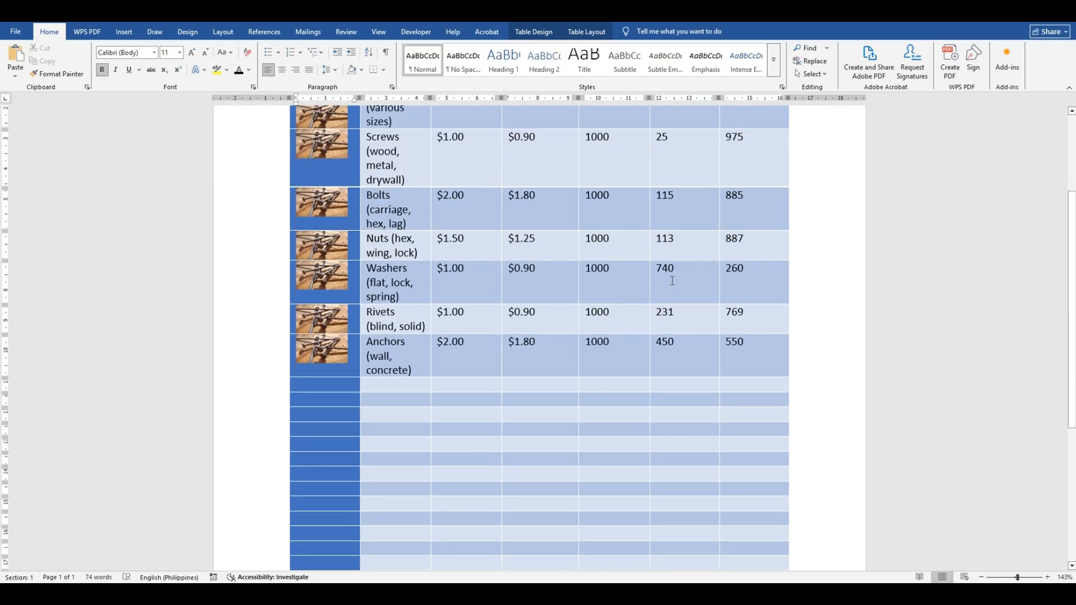
scroll(673, 281, "down", 5)
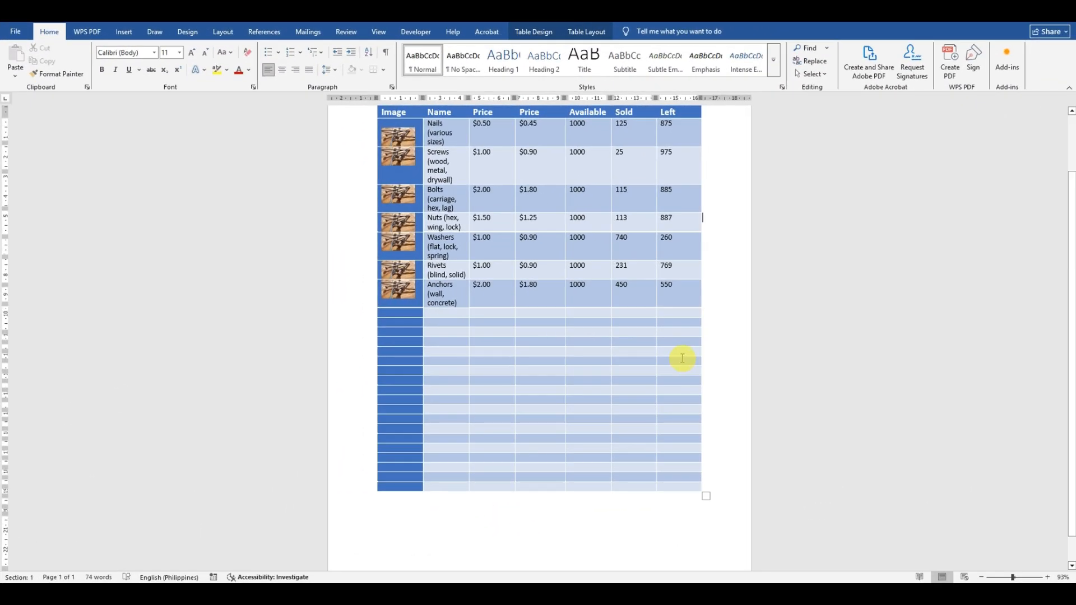
scroll(475, 449, "up", 2)
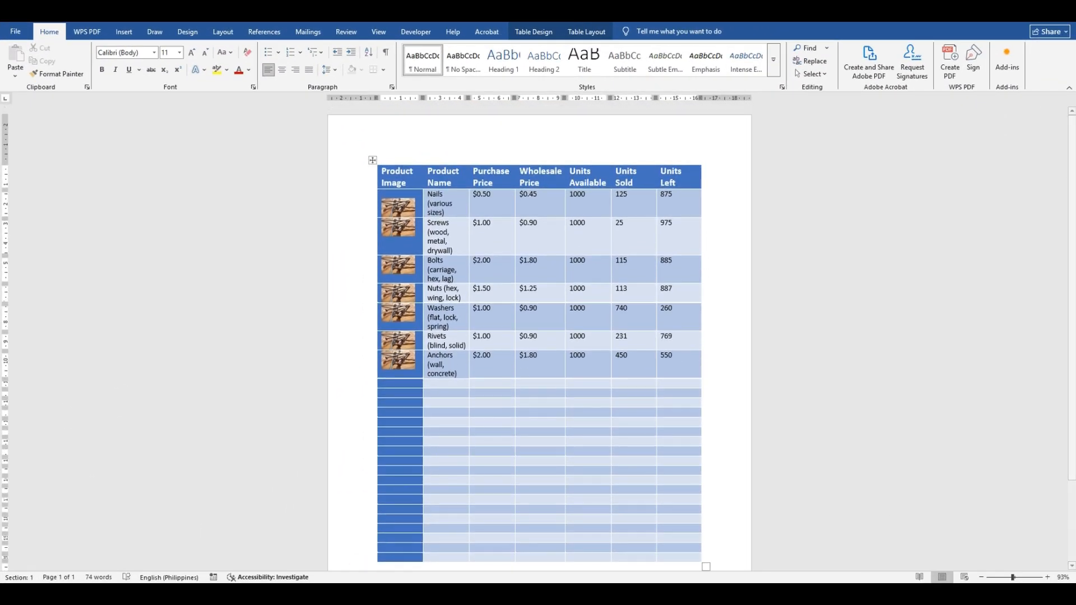
Step: Switch to the Inventory Management template document and examine the layout of its order tracking table
mouse_move(266, 594)
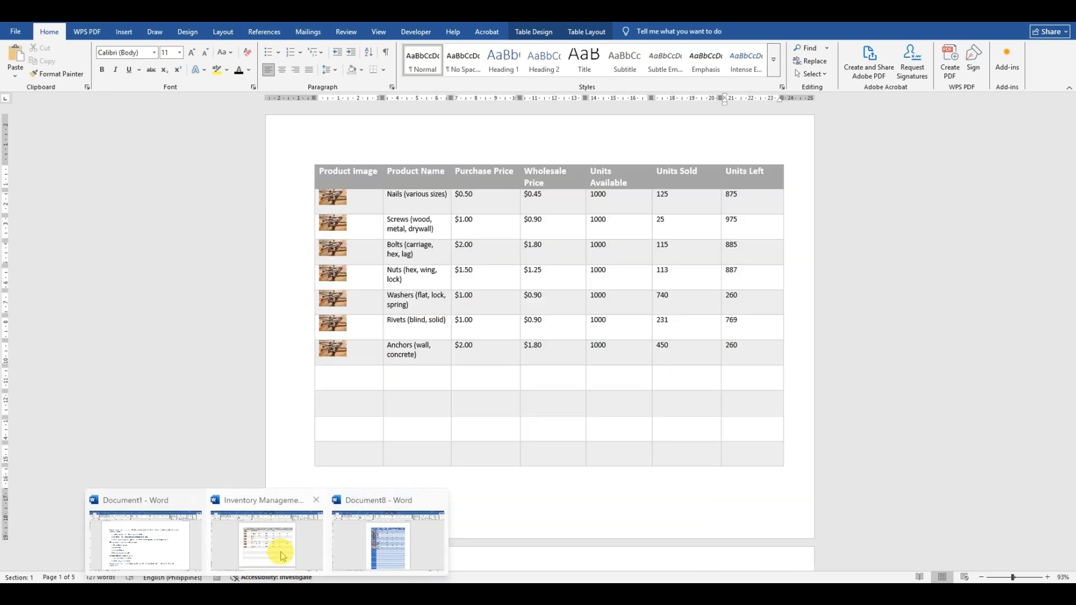
left_click(292, 542)
scroll(619, 303, "down", 10)
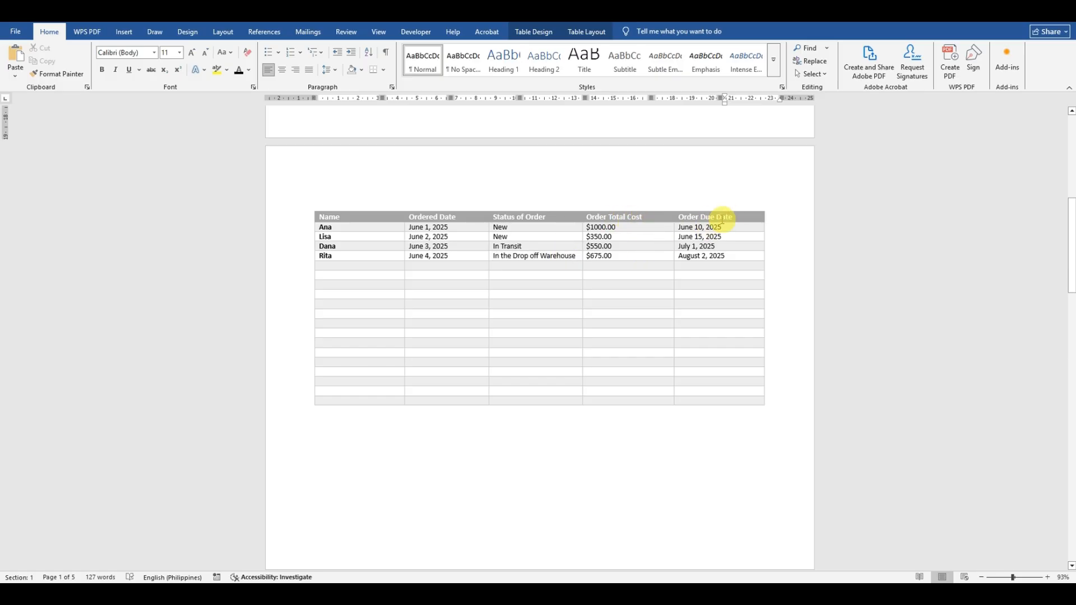
left_click(551, 230)
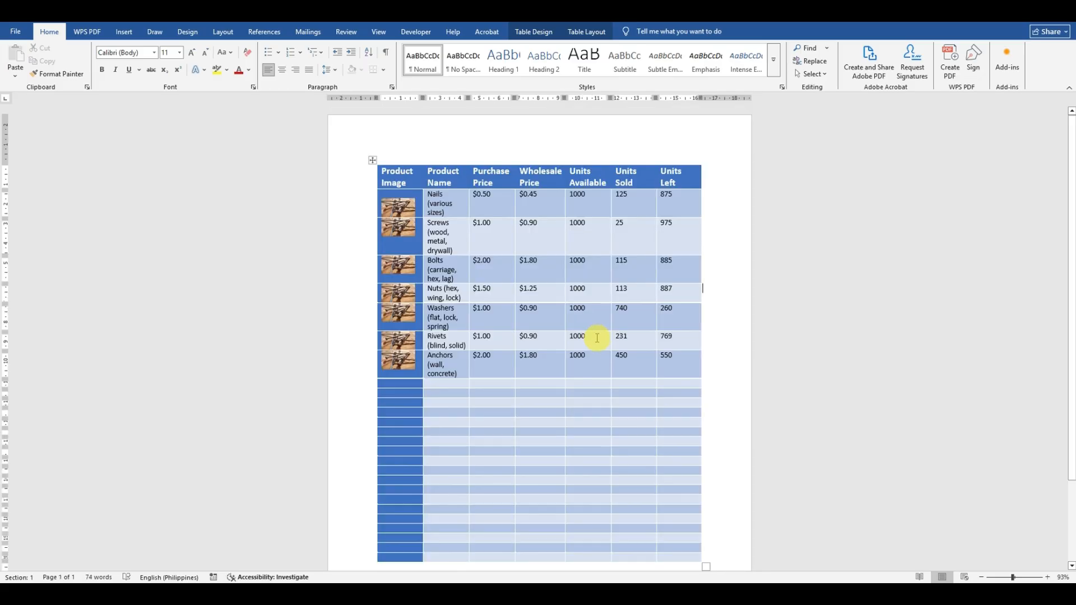
Step: Return to the new inventory document and move the insertion point to a new blank page after the product table
scroll(597, 337, "down", 3)
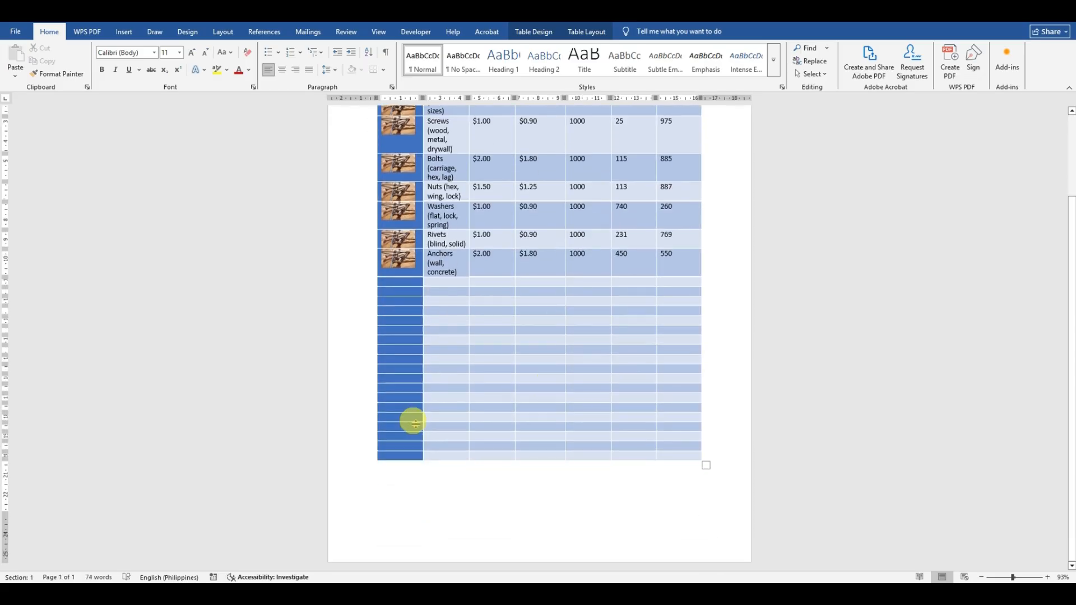
left_click(386, 476)
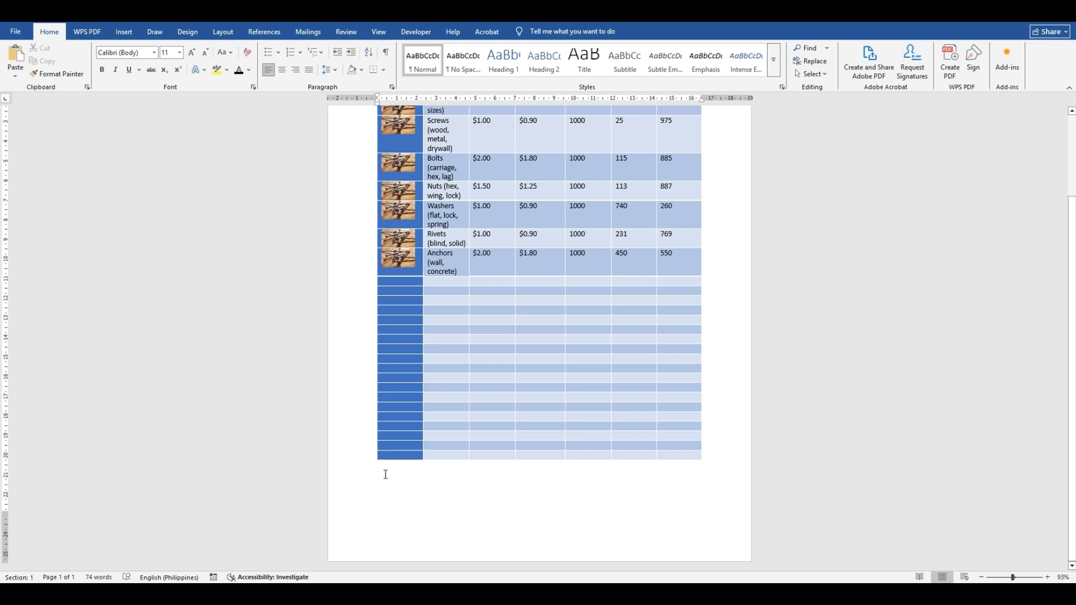
key("Return")
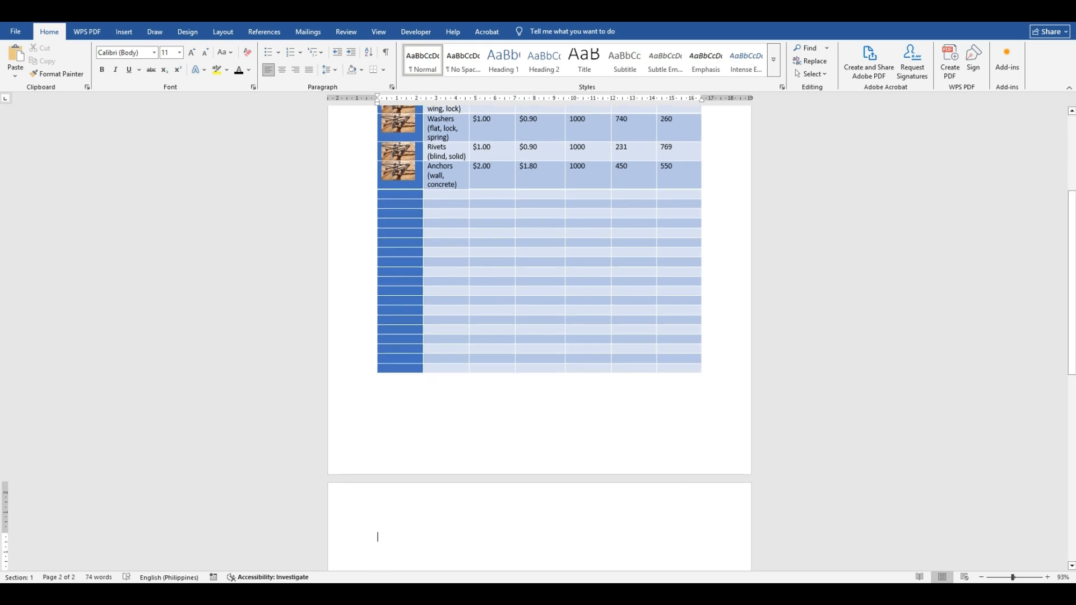
scroll(444, 470, "down", 6)
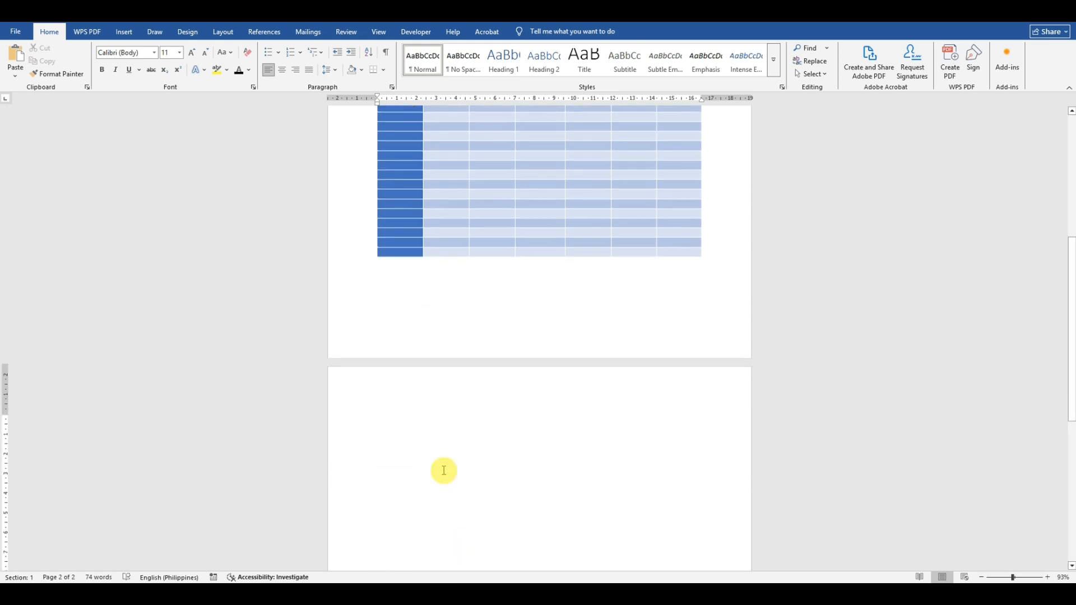
scroll(444, 470, "down", 1)
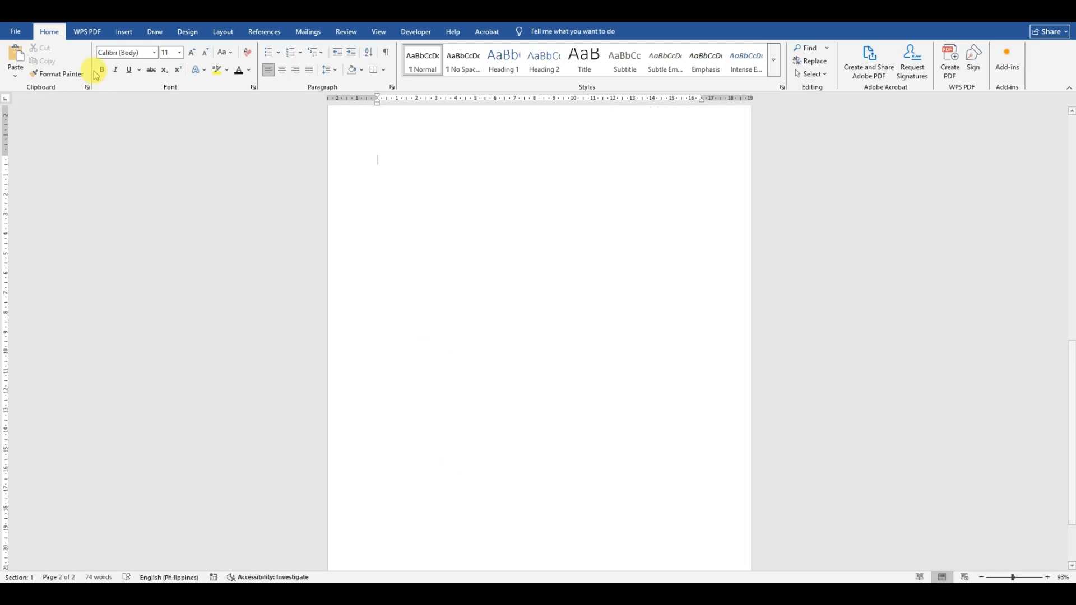
Step: Insert a table with five columns and four rows at the start of page 2
left_click(124, 31)
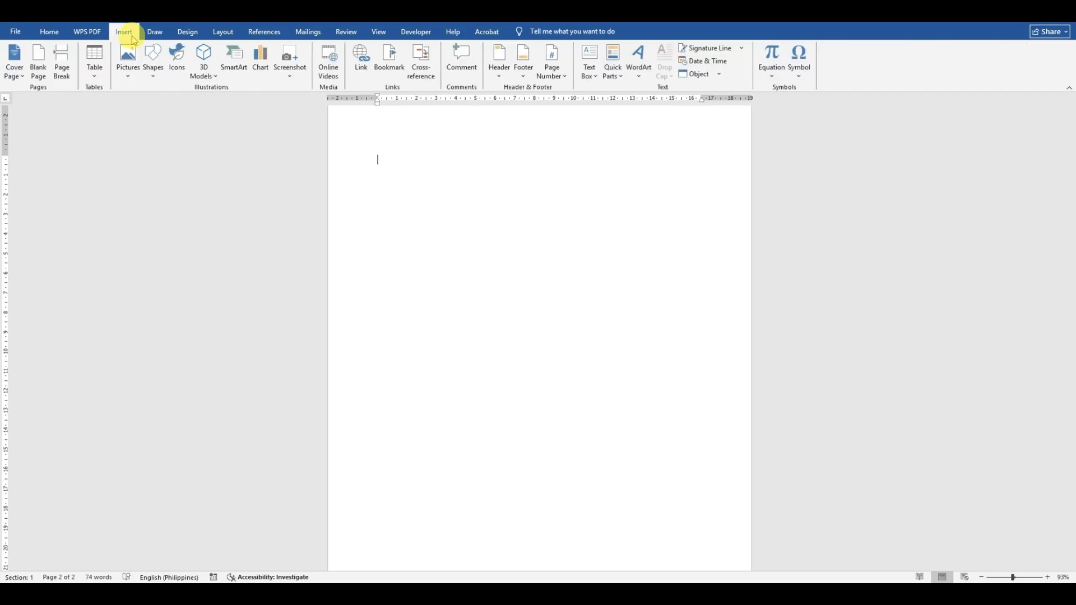
left_click(95, 63)
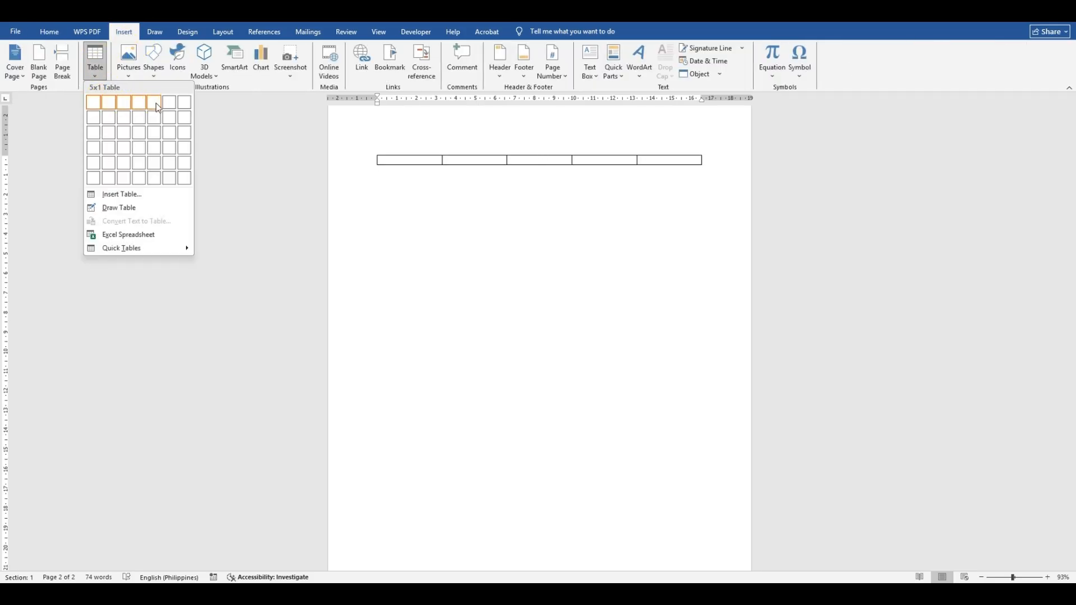
left_click(154, 151)
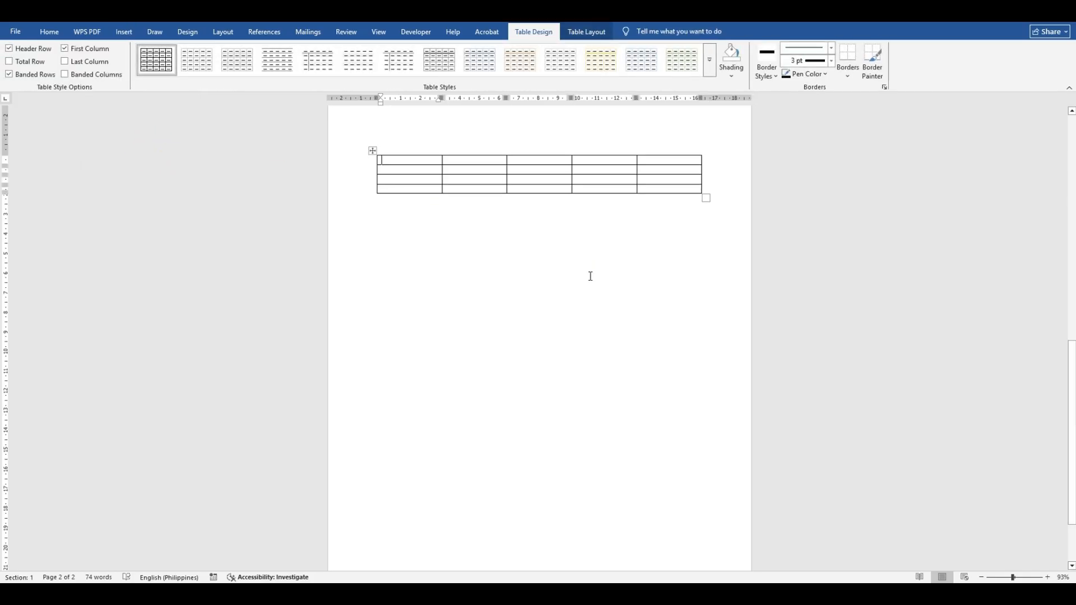
left_click(593, 295)
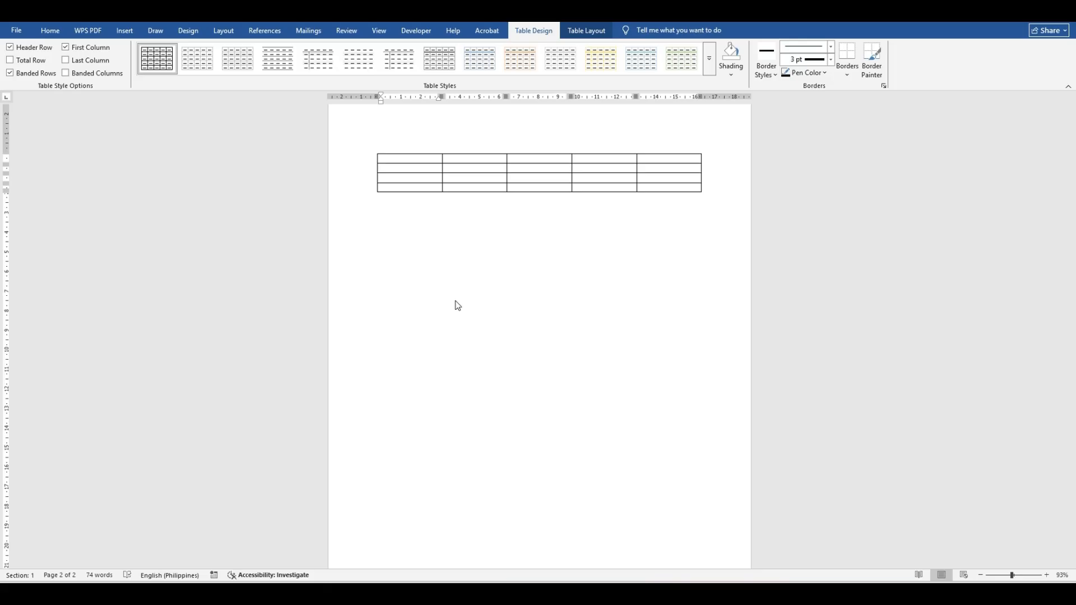
Step: Copy the template's order headers Name, Ordered Date, Status of Order, Order Total Cost and Order Due Date into the new table's first row
left_click(472, 207)
left_click(283, 552)
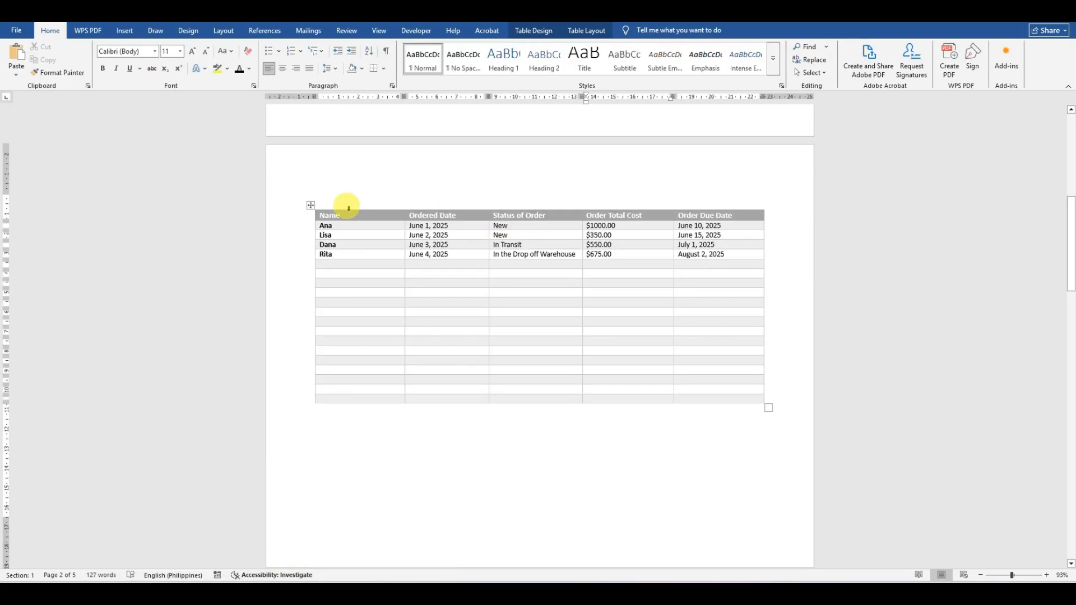
left_click_drag(336, 214, 731, 214)
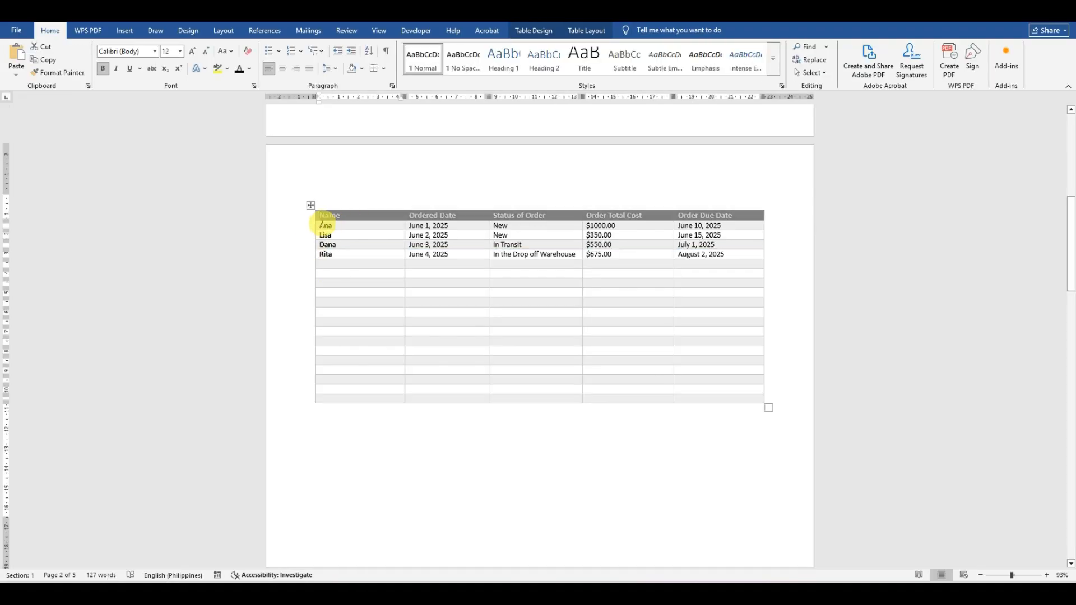
Step: Copy the four customer names and order dates June 1 to June 4, 2025 from the template into the Name and Ordered Date columns
left_click_drag(323, 224, 443, 247)
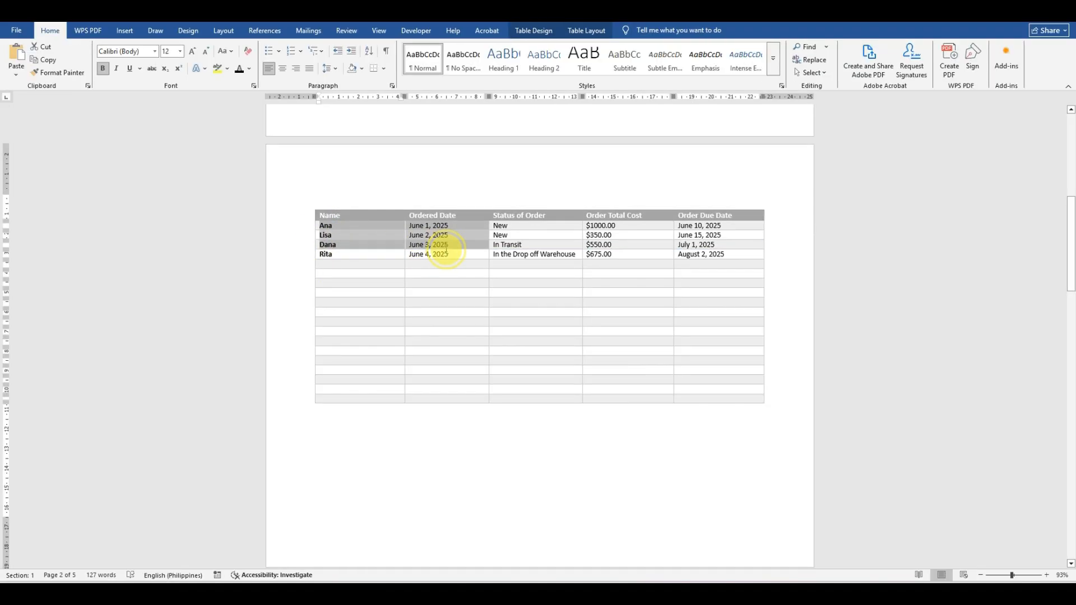
left_click(442, 244)
key("super+Tab")
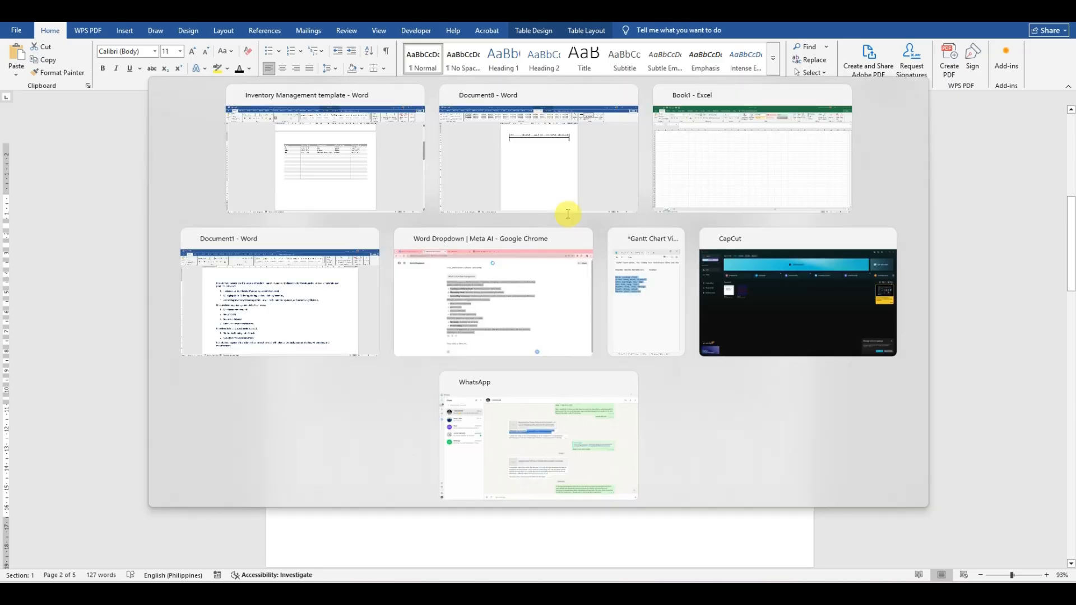
left_click(567, 212)
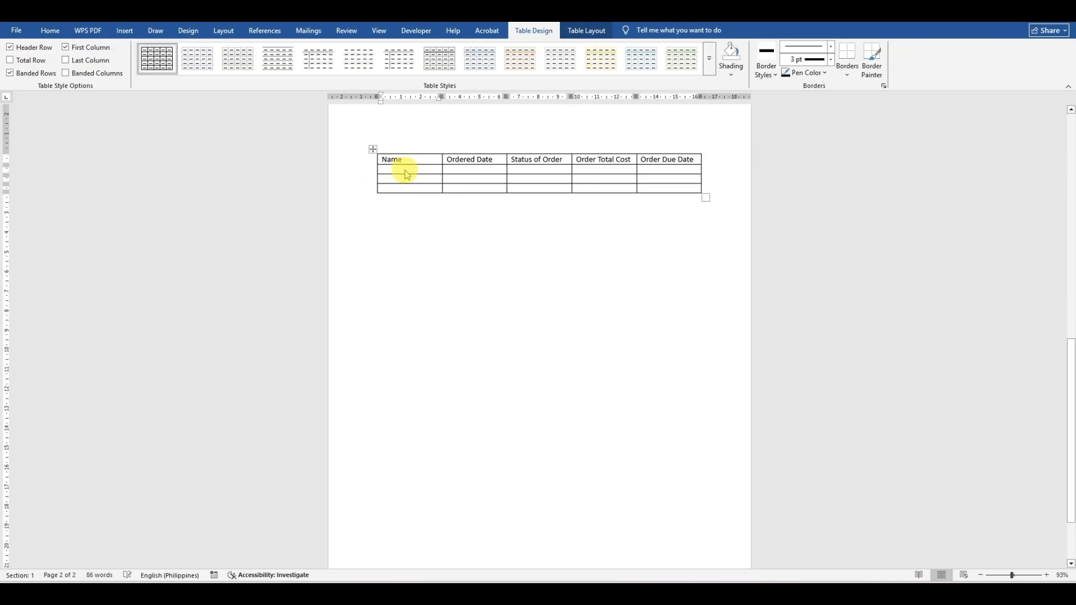
type("Ana\tJune 1, 2025 Lisa\tJune 2, 2025 Dana\tJune 3, 2025 Rita\tJune 4, 2025")
Step: Copy the template's four Order Total Cost and Order Due Date entries, $1000.00 to $675.00 and June 10 to August 2, 2025, into the new table
key("alt+Tab")
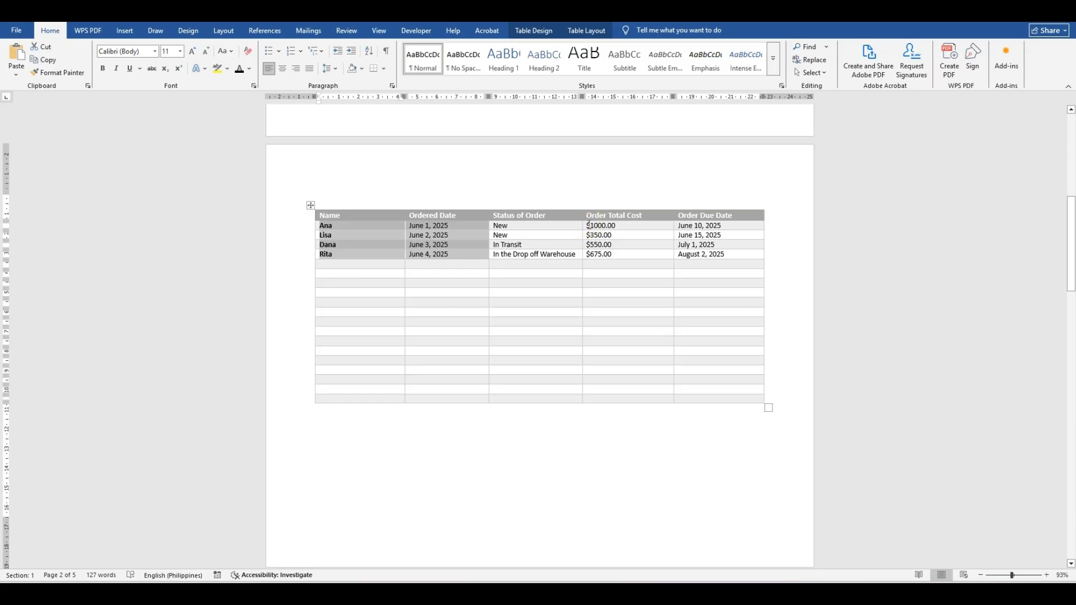
left_click_drag(588, 224, 728, 248)
key("ctrl+c")
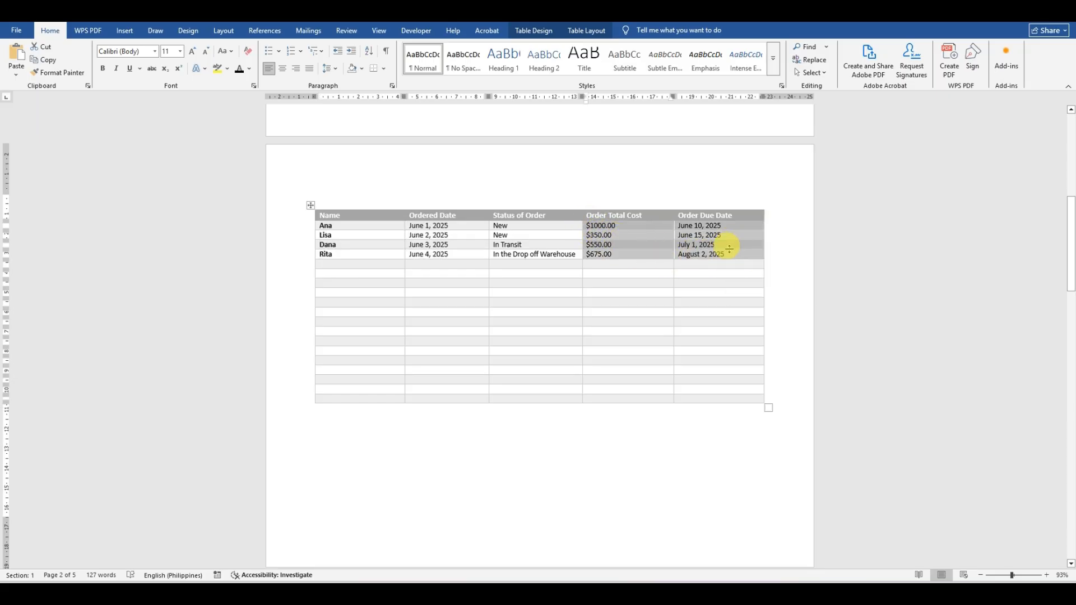
key("alt+Tab")
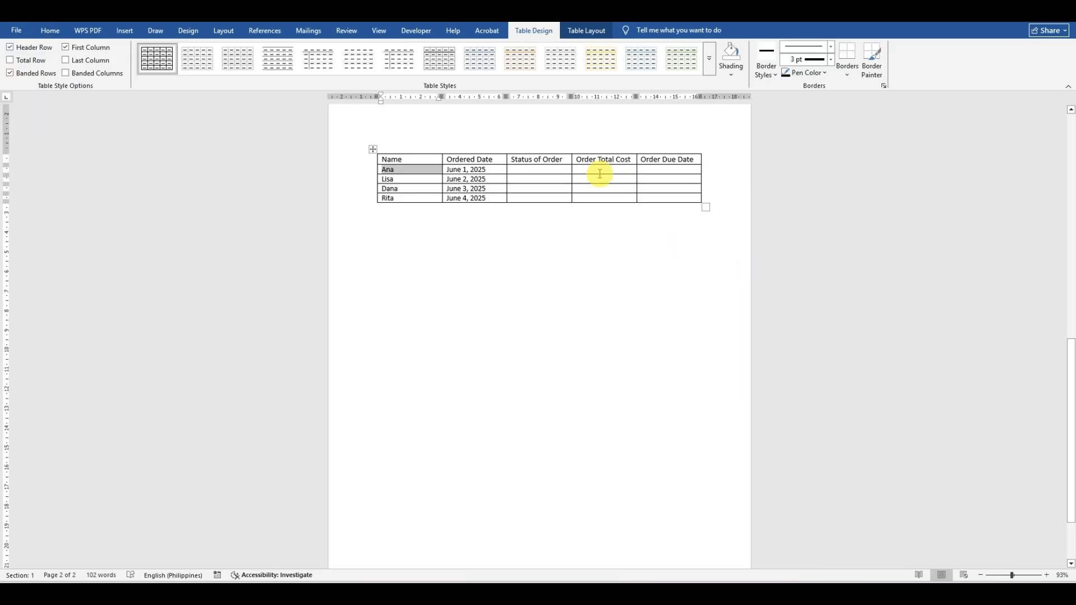
left_click(600, 174)
key("ctrl+v")
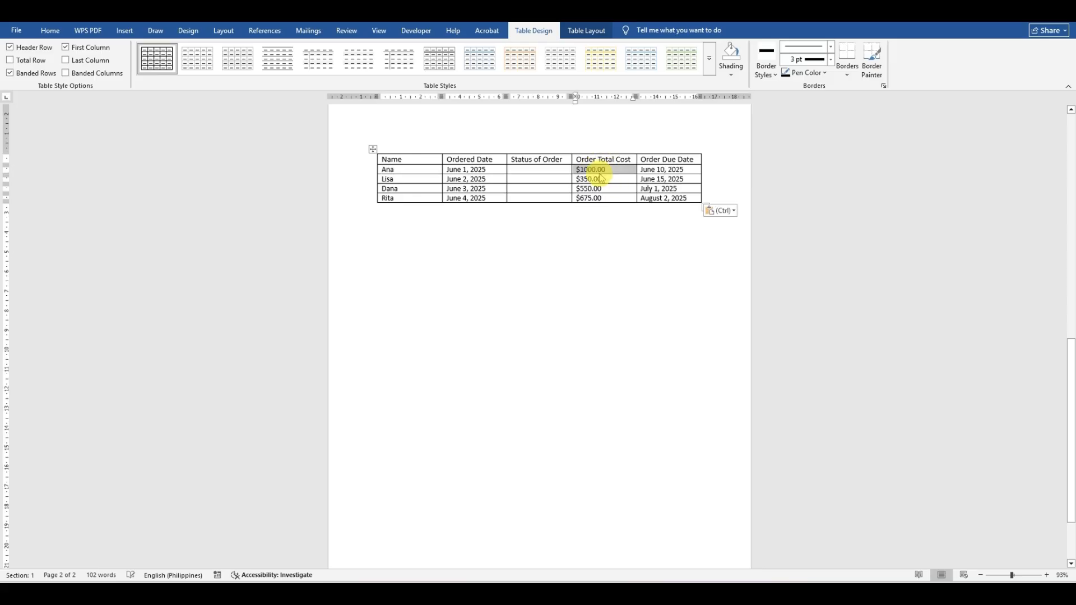
left_click(622, 247)
key("alt+Tab")
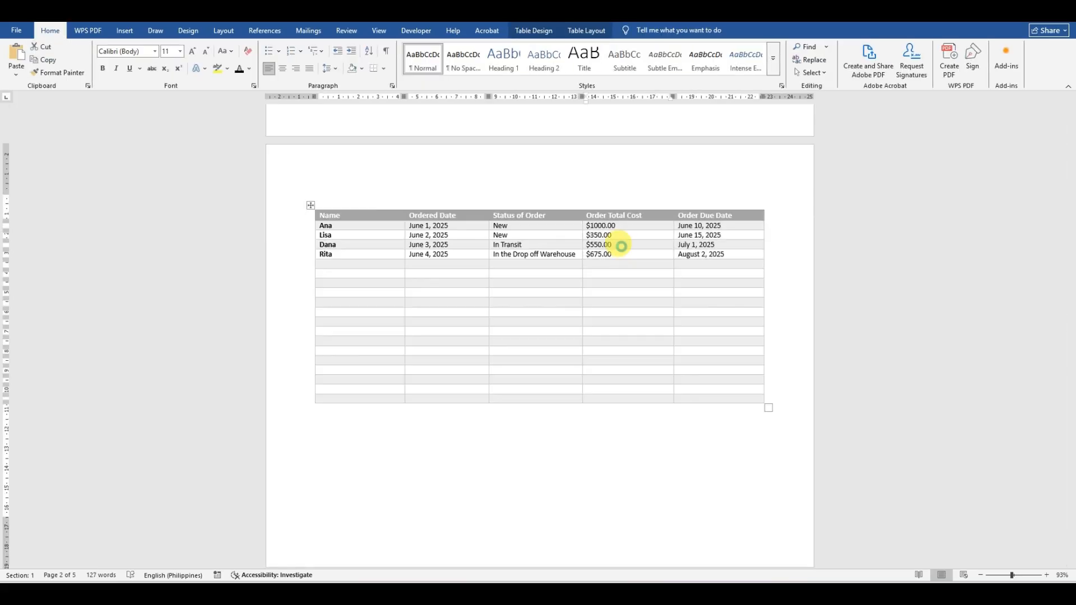
key("alt+Tab")
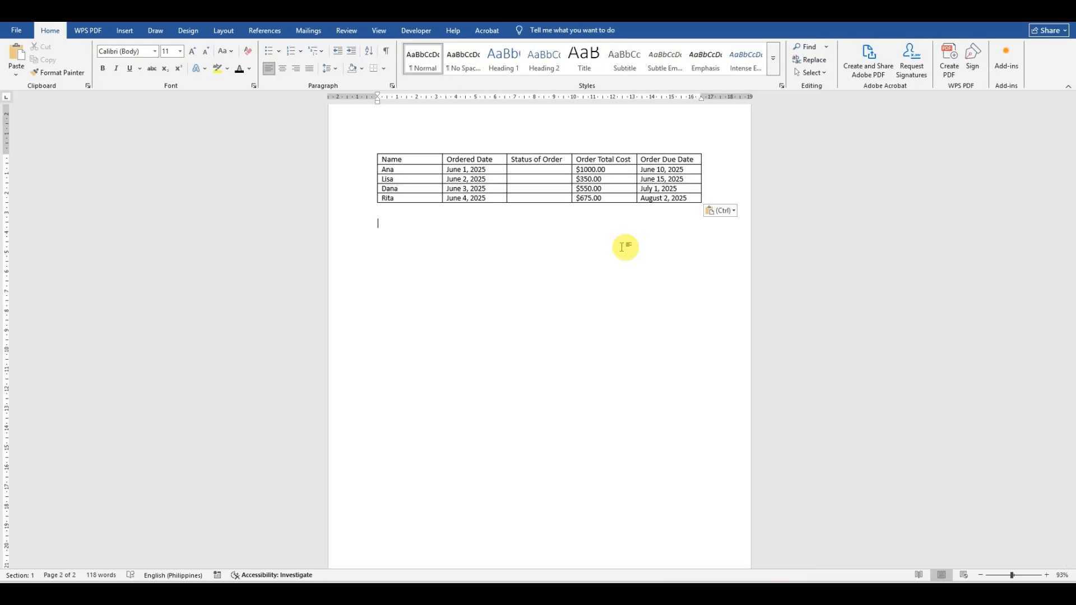
left_click(616, 240)
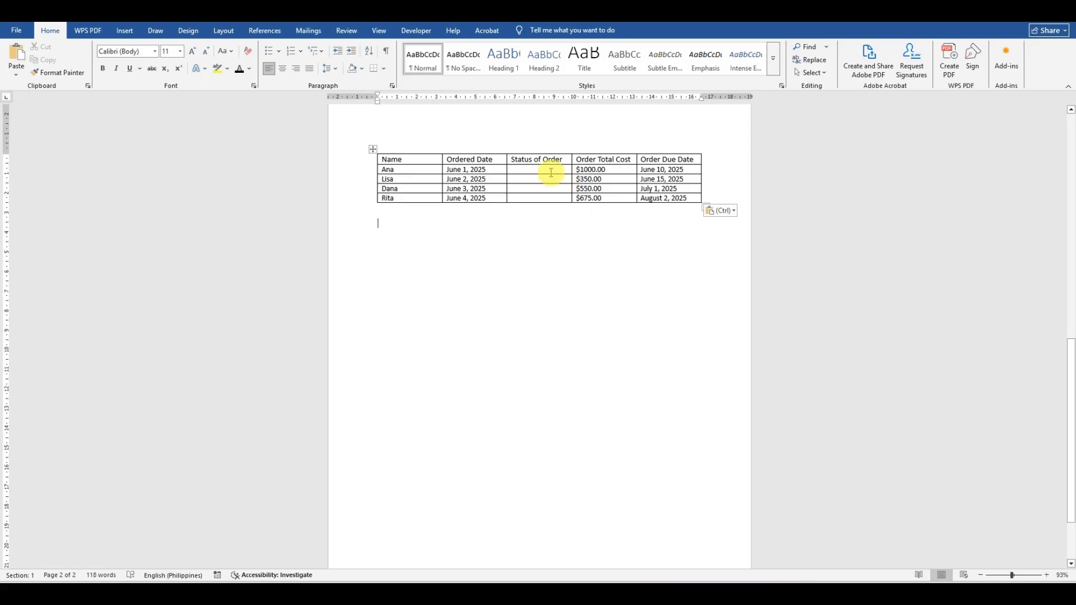
left_click_drag(550, 170, 552, 196)
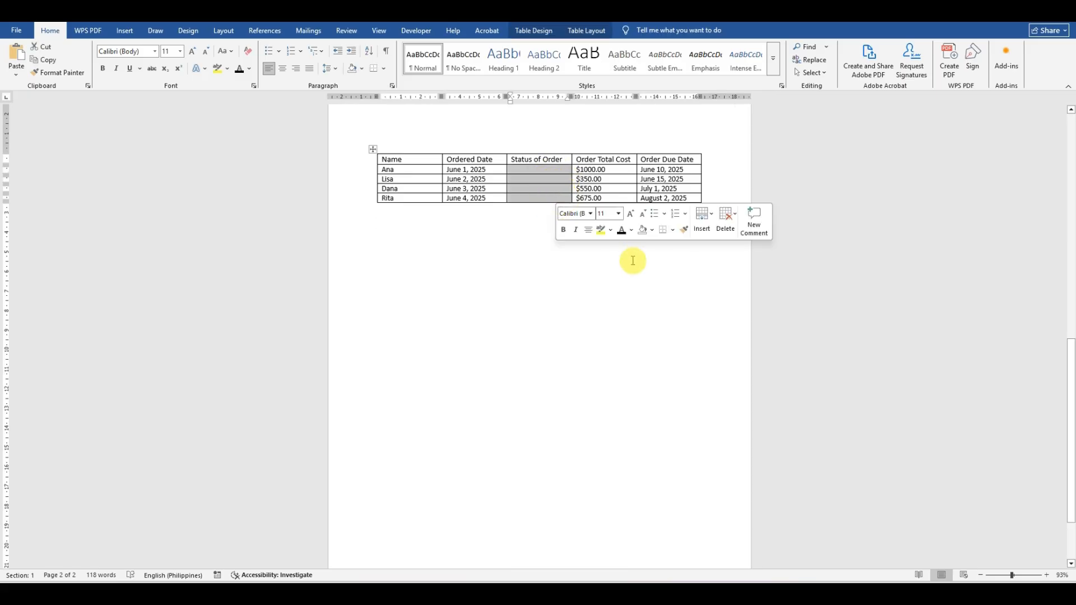
left_click(598, 322)
Step: Switch to the template document and examine the status choices in the Status of Order drop-down lists of its four order rows
key("alt+Tab")
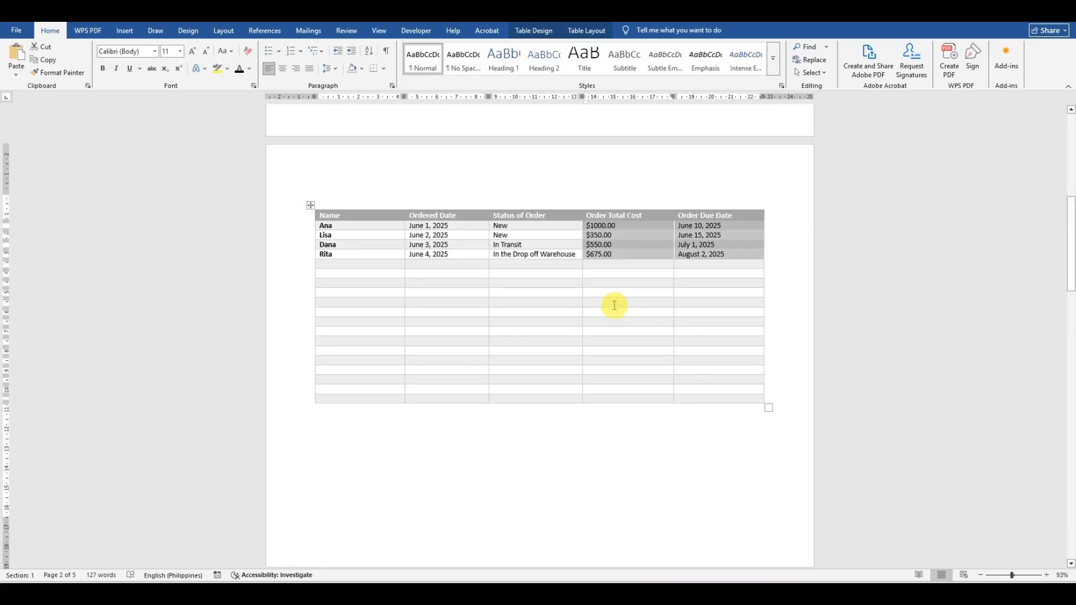
left_click(563, 324)
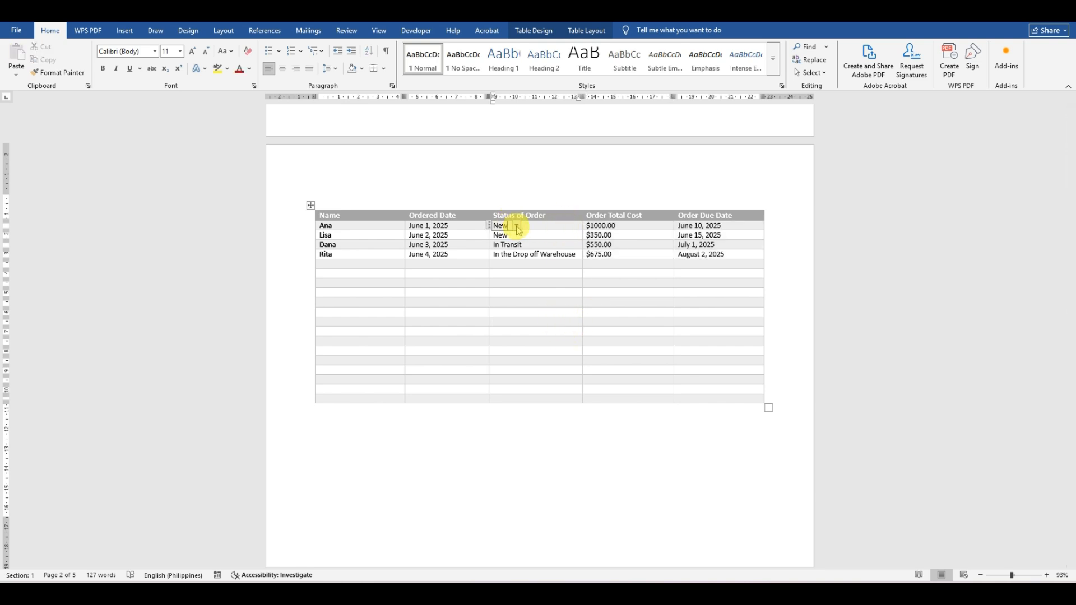
left_click(516, 226)
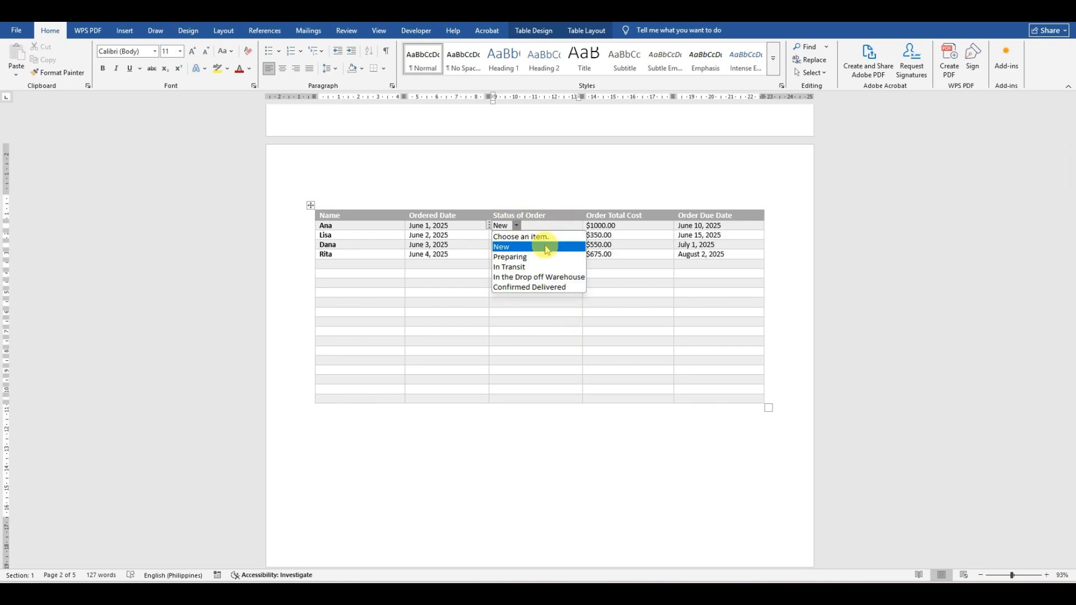
left_click(531, 378)
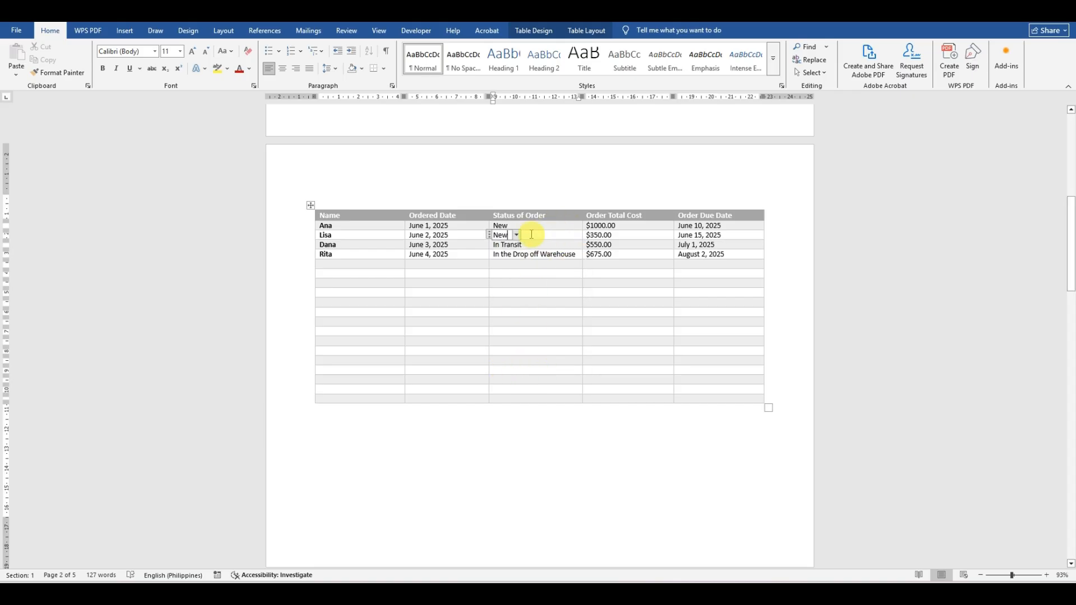
left_click(516, 235)
left_click(542, 343)
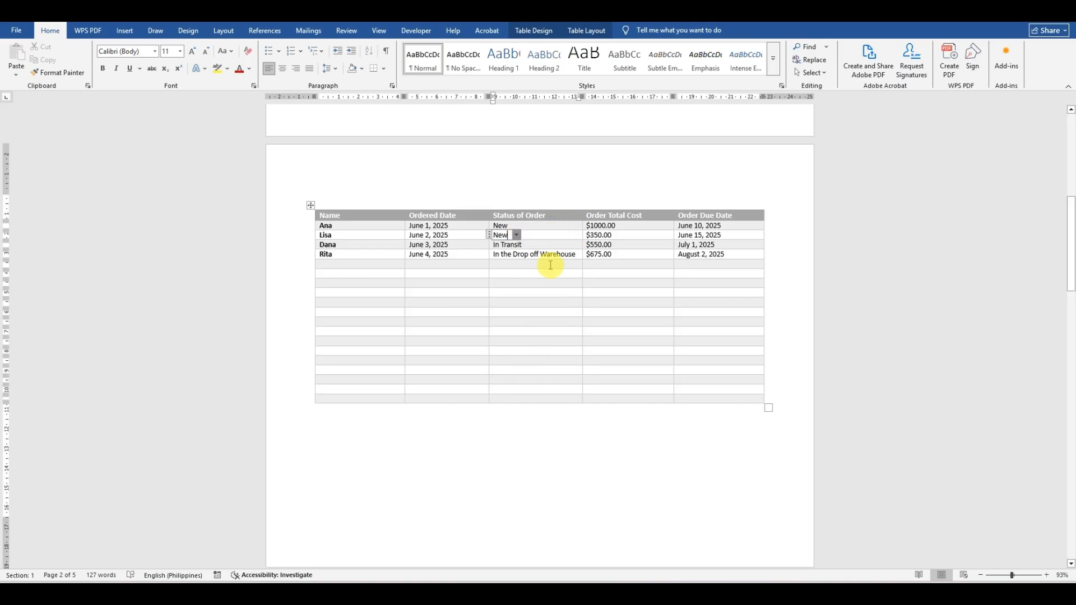
left_click(555, 245)
left_click(531, 245)
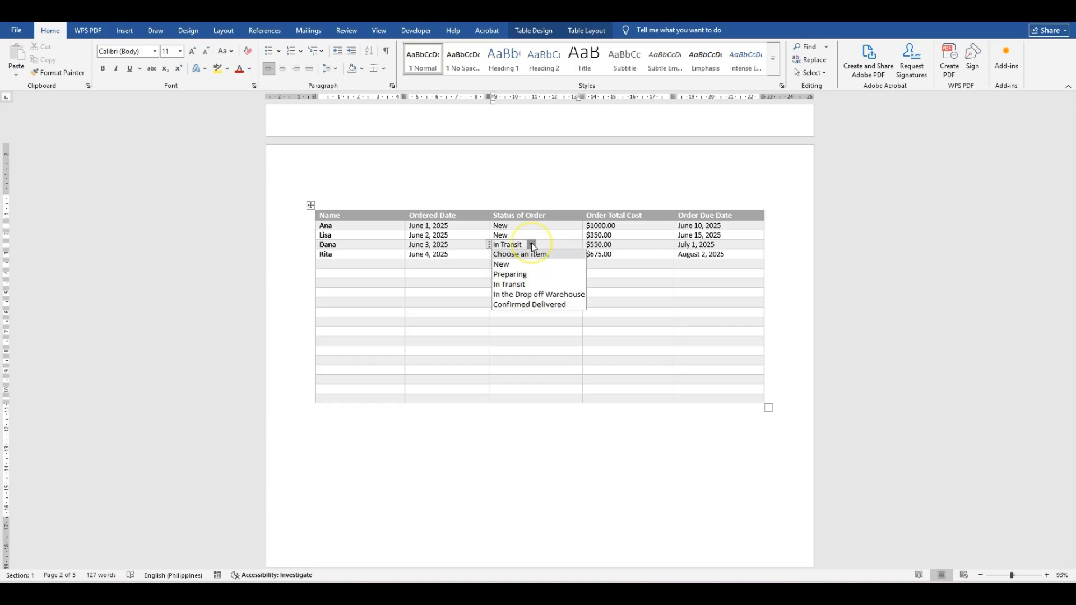
left_click(544, 342)
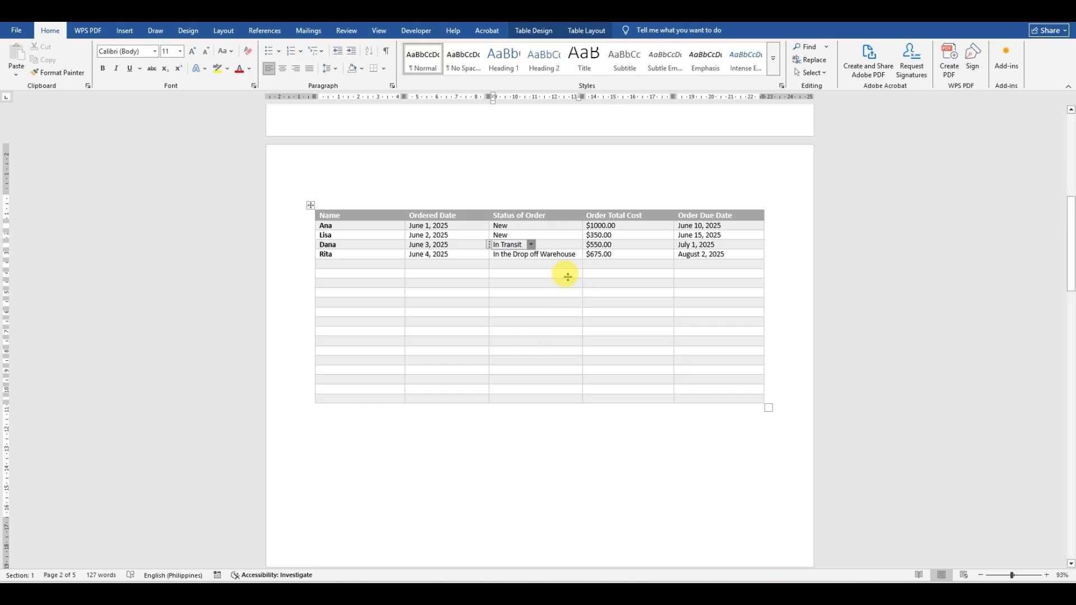
left_click(581, 255)
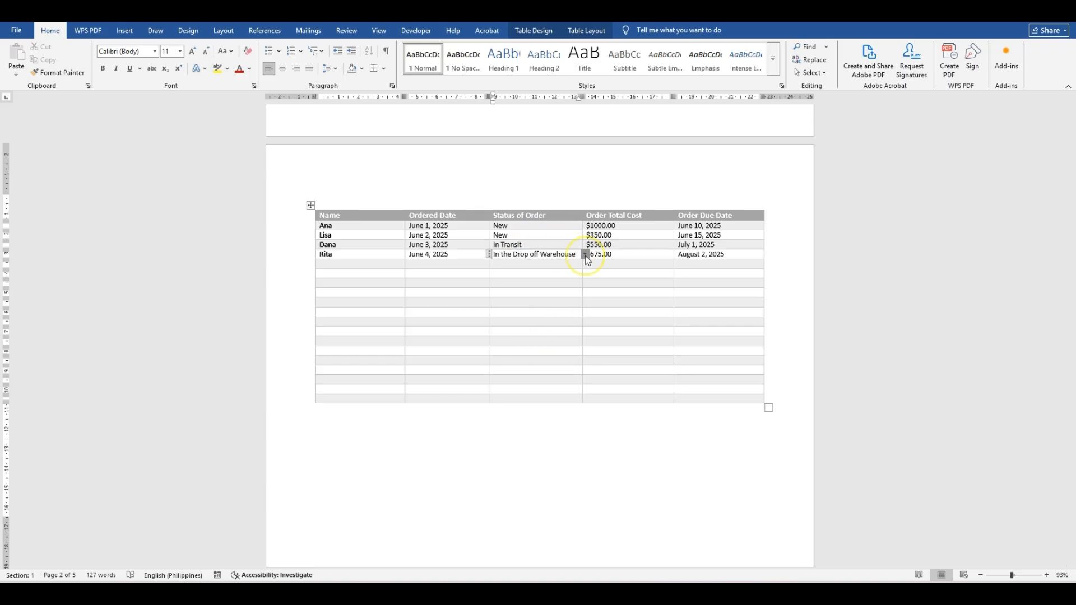
left_click(583, 255)
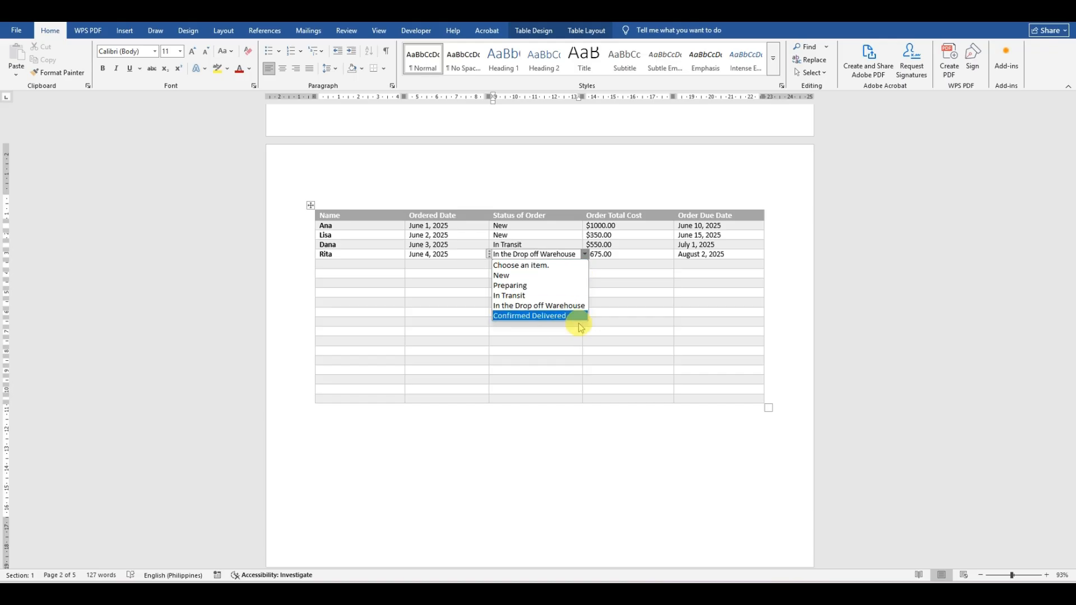
left_click(547, 342)
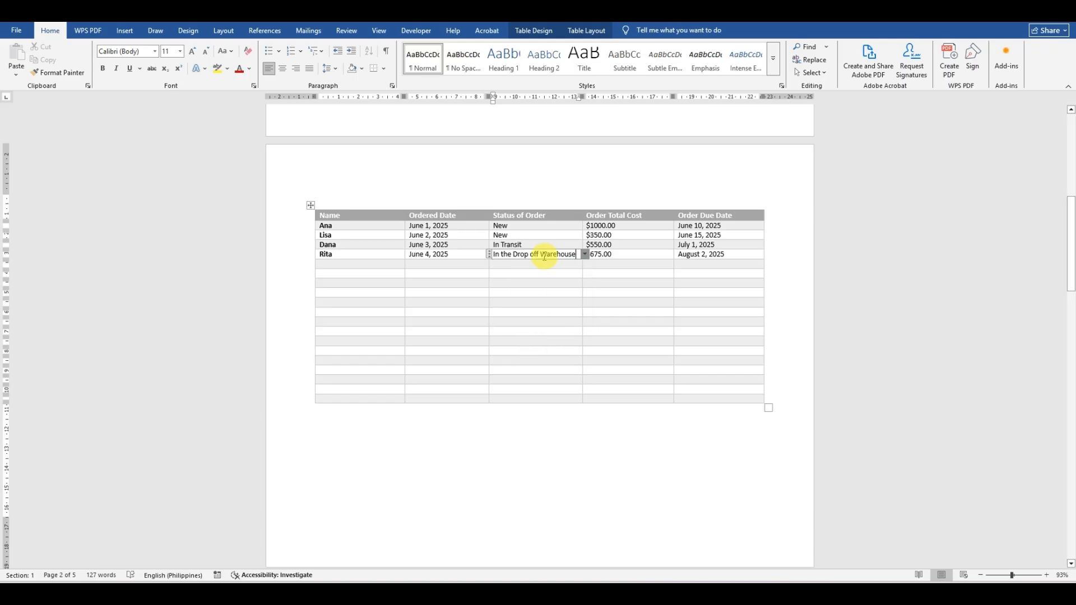
left_click(541, 303)
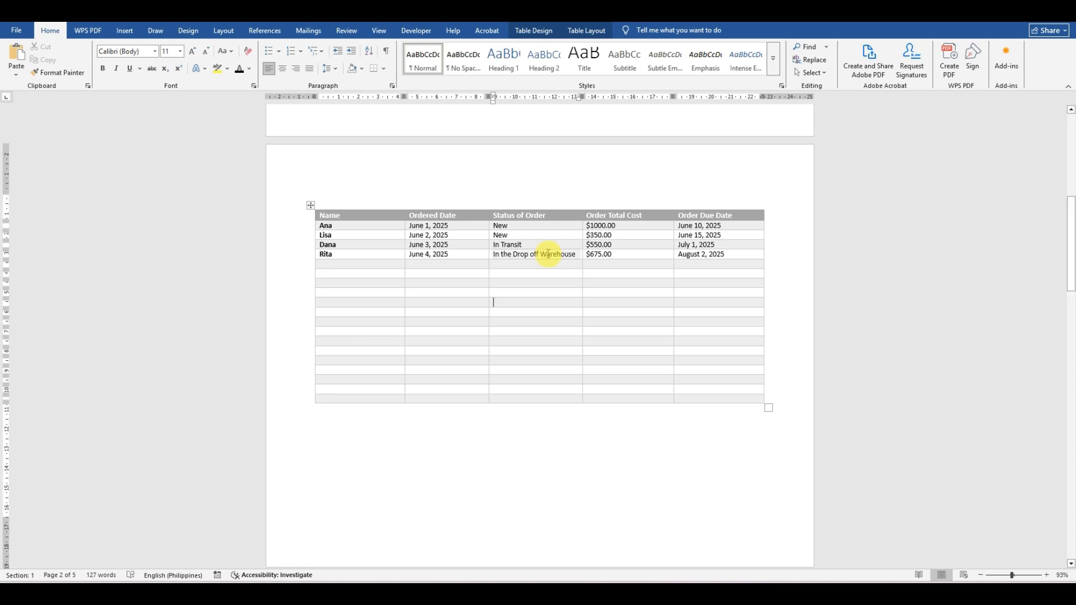
left_click(535, 226)
left_click(518, 226)
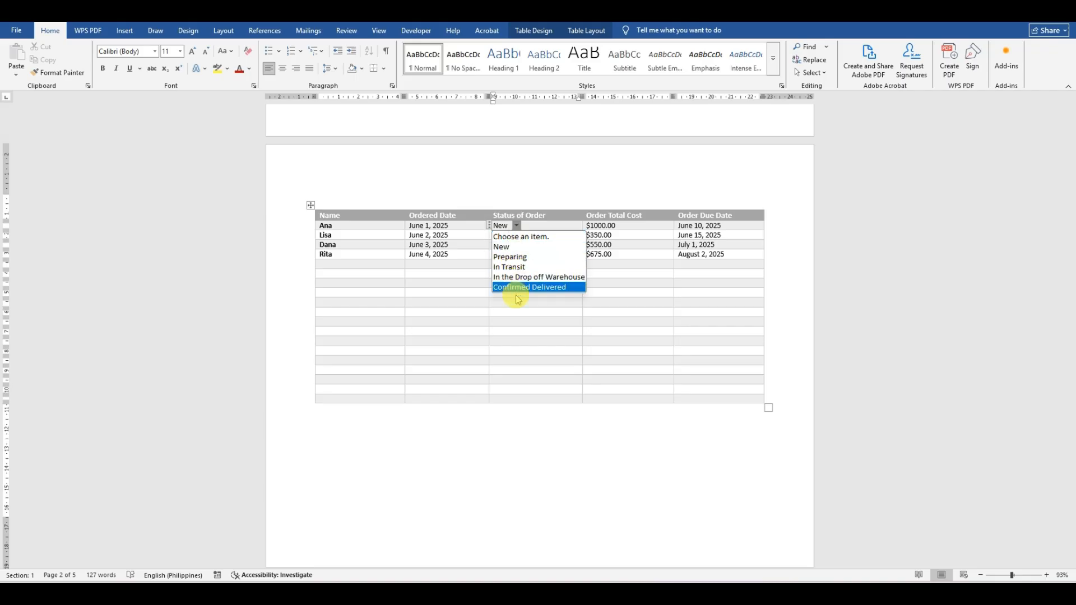
left_click(533, 327)
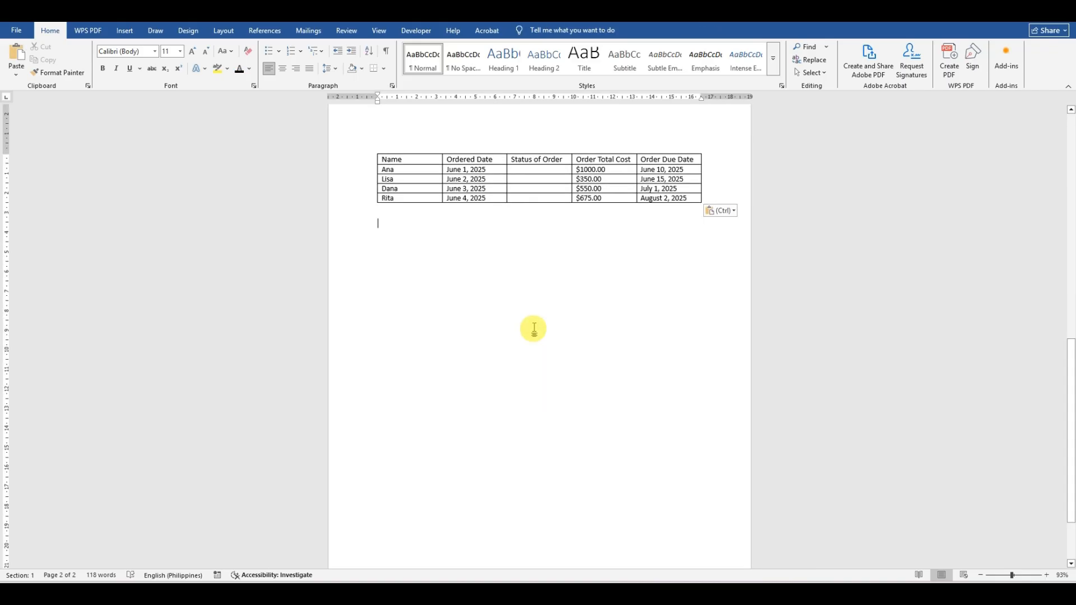
Step: Check in Word's ribbon customization options that the Developer tab is enabled
left_click(541, 169)
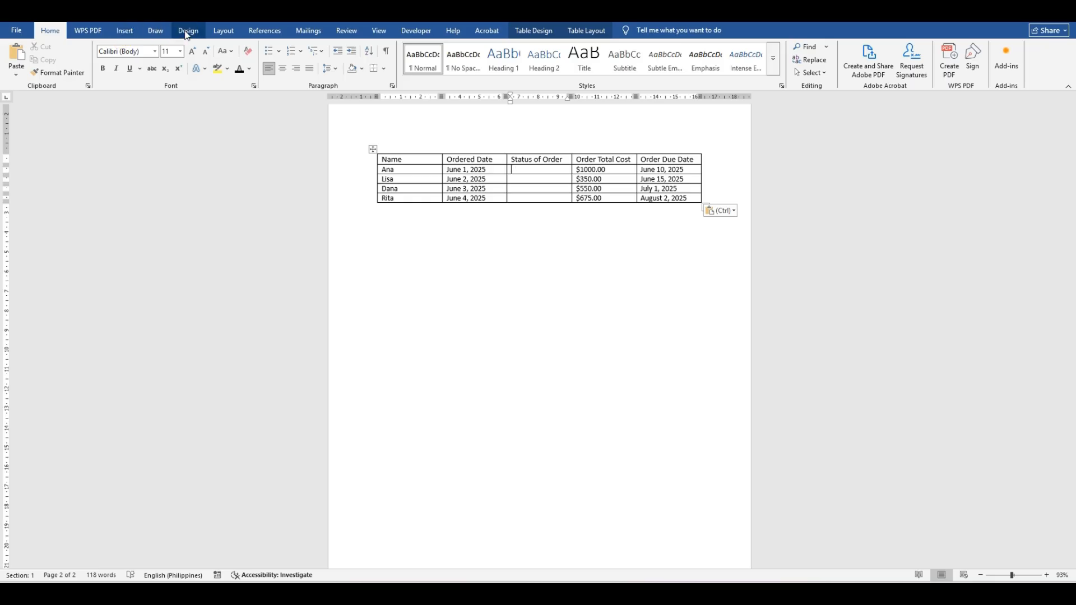
left_click(432, 36)
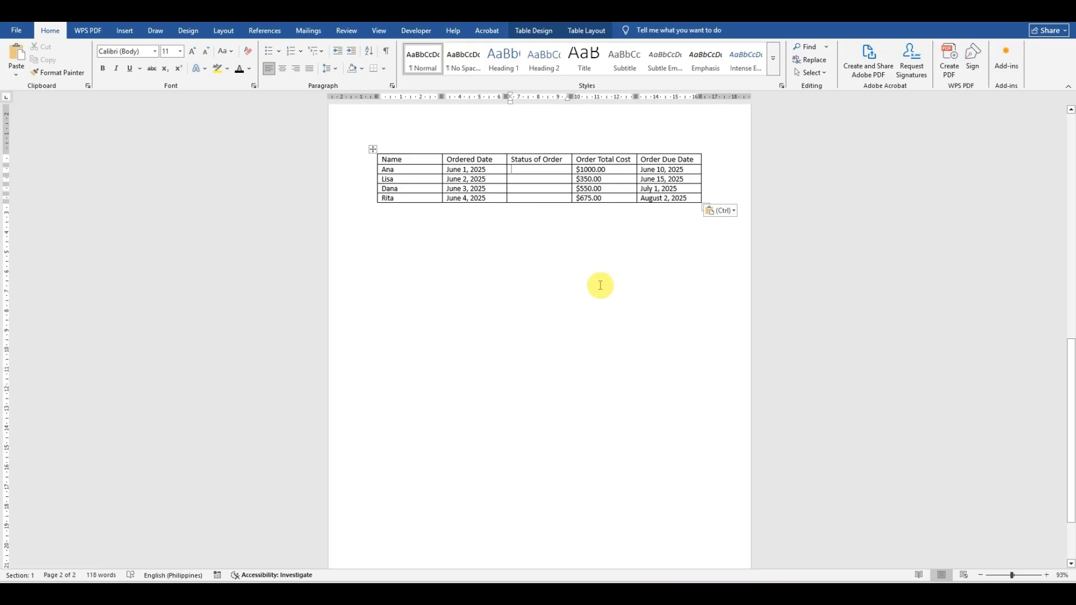
left_click(25, 35)
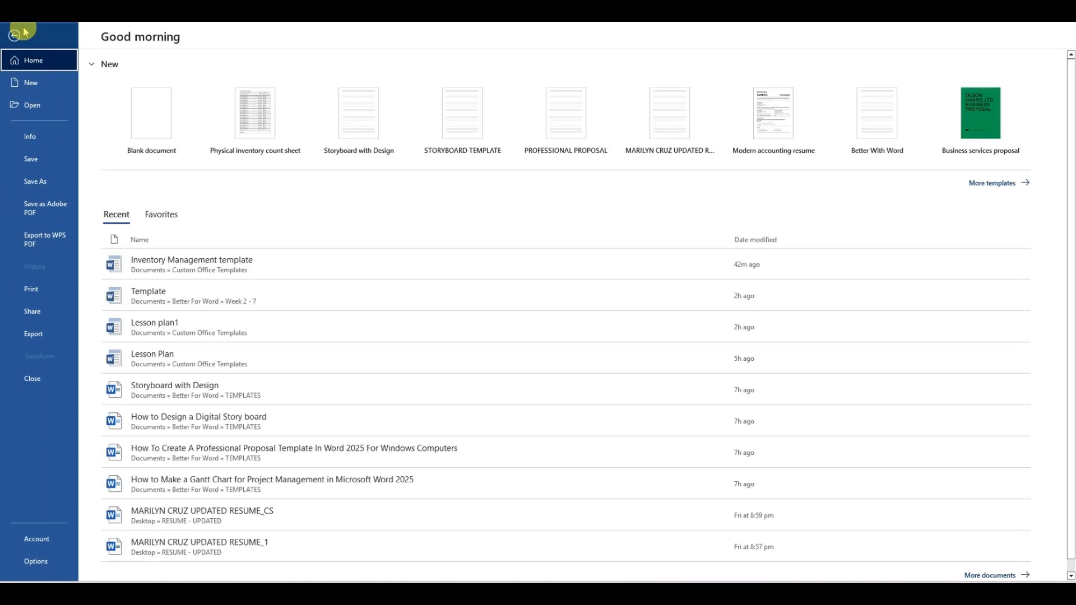
left_click(36, 561)
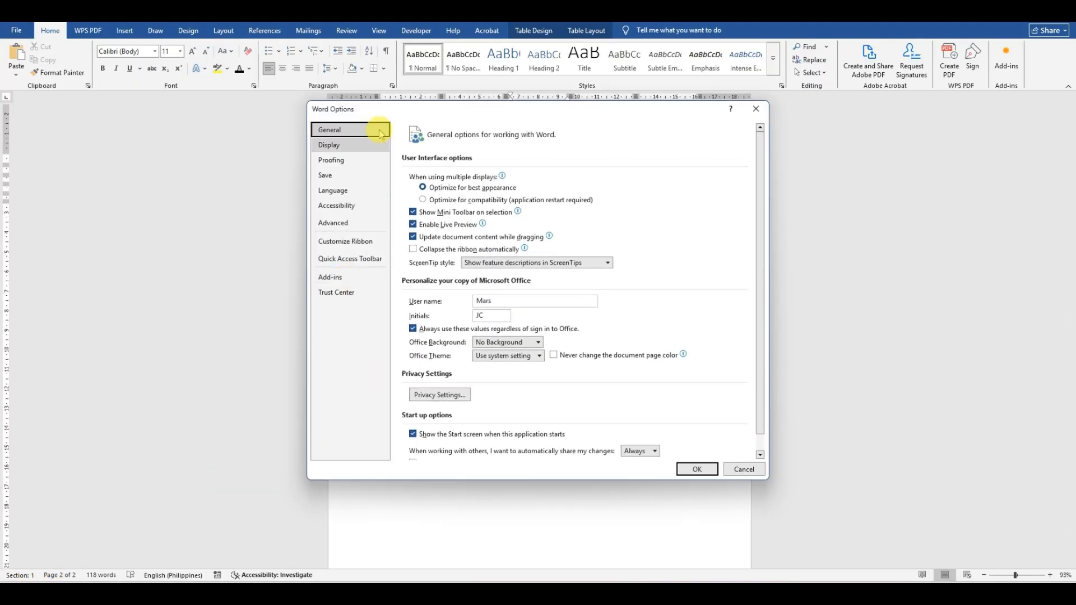
left_click(358, 245)
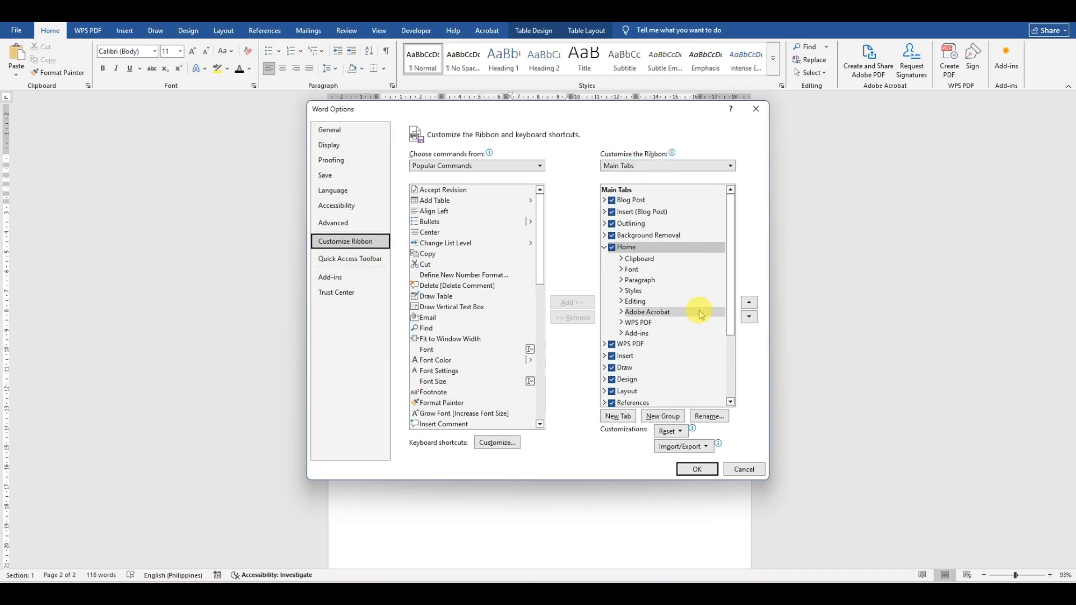
scroll(691, 280, "down", 1)
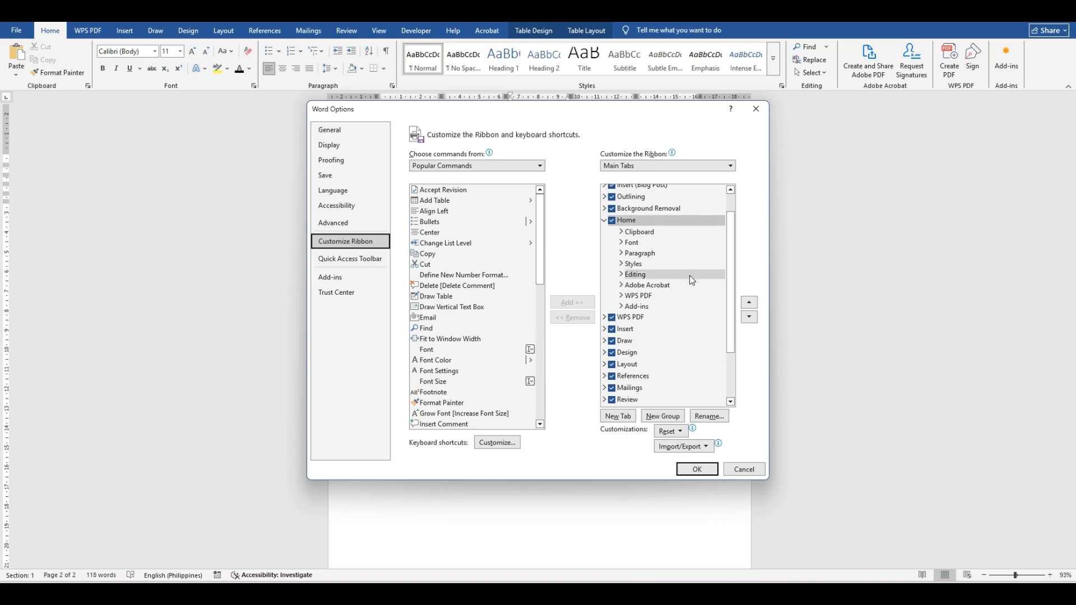
scroll(691, 280, "down", 3)
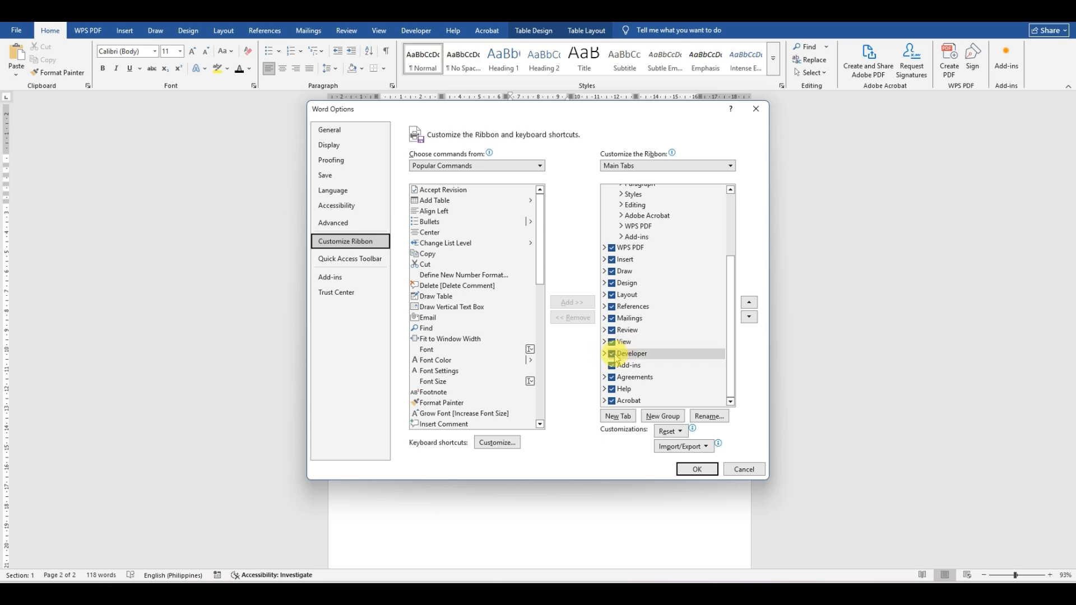
left_click(696, 469)
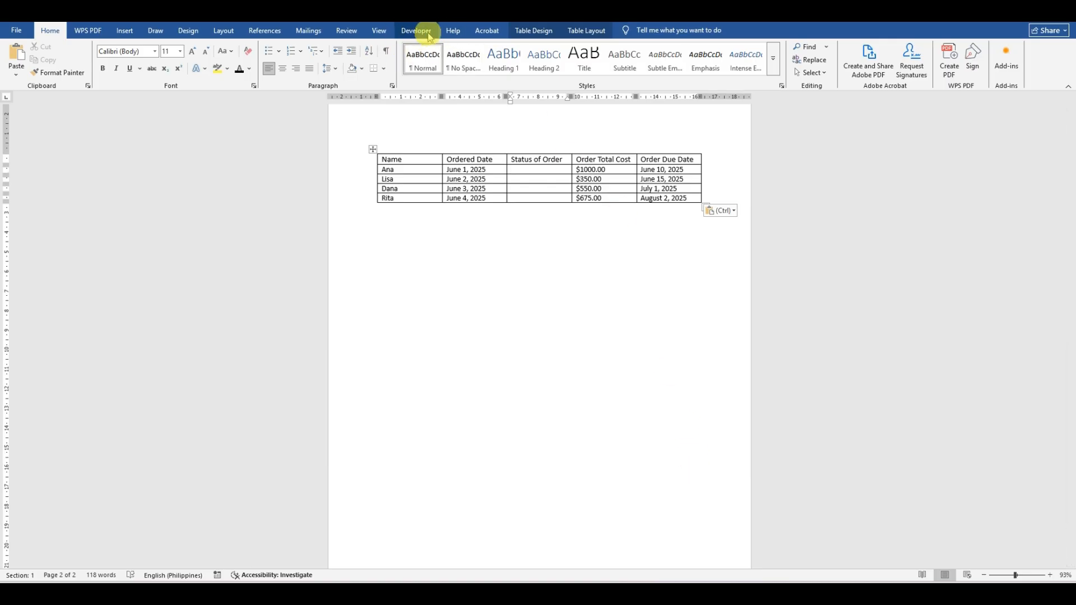
Step: Insert a drop-down list content control in the first order's Status of Order cell and check its default list
left_click(514, 168)
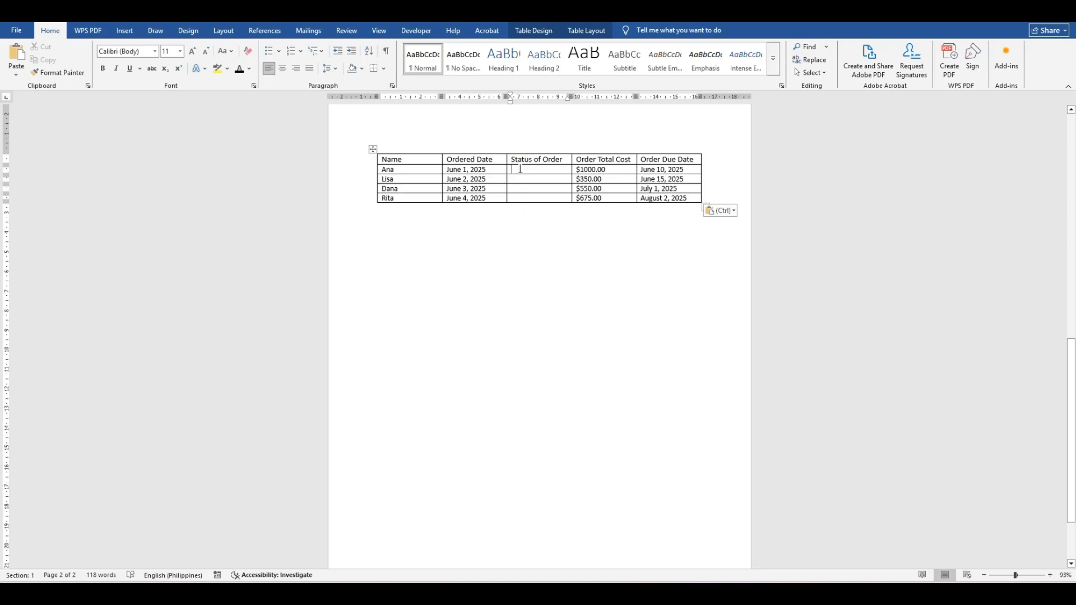
left_click(520, 169)
left_click(555, 170)
left_click(414, 31)
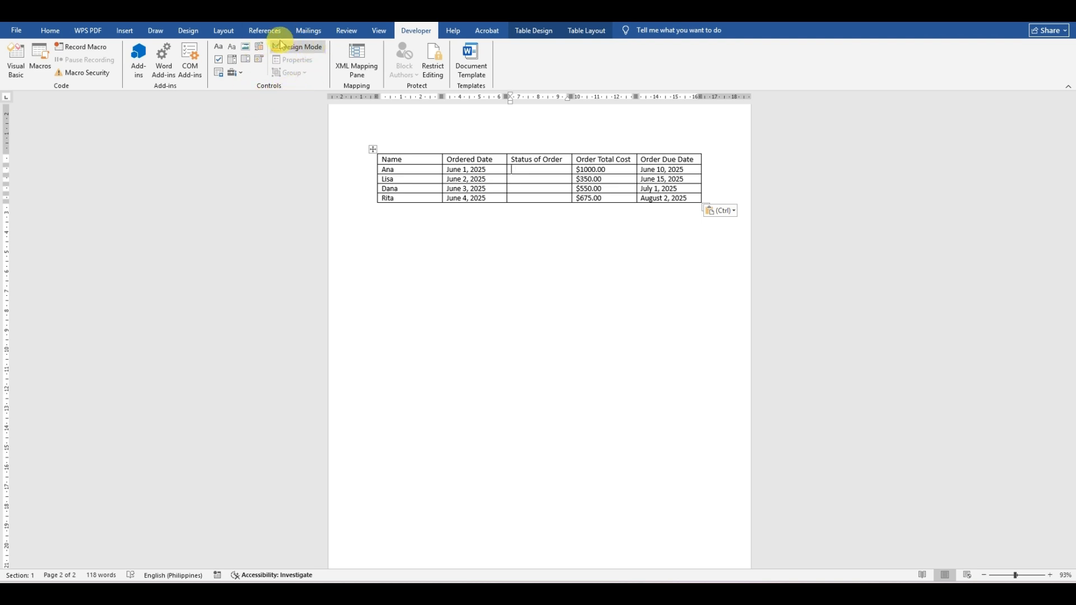
left_click(246, 62)
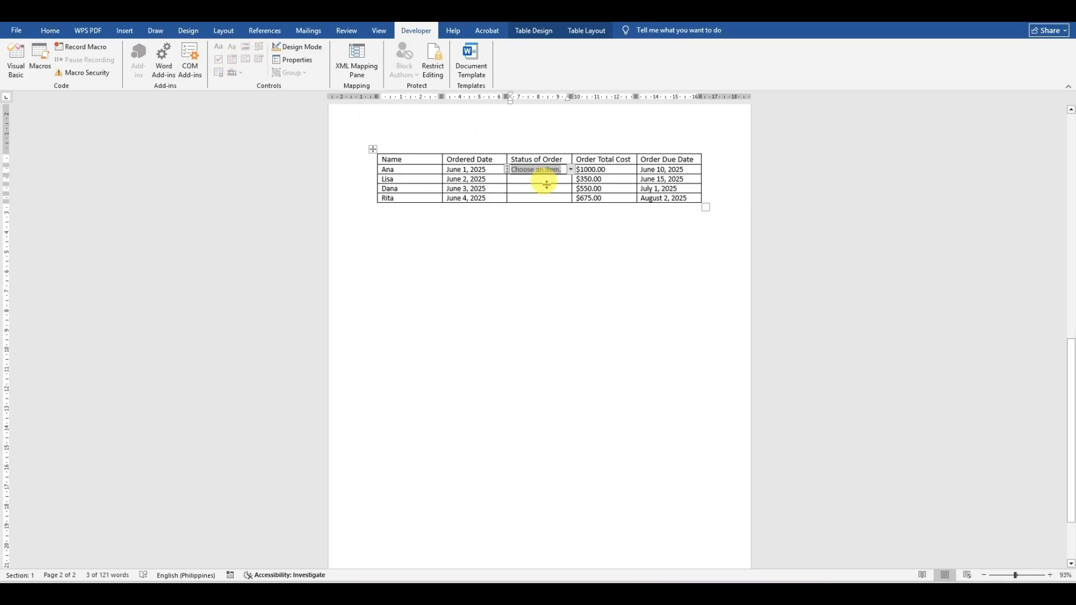
left_click(555, 212)
left_click(556, 170)
left_click(570, 169)
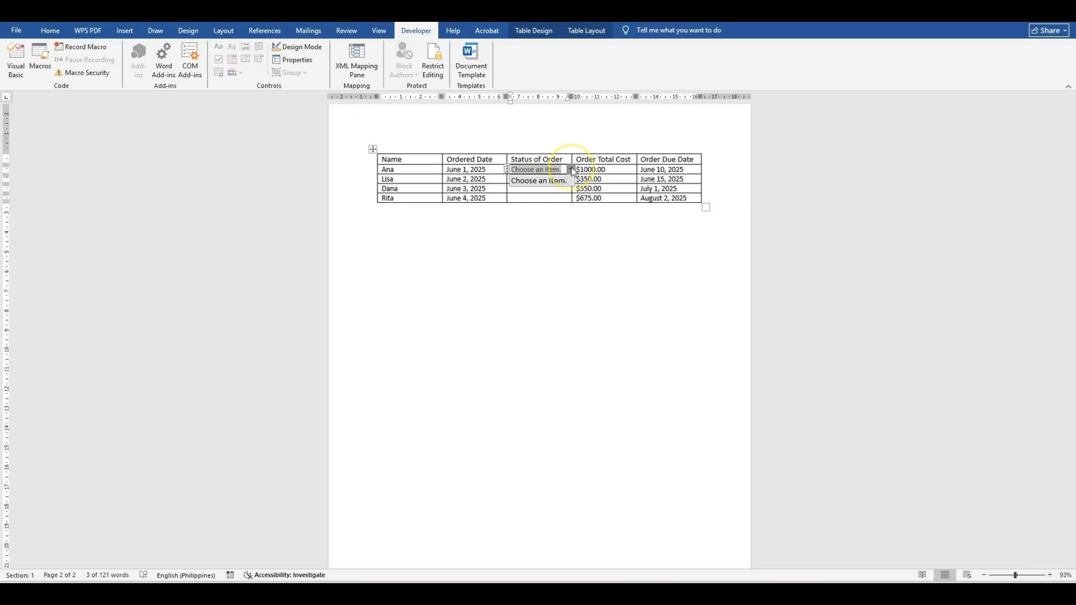
left_click(548, 209)
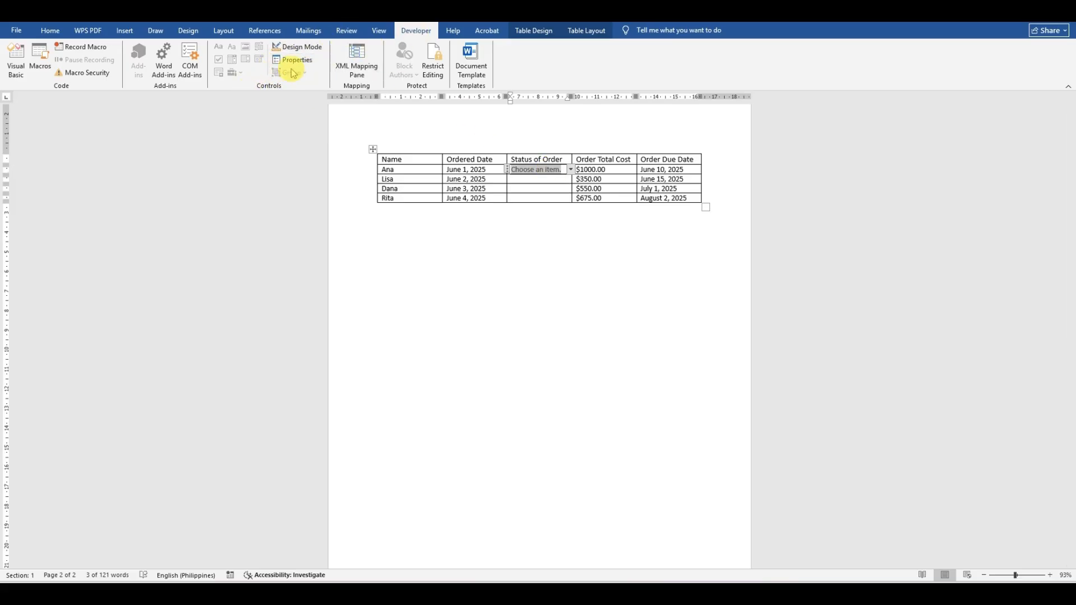
left_click(306, 61)
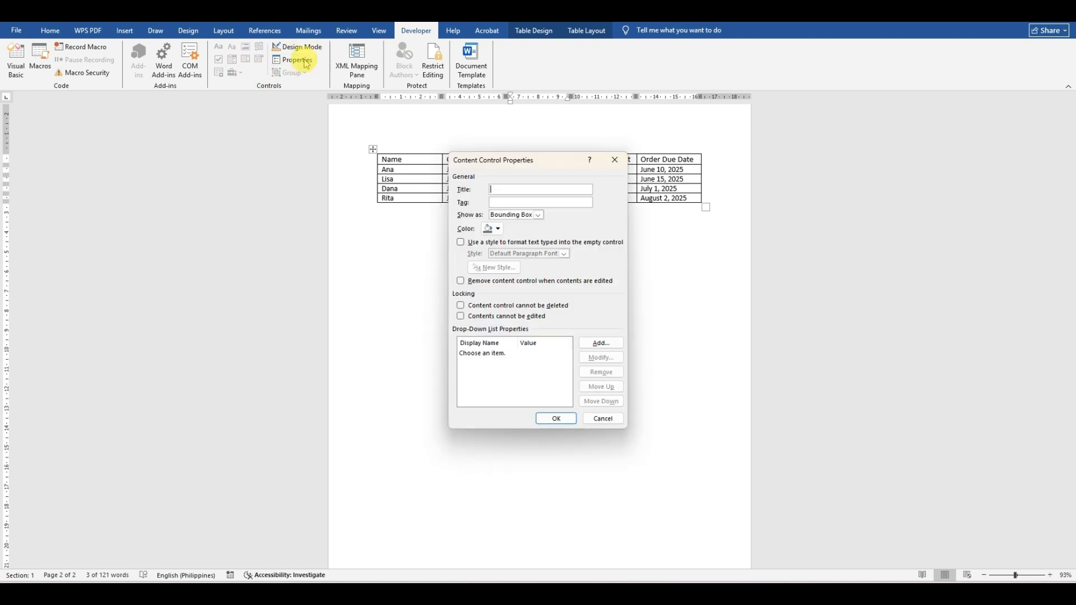
left_click_drag(534, 160, 834, 124)
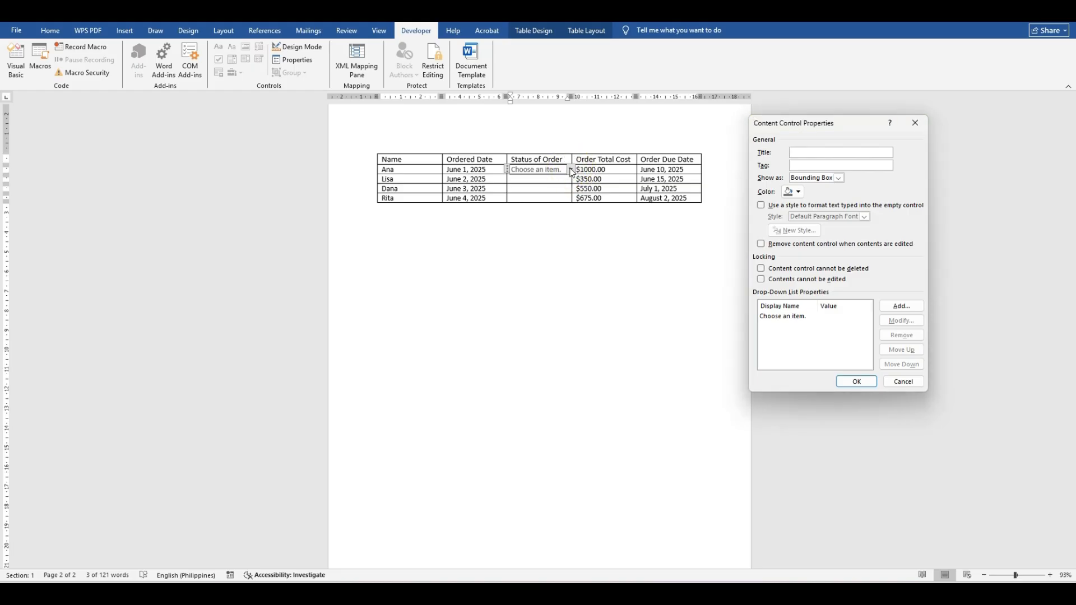
mouse_move(250, 560)
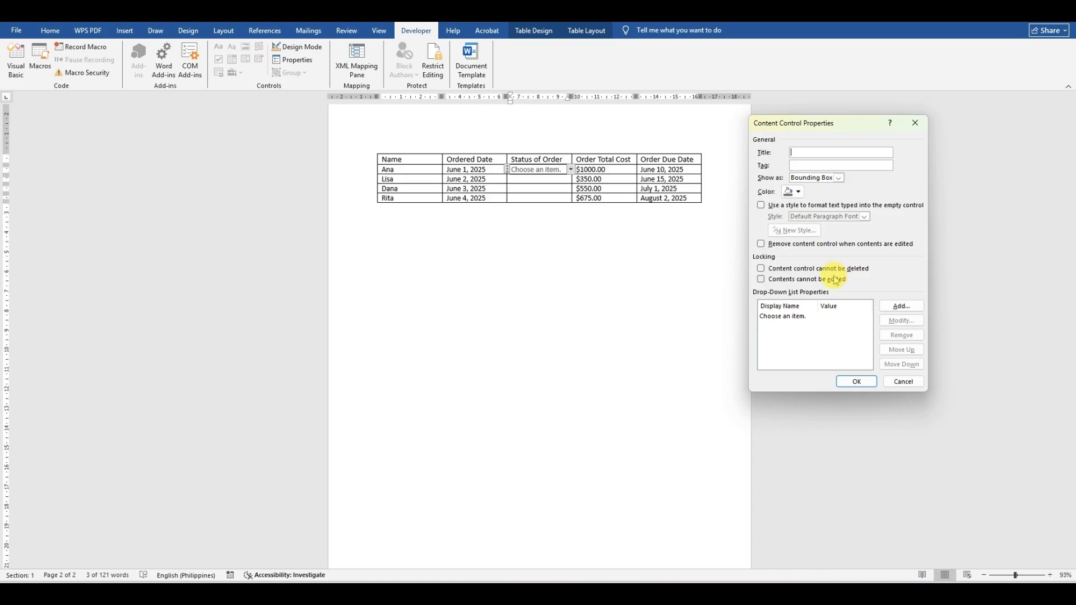
left_click(899, 306)
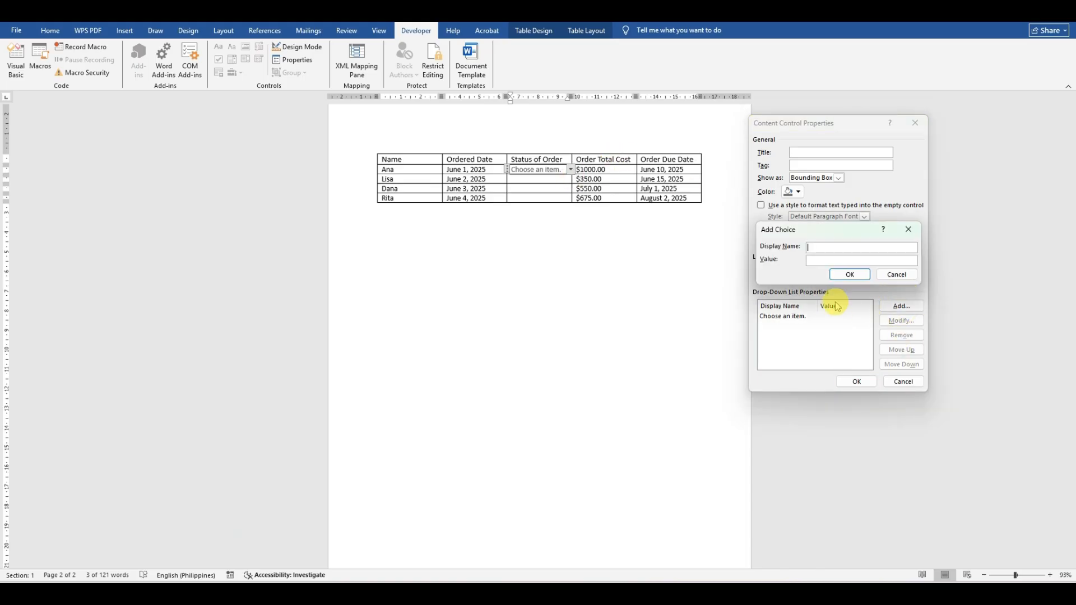
type("New")
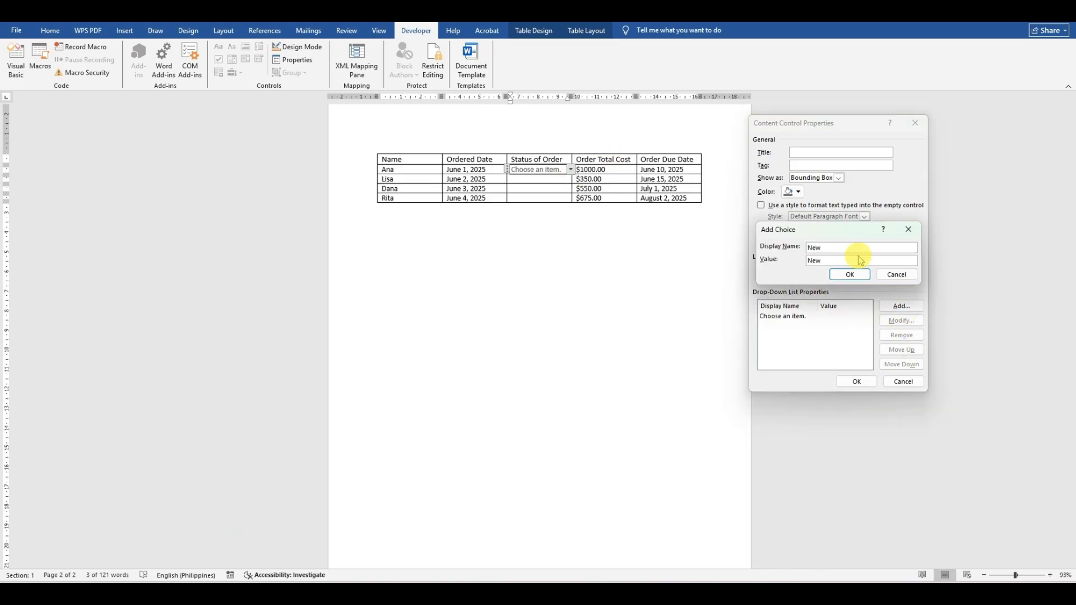
left_click(849, 274)
left_click(900, 306)
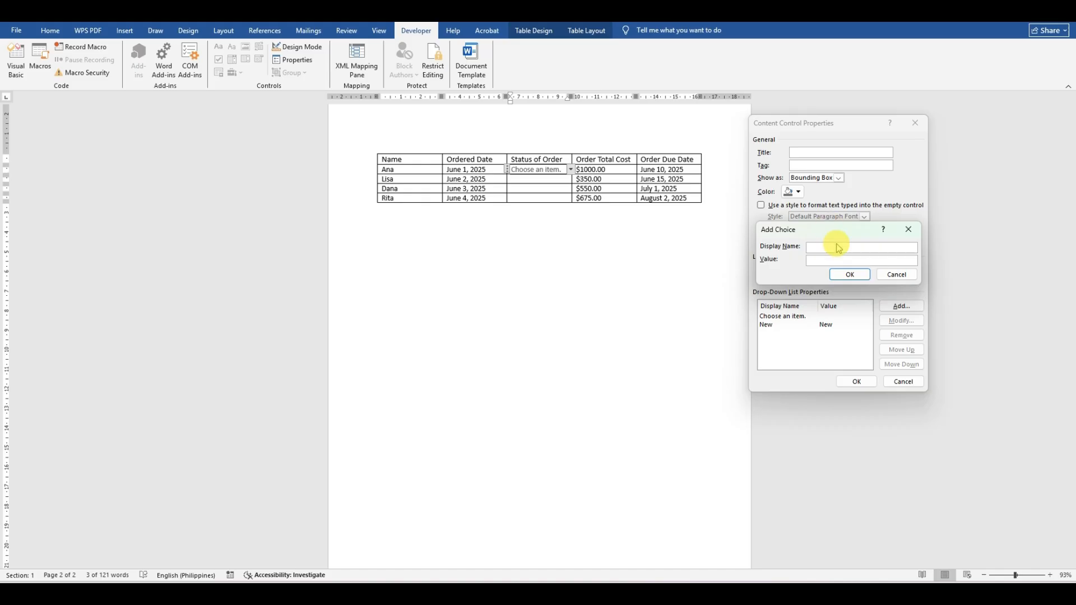
left_click(897, 274)
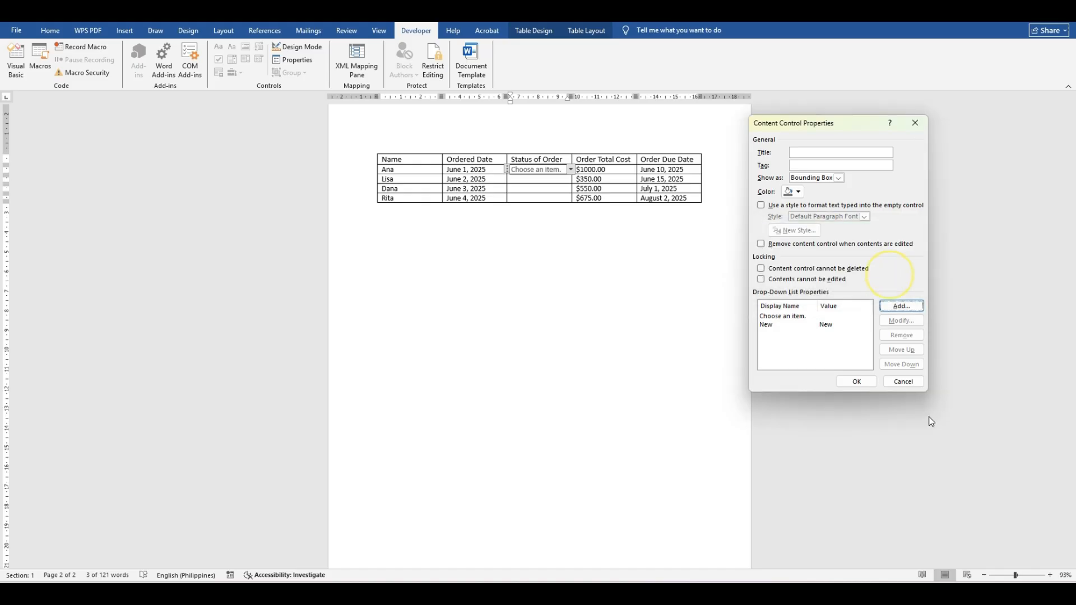
left_click(903, 382)
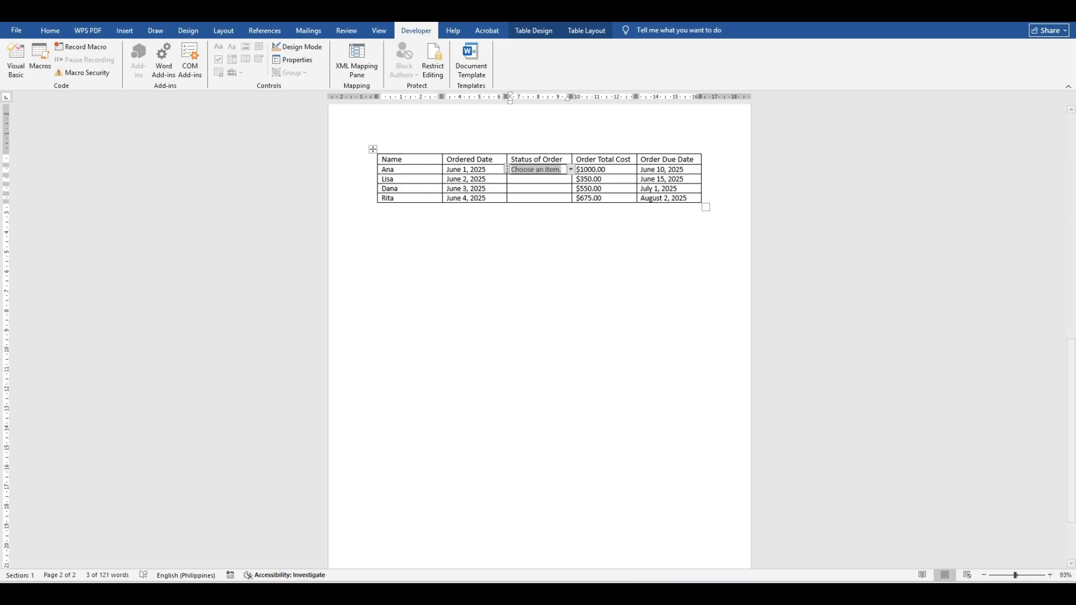
Step: Check the status choices in the template's first Status of Order drop-down list, then return to the new inventory document
mouse_move(277, 574)
left_click(302, 505)
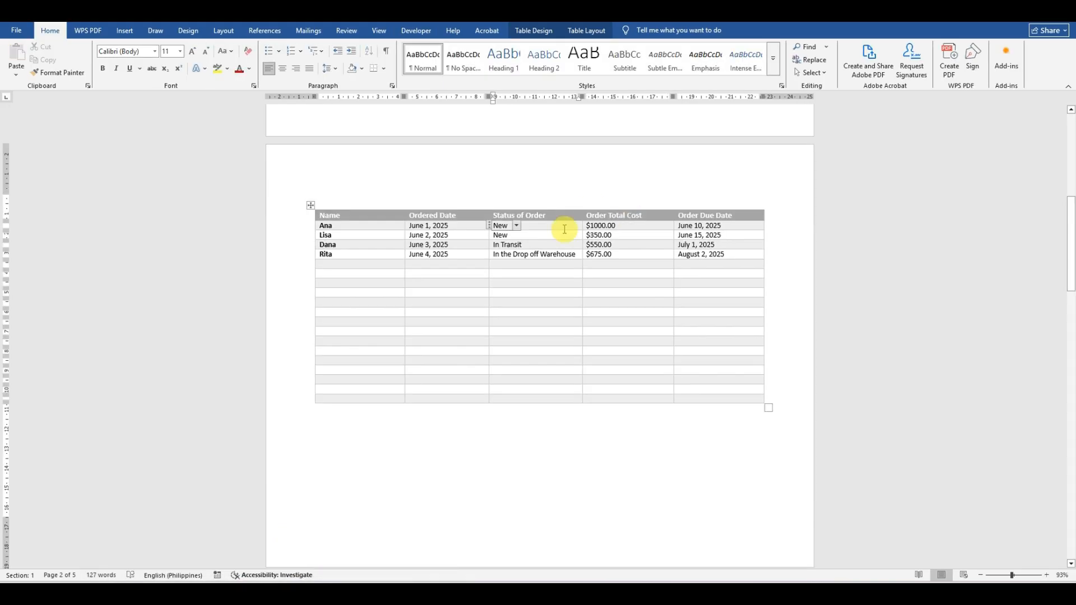
left_click(516, 226)
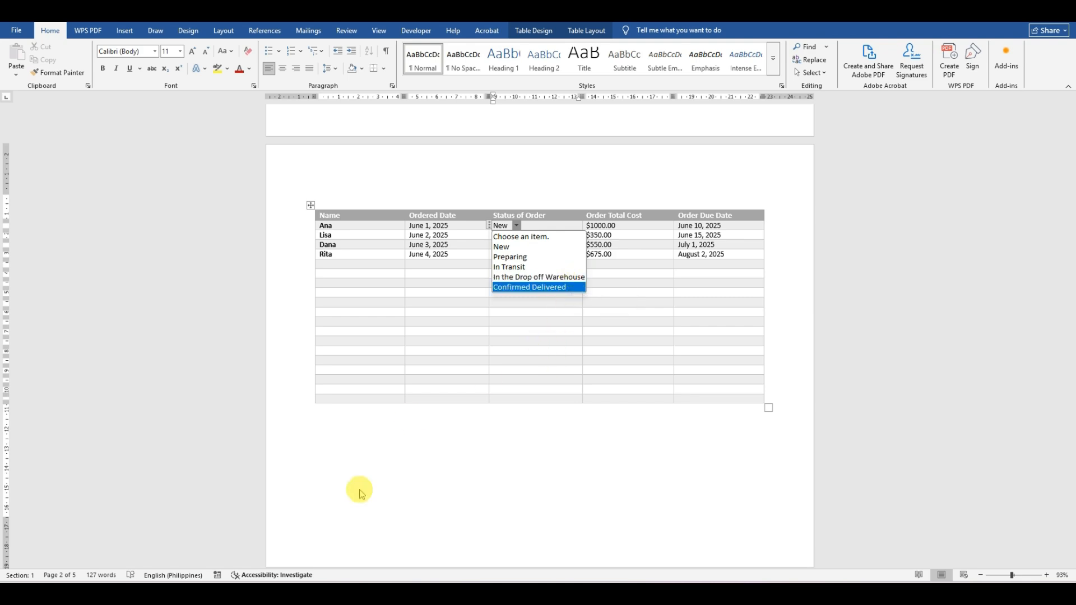
left_click(282, 588)
left_click(341, 548)
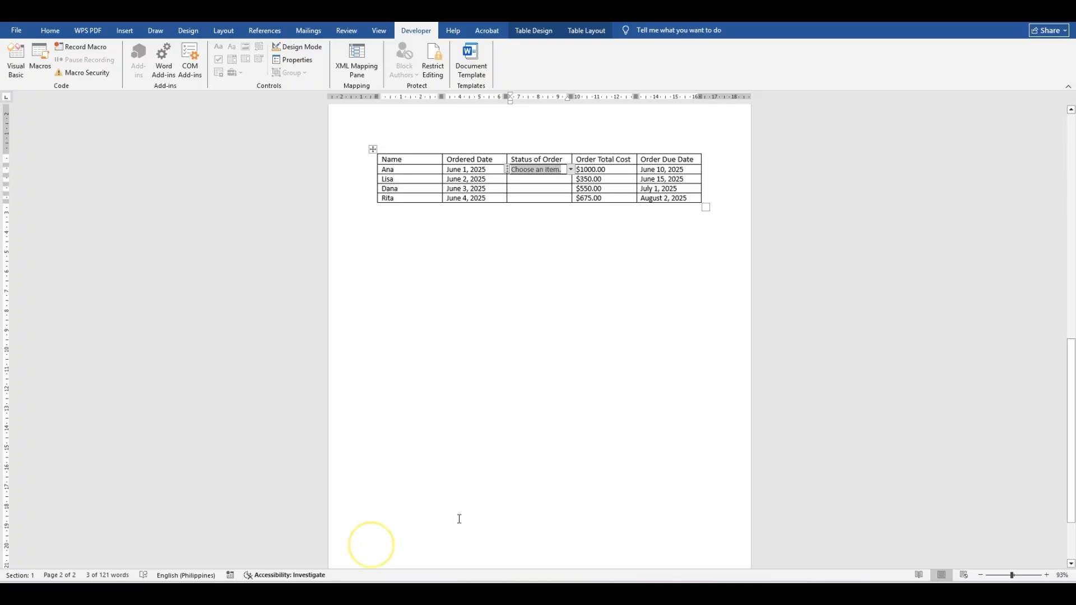
Step: Add the choices New, Preparing and In Transit to the properties of the first order's status drop-down control
left_click(293, 59)
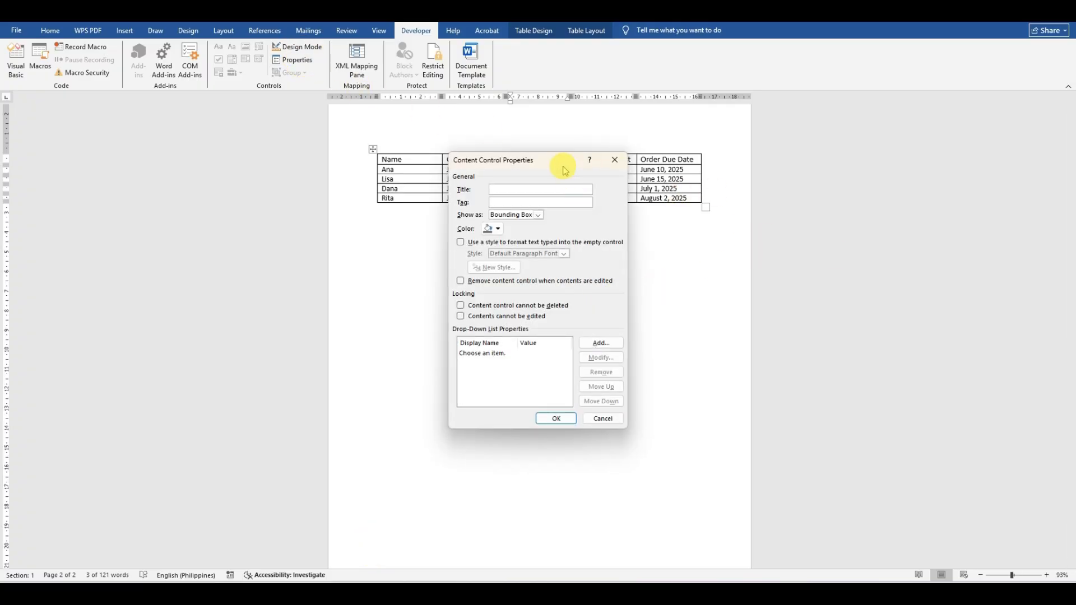
left_click_drag(564, 170, 921, 160)
left_click(957, 333)
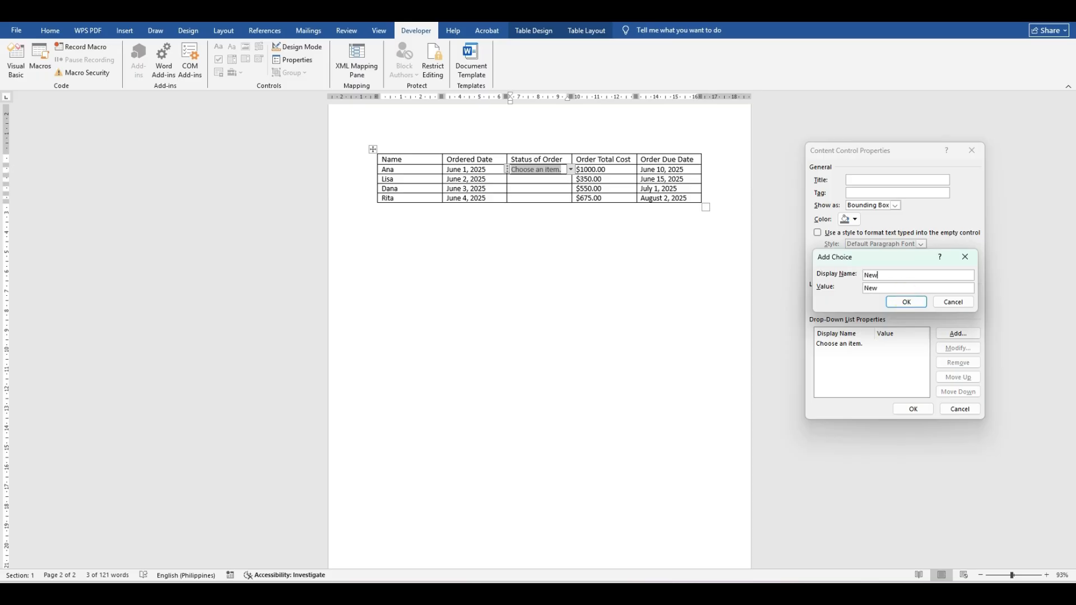
left_click(906, 302)
left_click(954, 334)
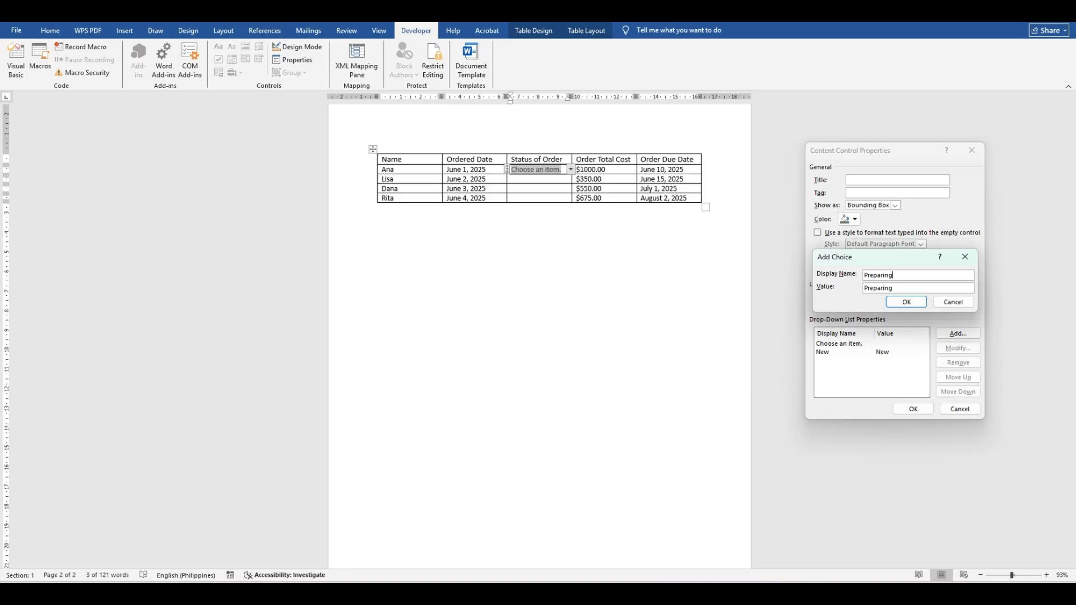
left_click(905, 302)
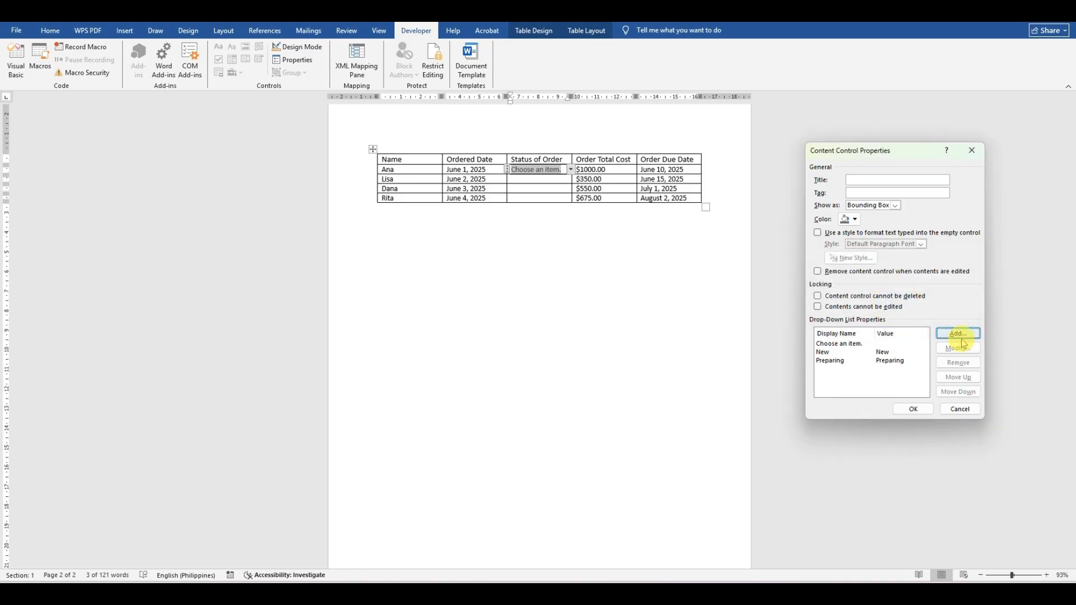
left_click(962, 336)
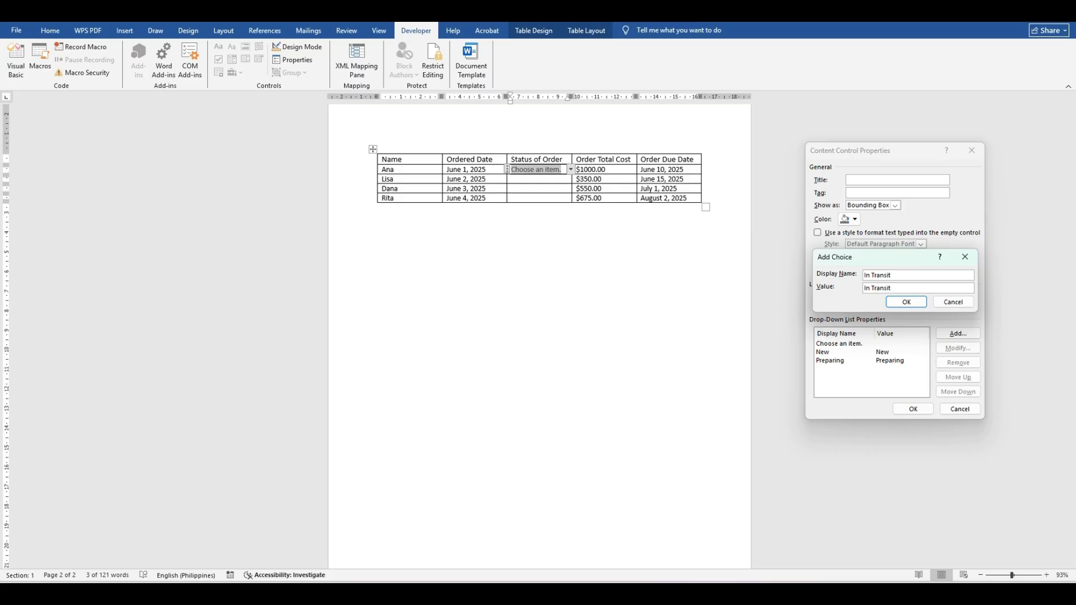
left_click(906, 302)
Step: Add the choices Drop Off Warehouse Location and Confimed Delivered to the customer to the status drop-down and apply the properties
left_click(958, 333)
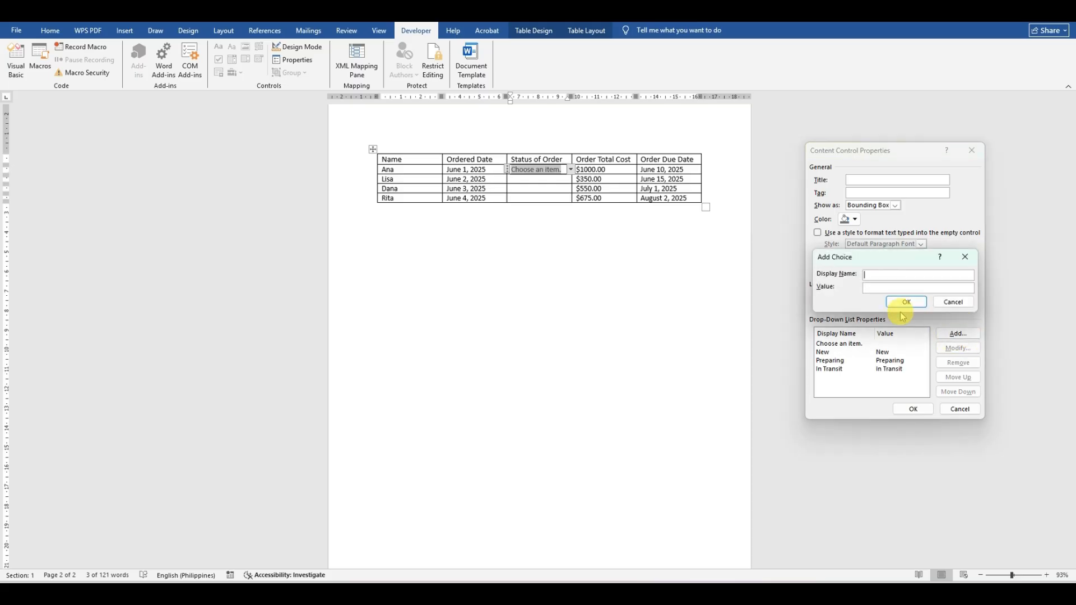
left_click(905, 304)
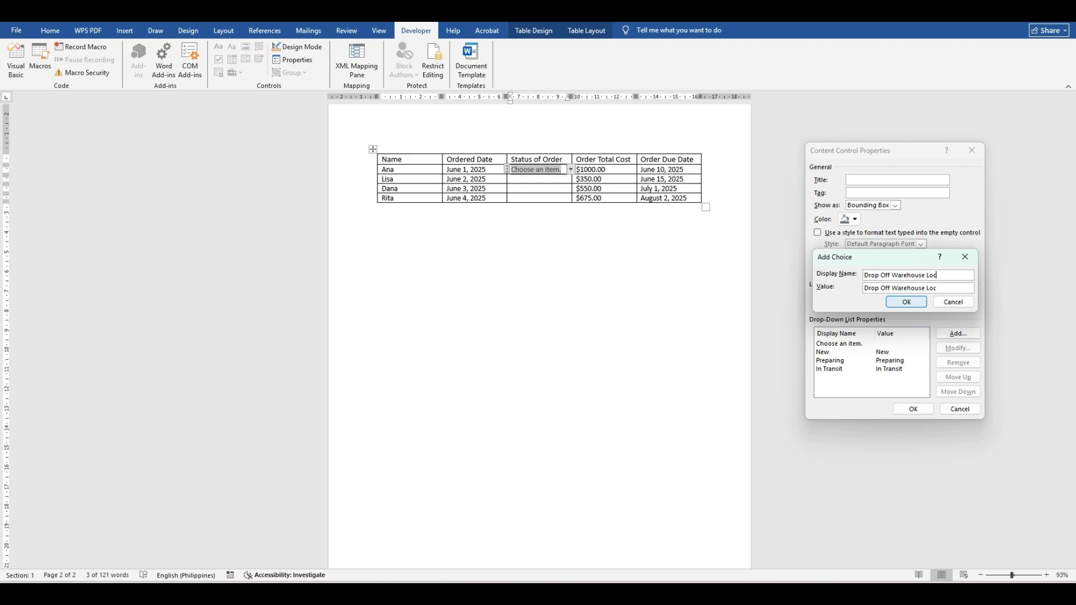
left_click(903, 303)
left_click(957, 333)
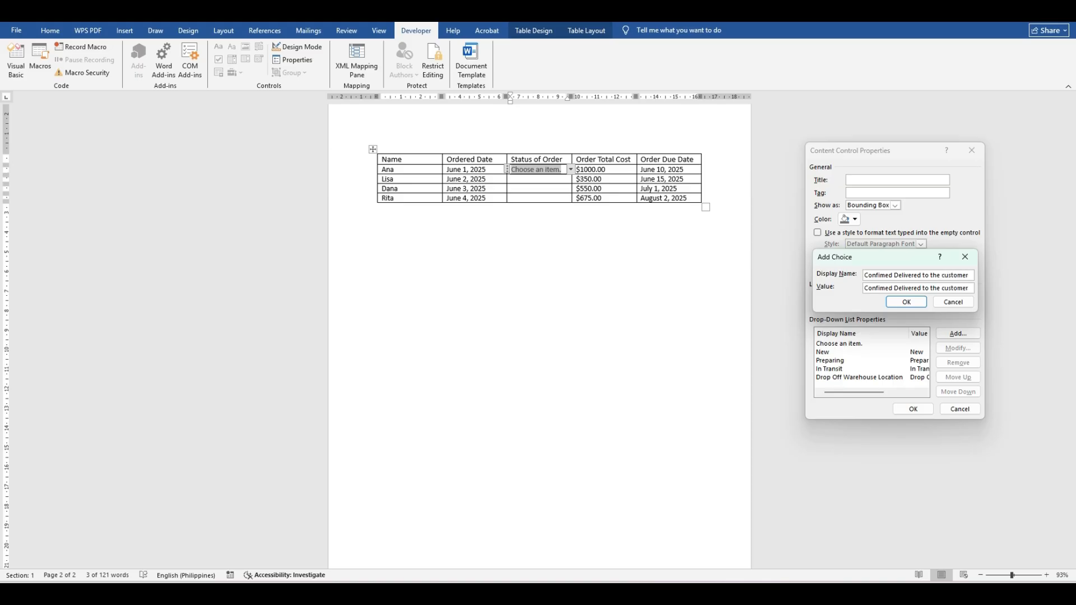
left_click(919, 303)
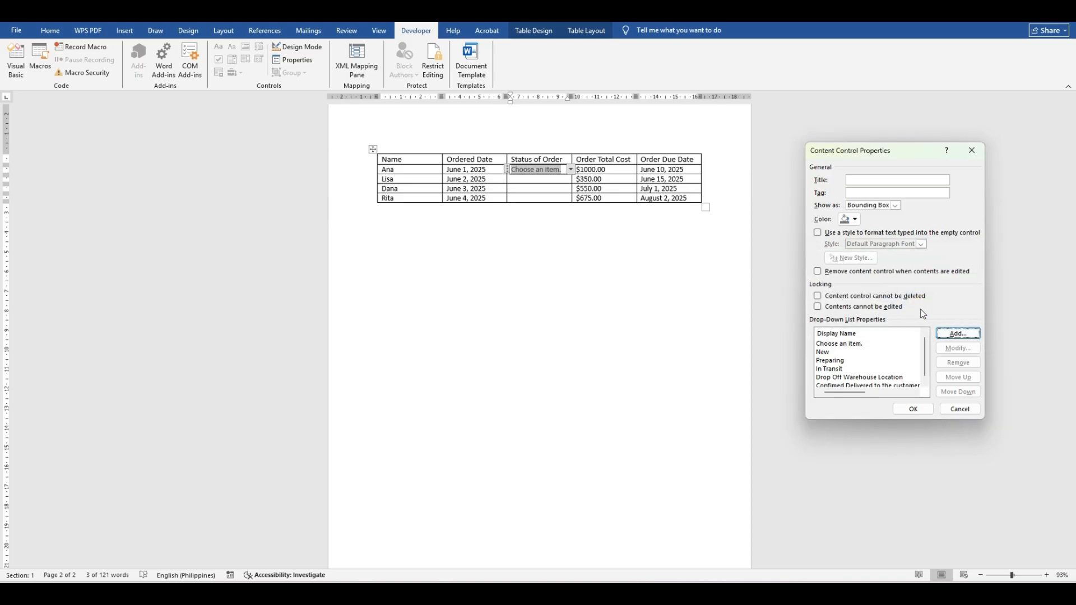
left_click(912, 409)
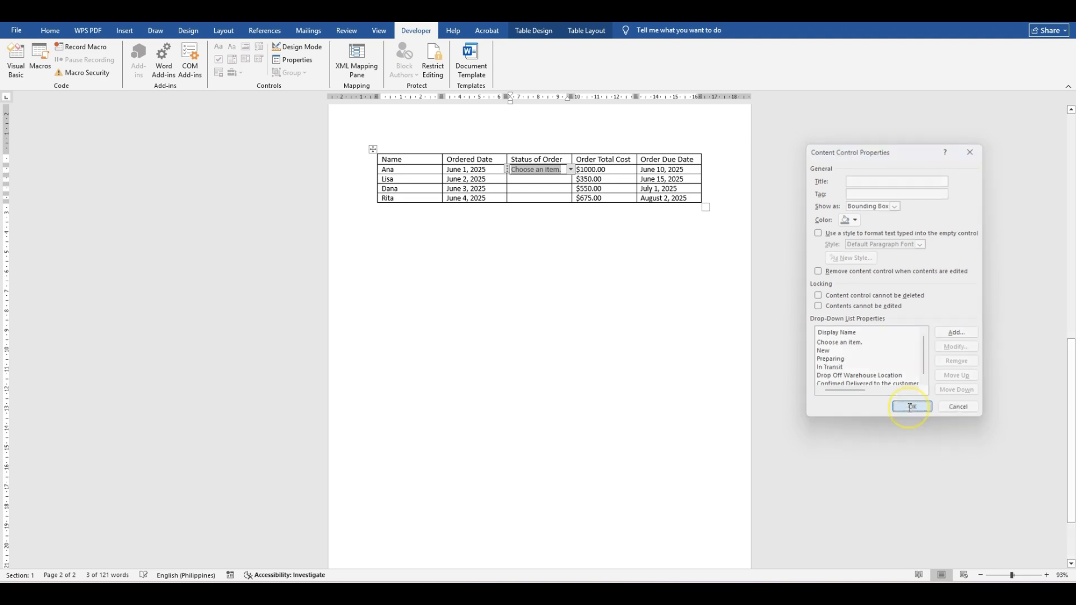
Step: Set the first order's Status of Order to New from its drop-down list
left_click(571, 170)
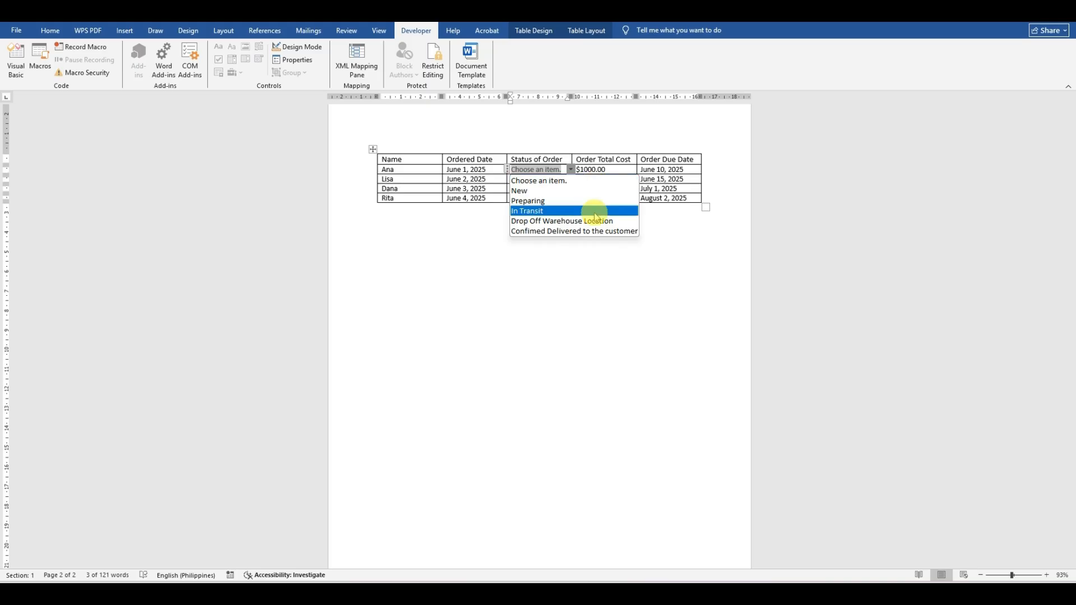
left_click(590, 192)
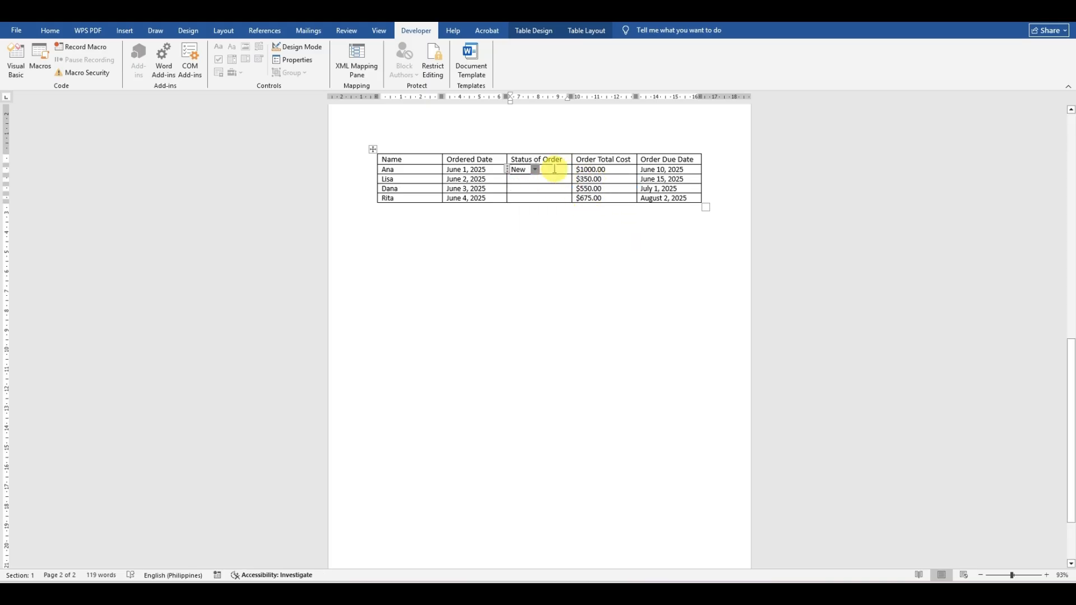
left_click(555, 167)
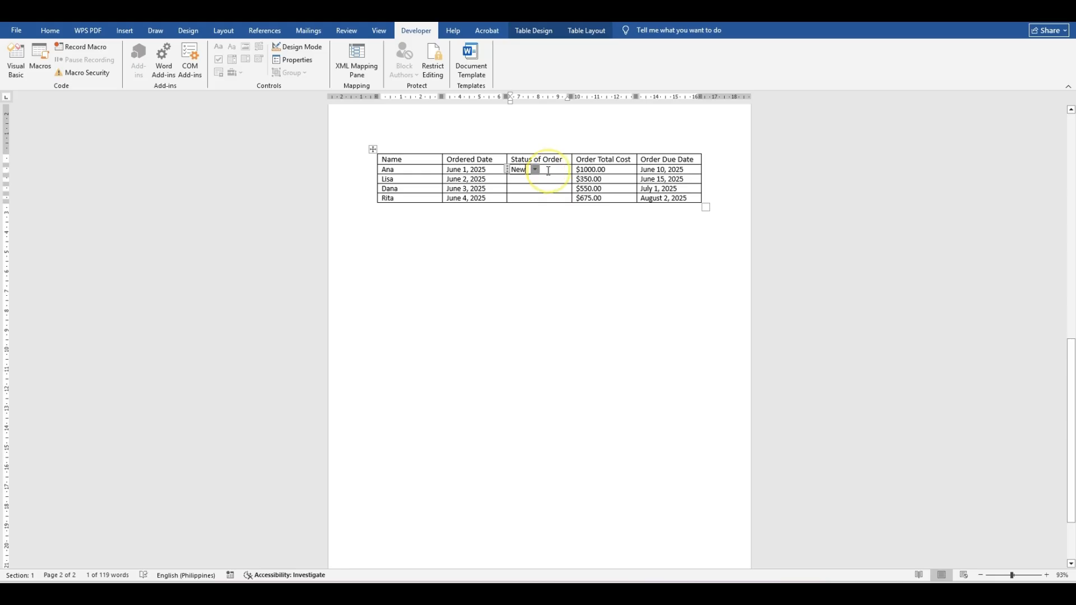
Step: Copy the status drop-down control from the first order into the Status of Order cells of the three orders below
left_click(544, 188)
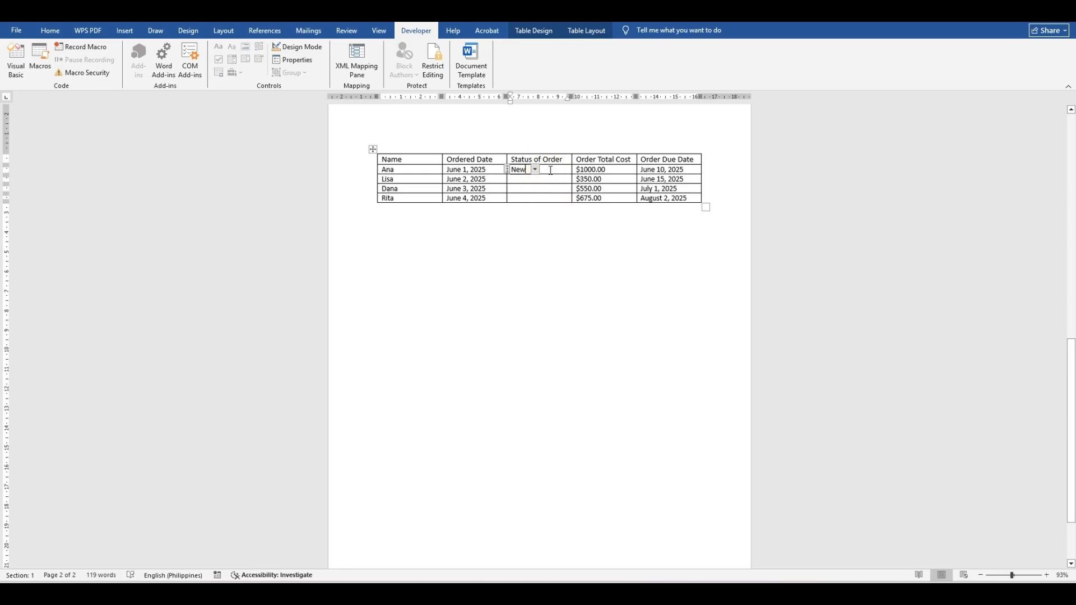
key("ctrl+a")
left_click(550, 170)
right_click(521, 169)
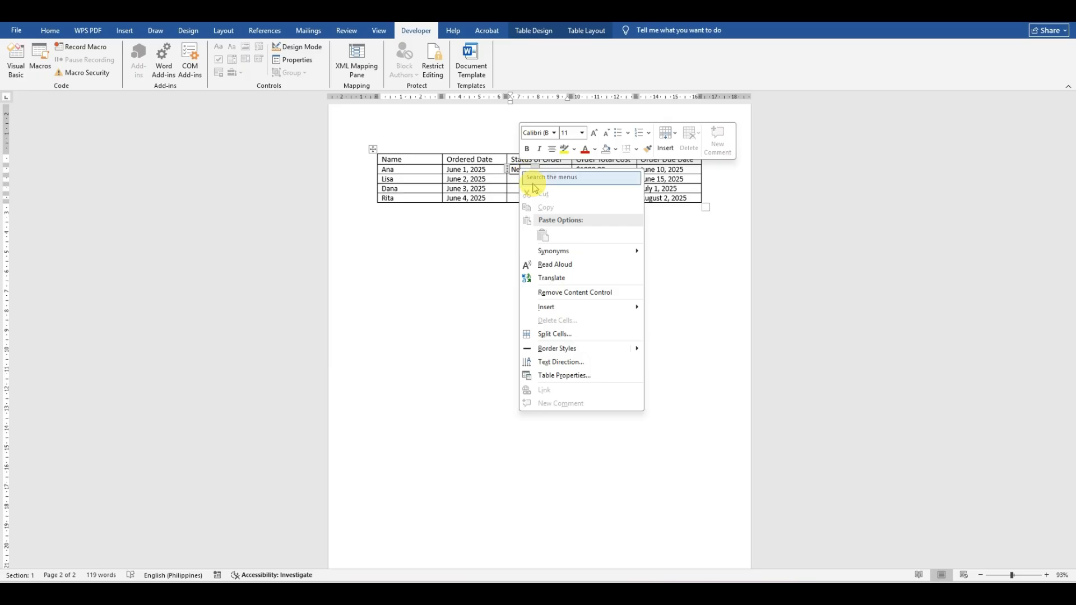
left_click(513, 184)
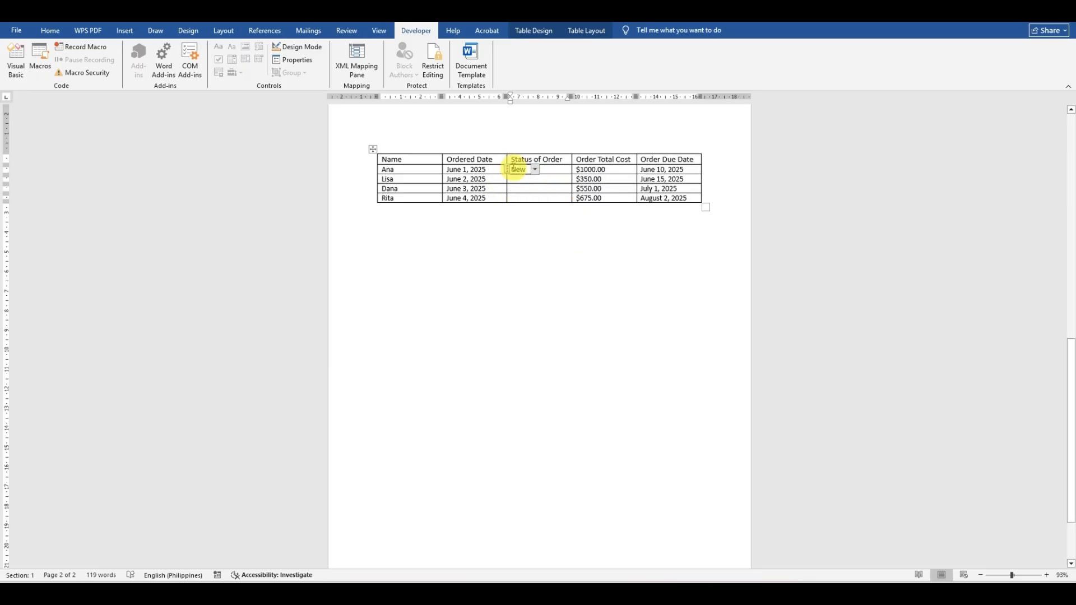
right_click(532, 170)
left_click(577, 191)
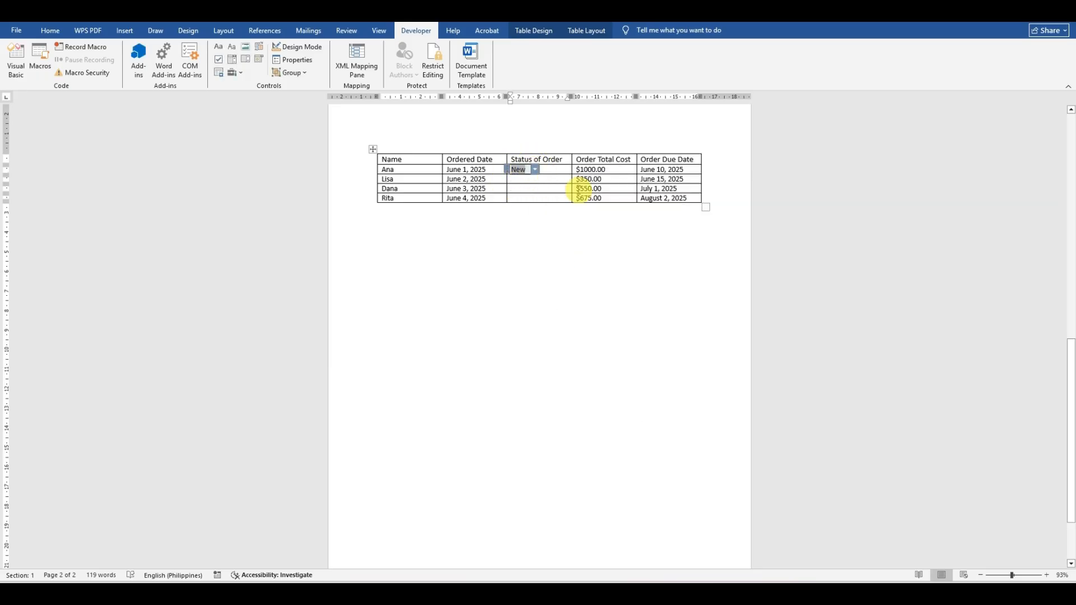
left_click(548, 181)
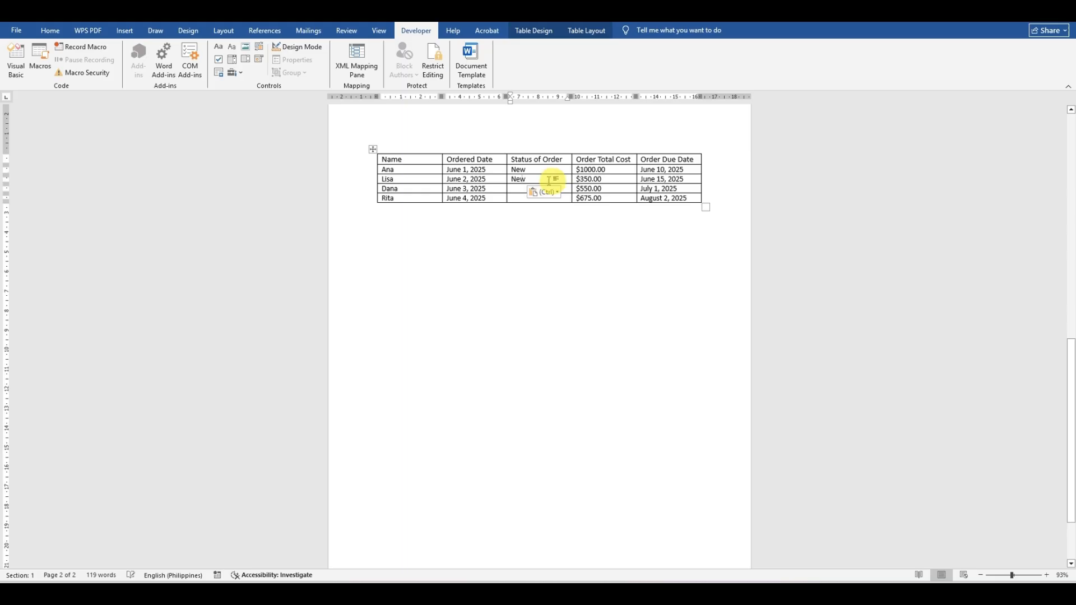
left_click(522, 179)
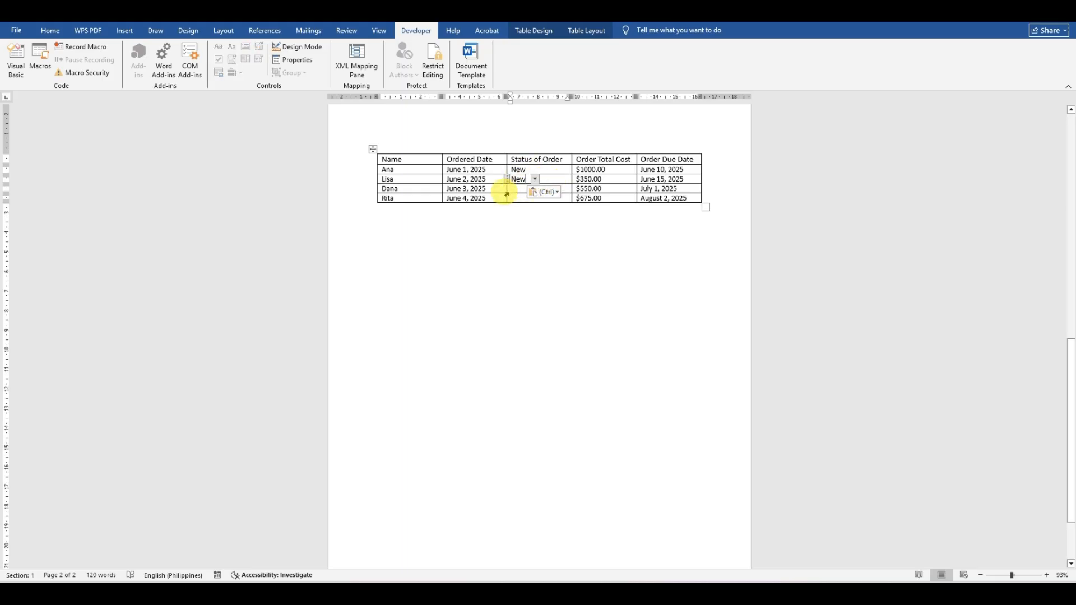
left_click(516, 190)
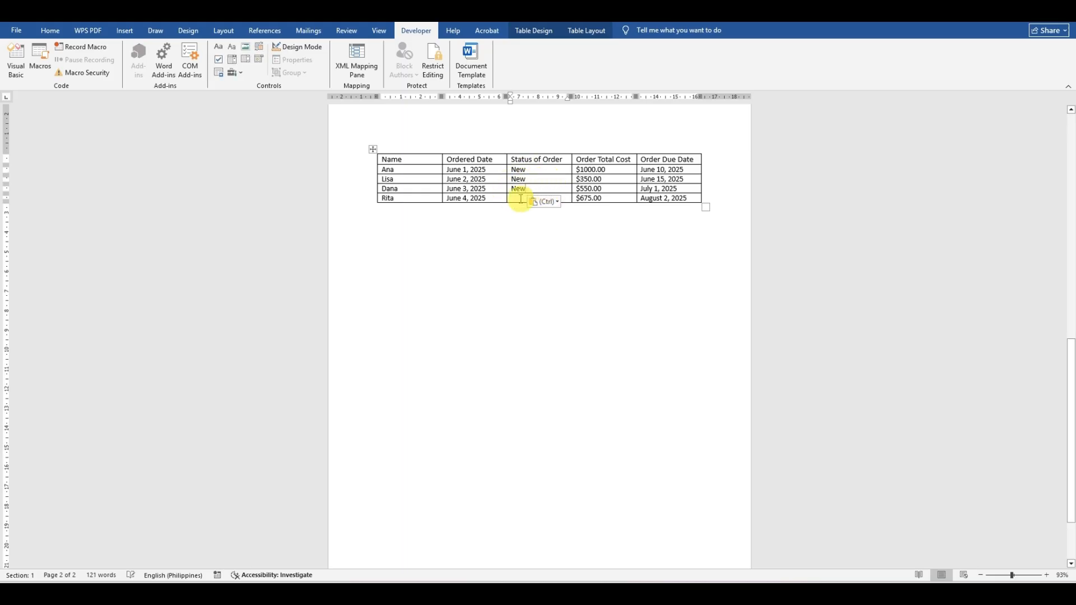
Step: Set the status of the June 2, 2025 order to Preparing using its drop-down control
left_click(526, 180)
left_click(535, 180)
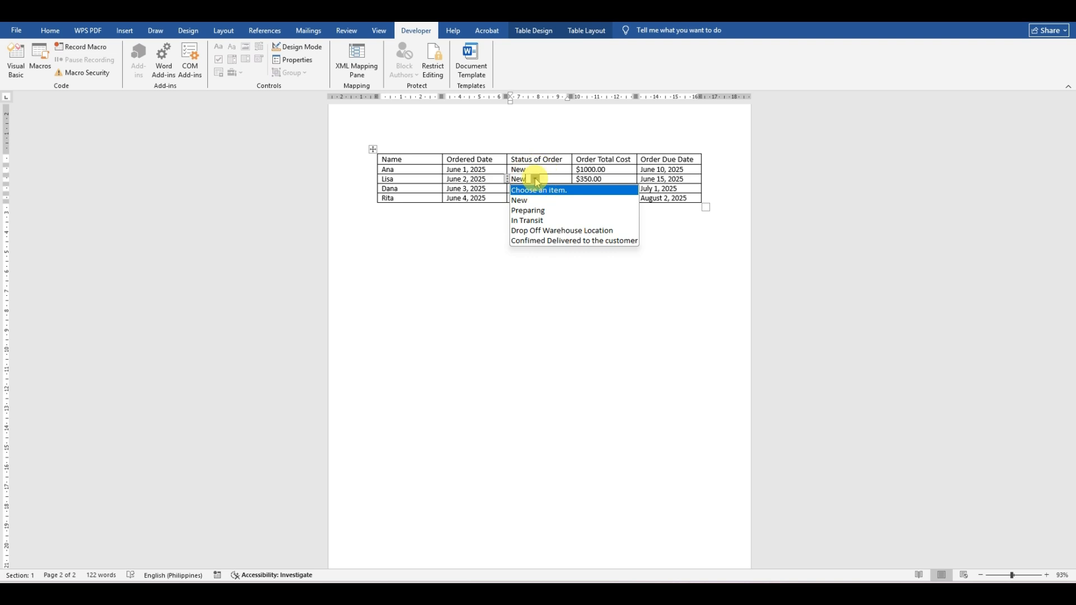
left_click(540, 190)
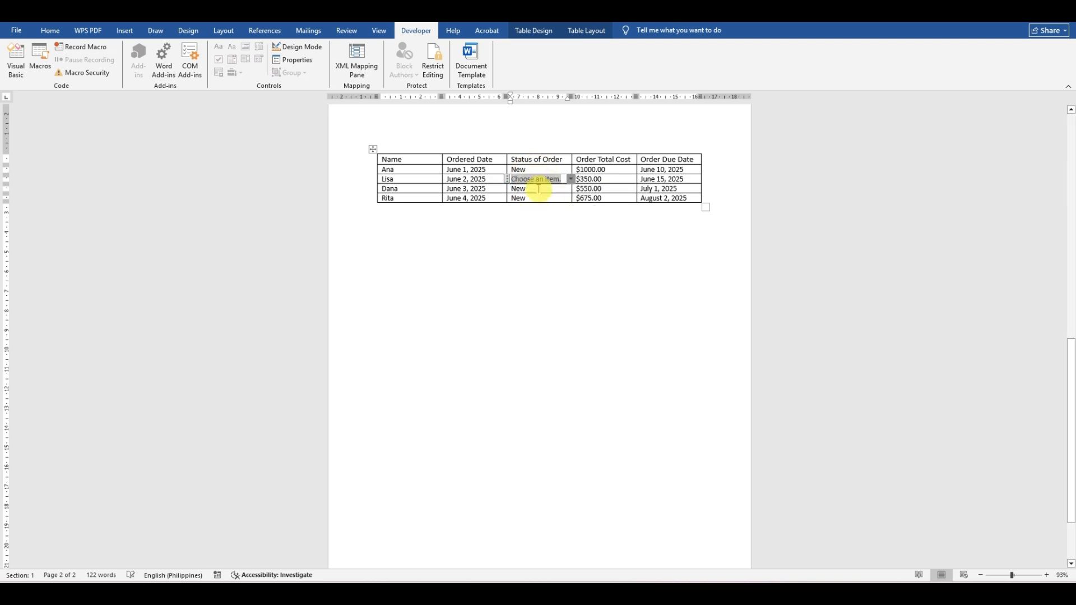
left_click(569, 180)
left_click(564, 210)
Step: Set the status of the June 3, 2025 order to "Confimed Delivered to the customer"
left_click(552, 191)
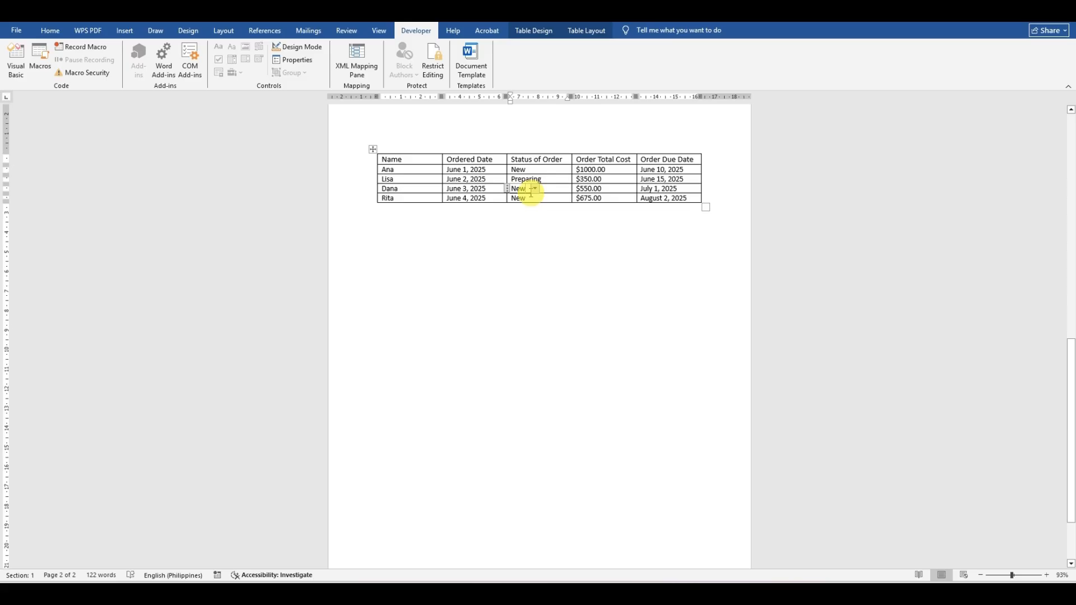
left_click(535, 189)
left_click(559, 260)
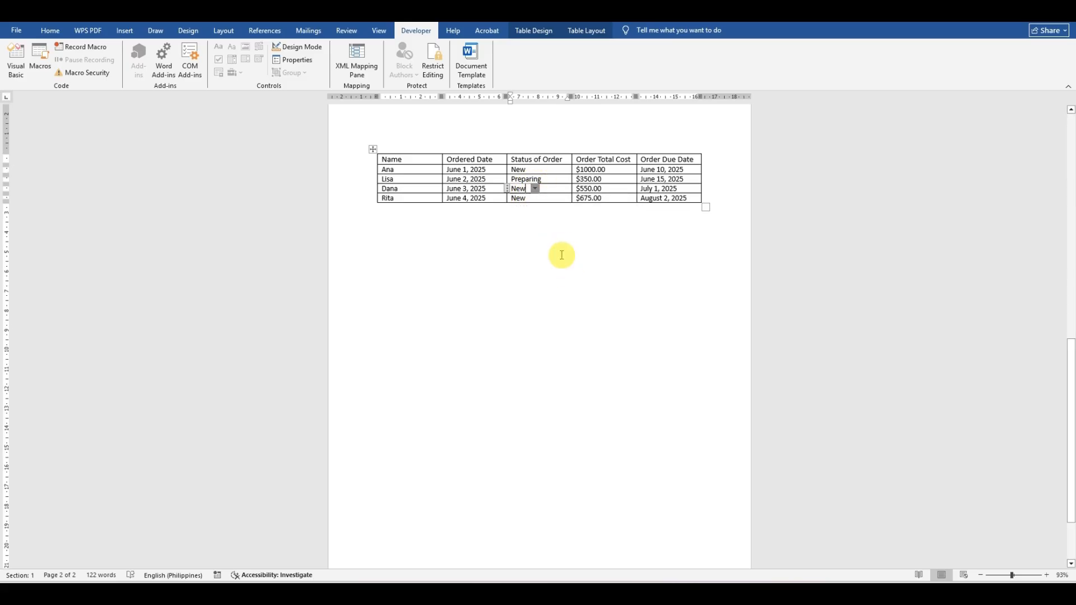
left_click(535, 189)
left_click(547, 250)
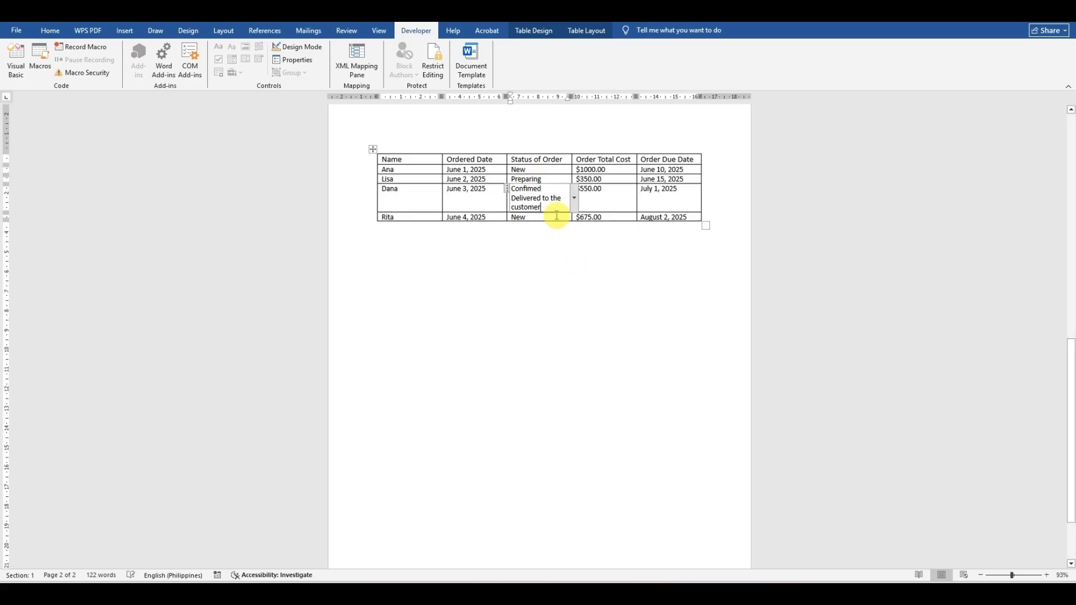
Step: Set the status of the June 4, 2025 order to In Transit and leave the table
left_click(561, 218)
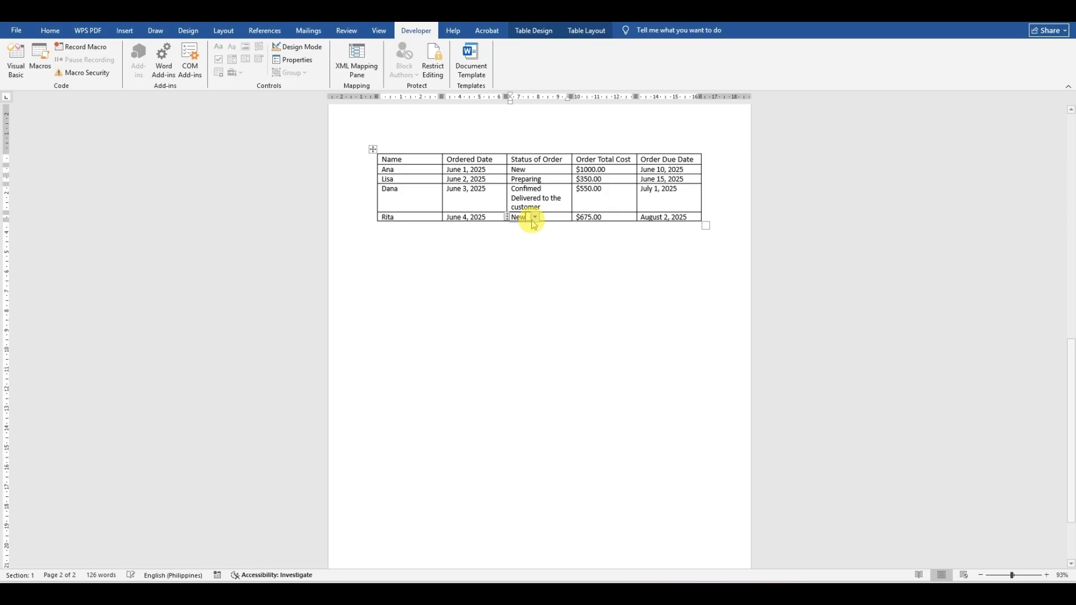
left_click(534, 219)
left_click(573, 257)
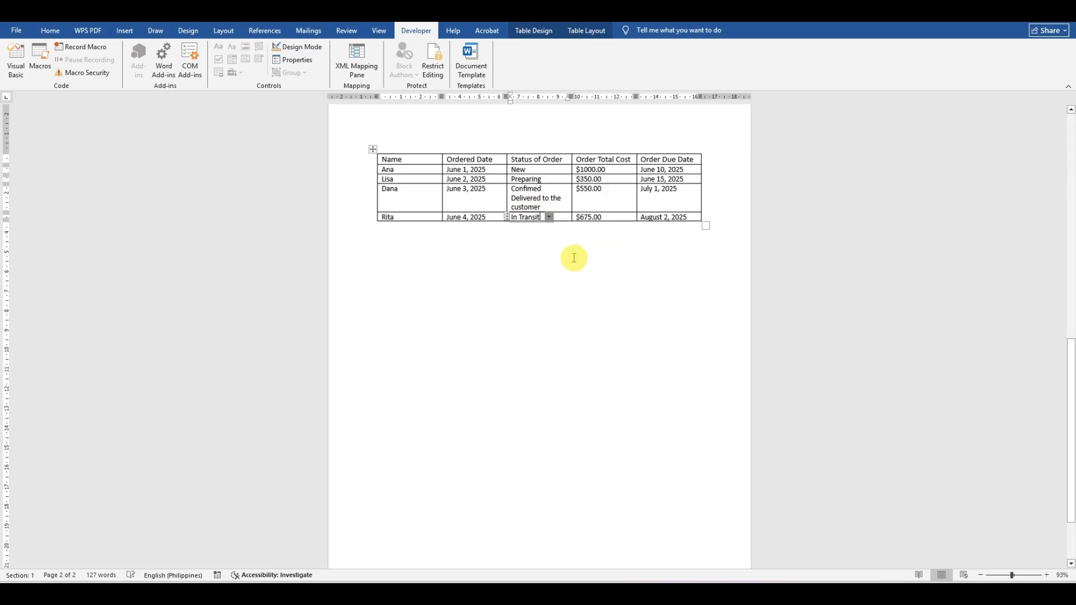
left_click(586, 257)
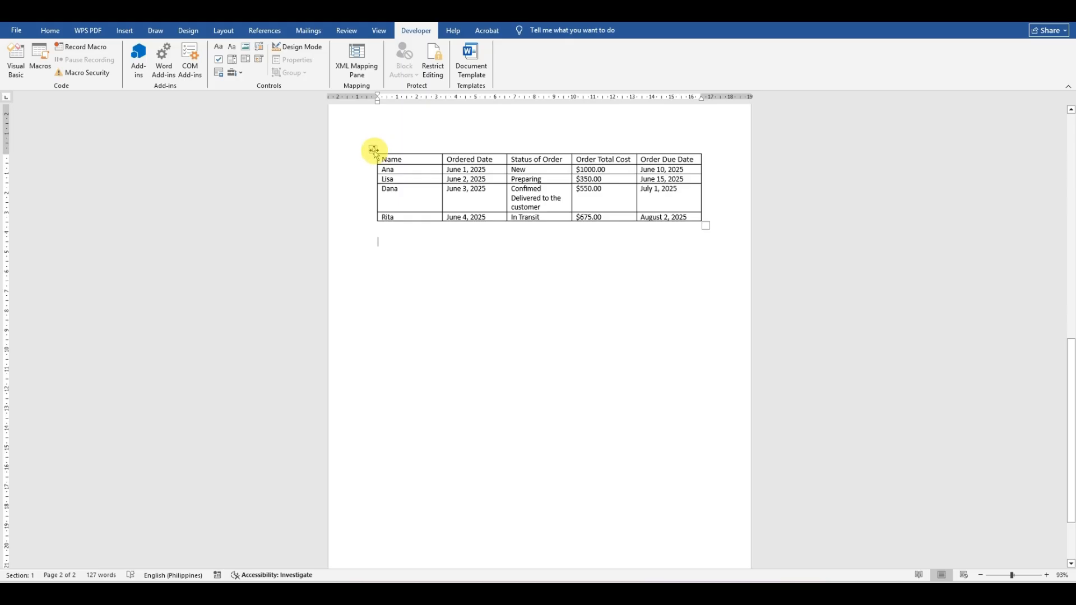
Step: Apply the dark blue grid table style with solid header row and first column to the whole order table
left_click(374, 150)
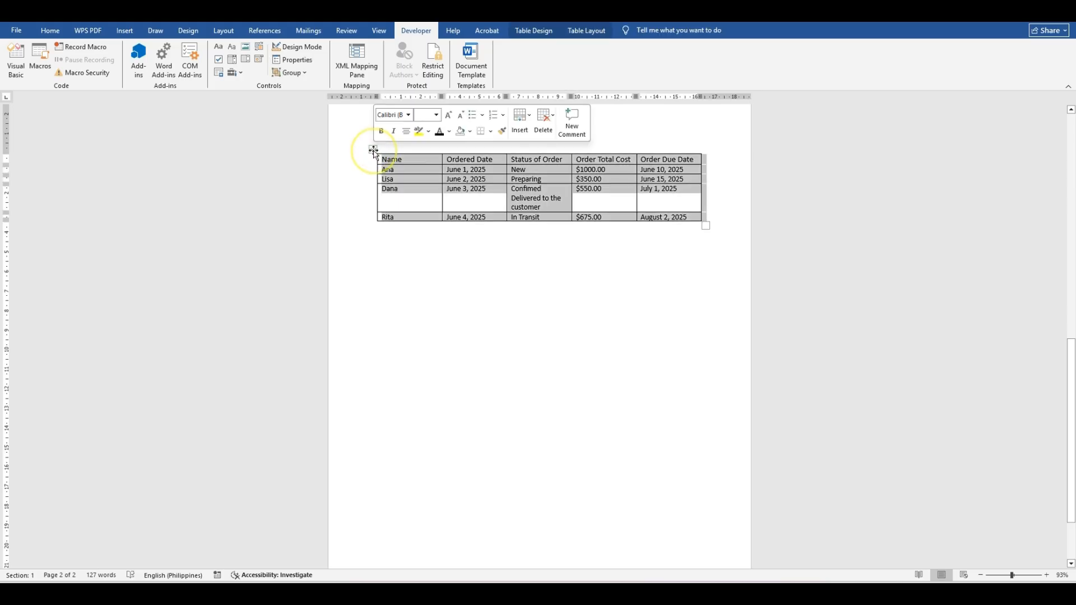
left_click(535, 32)
left_click(712, 78)
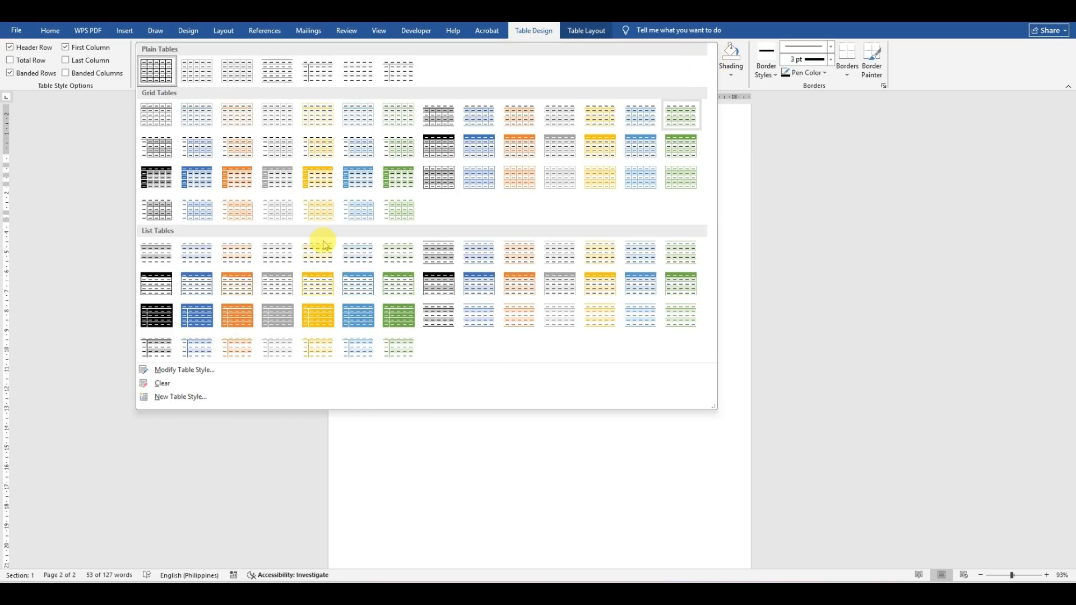
left_click(204, 178)
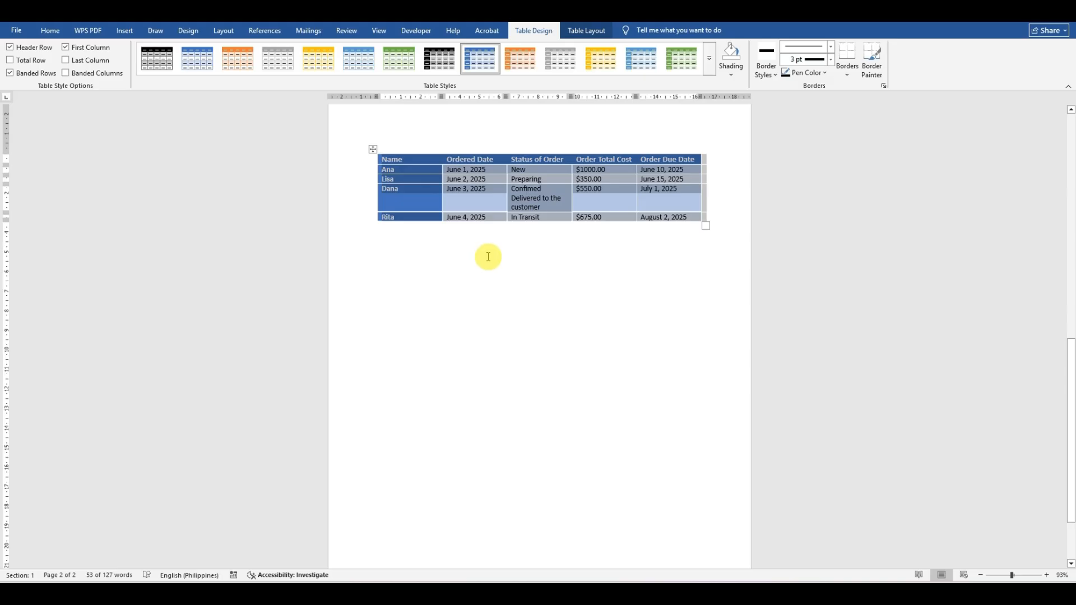
left_click(528, 273)
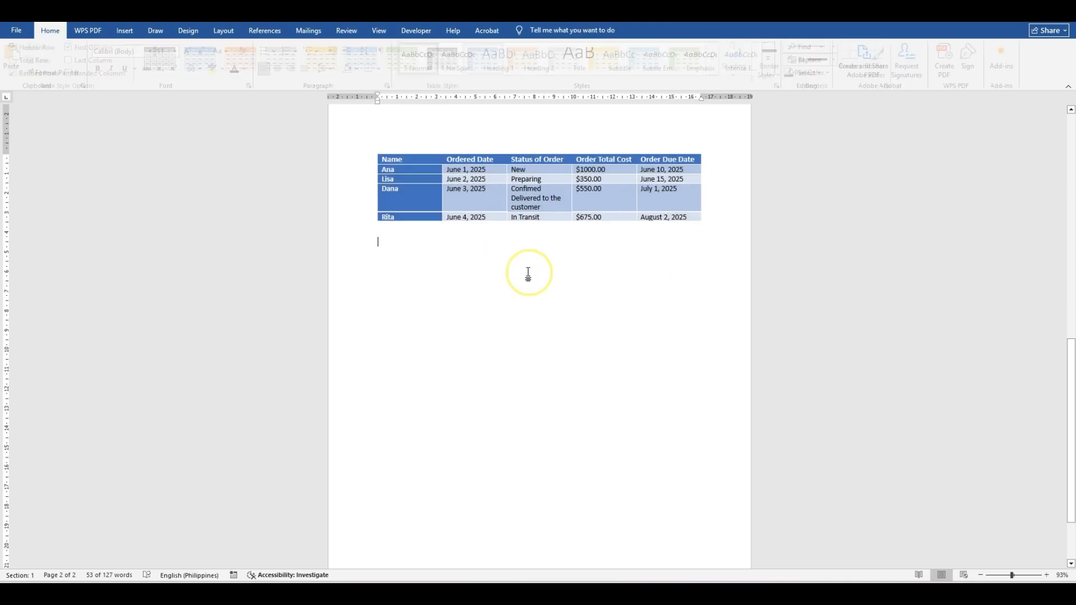
Step: Add about 34 empty rows to the order table below the June 4, 2025 order
scroll(605, 284, "up", 6)
scroll(607, 310, "down", 3)
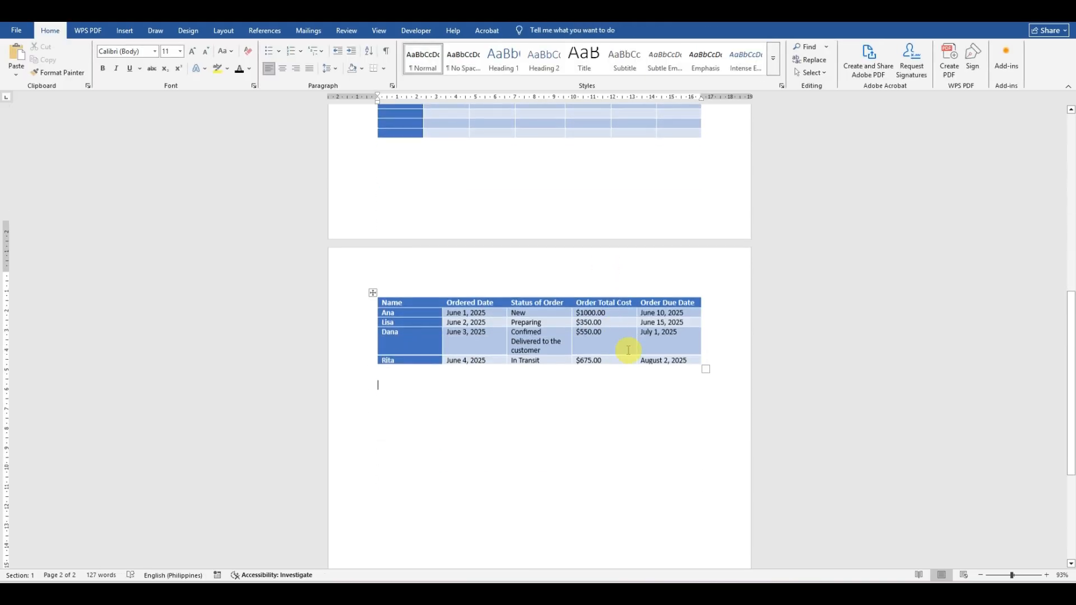
scroll(628, 350, "down", 1)
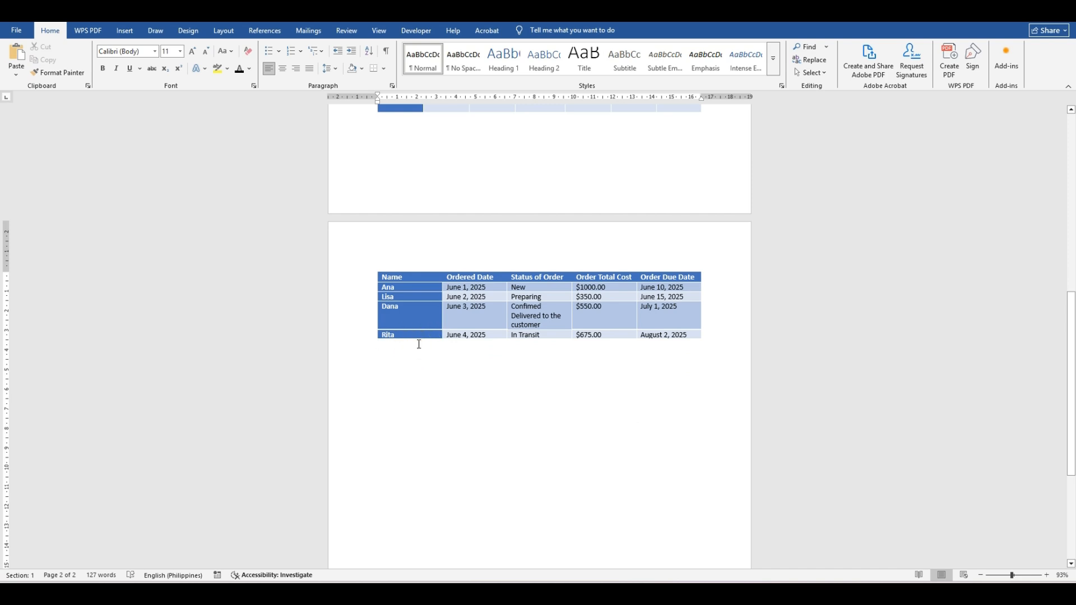
left_click(692, 334)
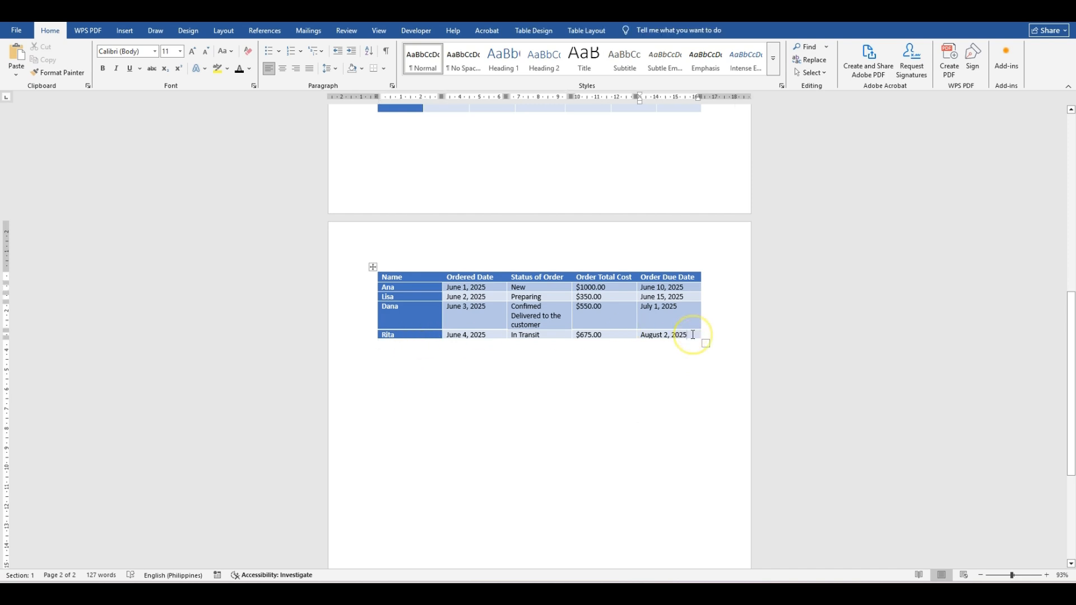
key("Tab")
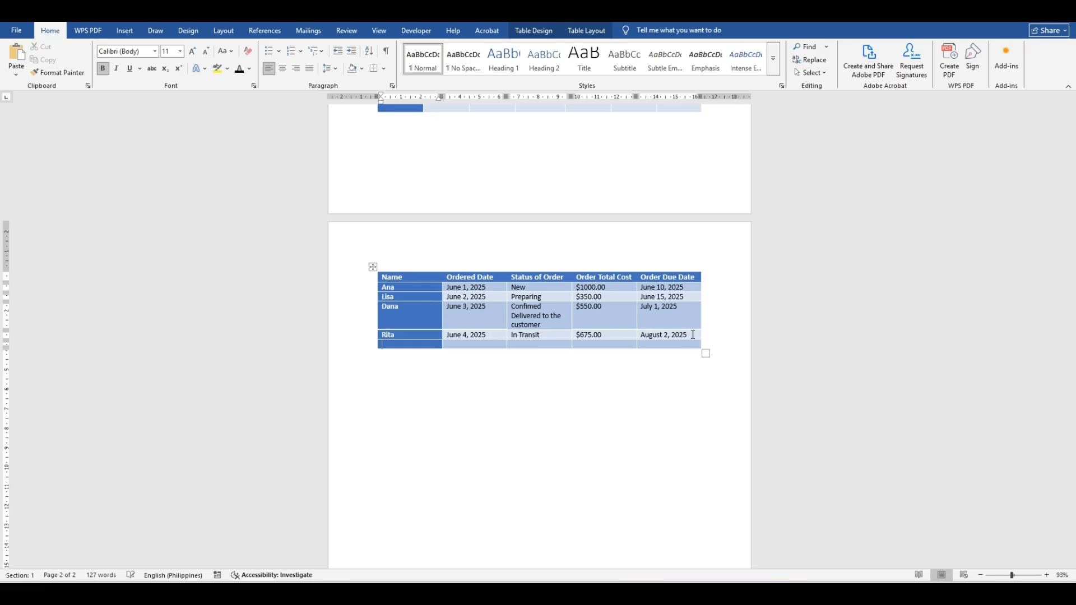
key("Tab")
key("Tab")
key("Tab")
key("Tab")
key("Tab")
key("Tab")
key("Tab")
key("Tab")
key("Tab")
key("Tab")
key("Tab")
key("Tab")
key("Tab")
key("Tab")
key("Tab")
key("Tab")
key("Tab")
key("Tab")
key("Tab")
key("Tab")
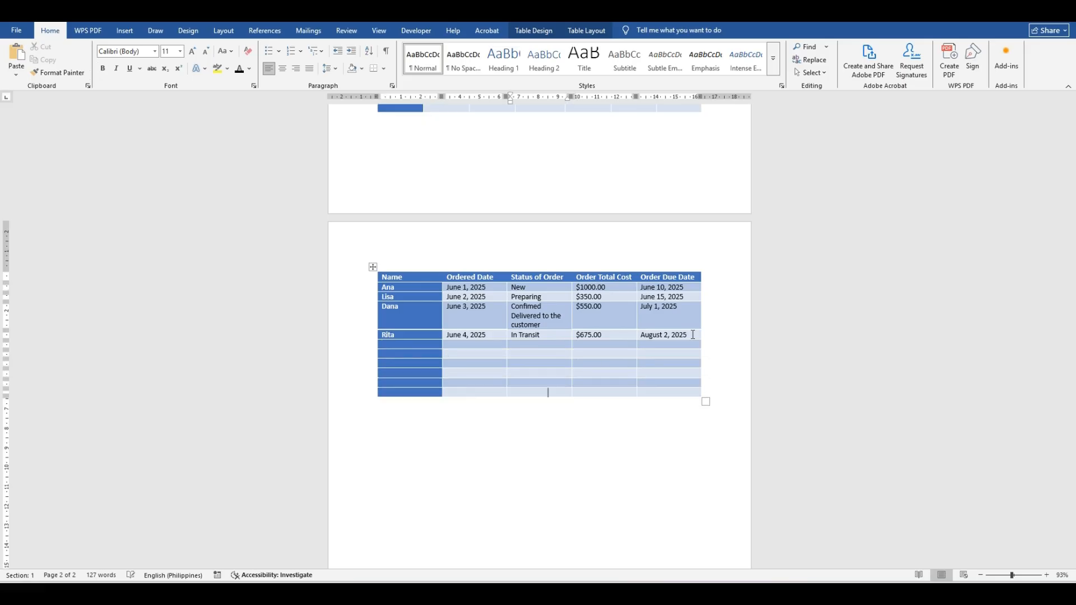
key("Tab")
key("Tab")
key("Tab")
key("Tab")
key("Tab")
key("Tab")
key("Tab")
key("Tab")
key("Tab")
key("Tab")
key("Tab")
key("Tab")
key("Tab")
key("Tab")
key("Tab")
key("Tab")
key("Tab")
key("Tab")
key("Tab")
key("Tab")
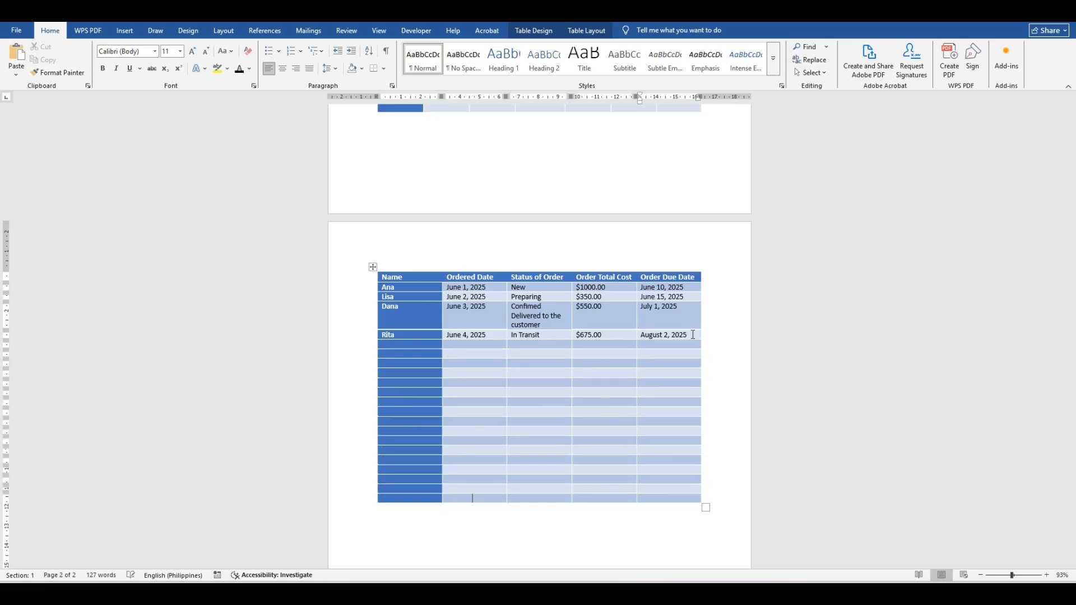
key("Tab")
key("Tab")
key("Tab")
key("Tab")
key("Tab")
key("Tab")
key("Tab")
key("Tab")
key("Tab")
key("Tab")
key("Tab")
key("Tab")
key("Tab")
key("Tab")
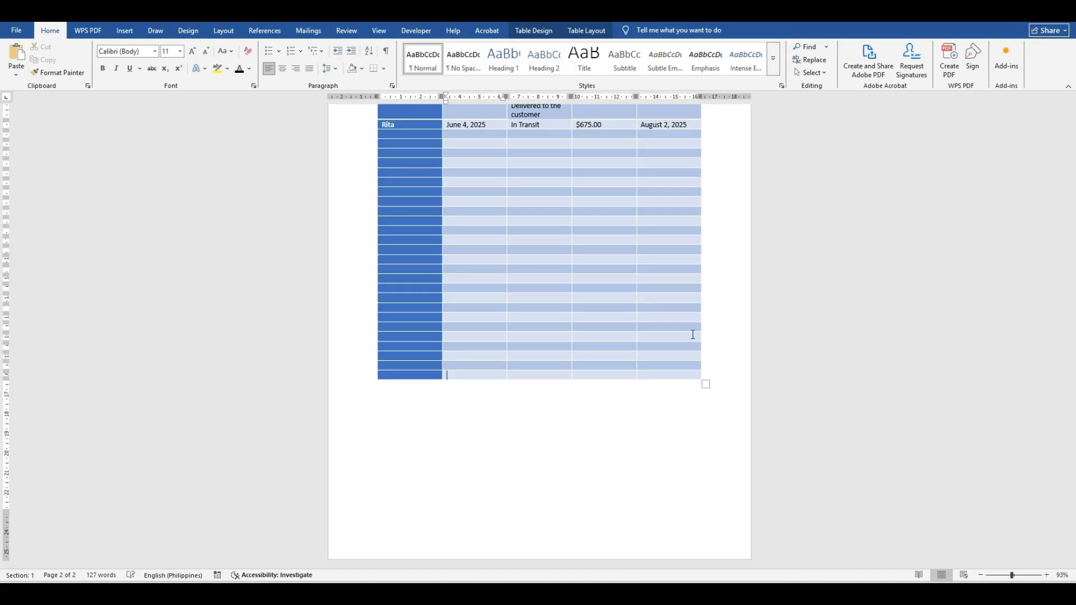
key("Tab")
key("Tab")
key("Tab")
key("Tab")
key("Tab")
key("Tab")
key("Tab")
key("Tab")
key("Tab")
key("Tab")
key("Tab")
key("Tab")
key("Tab")
key("Tab")
key("Tab")
key("Tab")
key("Tab")
key("Tab")
key("Tab")
key("Tab")
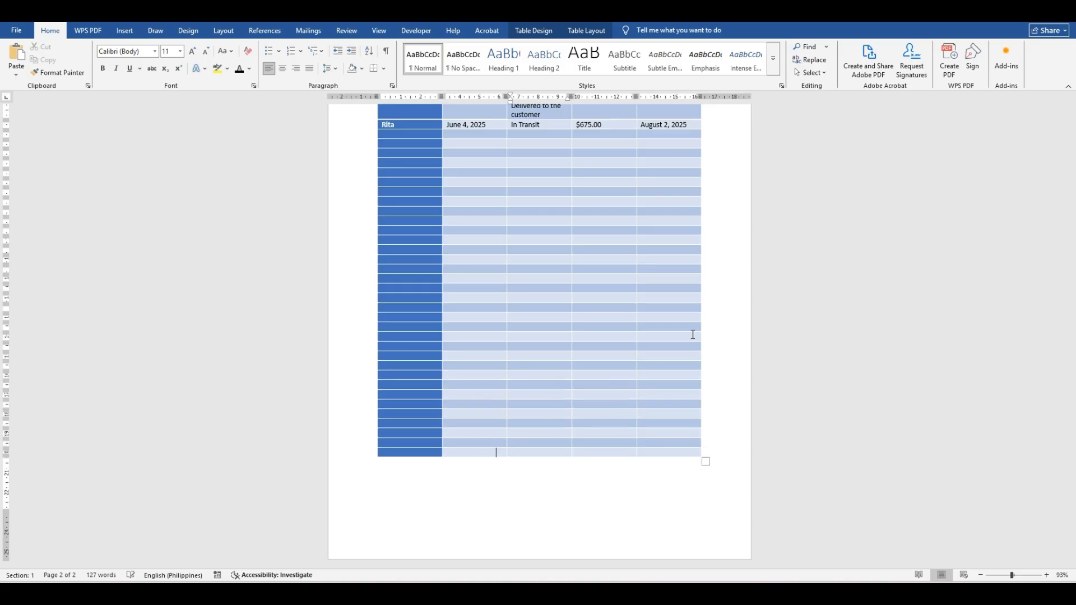
Step: Append one more empty row after the last row of the order table
scroll(692, 335, "up", 2)
left_click(691, 169)
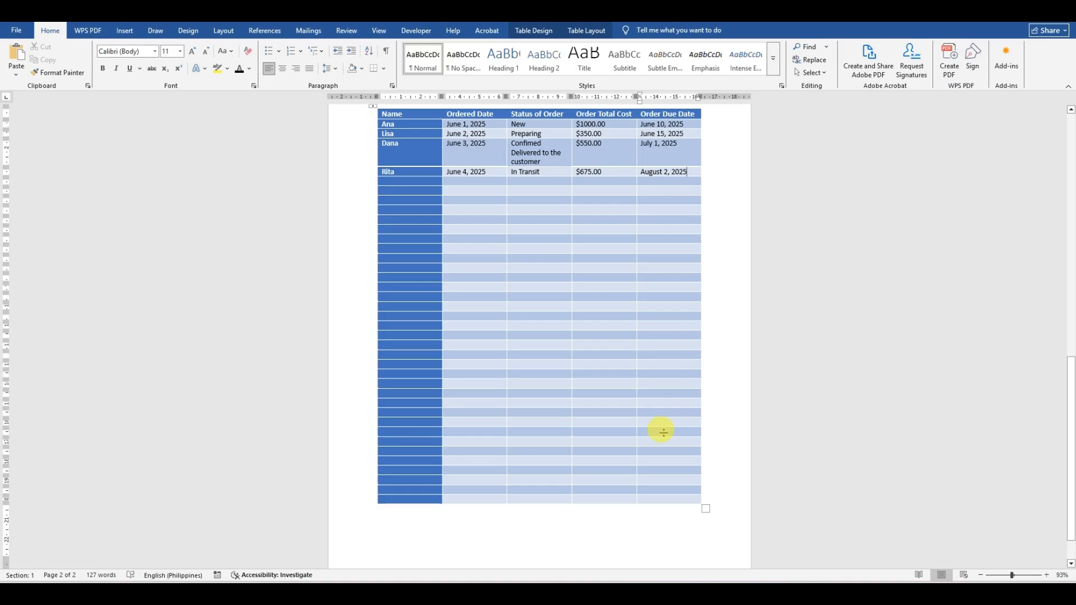
left_click(649, 498)
key("Tab")
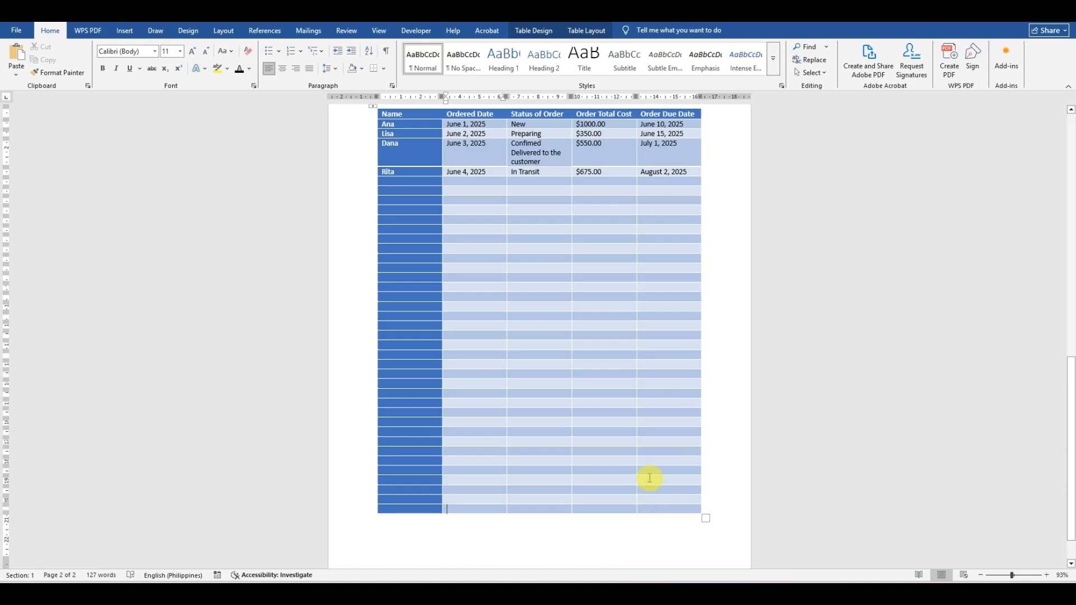
Step: Insert a page break below the order table to start a third page, and review the document's pages
scroll(648, 475, "down", 2)
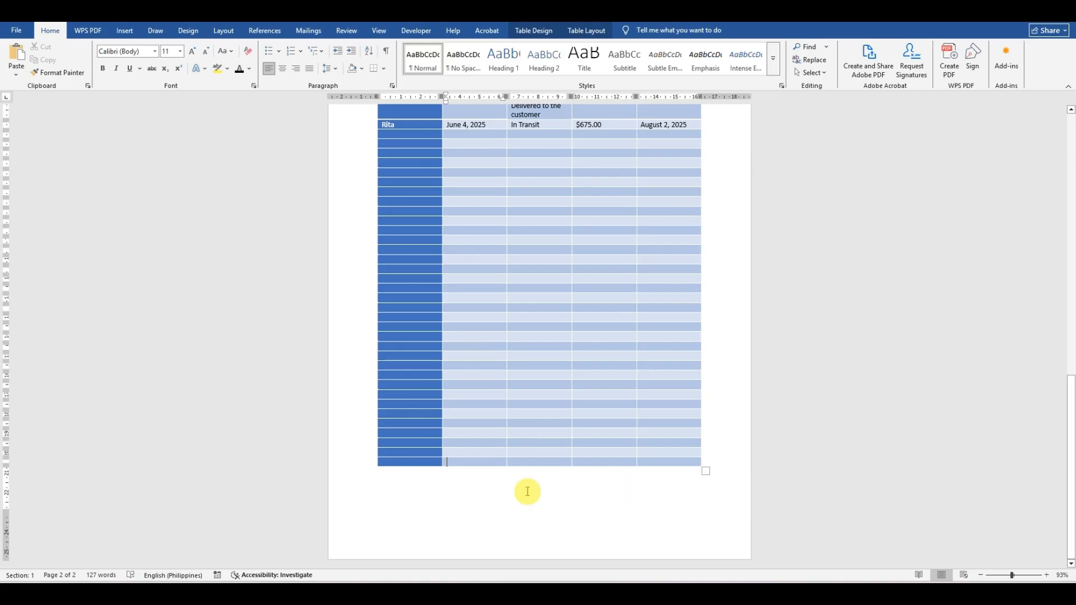
left_click(395, 473)
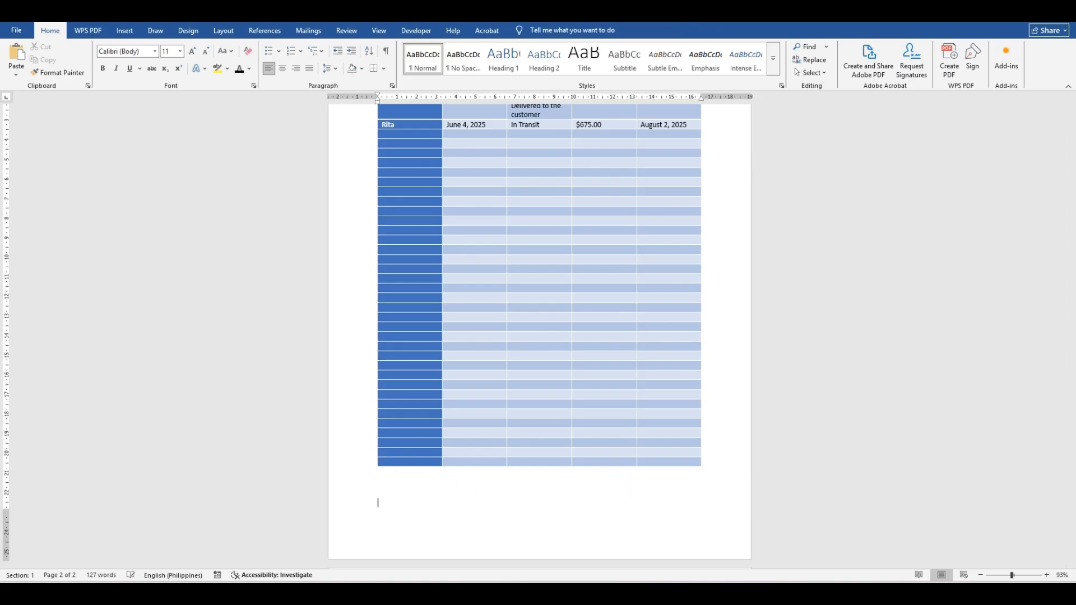
key("ctrl+Return")
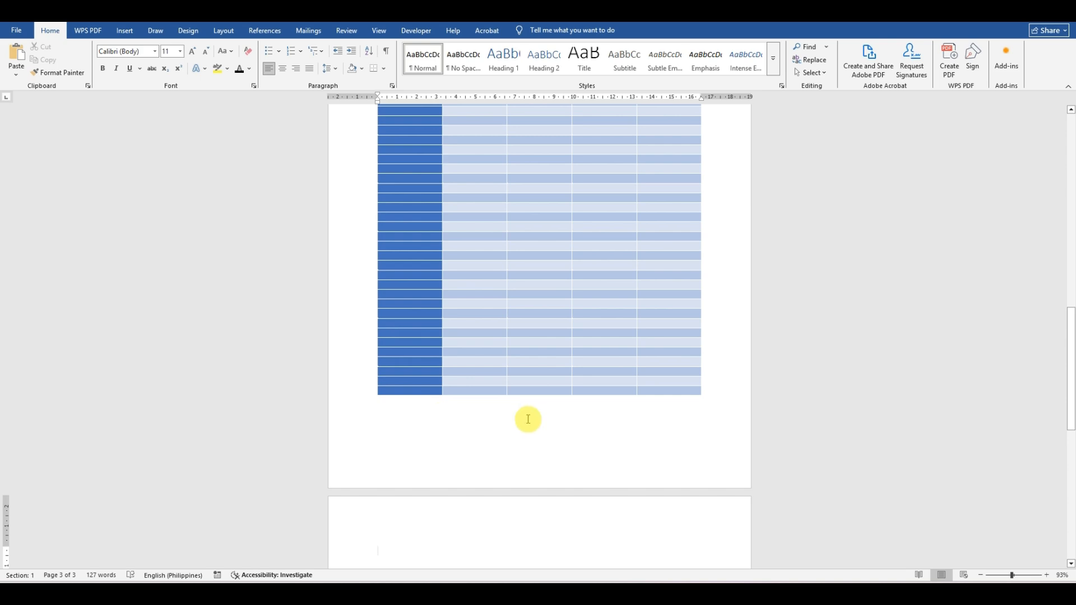
scroll(529, 420, "down", 10)
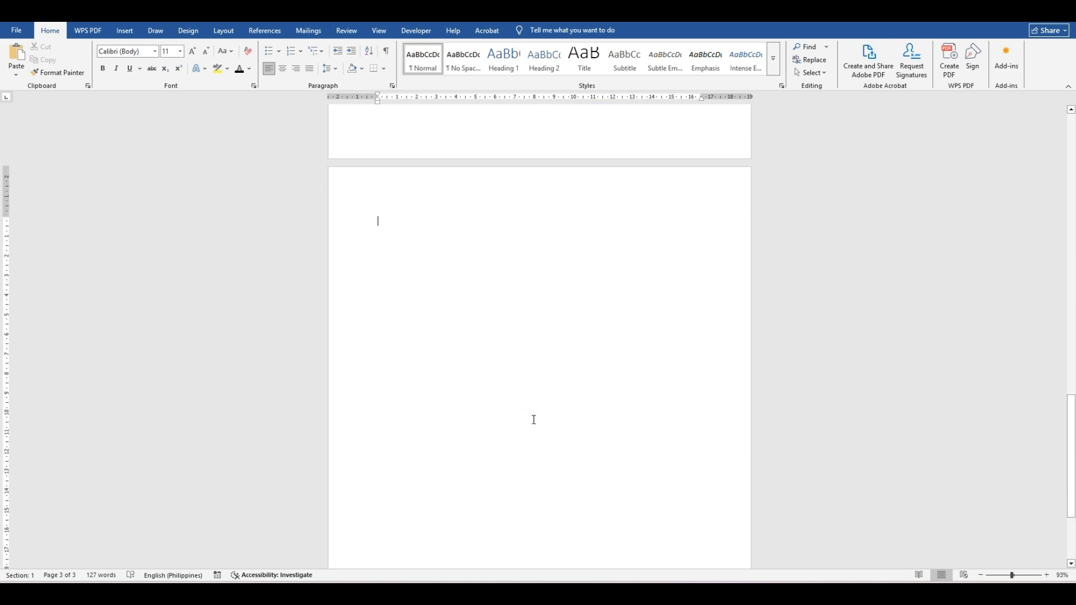
scroll(533, 420, "down", 4)
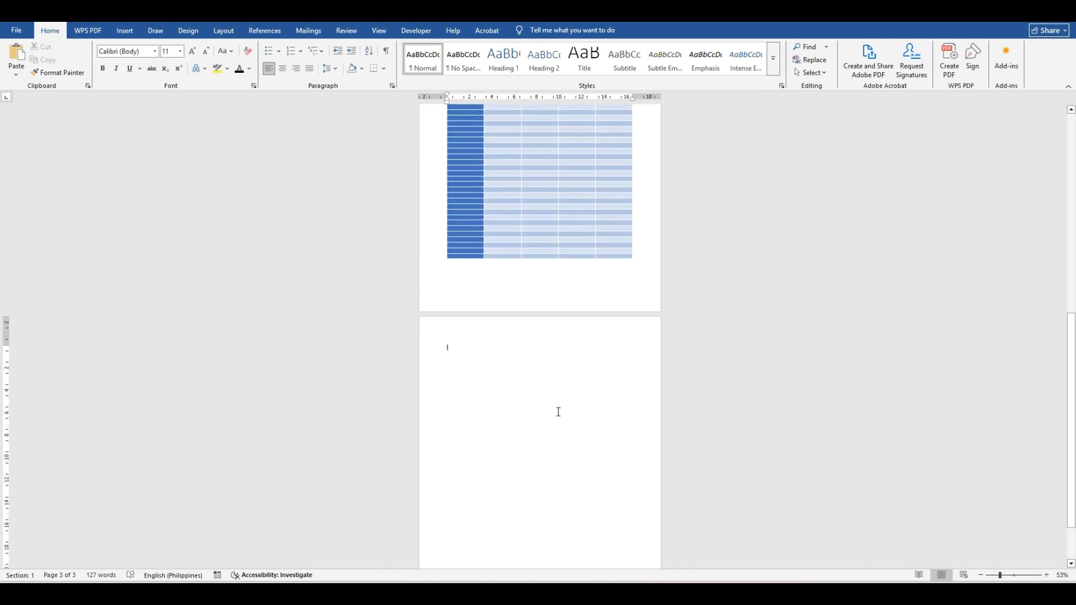
scroll(557, 410, "up", 5)
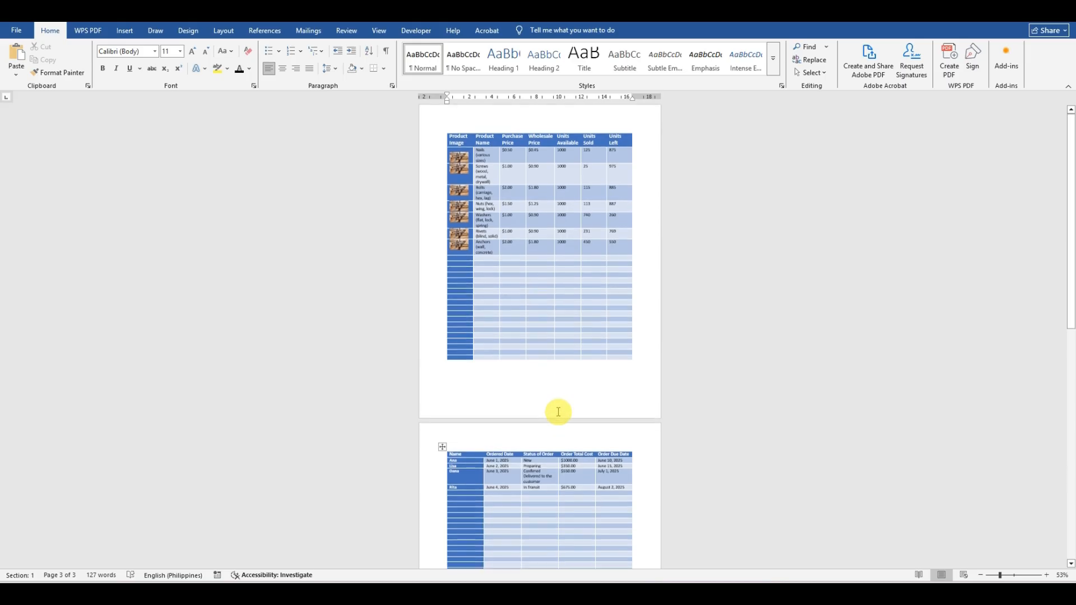
Step: Review the inventory table, order table and blank third page, and examine the inventory comparison chart in the Inventory Management document
scroll(558, 411, "up", 11)
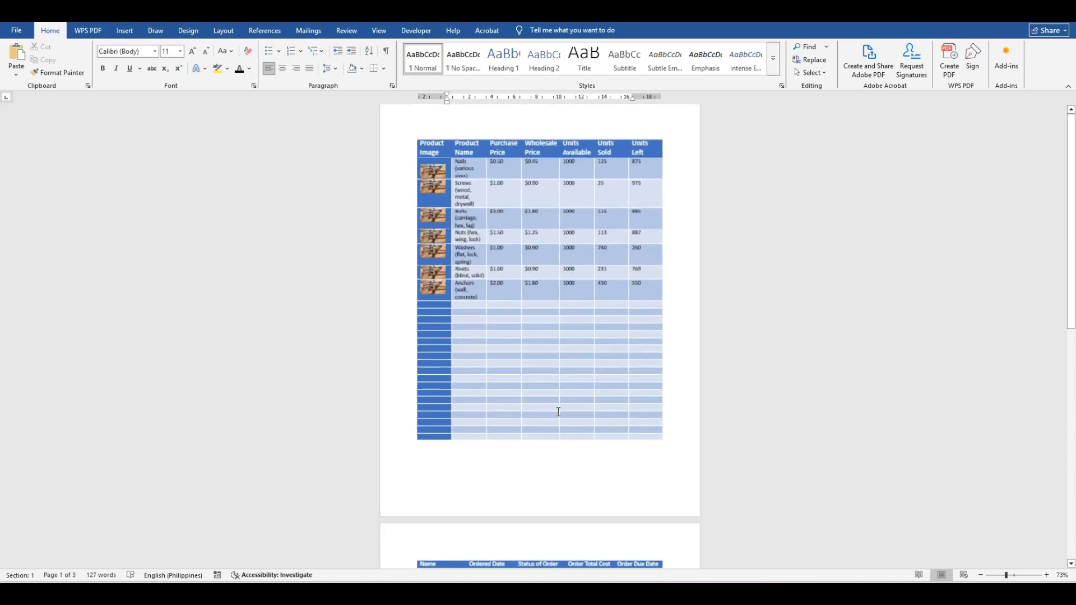
scroll(556, 412, "up", 1)
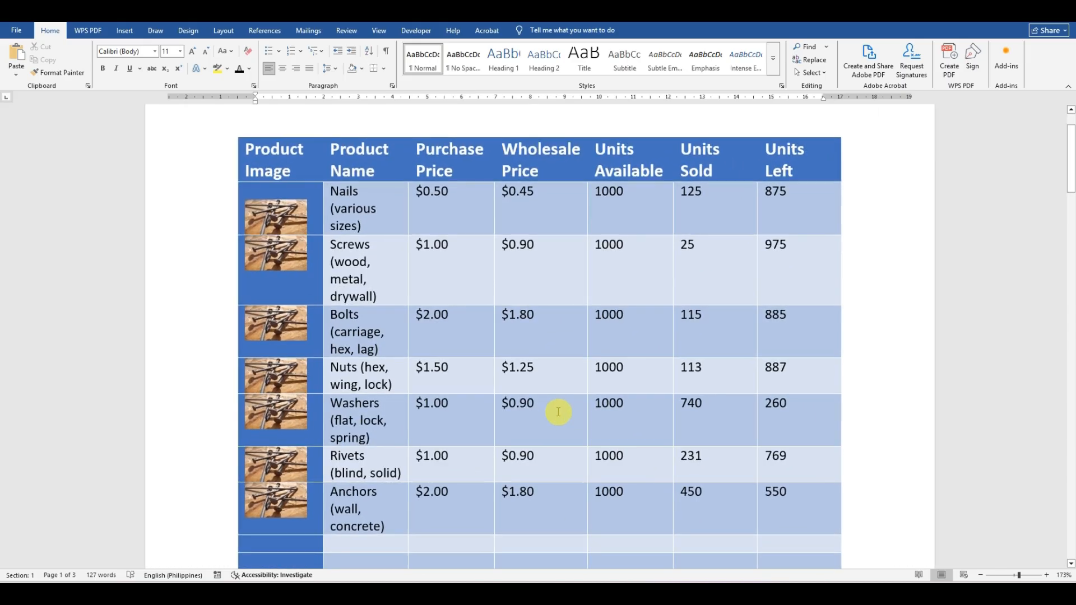
scroll(558, 412, "down", 15)
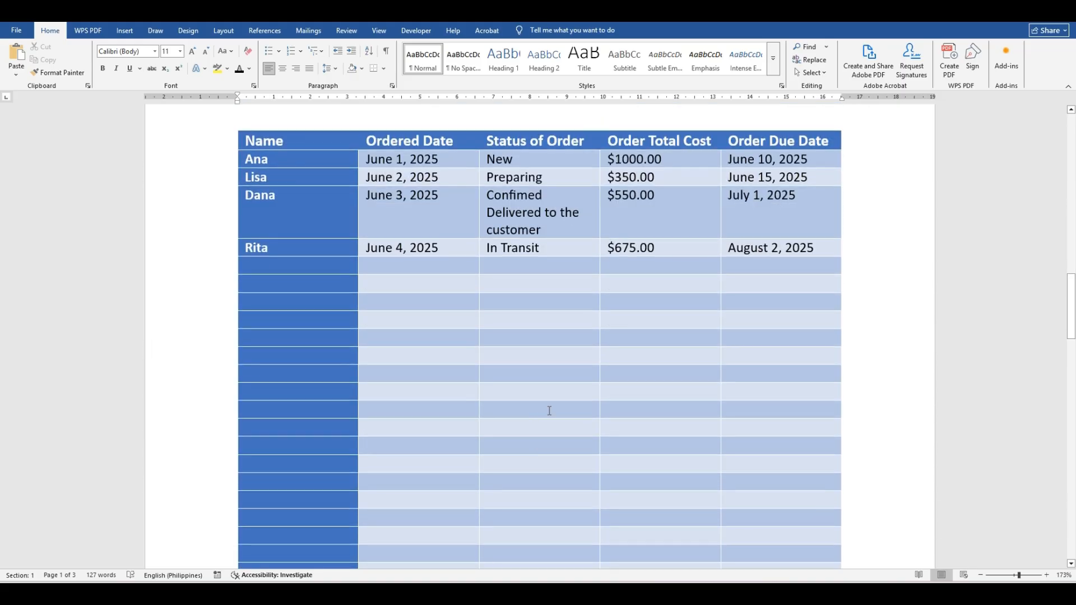
scroll(549, 411, "down", 14)
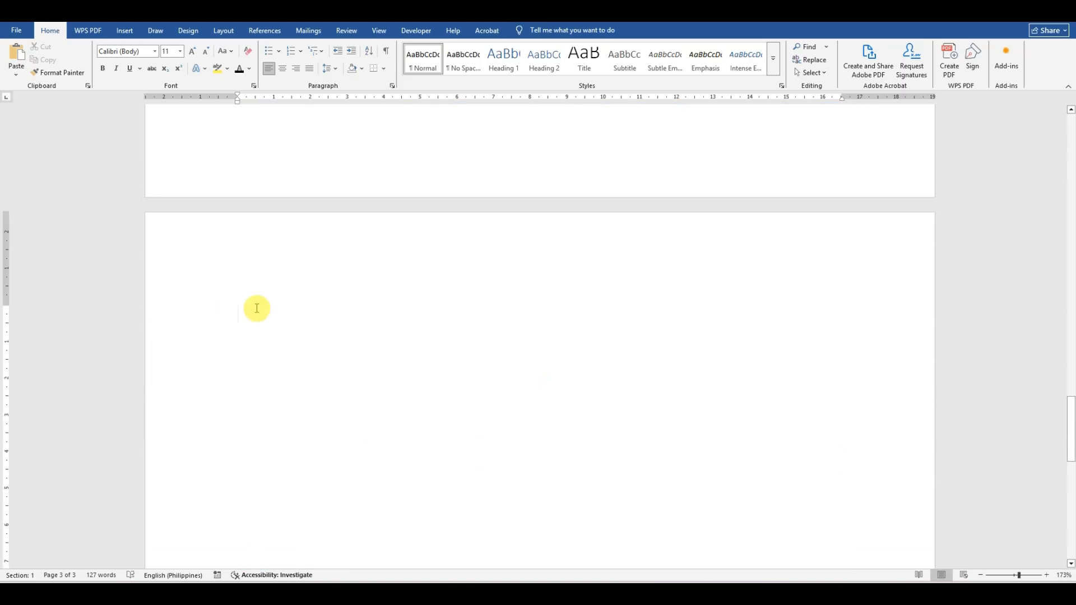
scroll(275, 303, "down", 3)
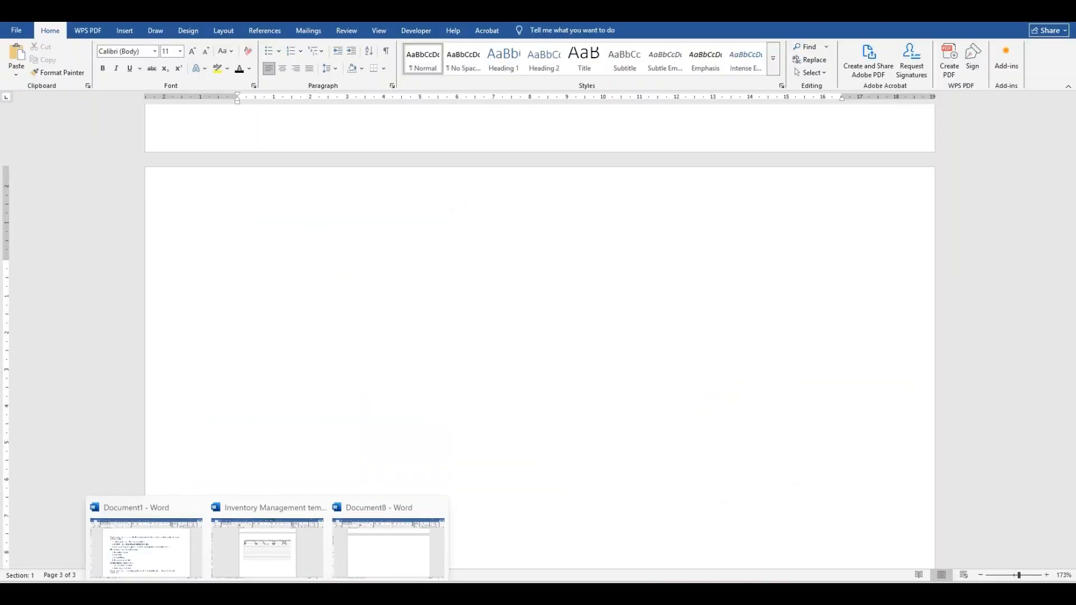
left_click(297, 557)
scroll(435, 442, "down", 15)
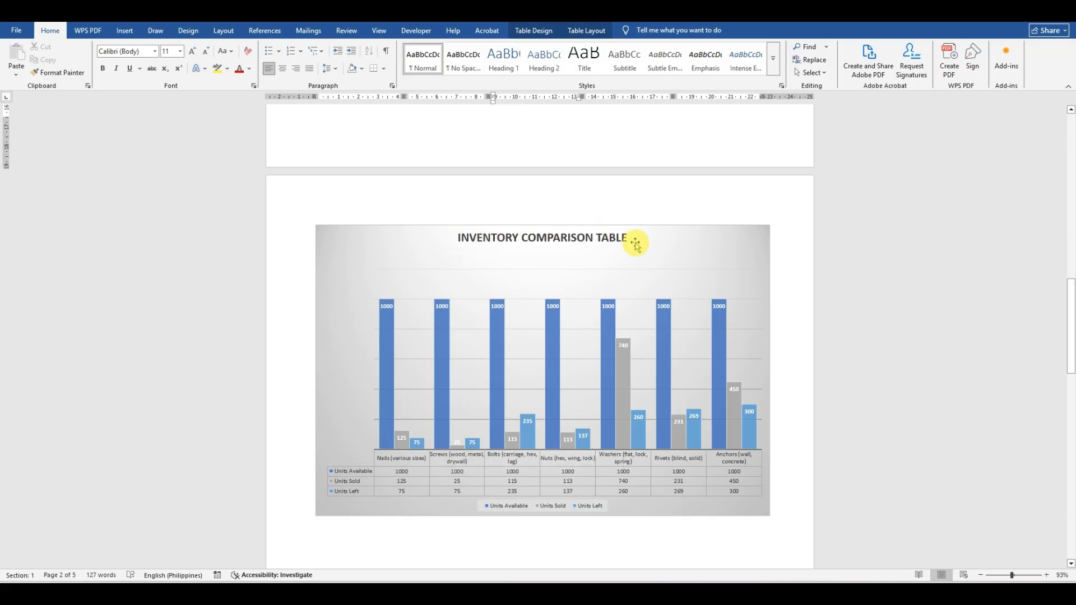
scroll(612, 295, "down", 1)
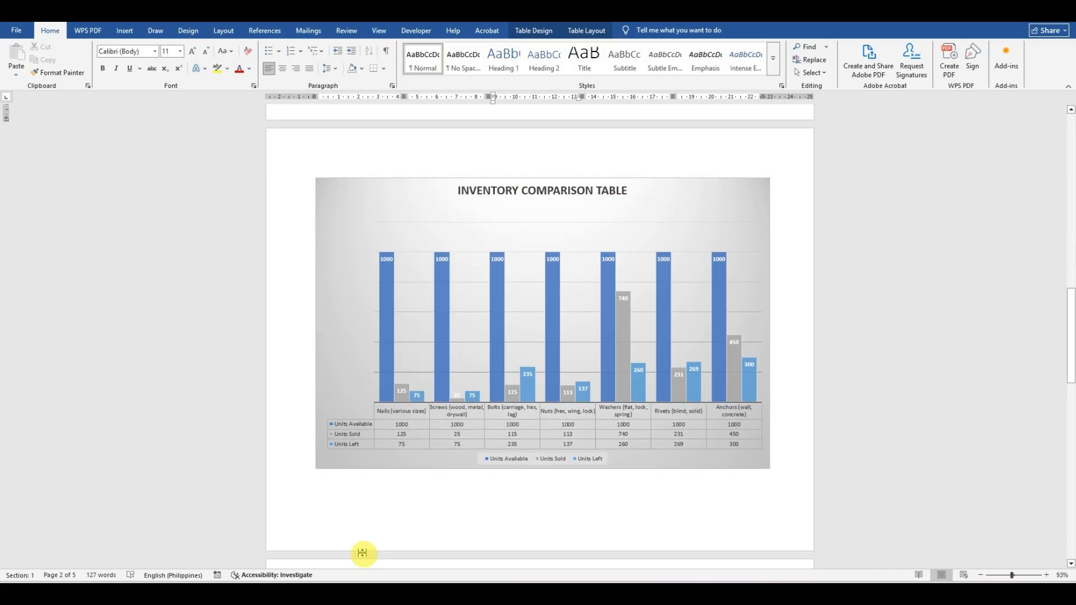
left_click(387, 538)
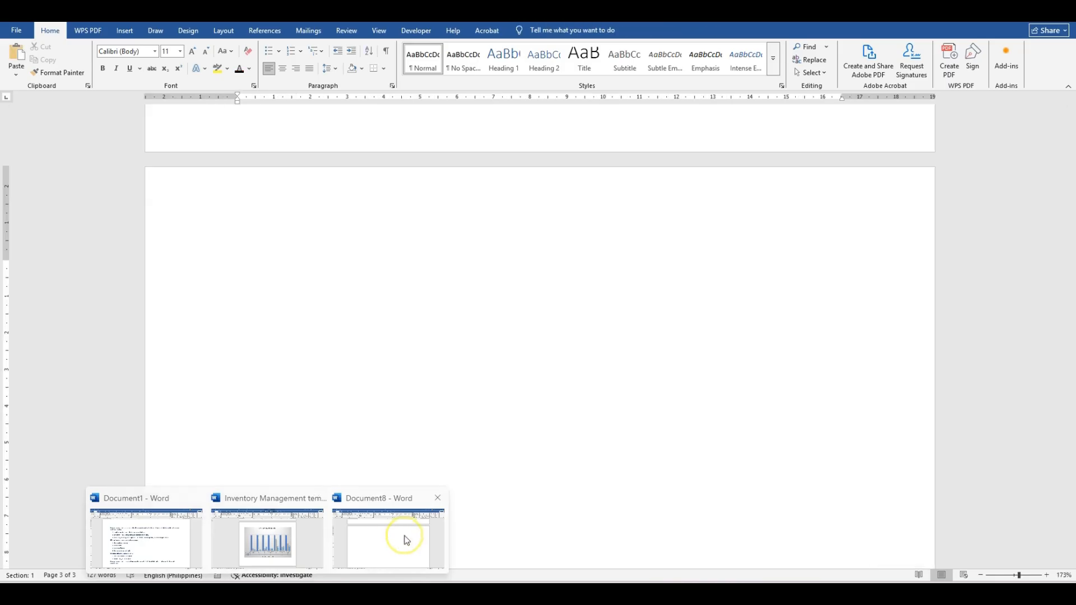
Step: Preview the column chart types and insert a Clustered Column chart on the blank third page
left_click(129, 34)
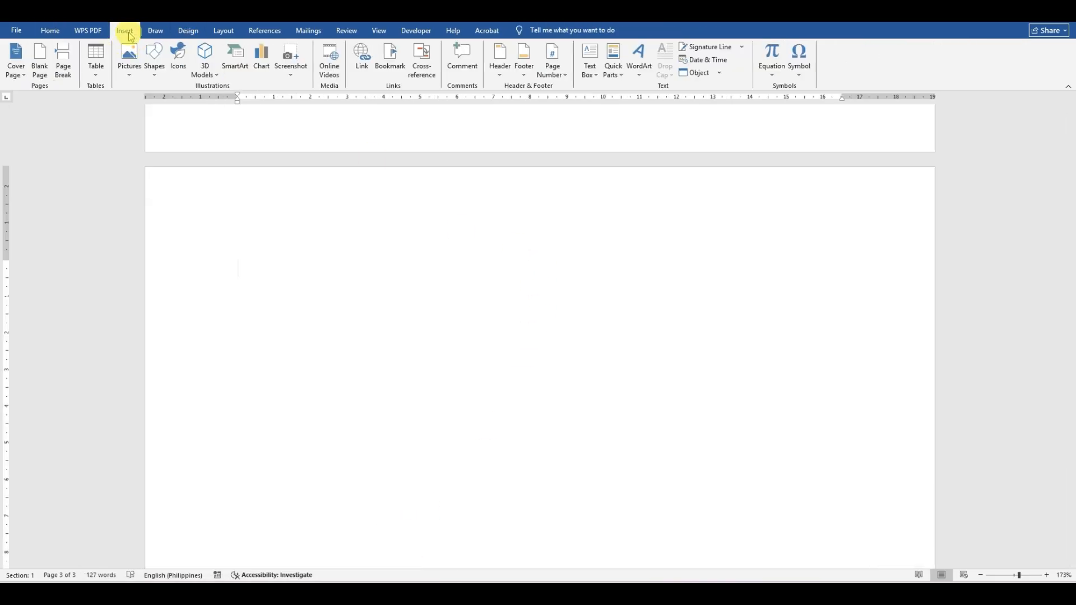
left_click(264, 66)
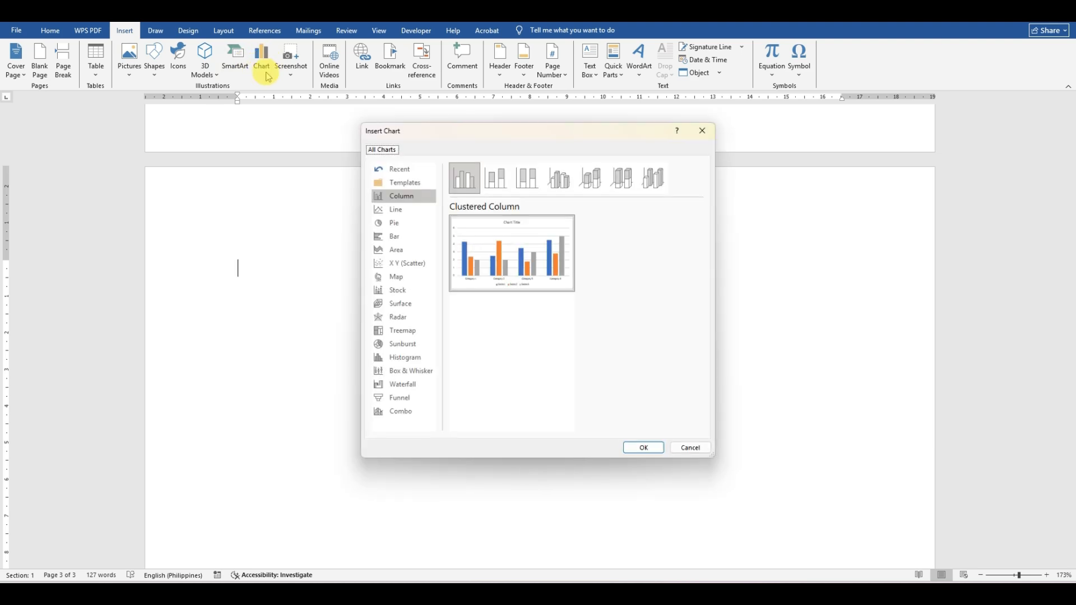
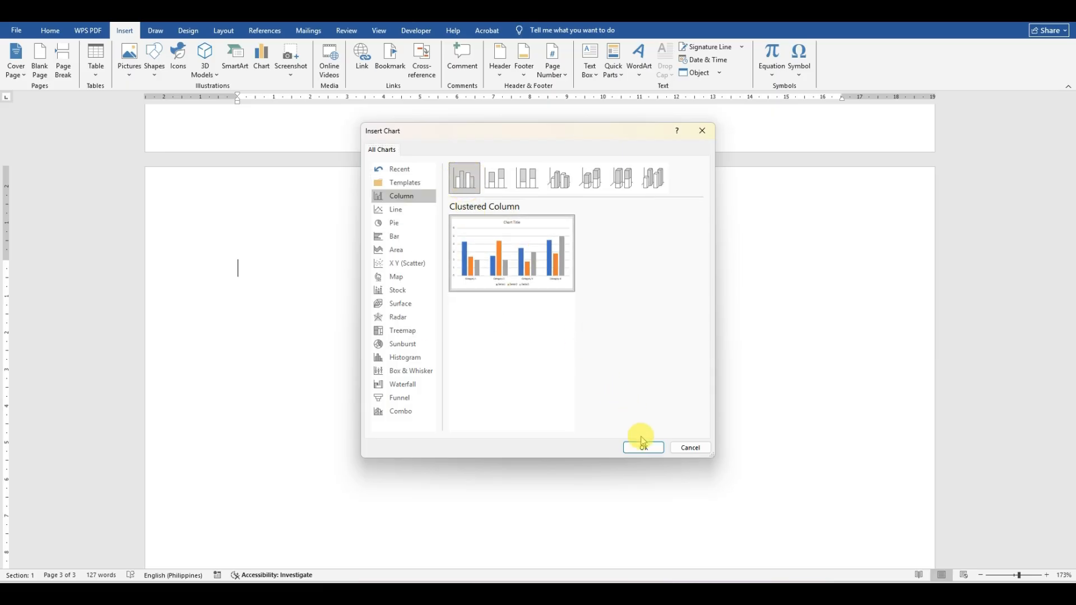
left_click(501, 180)
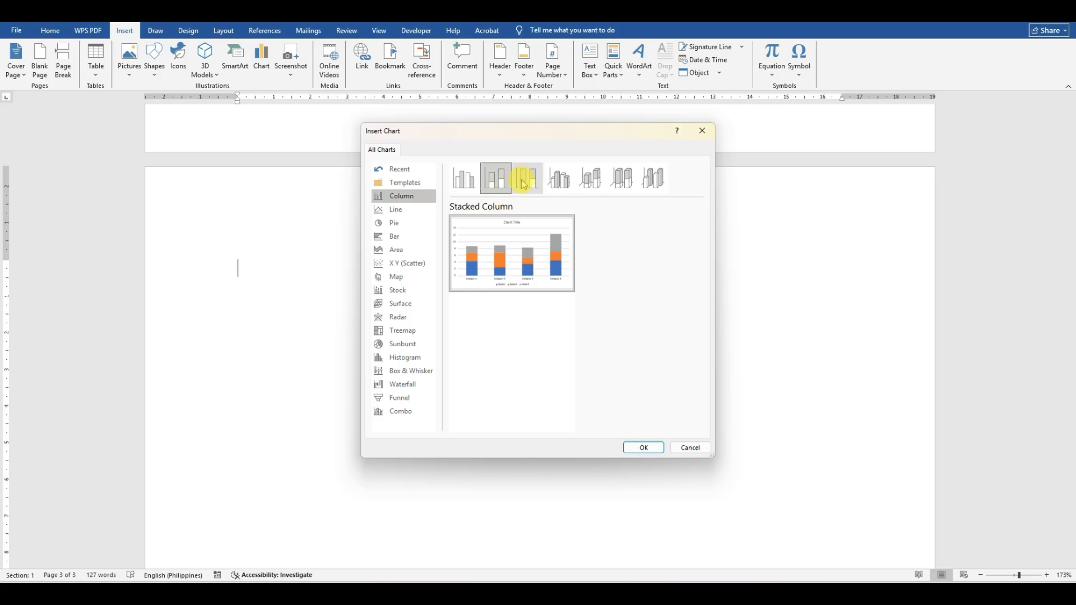
left_click(526, 179)
left_click(558, 179)
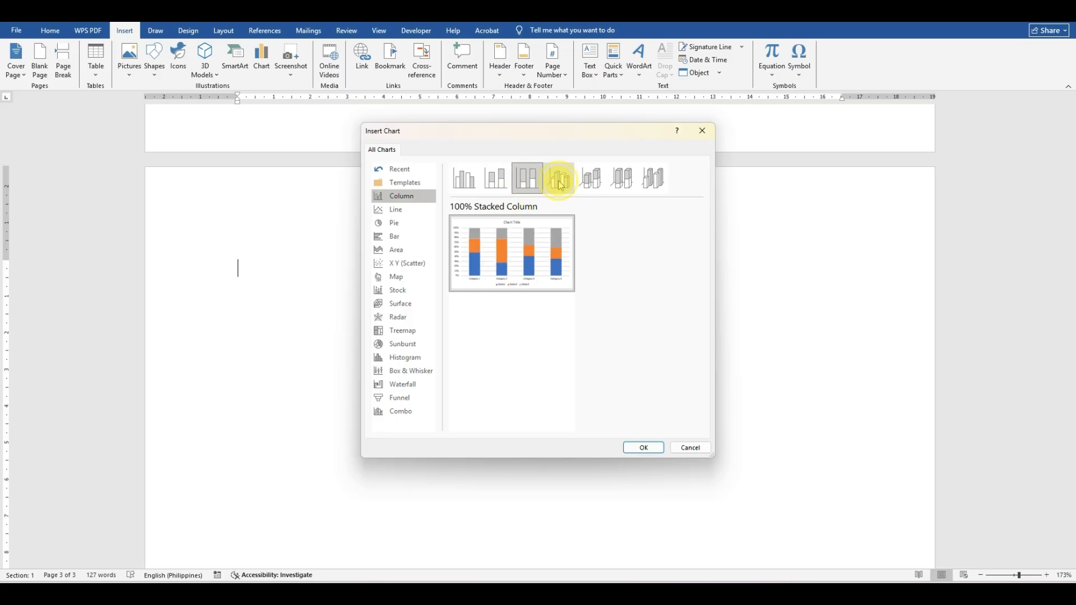
left_click(589, 181)
left_click(622, 179)
left_click(652, 179)
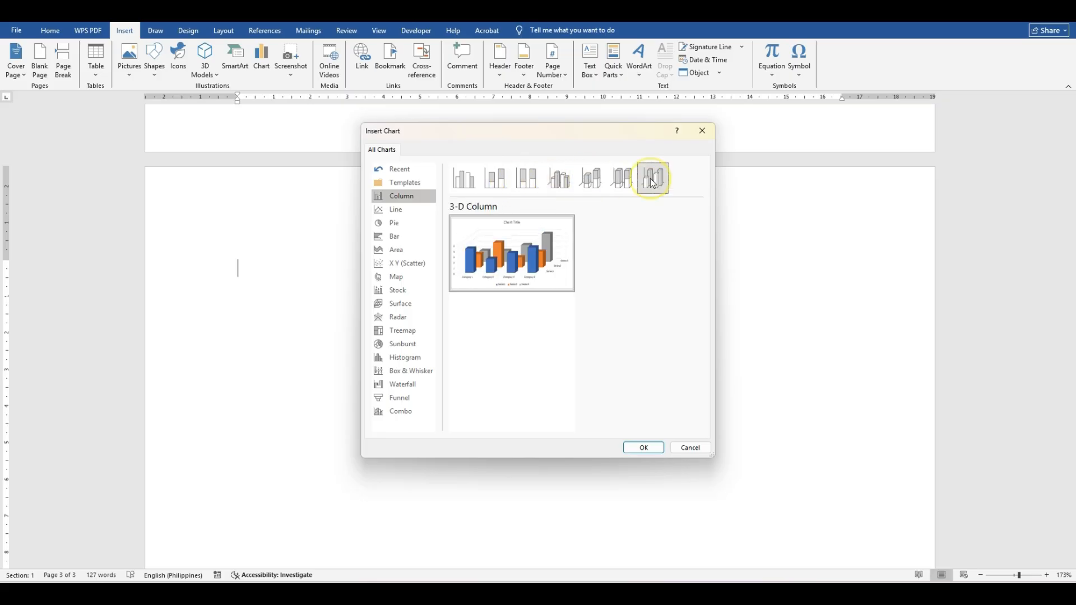
left_click(464, 178)
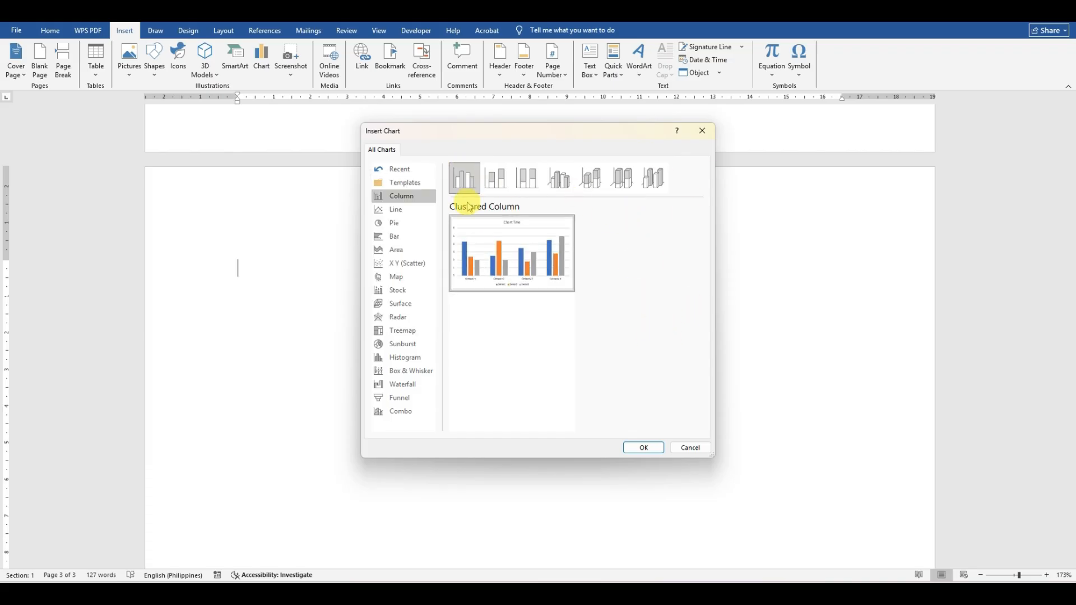
left_click(645, 447)
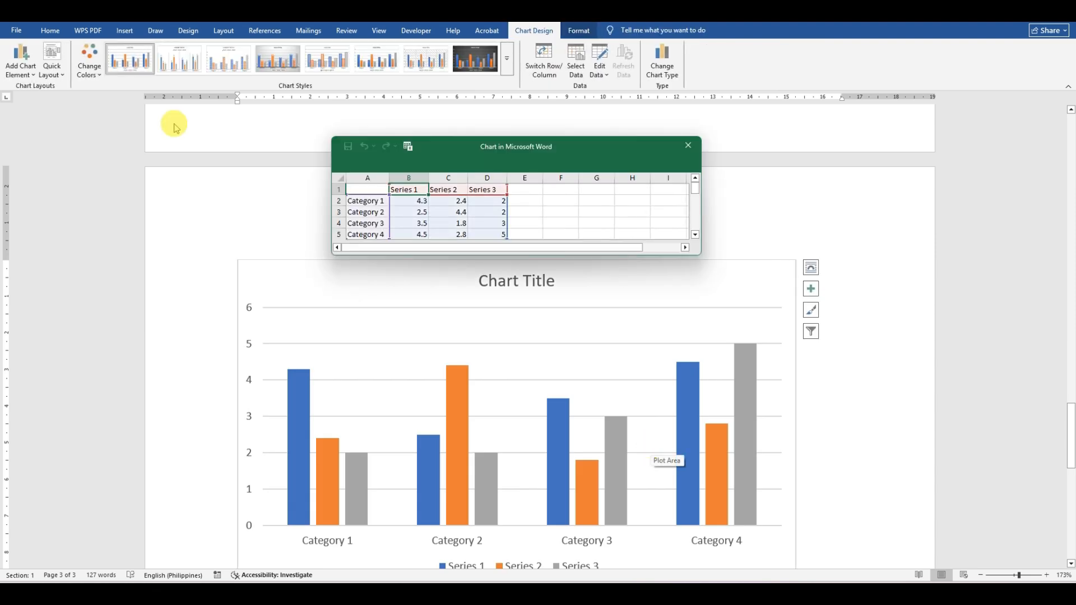
Step: Copy the product names from Nails to Anchors in the inventory table into the chart data sheet, starting at cell A2
left_click_drag(547, 145, 542, 226)
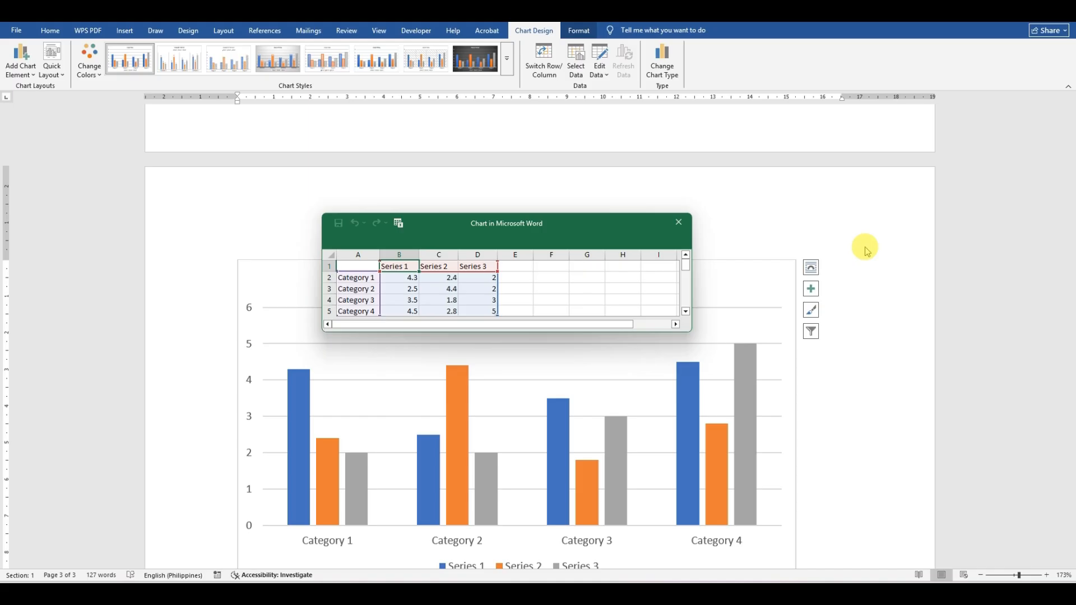
scroll(865, 249, "up", 3)
scroll(805, 266, "up", 15)
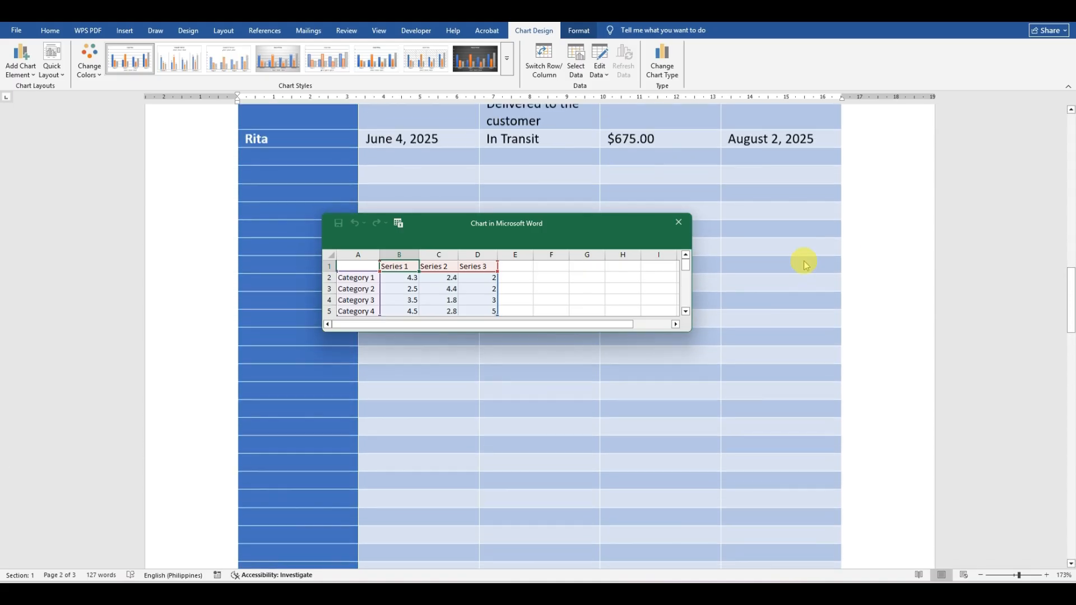
scroll(806, 266, "up", 5)
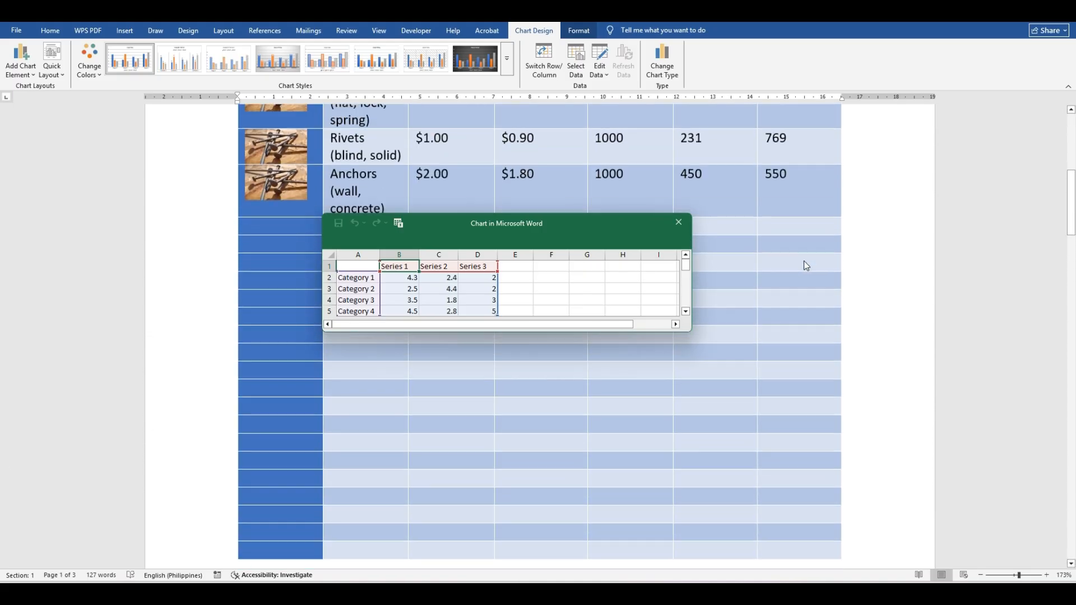
scroll(806, 266, "down", 1)
scroll(805, 266, "down", 4)
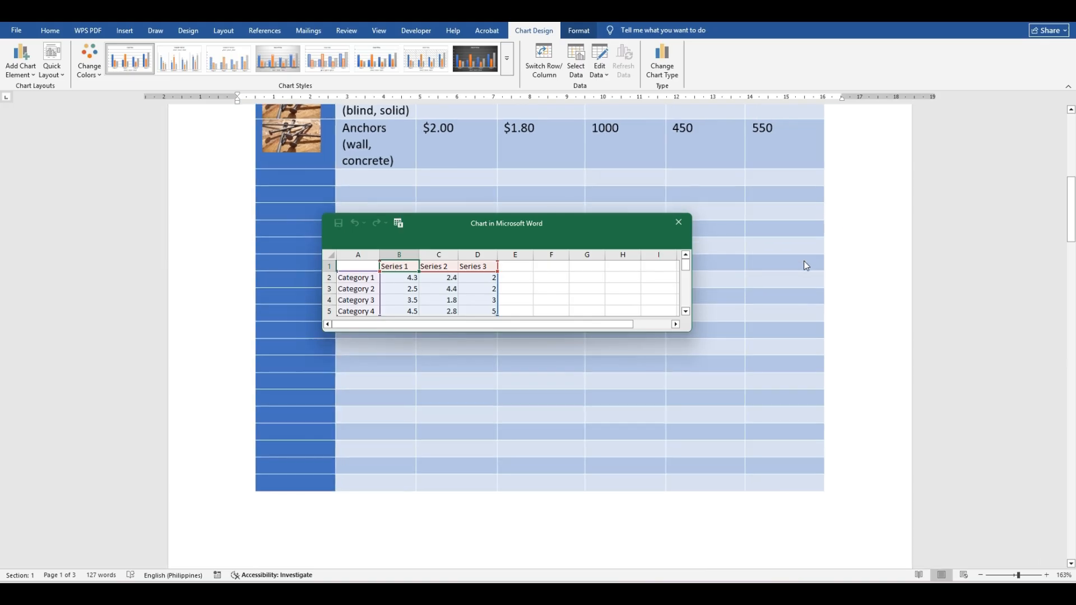
scroll(806, 265, "down", 3)
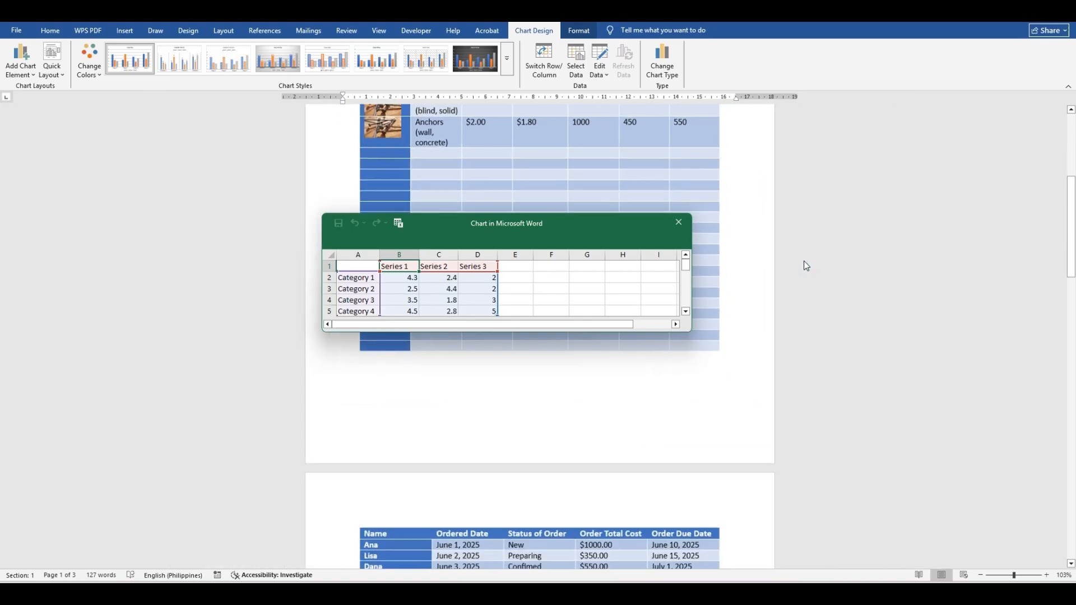
scroll(792, 263, "up", 3)
scroll(791, 263, "up", 3)
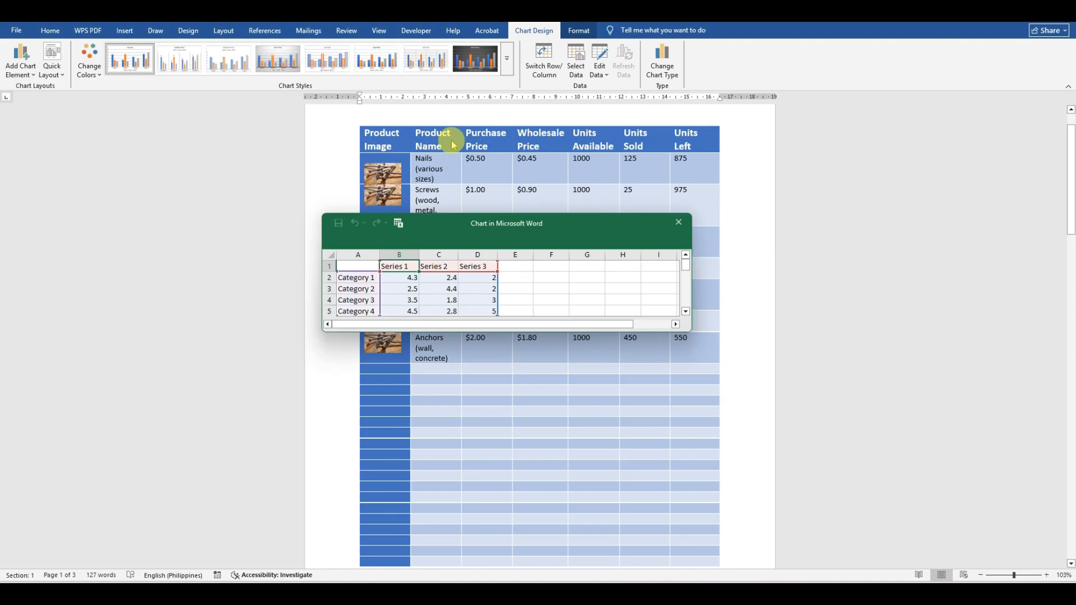
left_click(417, 160)
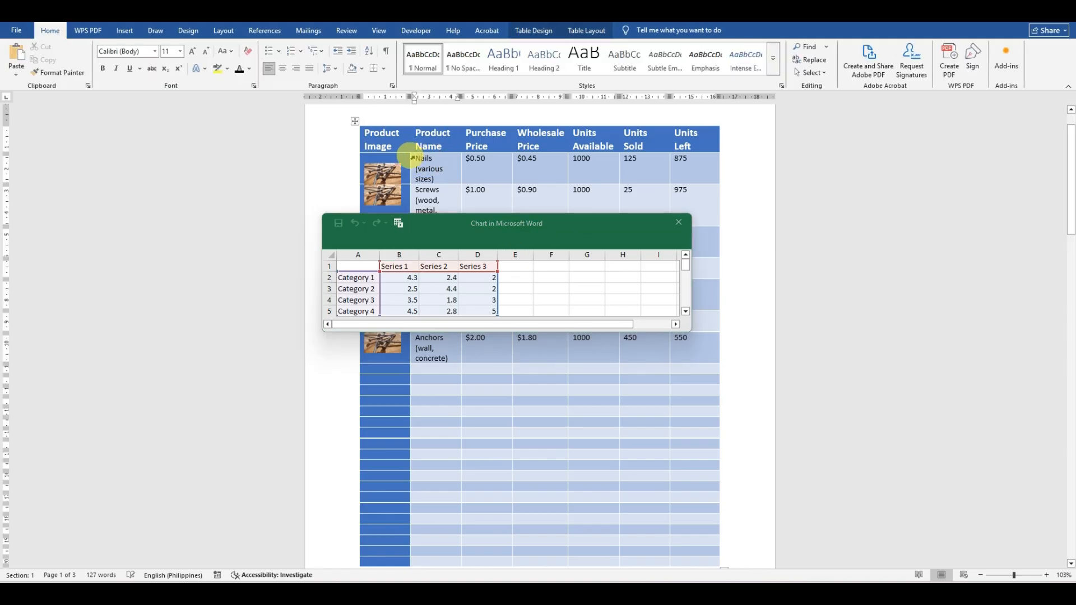
left_click_drag(417, 158, 454, 246)
left_click_drag(448, 305, 444, 348)
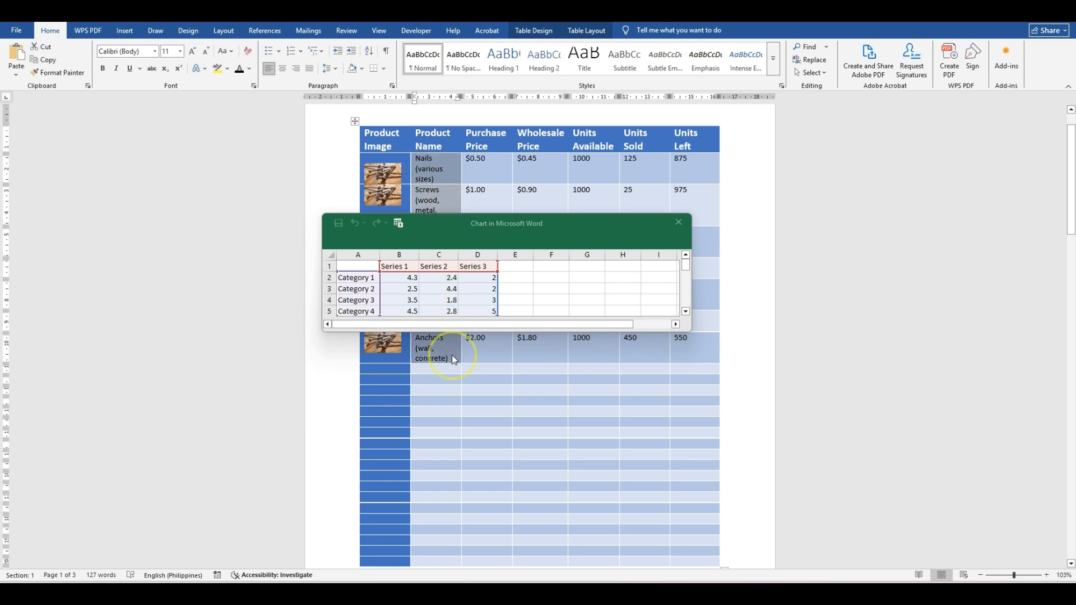
left_click(358, 278)
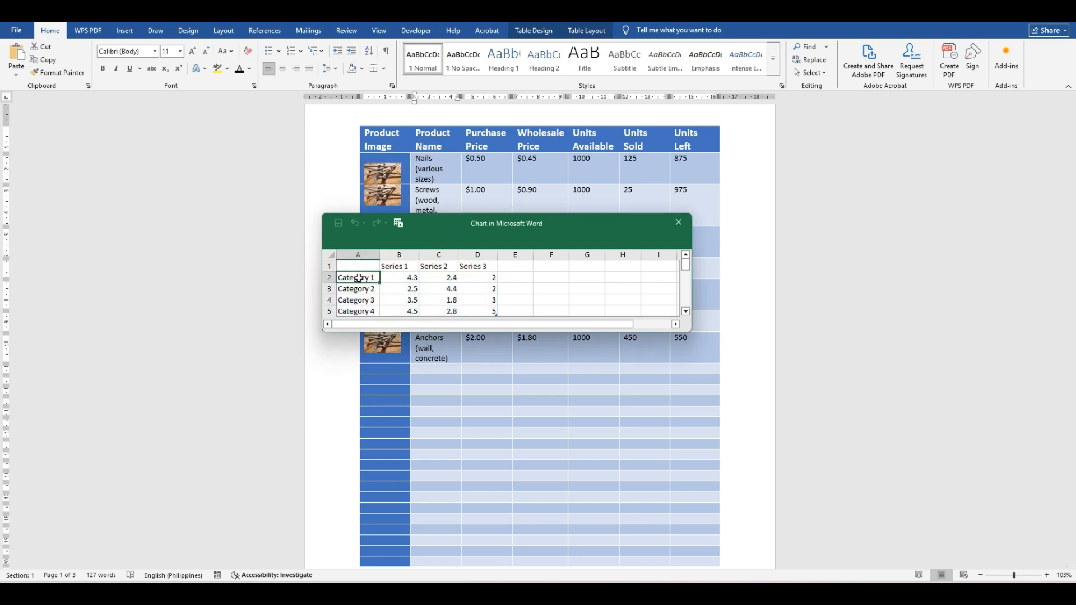
key("ctrl+v")
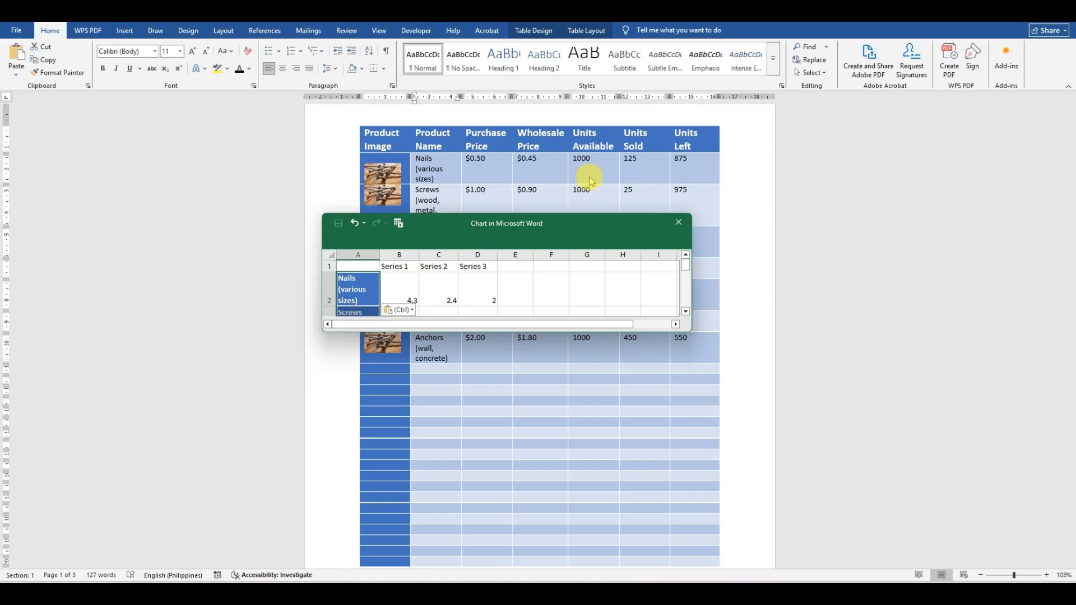
Step: Copy the Units Available values for all seven products into the chart data sheet, starting at cell B2
left_click(576, 157)
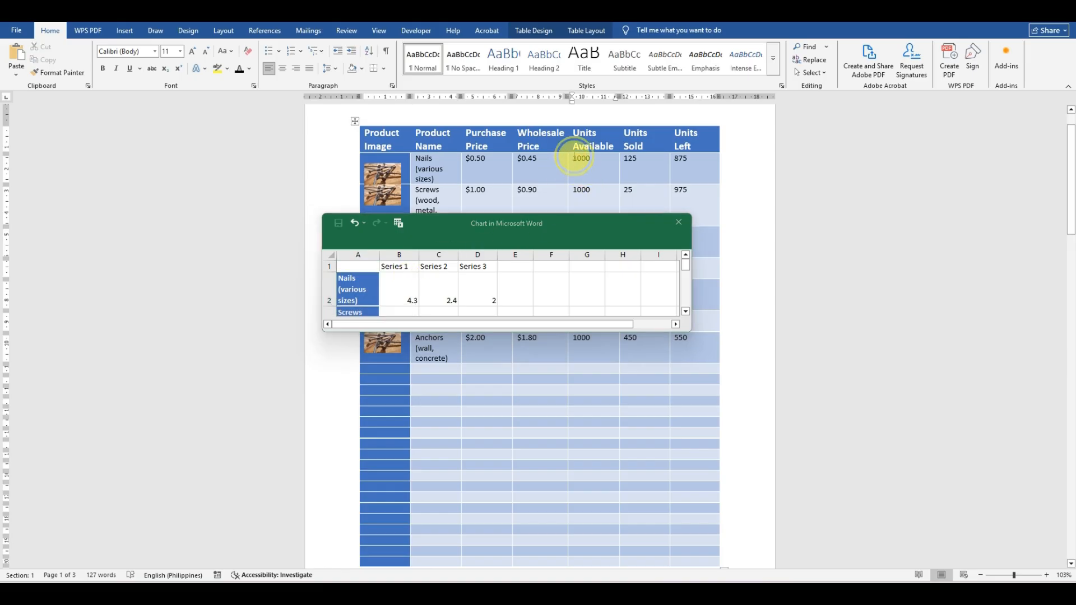
left_click_drag(574, 157, 599, 341)
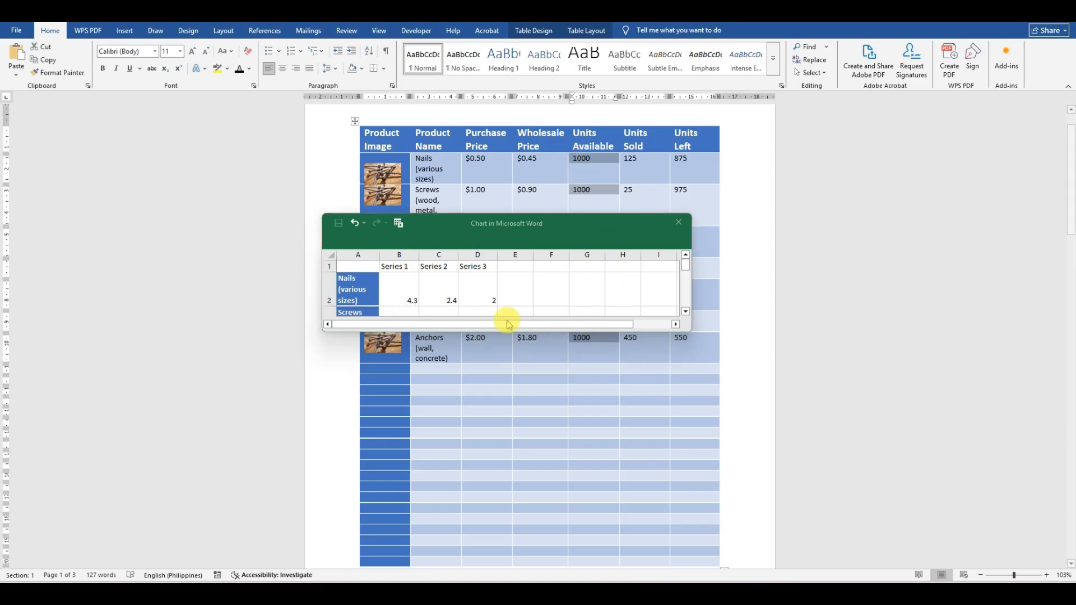
left_click(404, 296)
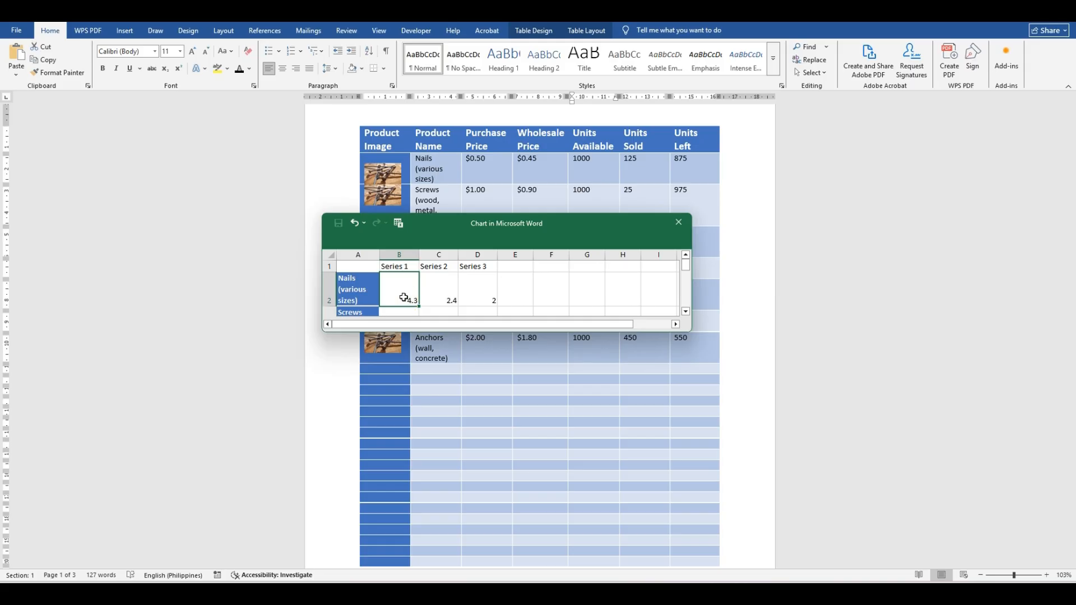
key("ctrl+v")
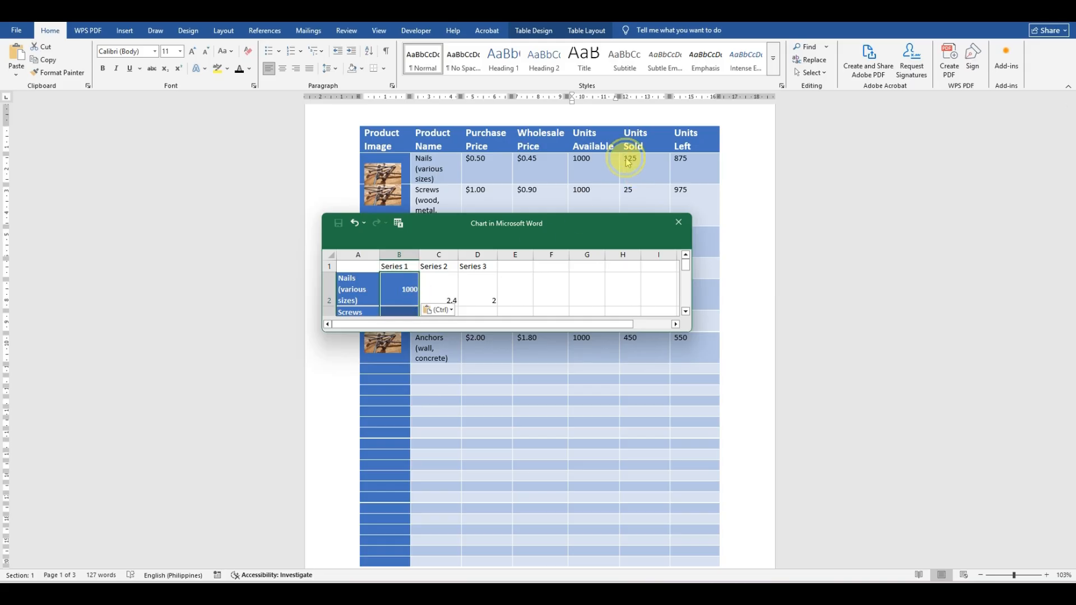
Step: Copy the Units Sold values into the chart data sheet from cell C2 and the Units Left values from cell D2
left_click_drag(627, 163, 665, 348)
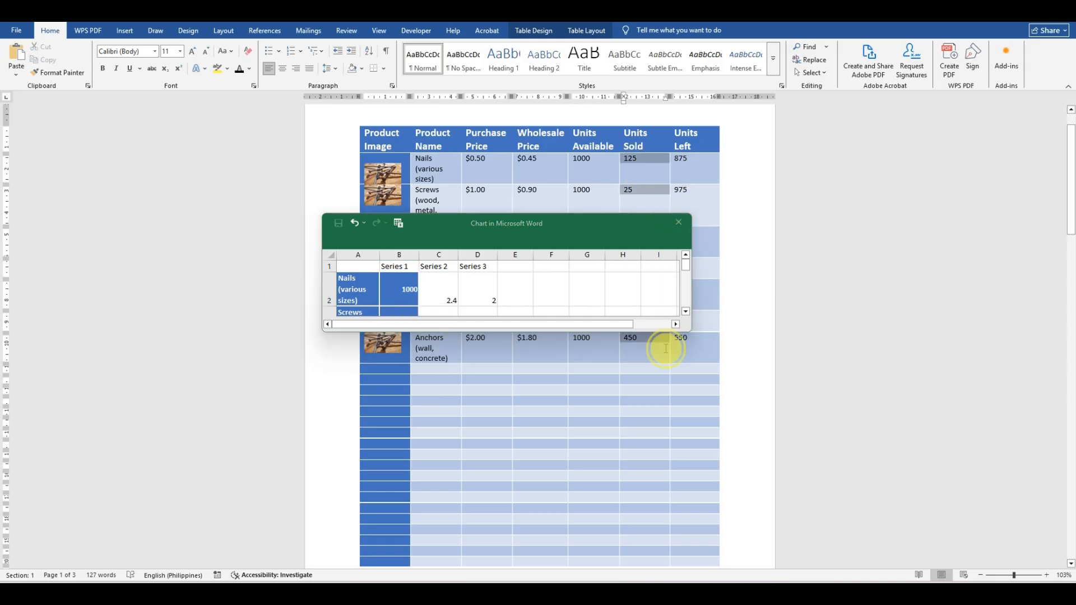
left_click(439, 285)
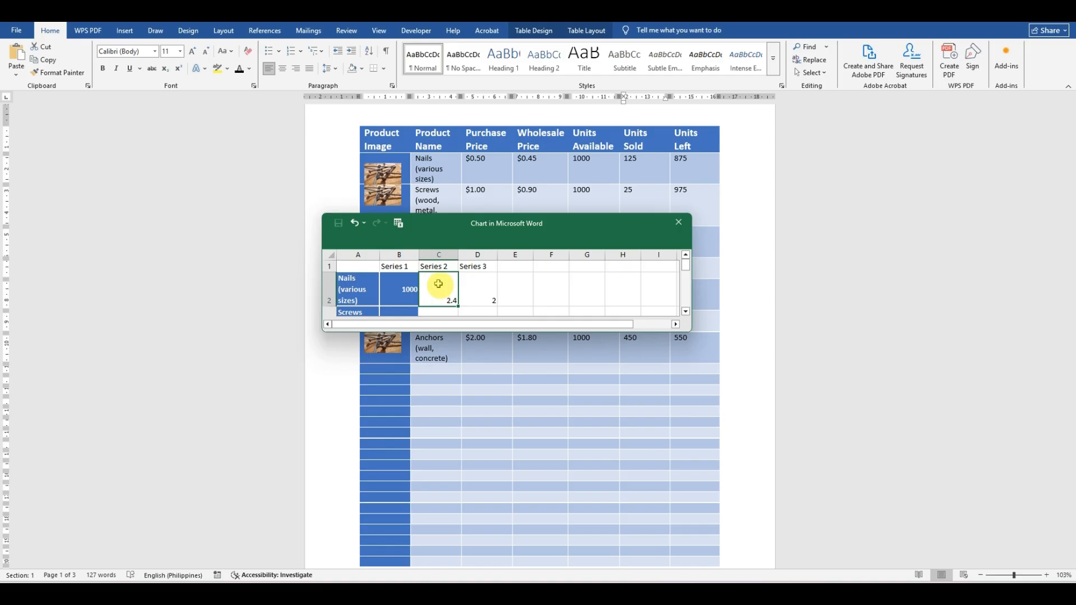
key("ctrl+v")
left_click_drag(678, 159, 708, 358)
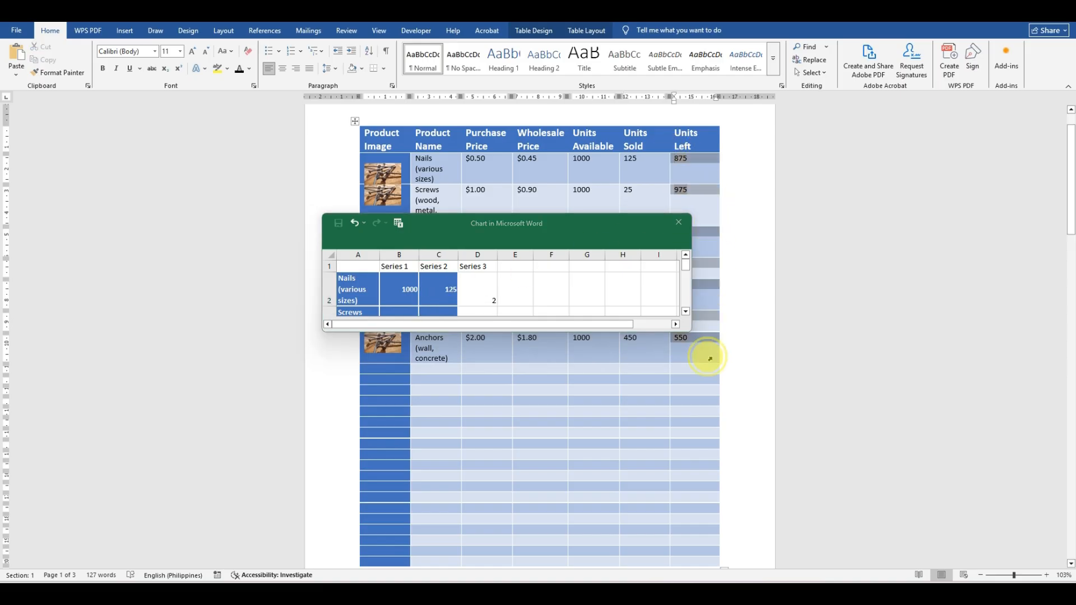
left_click(470, 284)
key("ctrl+v")
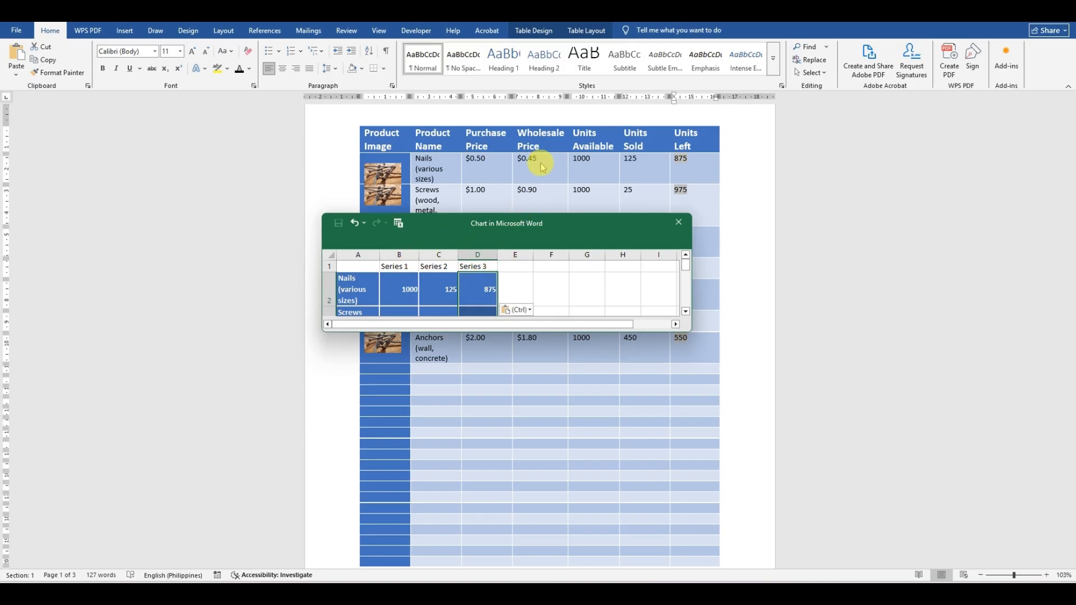
Step: Copy the Units Available, Units Sold and Units Left headers from the inventory table into the chart data sheet, starting at cell B1
left_click(580, 141)
left_click_drag(580, 140, 694, 144)
key("ctrl+c")
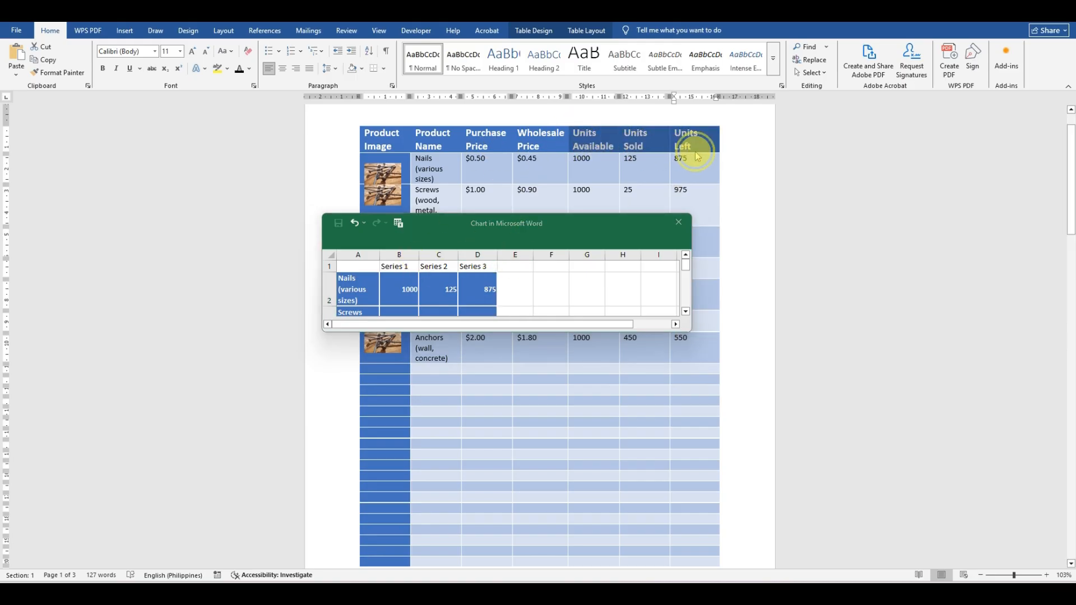
right_click(456, 297)
left_click(397, 267)
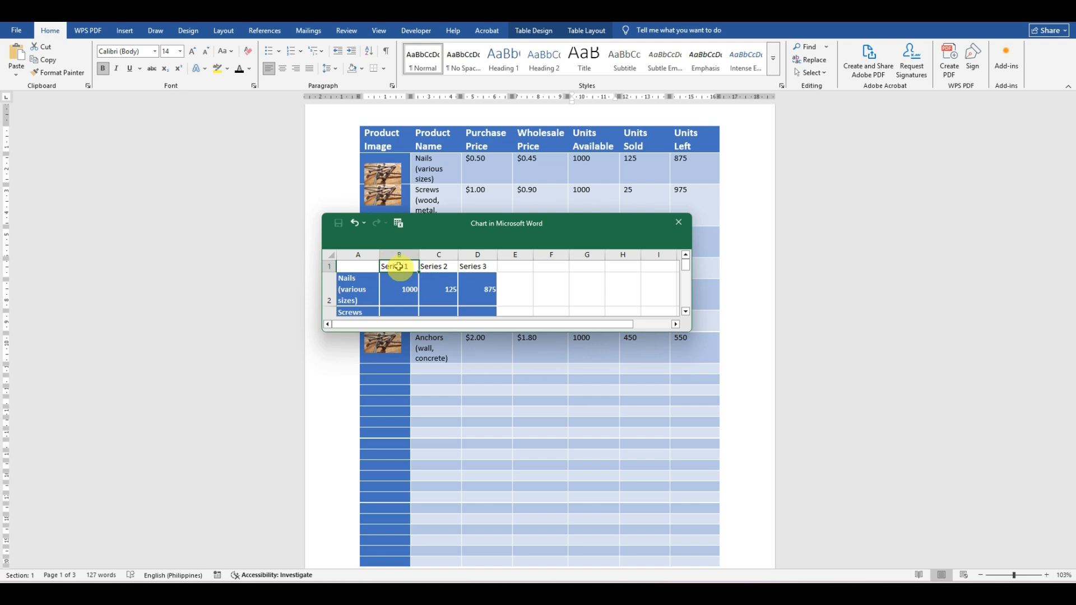
key("ctrl+v")
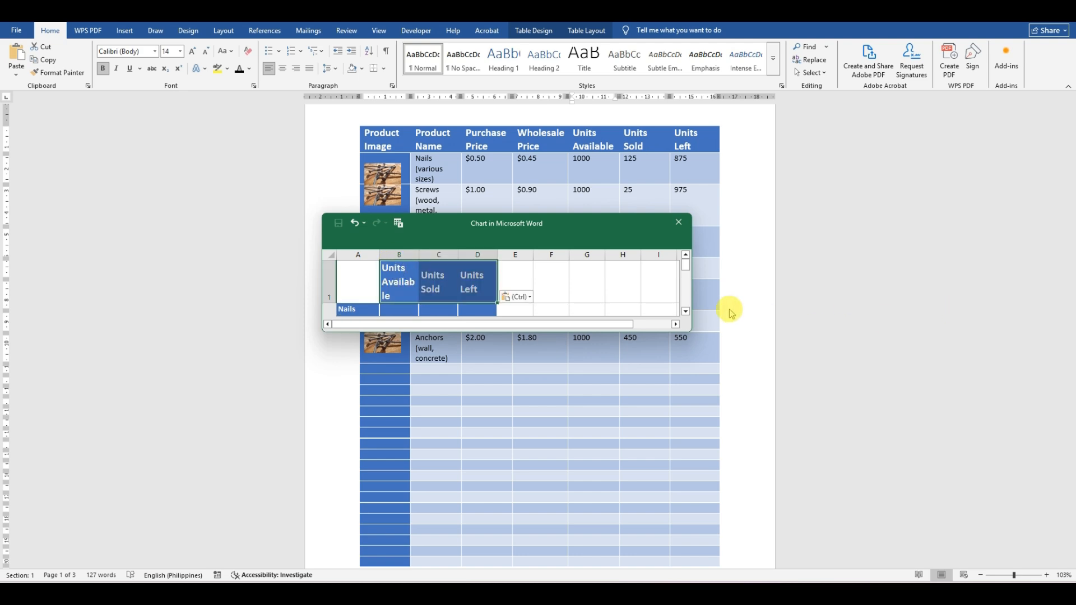
Step: Return to the column chart on the third page and close its data sheet
left_click(752, 312)
scroll(751, 313, "down", 10)
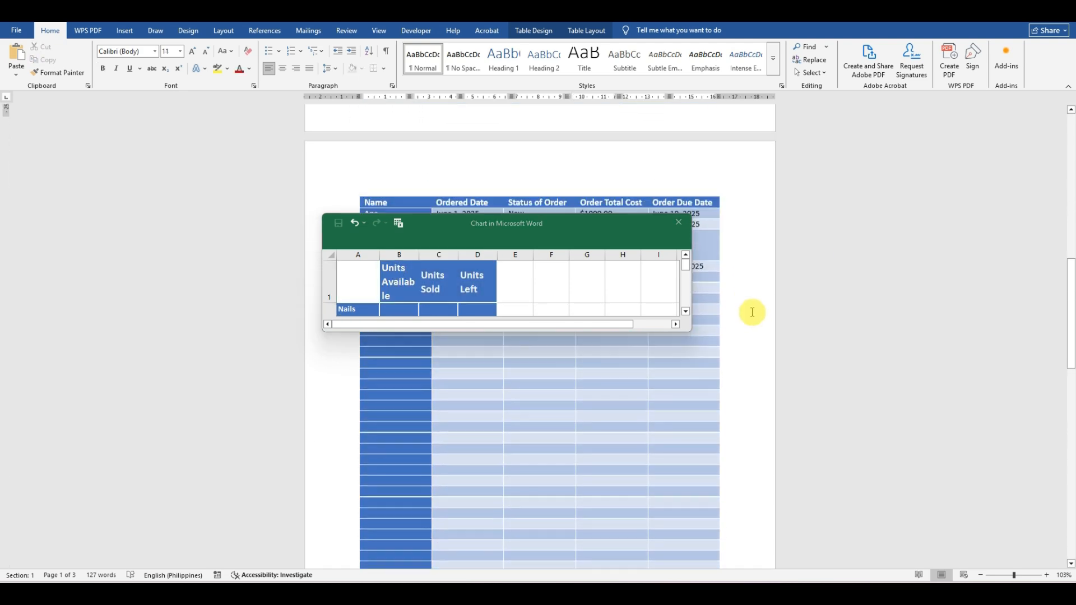
scroll(752, 312, "down", 15)
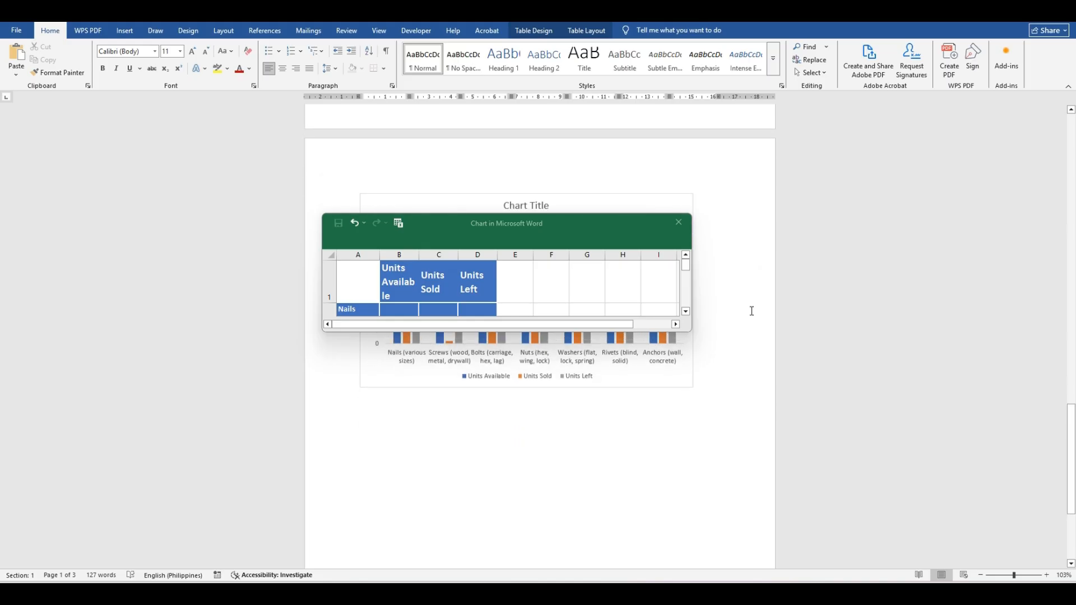
scroll(751, 311, "down", 4)
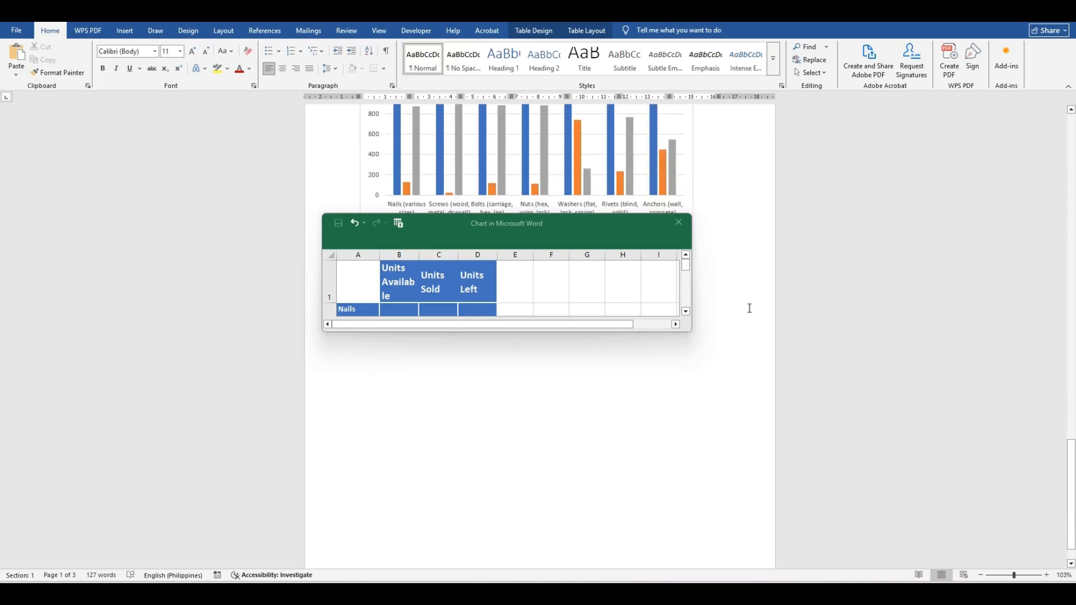
scroll(749, 308, "up", 5)
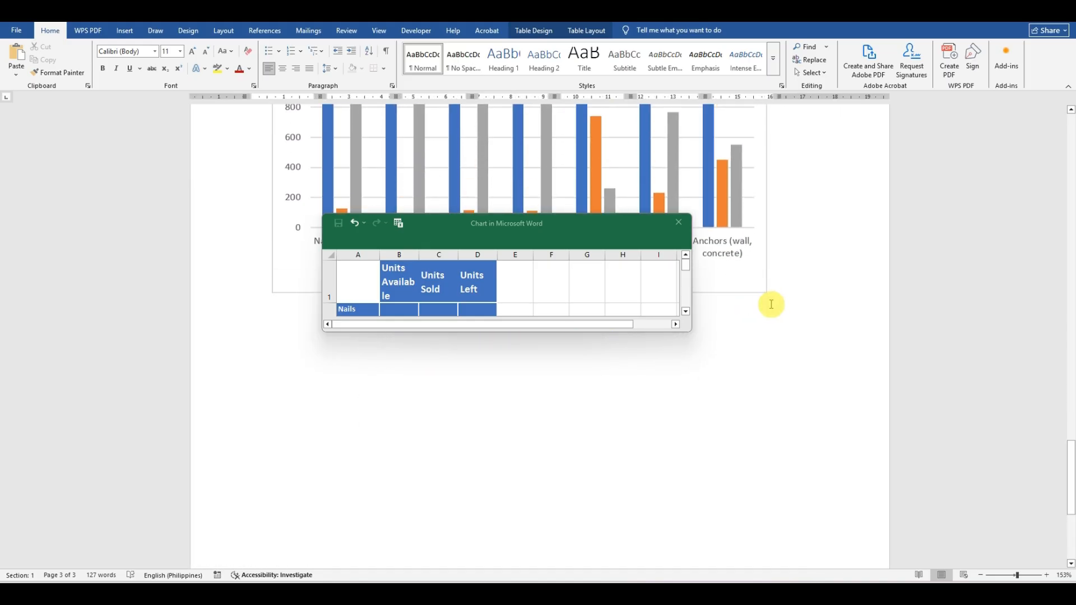
scroll(771, 305, "up", 3)
left_click(678, 222)
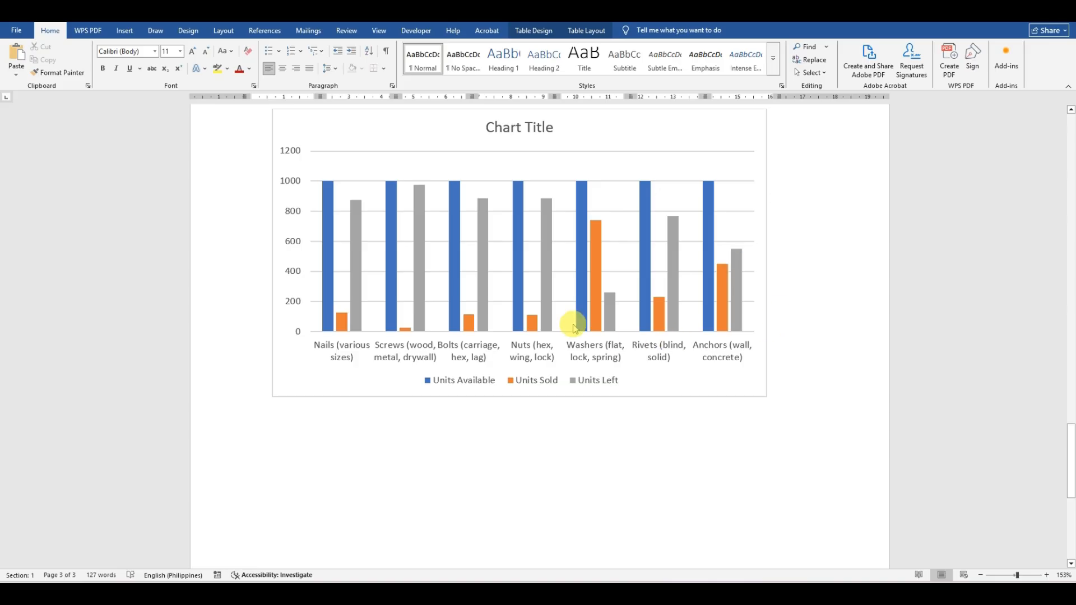
scroll(722, 333, "up", 3)
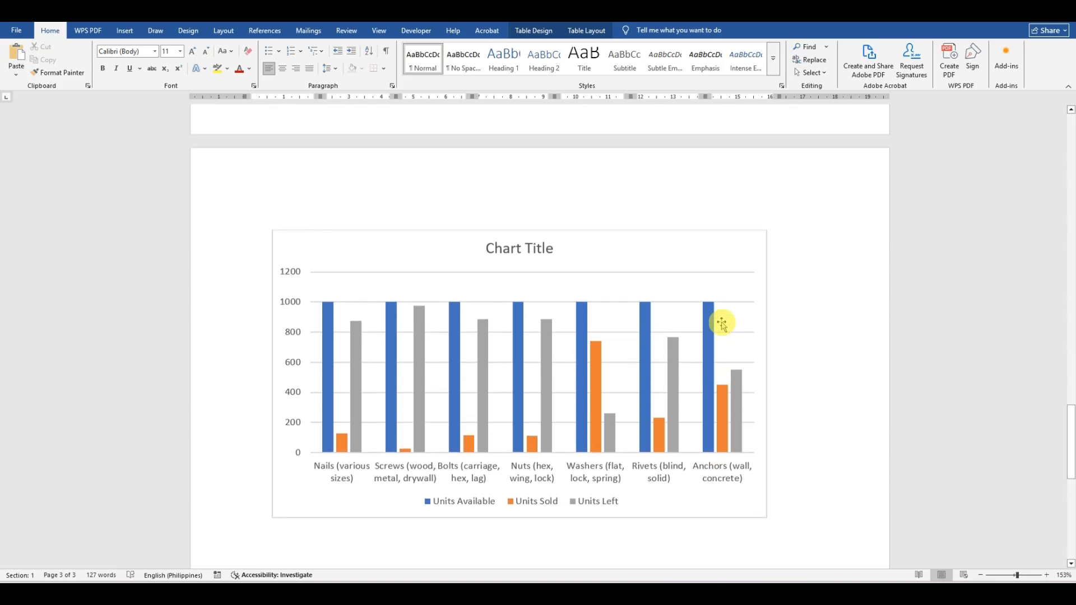
Step: Apply the gray gradient chart style with data labels inside the columns to the clustered column chart
left_click(731, 248)
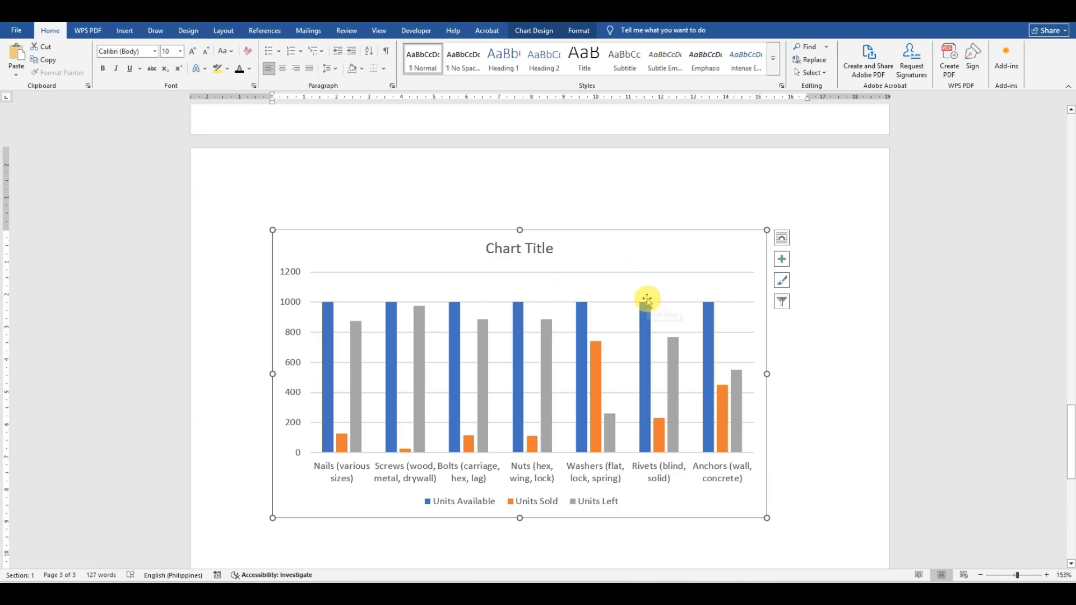
left_click(782, 280)
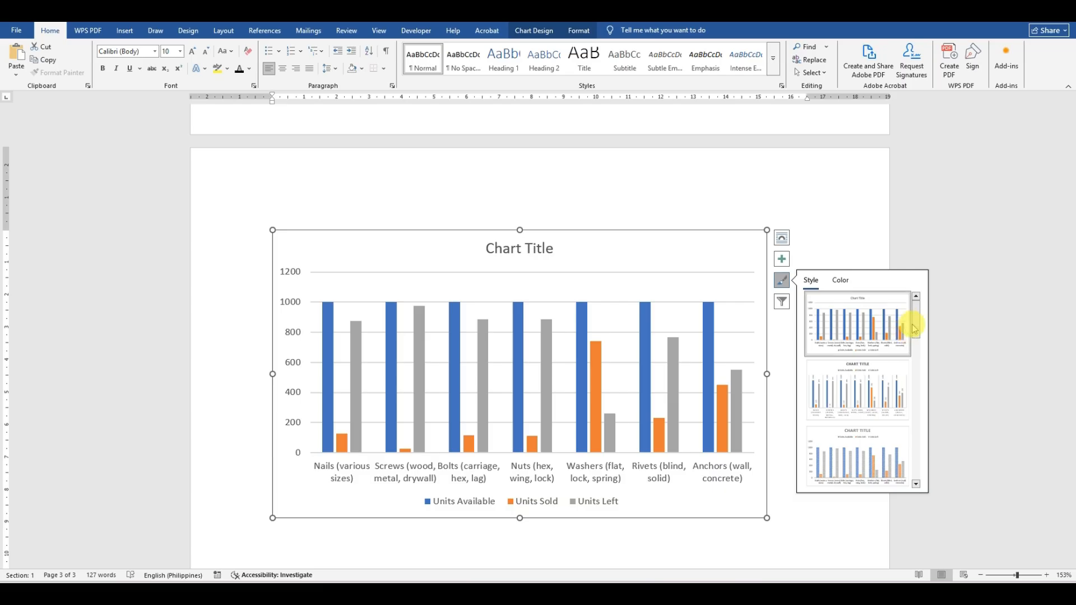
scroll(917, 329, "down", 2)
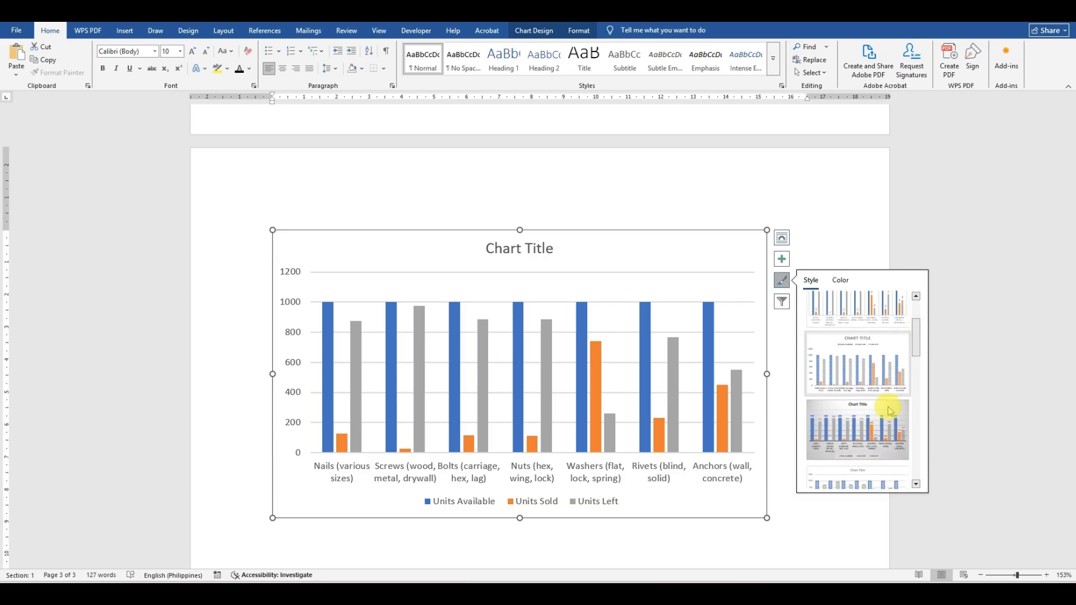
left_click(888, 415)
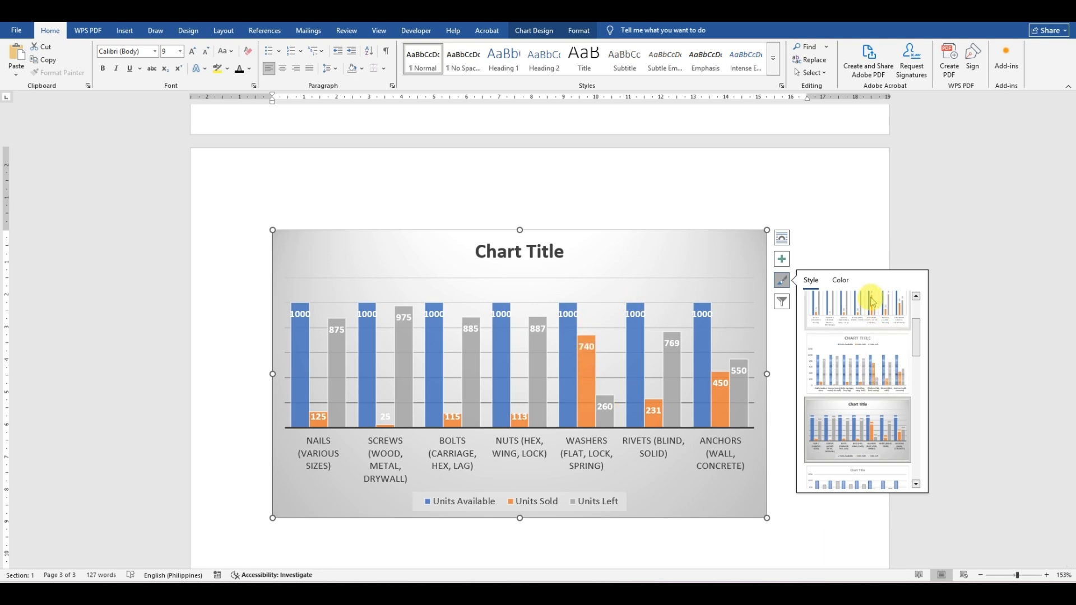
Step: Try the blue Monochromatic palette and the second Colorful palette on the chart, and return to the first Colorful palette
left_click(845, 282)
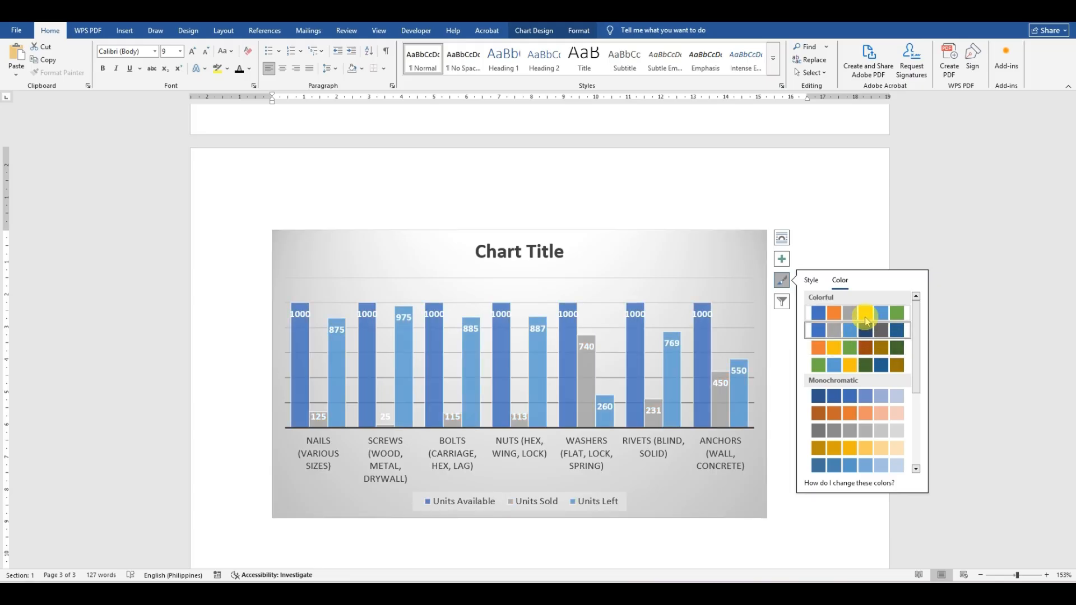
left_click(866, 394)
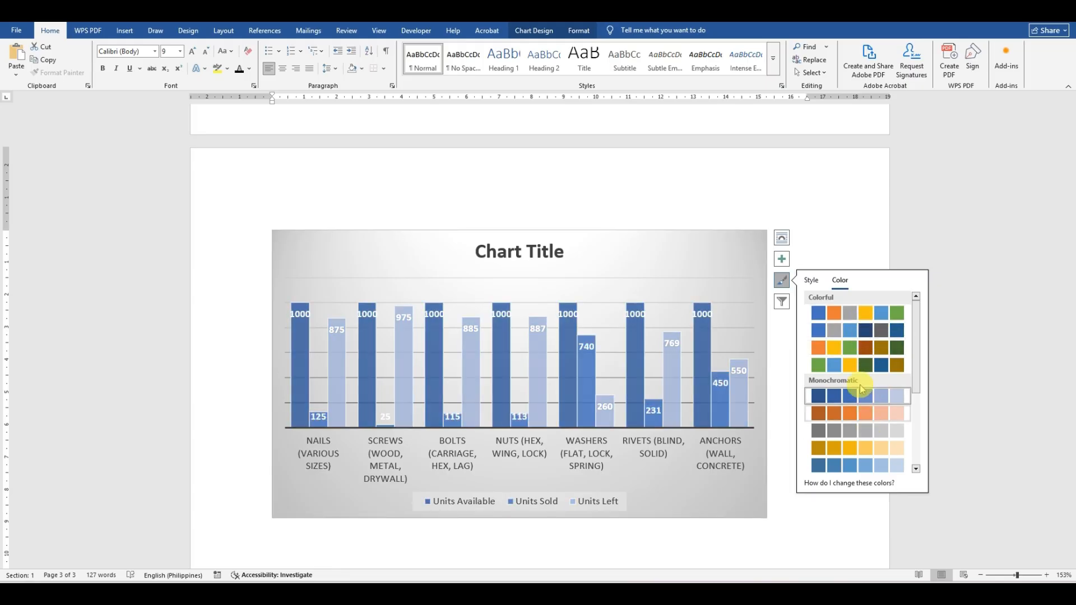
left_click(872, 331)
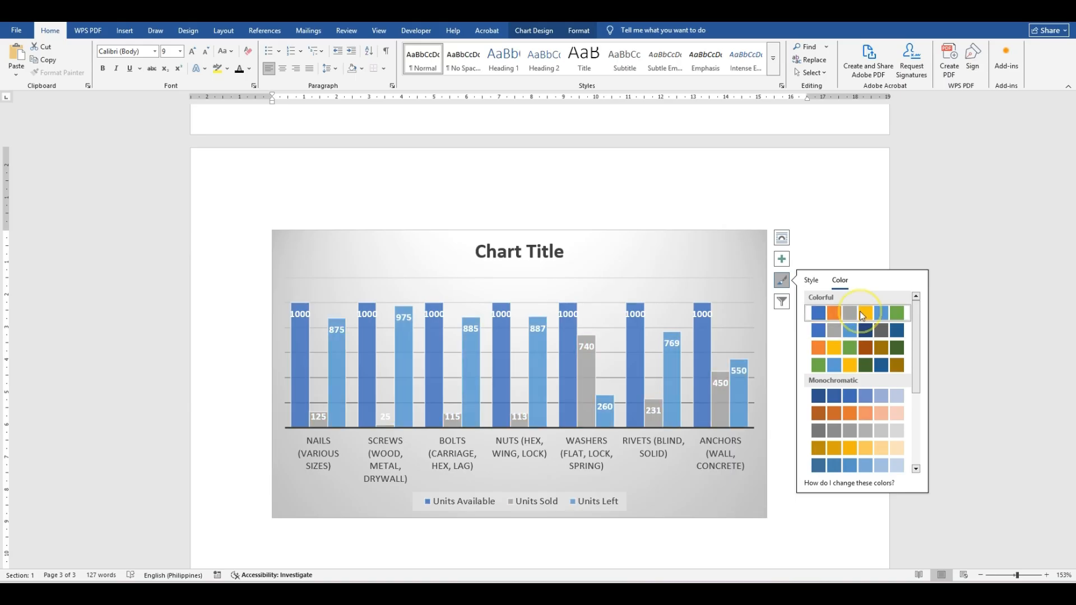
left_click(859, 311)
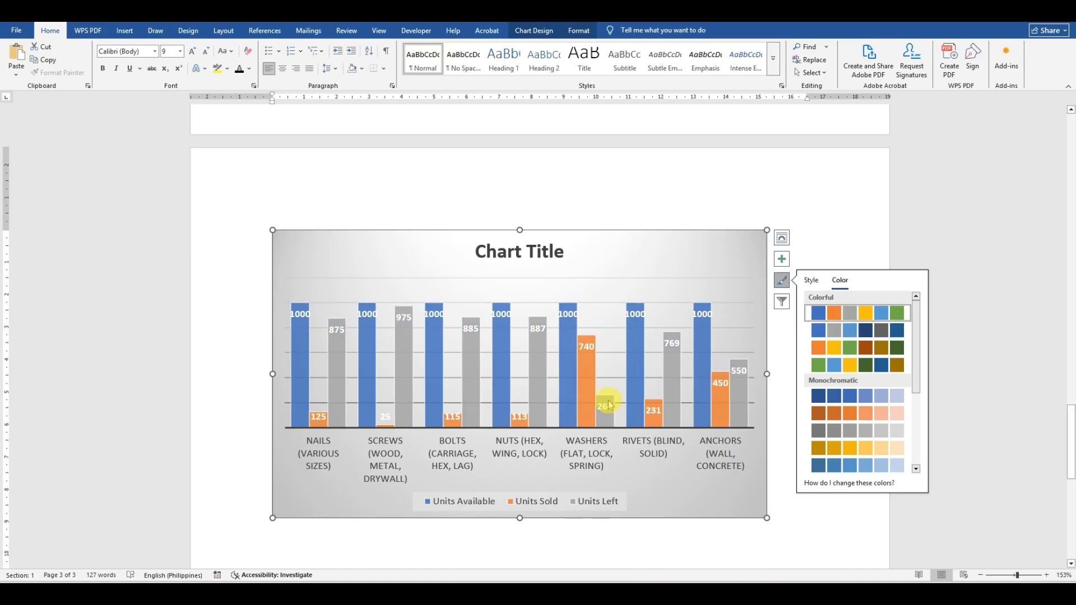
Step: Add a Data Table element beneath the chart's columns
left_click(782, 260)
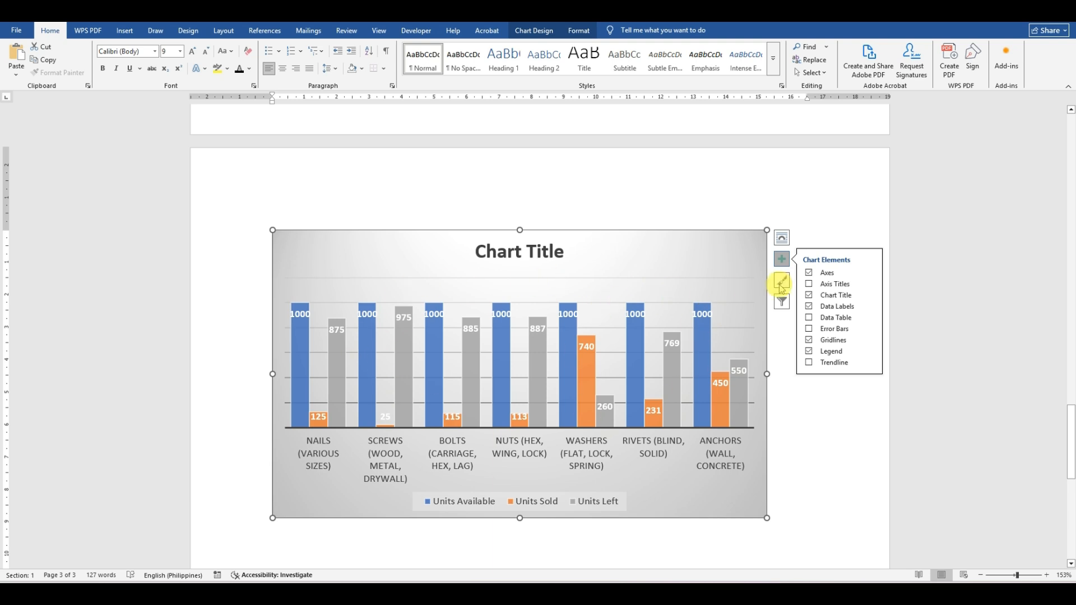
left_click(808, 317)
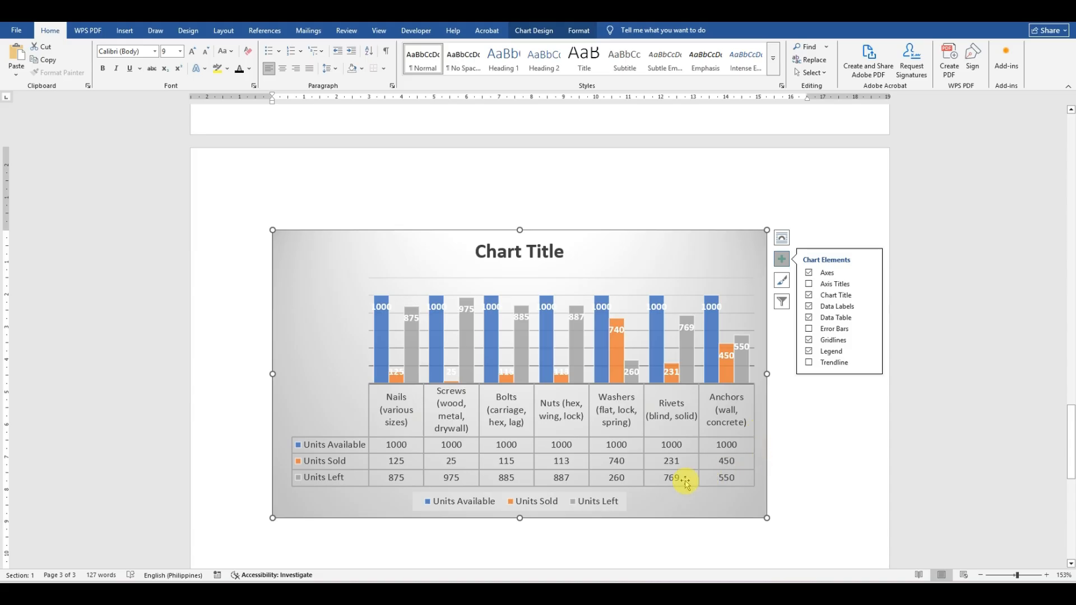
left_click(846, 424)
Step: Enlarge the chart to about 17 cm wide and about 10 cm high
left_click(684, 270)
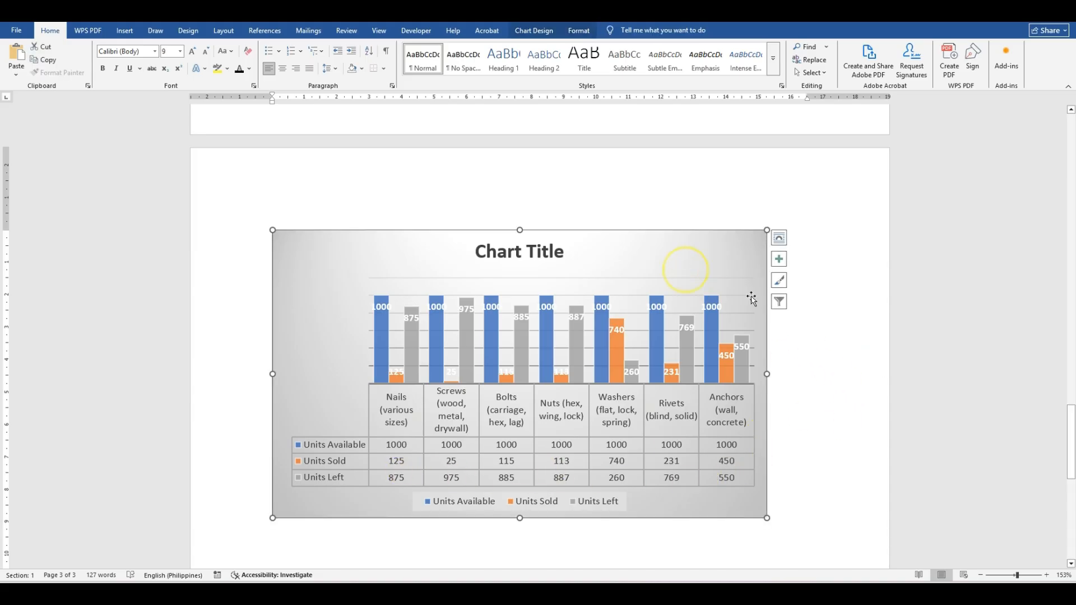
left_click_drag(766, 374, 829, 374)
scroll(569, 437, "down", 3)
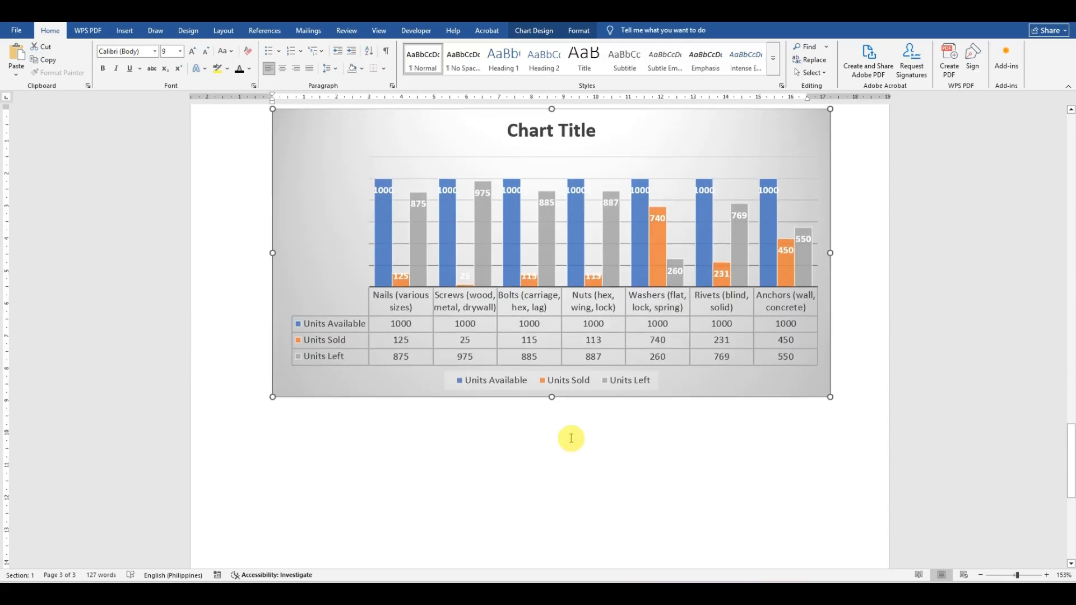
left_click_drag(552, 397, 562, 441)
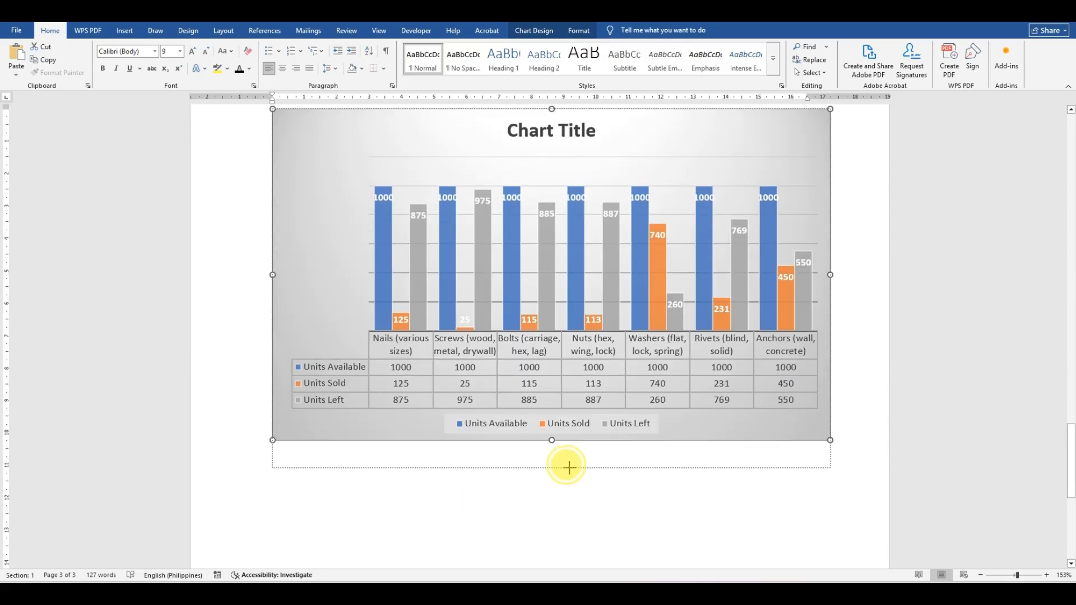
left_click(751, 512)
Step: Replace the chart's placeholder title with INVENTORY COMPARISON TABLE
scroll(751, 512, "up", 2)
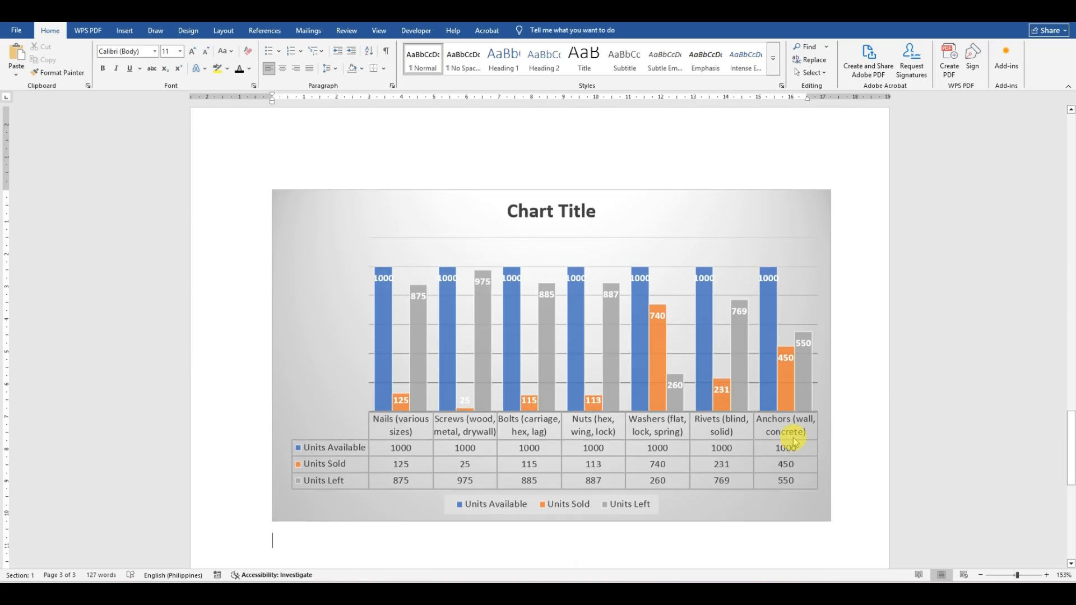
left_click(577, 215)
type("INve")
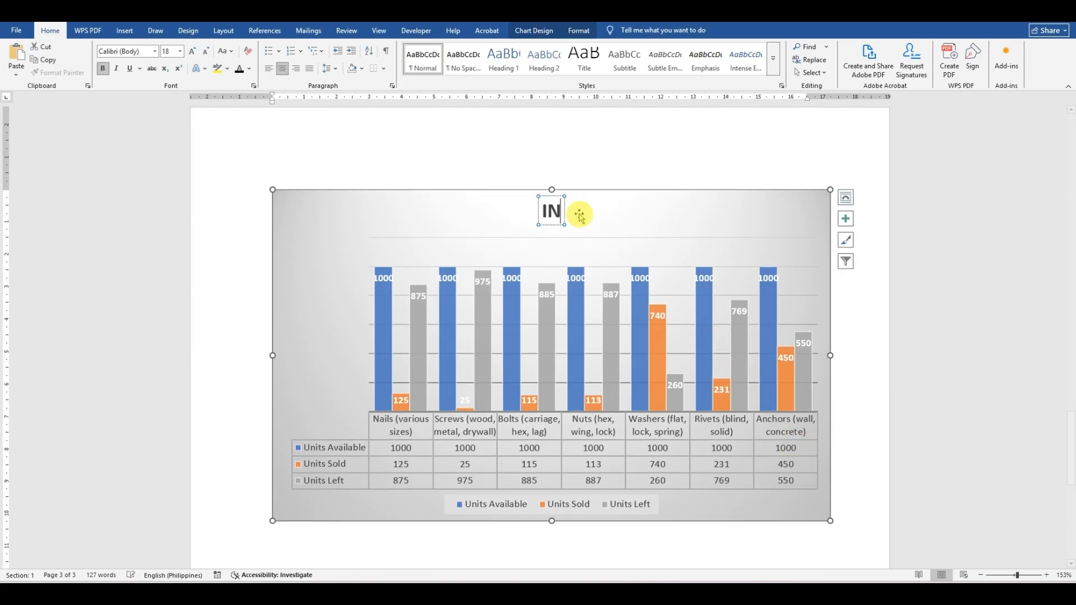
key("BackSpace")
key("BackSpace")
type("VENT")
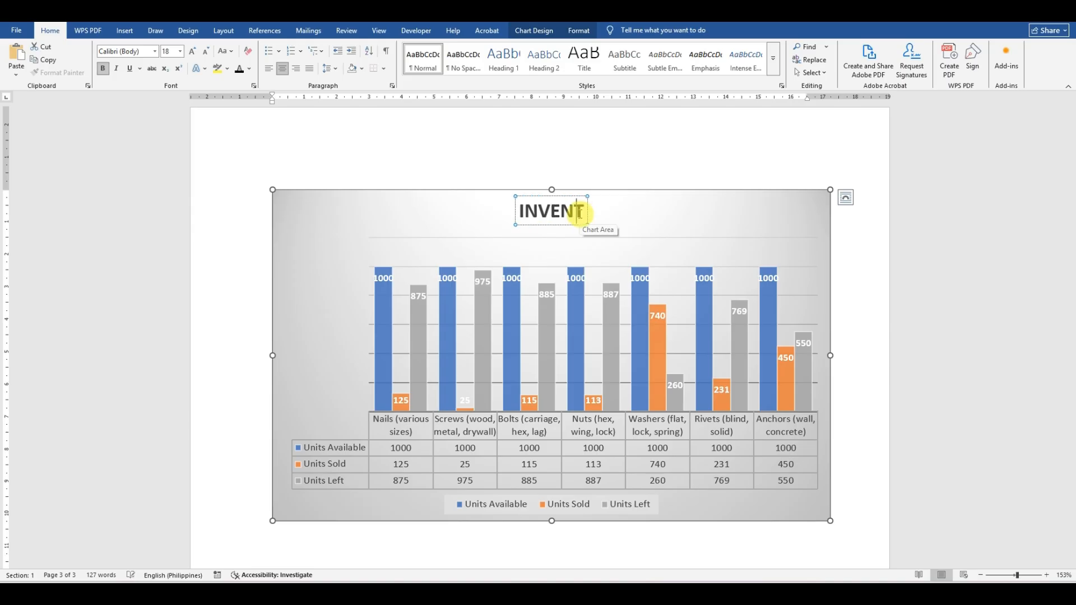
type("PR")
key("BackSpace")
key("BackSpace")
type("ORY")
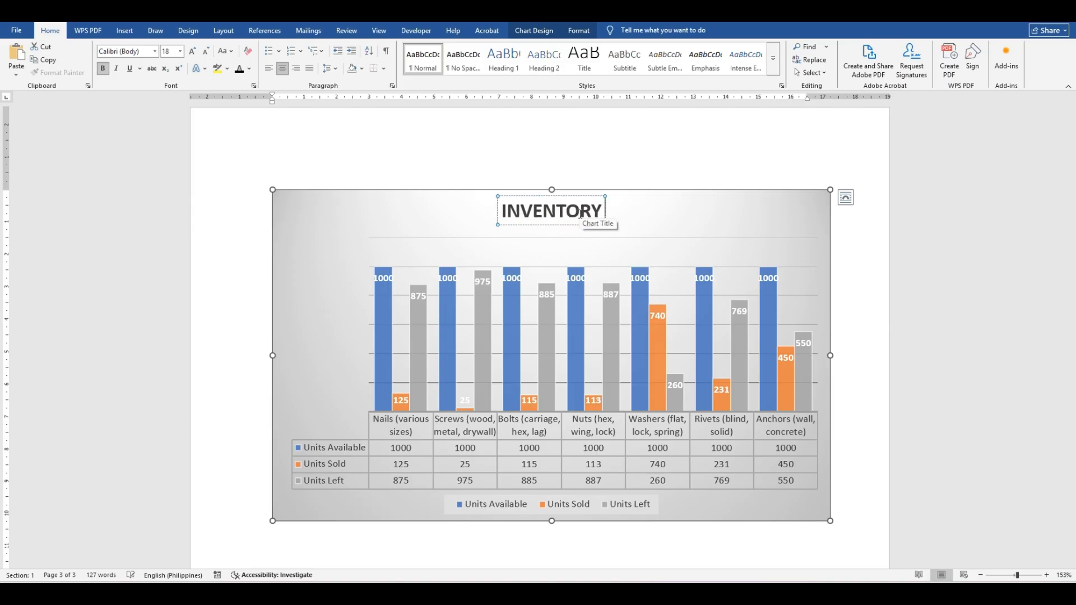
type(" COMPARISON TABLE")
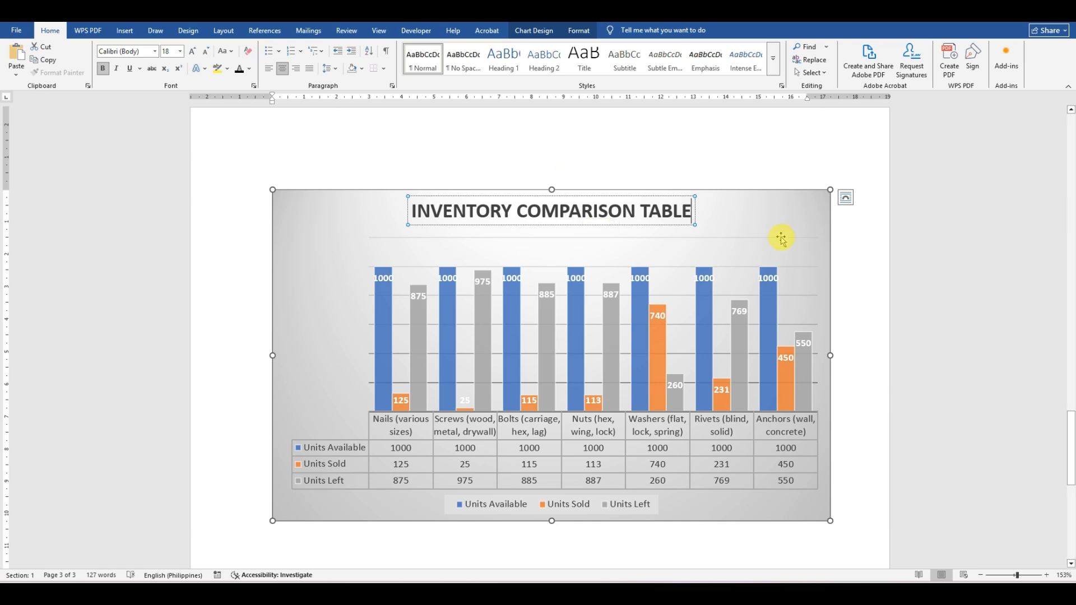
left_click(856, 286)
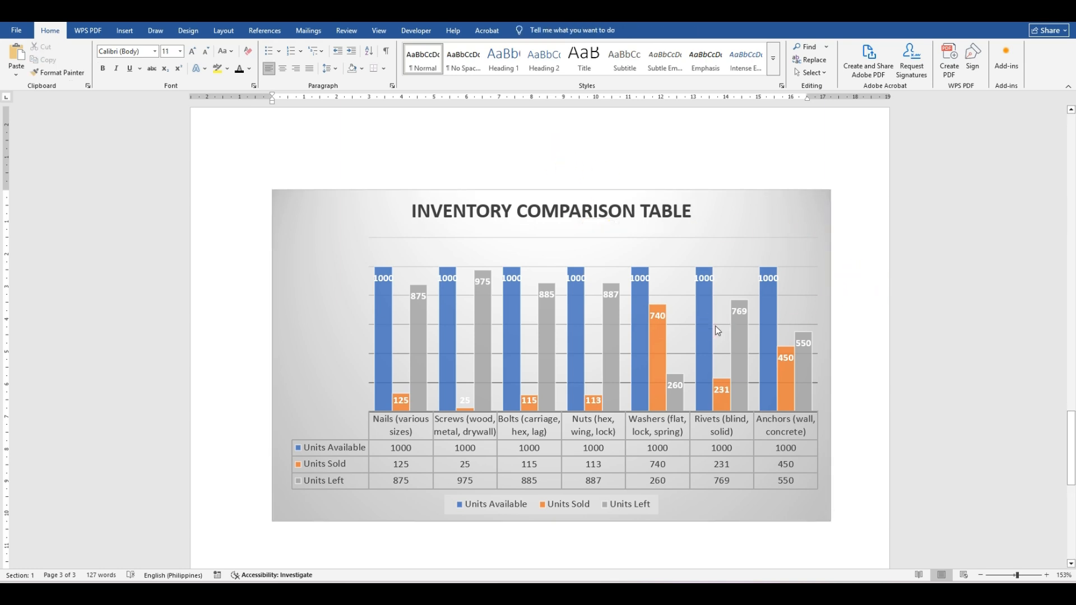
key("ctrl+s")
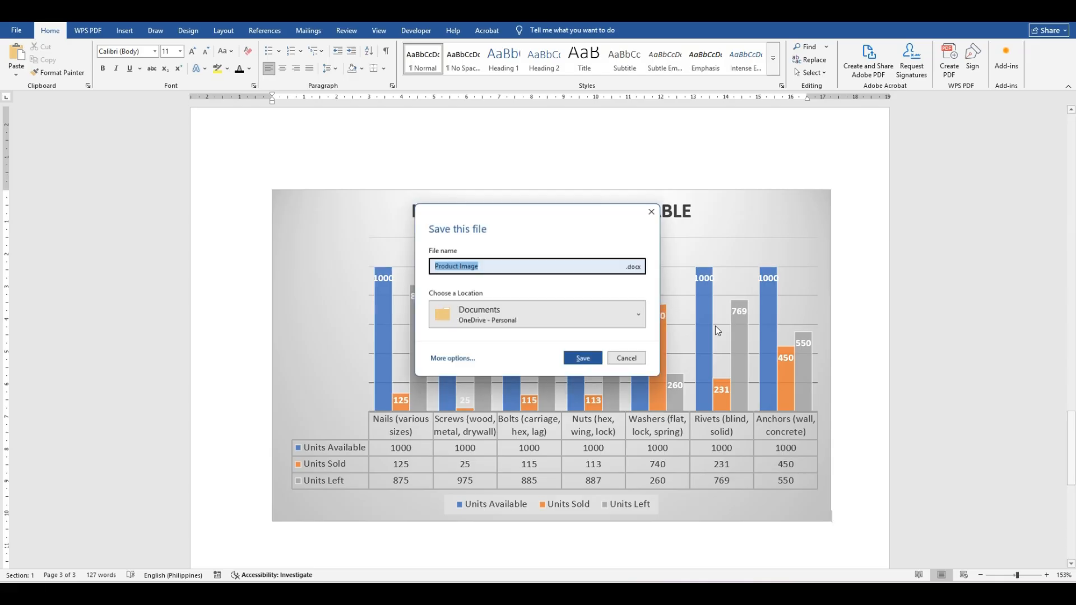
left_click(627, 357)
scroll(750, 318, "down", 5)
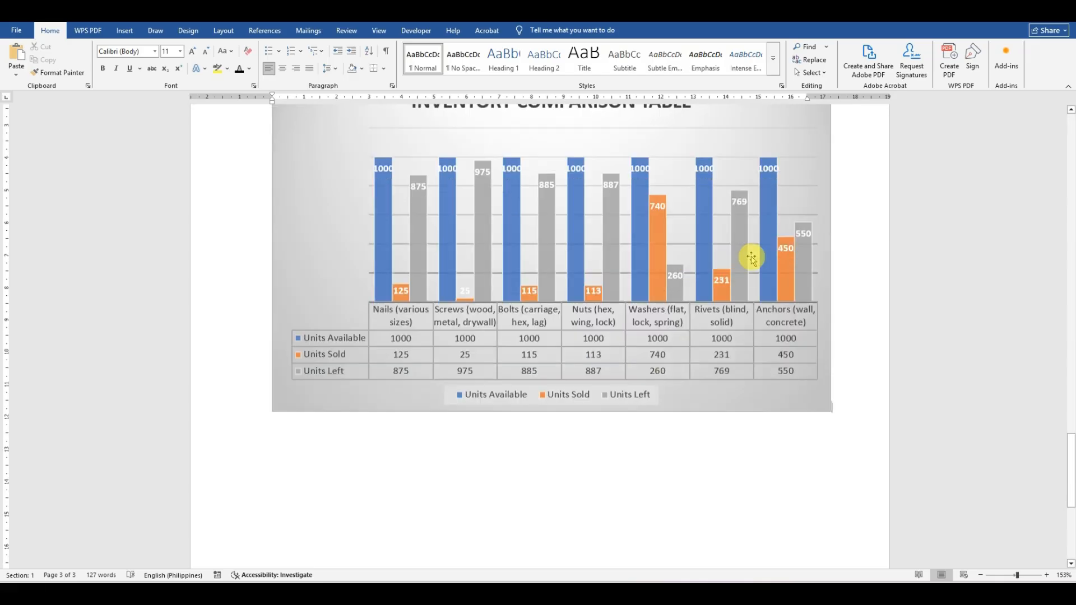
left_click(854, 236)
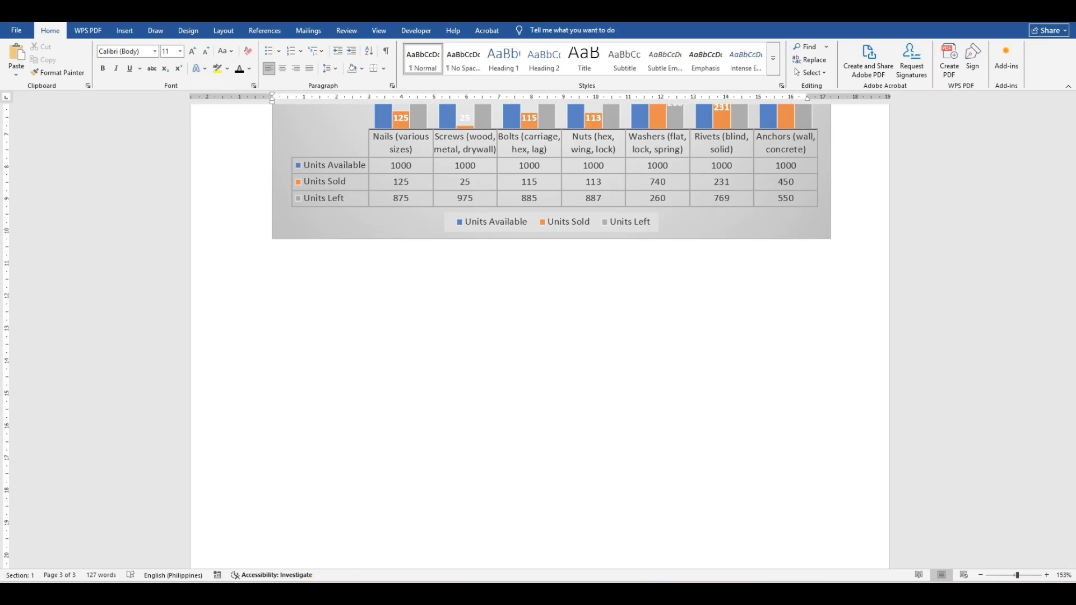
Step: Switch to the other Word document and examine its Inventory Stocks column chart of Units Left per product
left_click(286, 567)
scroll(653, 283, "down", 10)
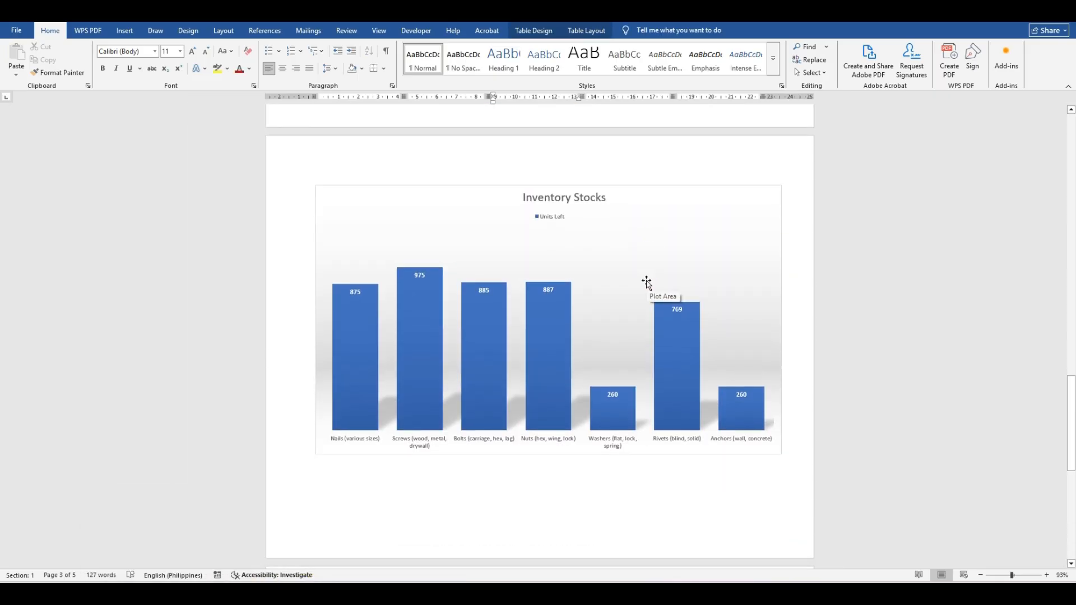
left_click(650, 218)
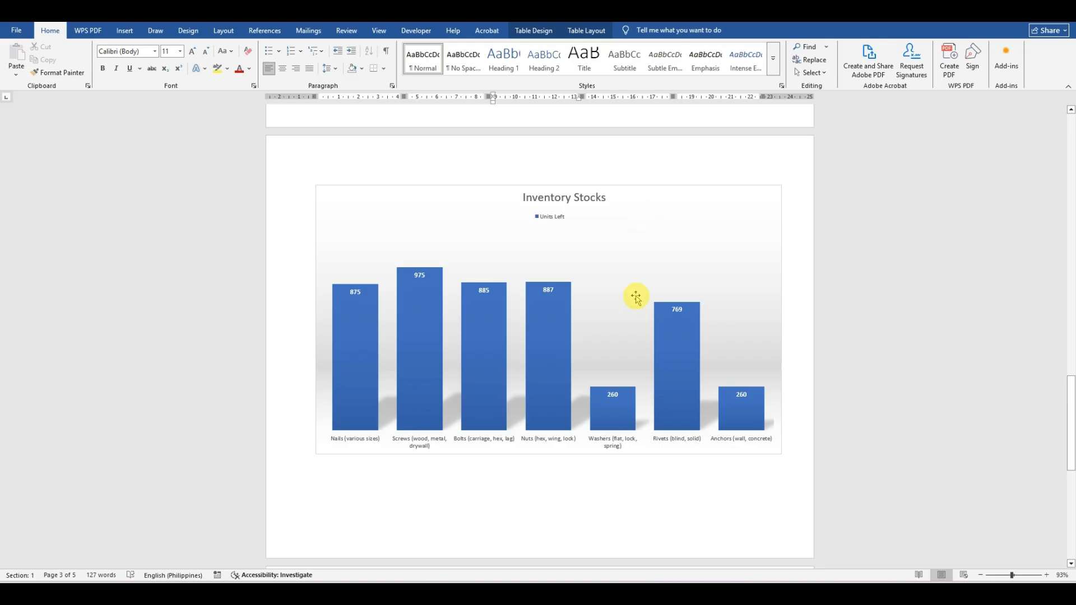
scroll(621, 325, "down", 1)
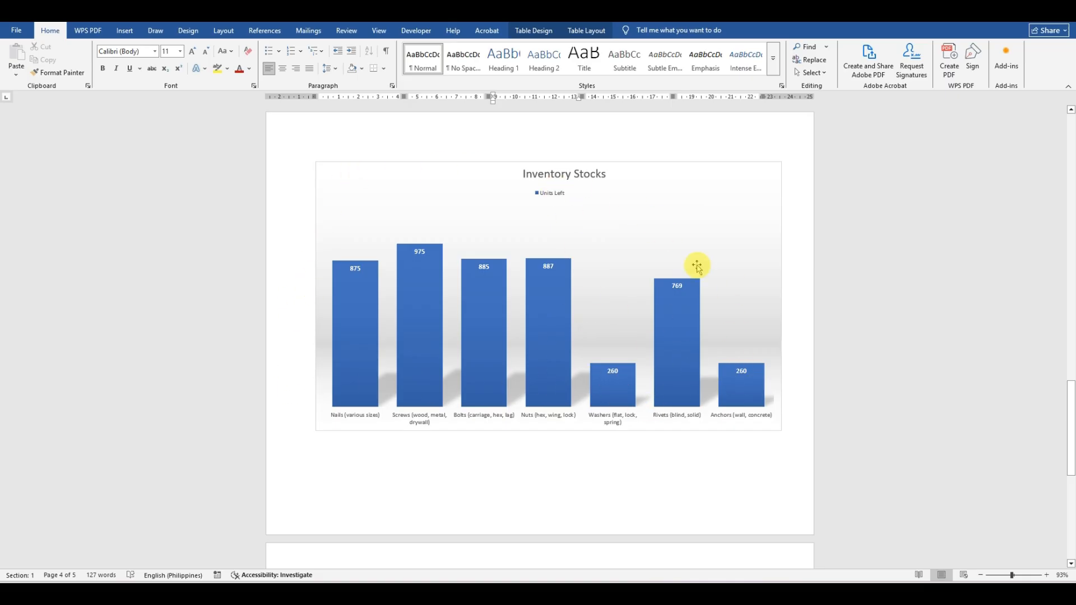
mouse_move(464, 321)
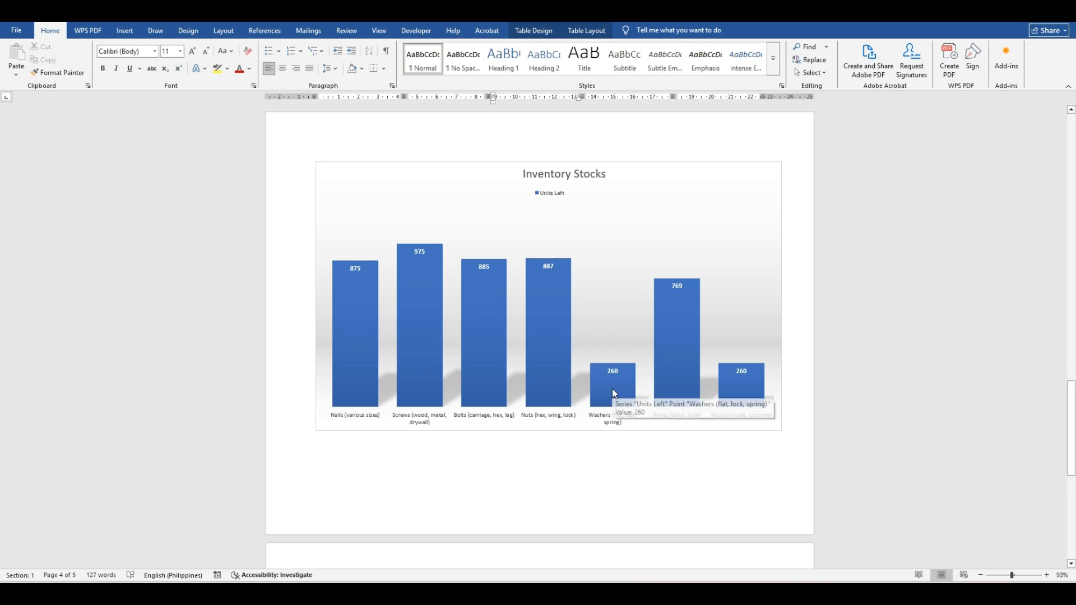
Step: Open the data sheet behind the Inventory Stocks chart and examine its product and Units Left columns
scroll(598, 226, "up", 2)
double_click(629, 256)
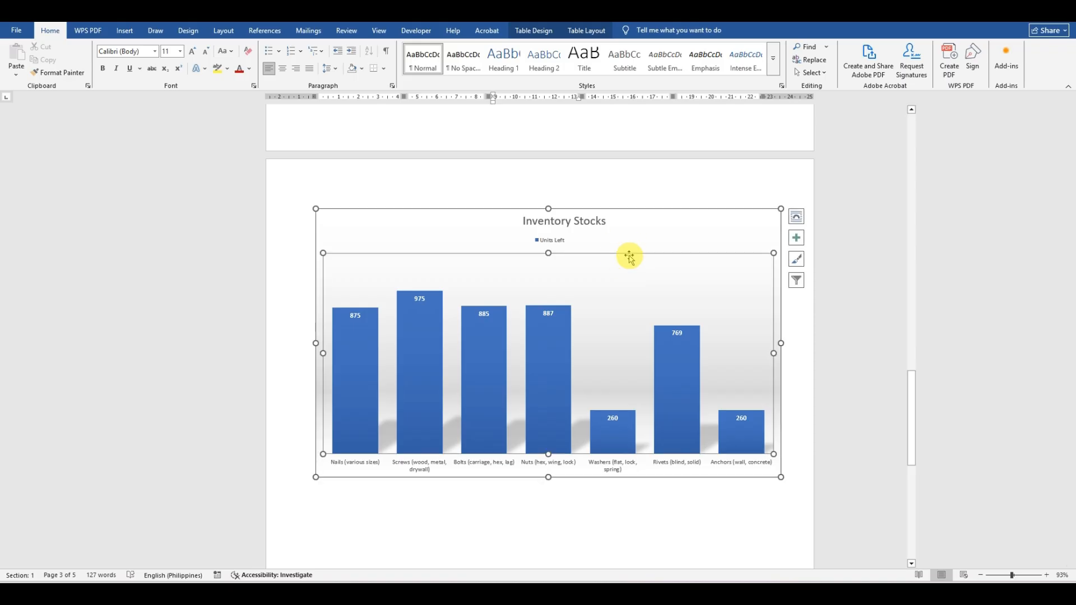
left_click(1068, 100)
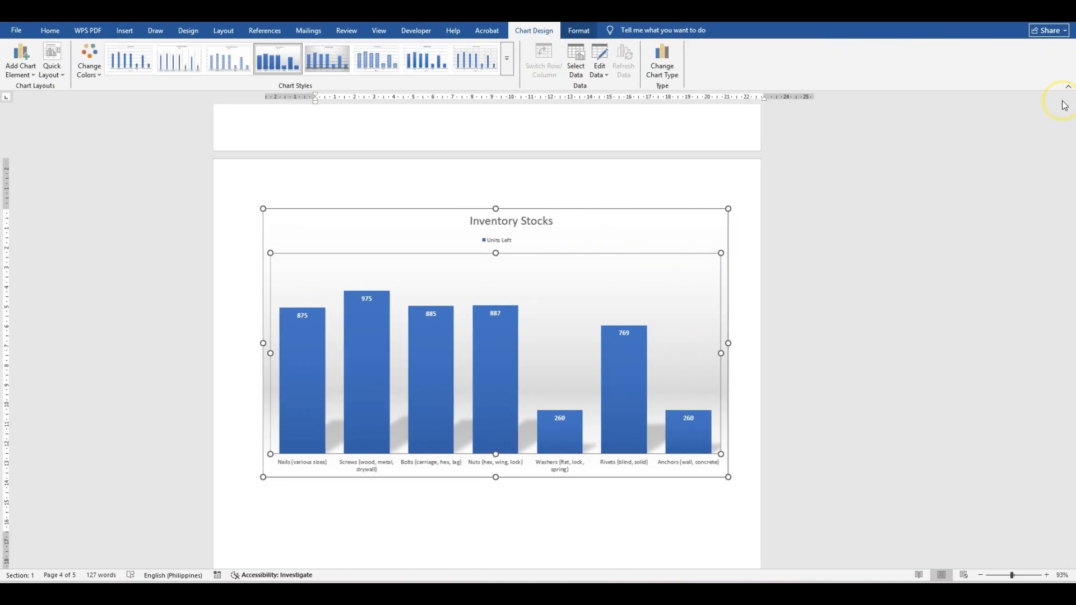
right_click(728, 261)
left_click(753, 325)
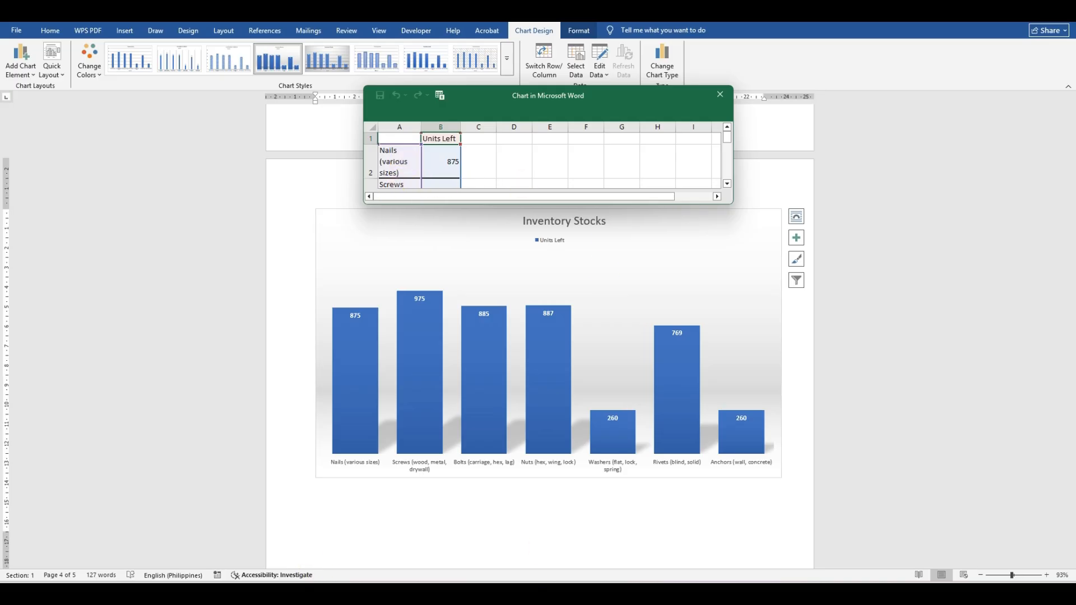
Step: Switch back to Document8 and try to insert a new chart below the inventory comparison chart
mouse_move(364, 533)
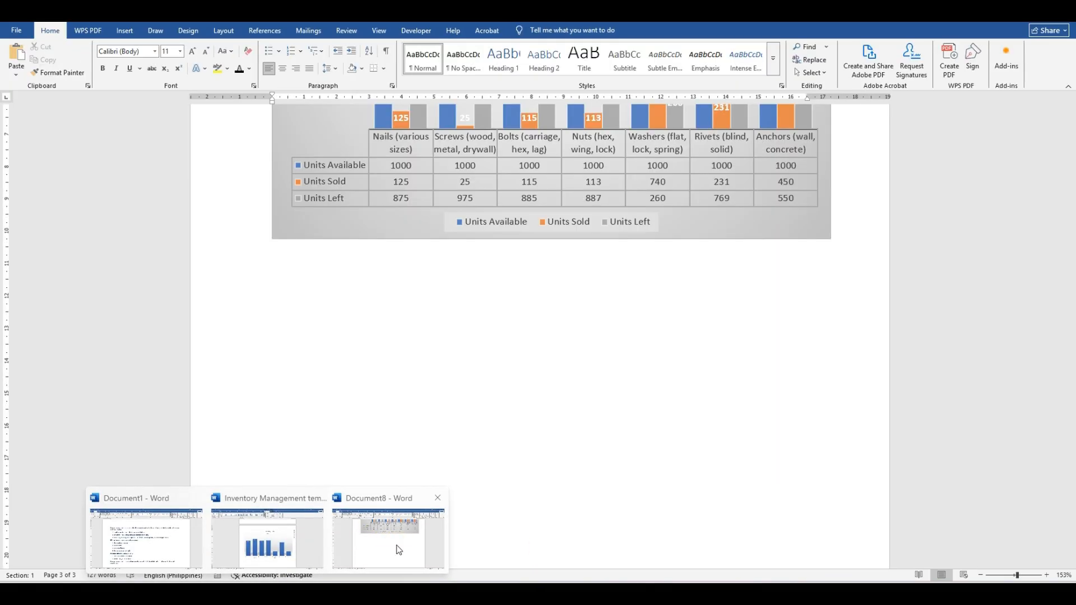
left_click(398, 549)
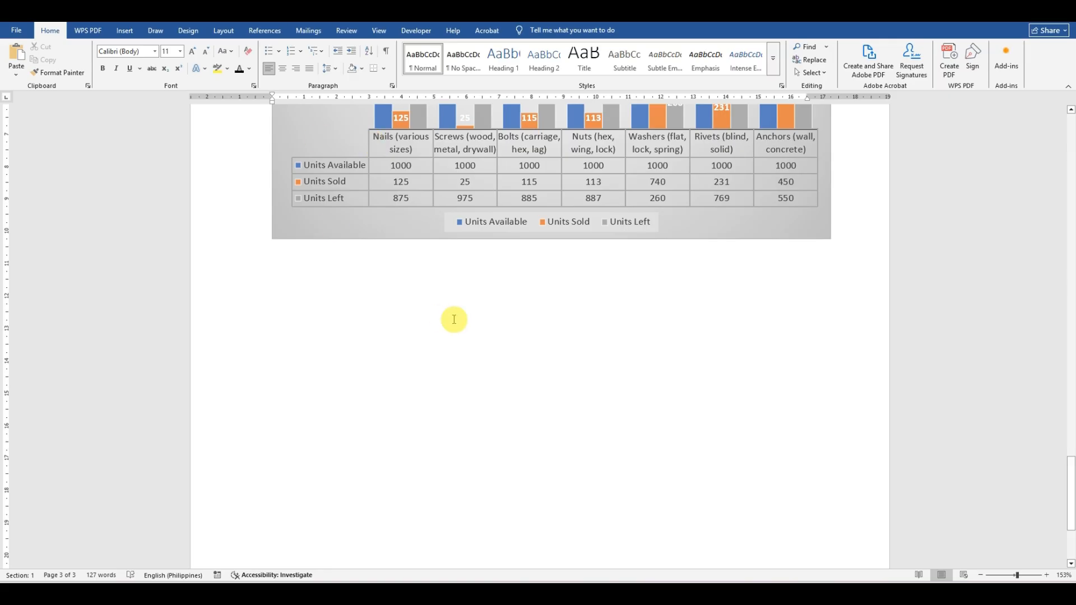
left_click(126, 31)
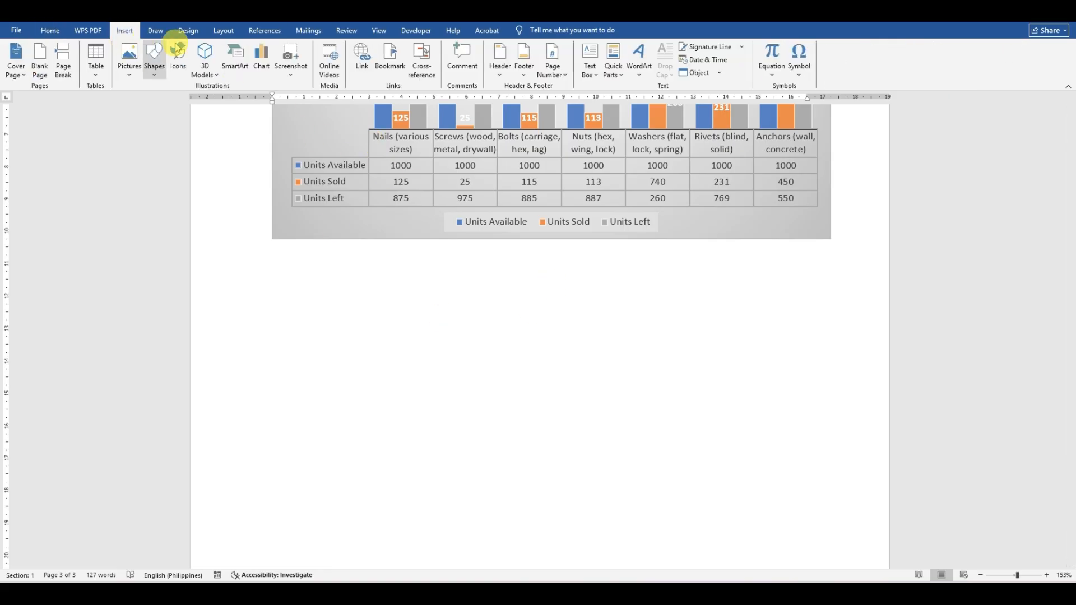
left_click(261, 56)
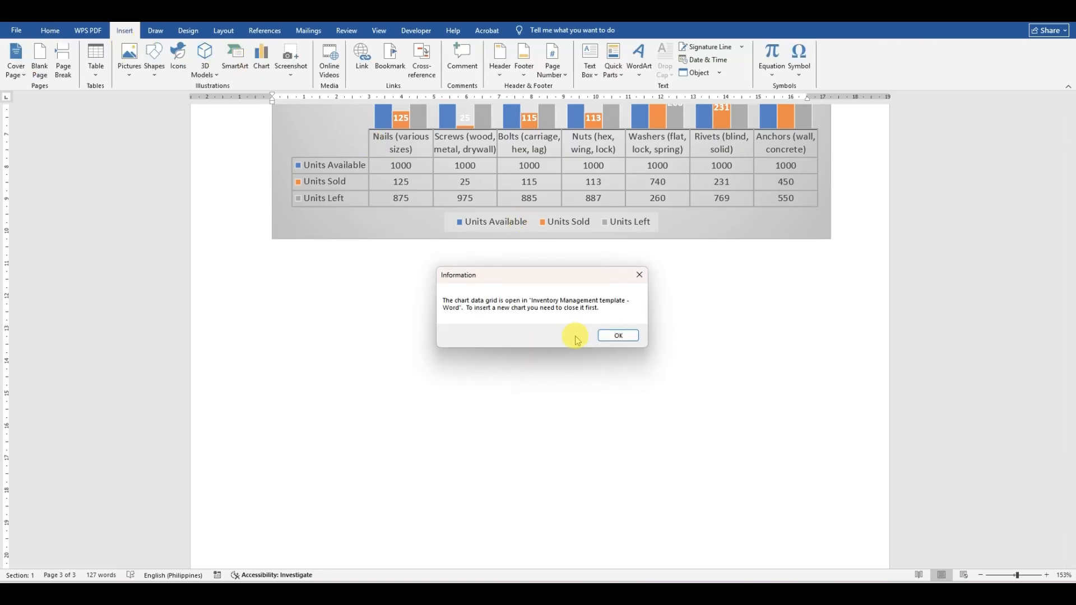
left_click(619, 339)
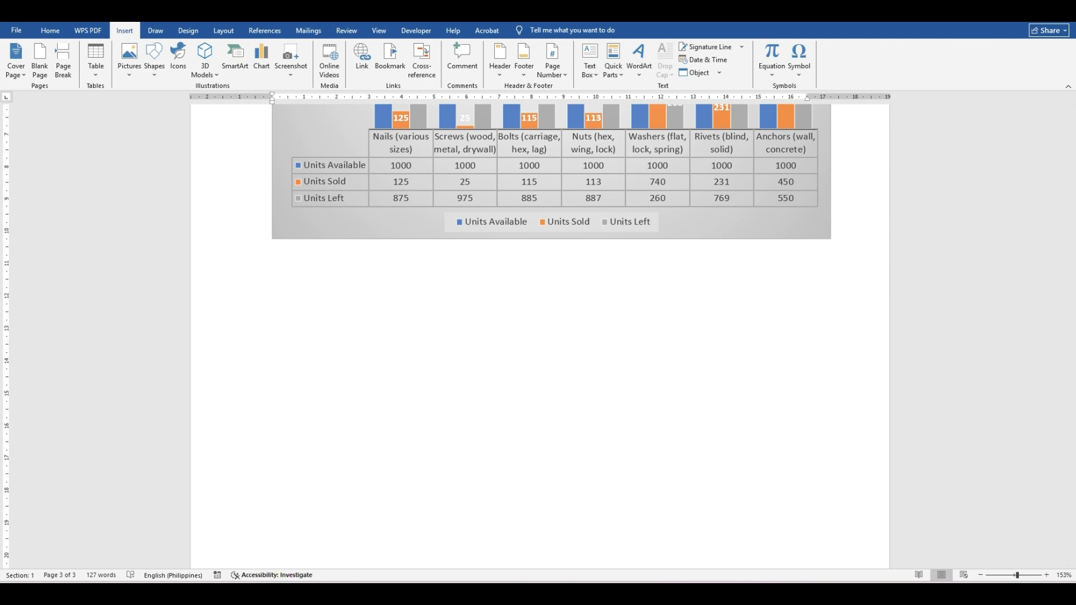
Step: Close the chart data grid in the Inventory Management template document, and insert a clustered column chart below the comparison chart in Document8
mouse_move(264, 559)
left_click(307, 549)
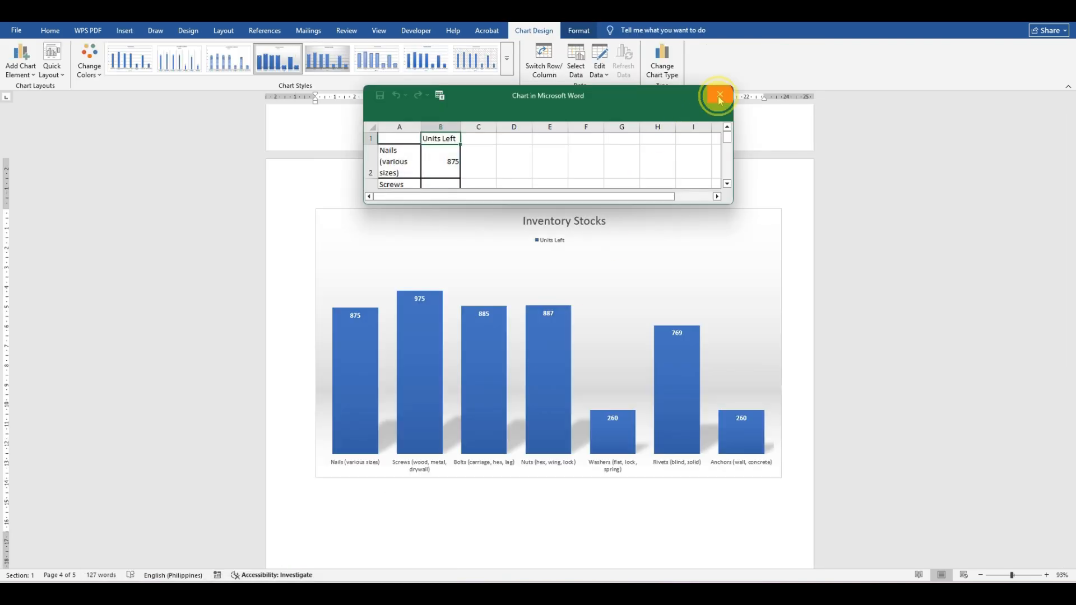
left_click(720, 95)
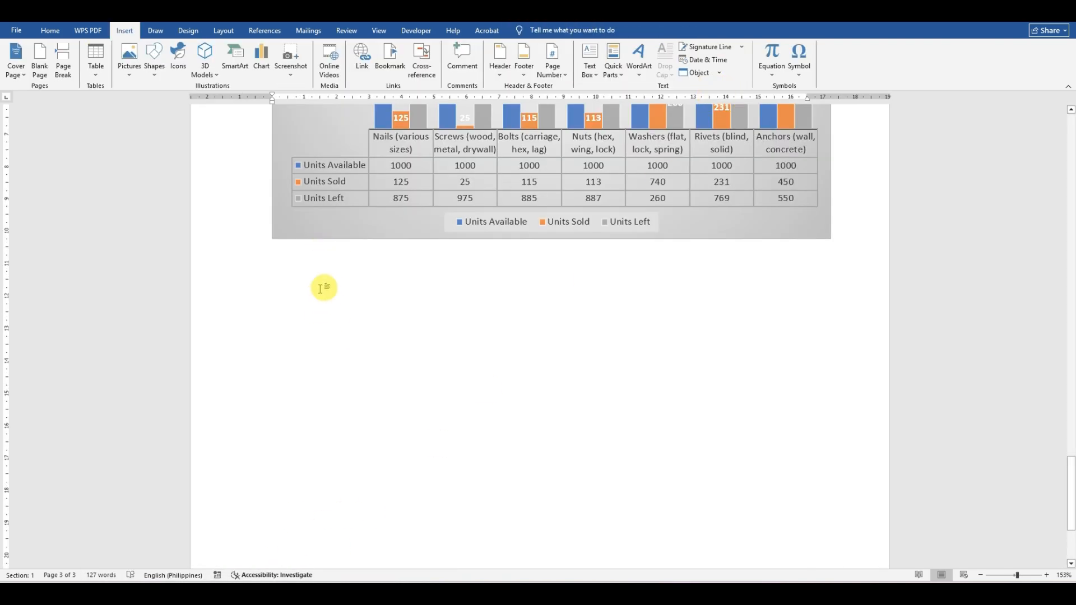
left_click(260, 53)
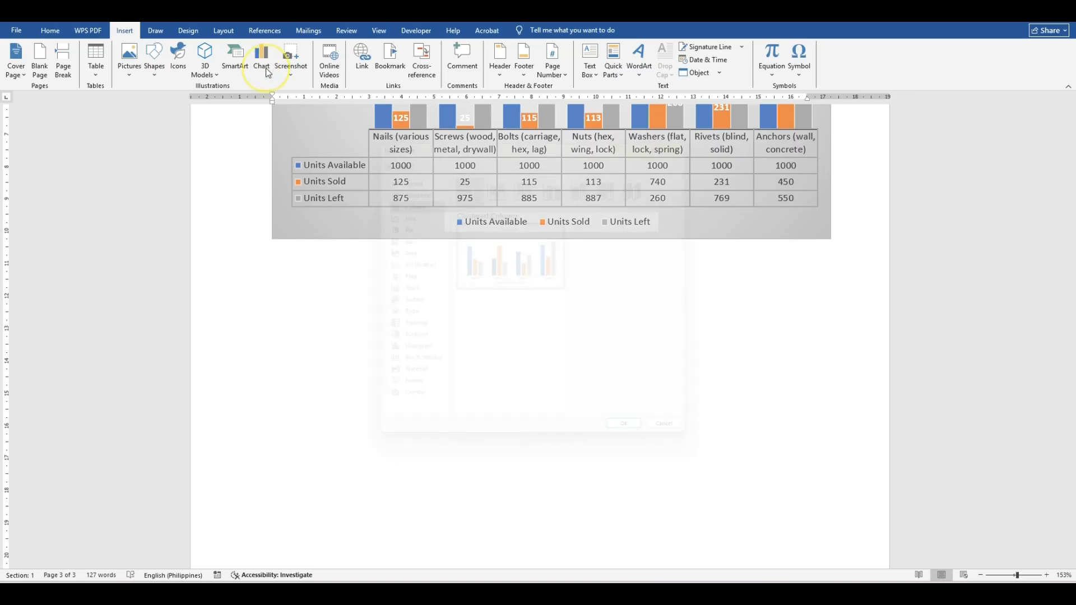
left_click(647, 447)
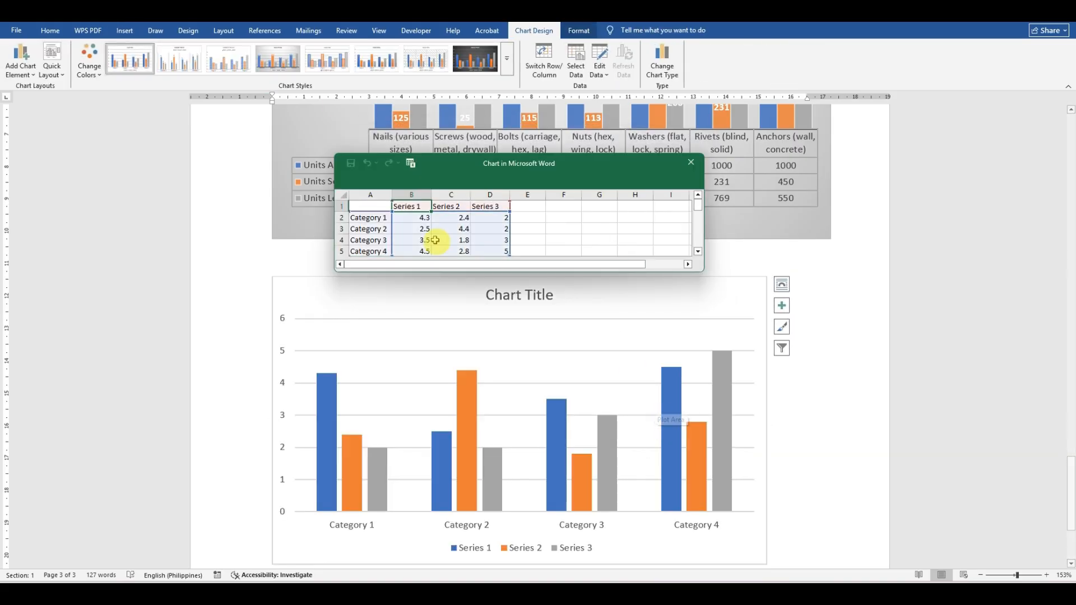
Step: Delete the Series 2 and Series 3 columns from the new chart's data sheet
left_click(456, 229)
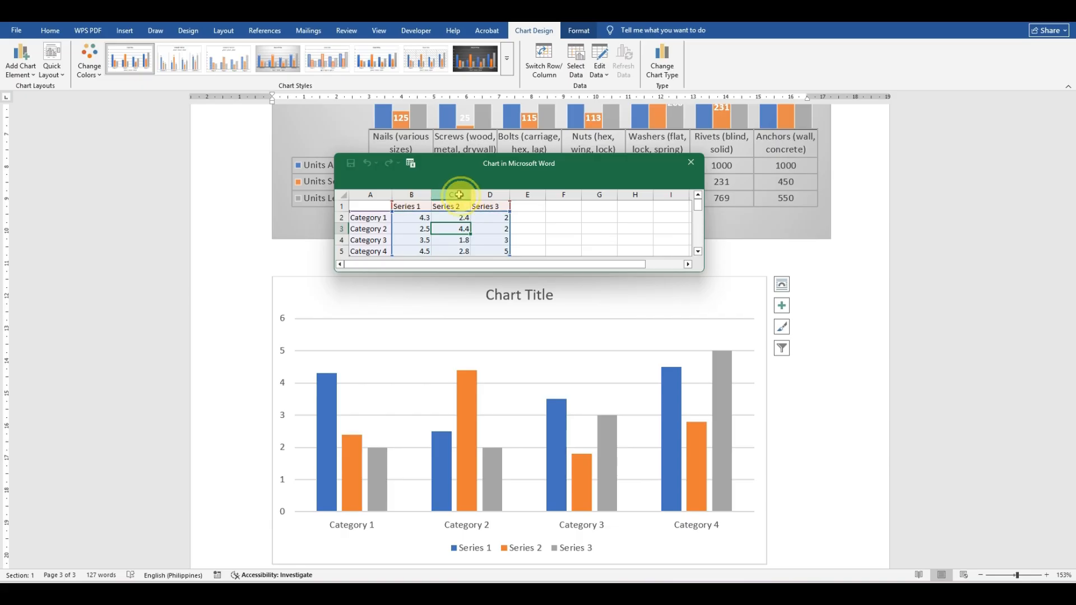
left_click_drag(458, 194, 488, 194)
right_click(475, 201)
left_click(520, 312)
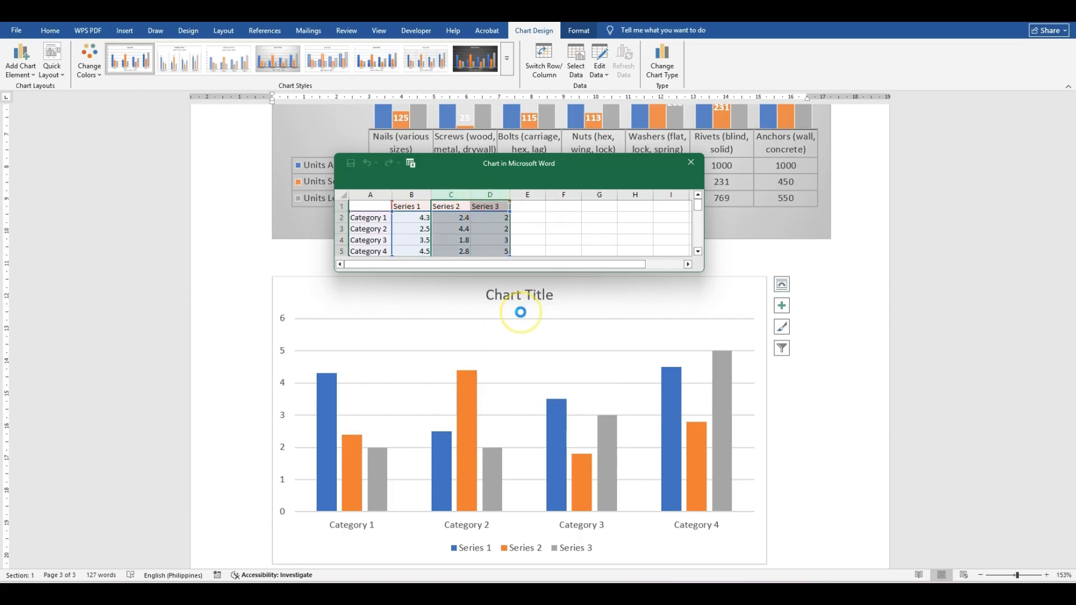
Step: Copy the product names from Nails to Anchors in the inventory table into the chart's data sheet, starting at cell A2
left_click(841, 425)
scroll(834, 369, "up", 5)
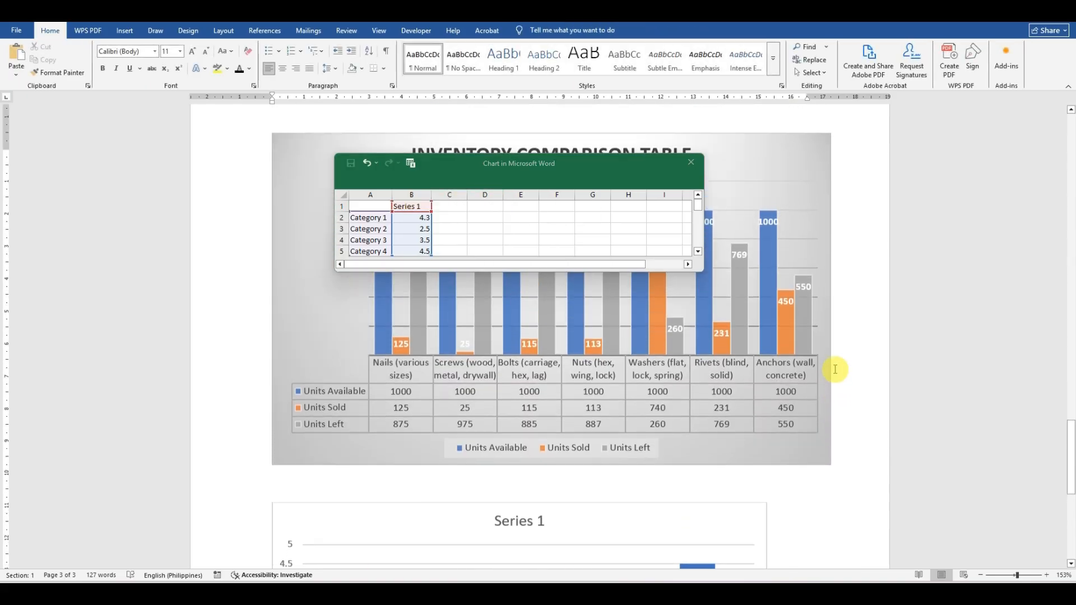
scroll(834, 370, "up", 10)
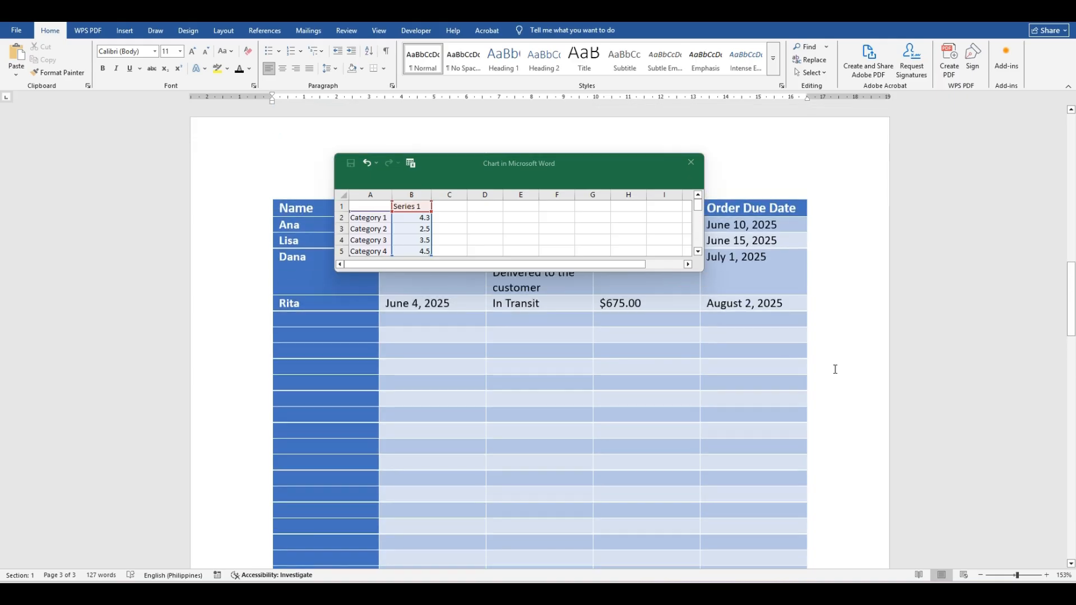
scroll(834, 369, "up", 10)
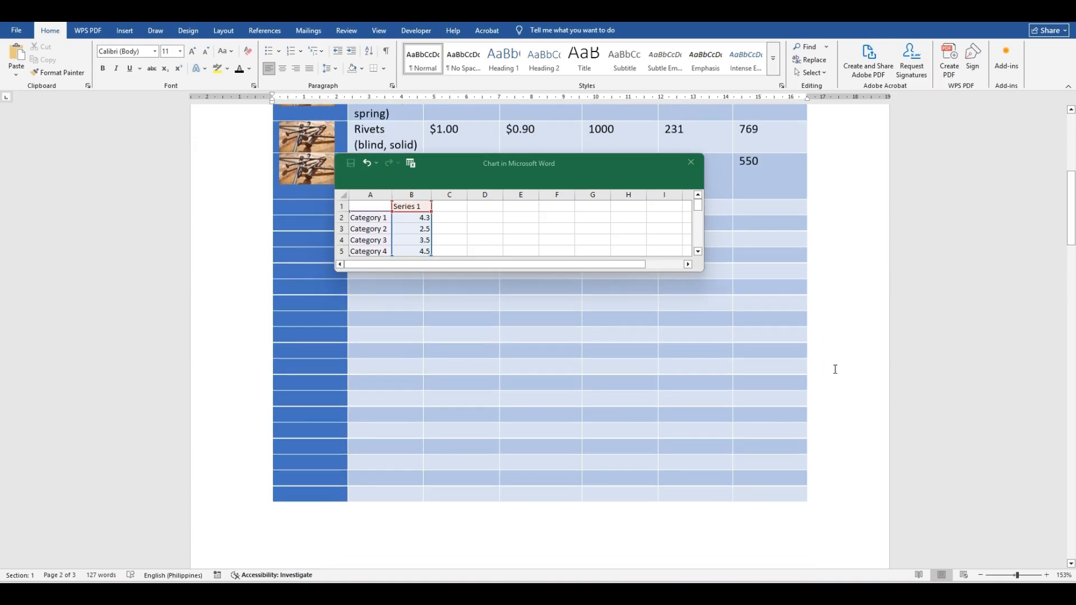
scroll(835, 369, "down", 4)
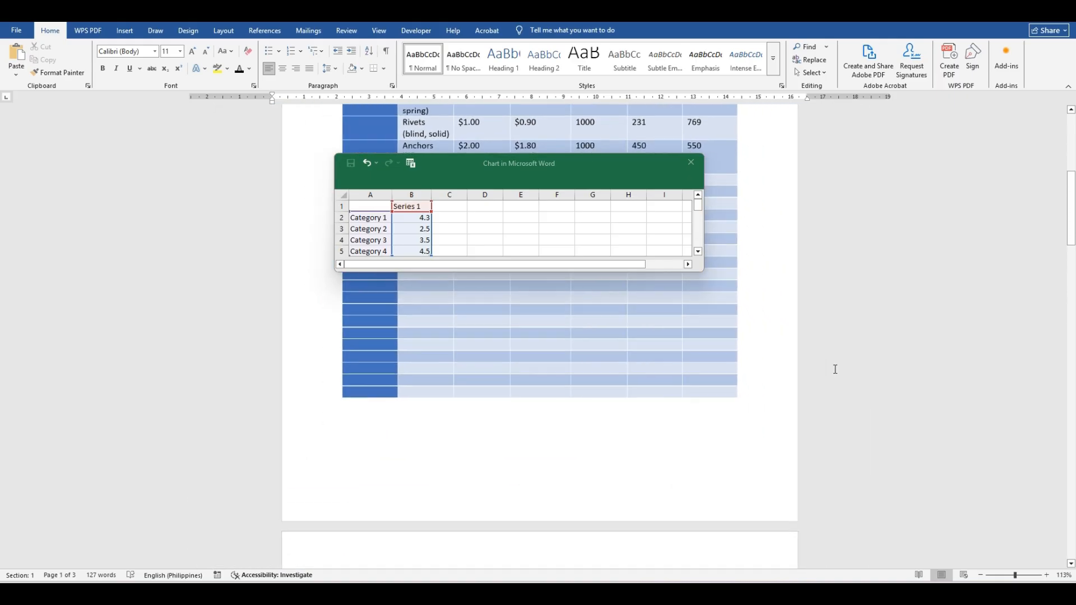
scroll(835, 369, "down", 2)
scroll(835, 369, "up", 5)
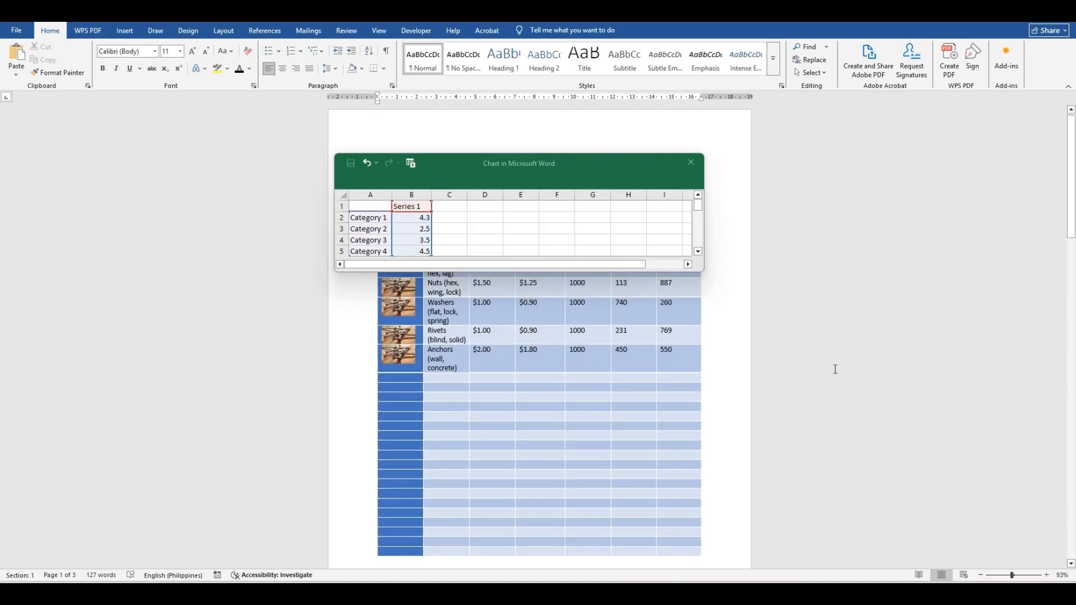
scroll(835, 369, "up", 2)
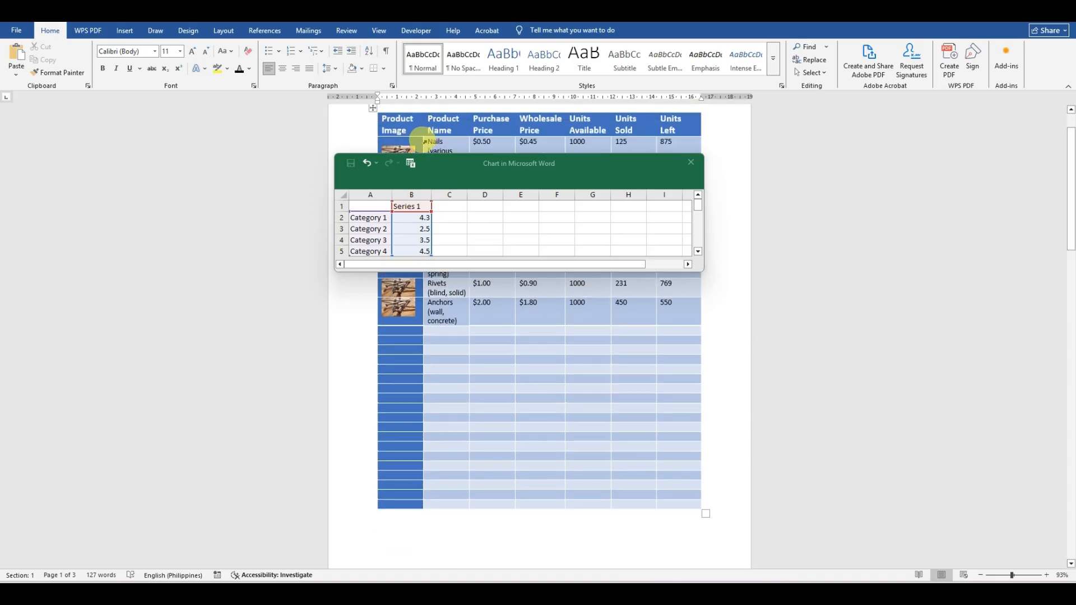
left_click_drag(425, 141, 439, 319)
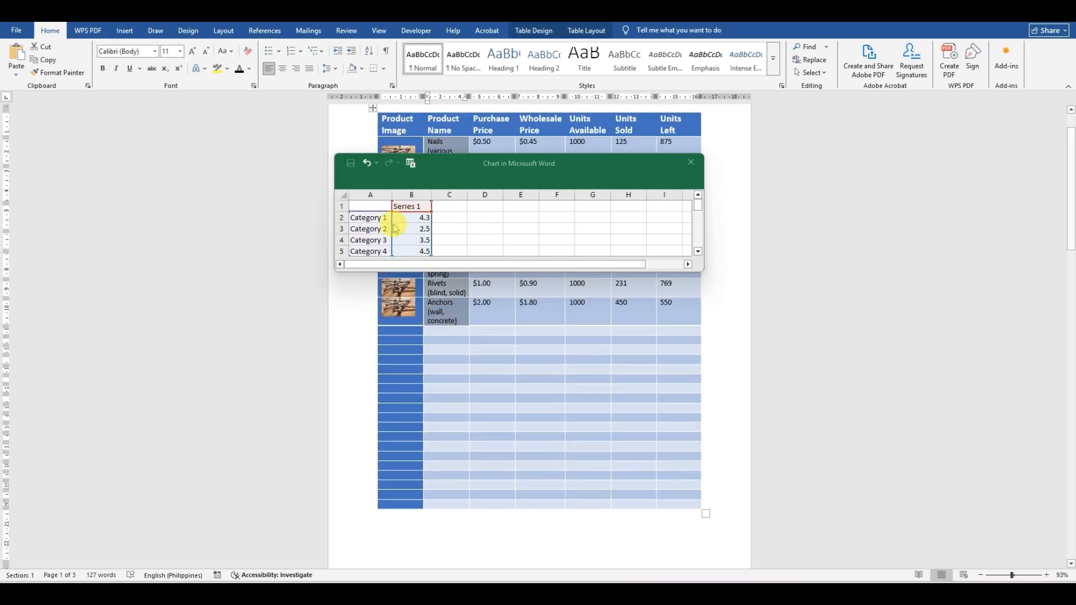
left_click(367, 216)
key("ctrl+v")
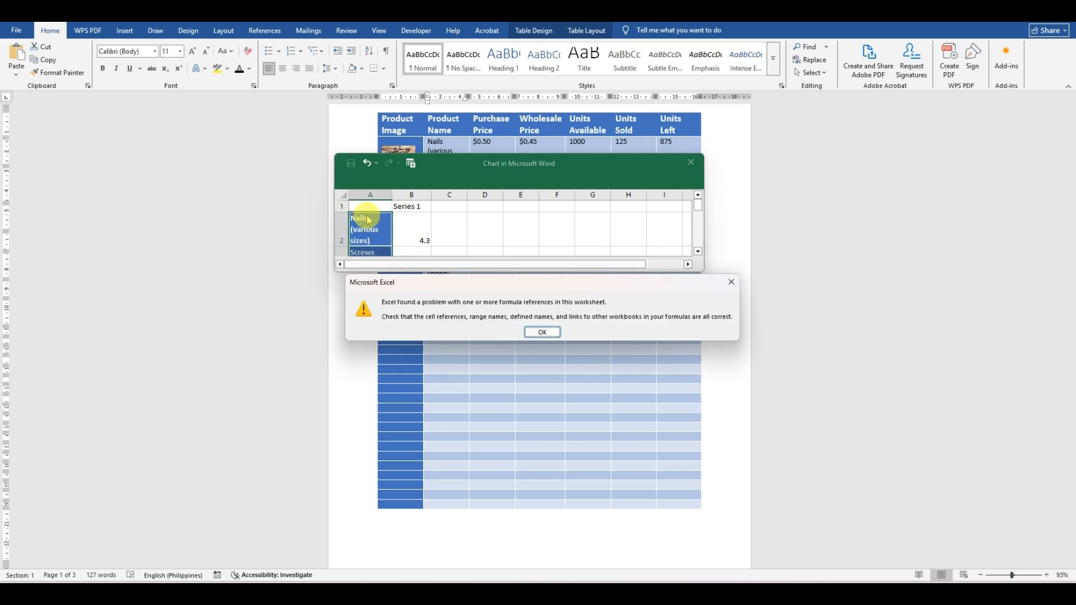
left_click(540, 332)
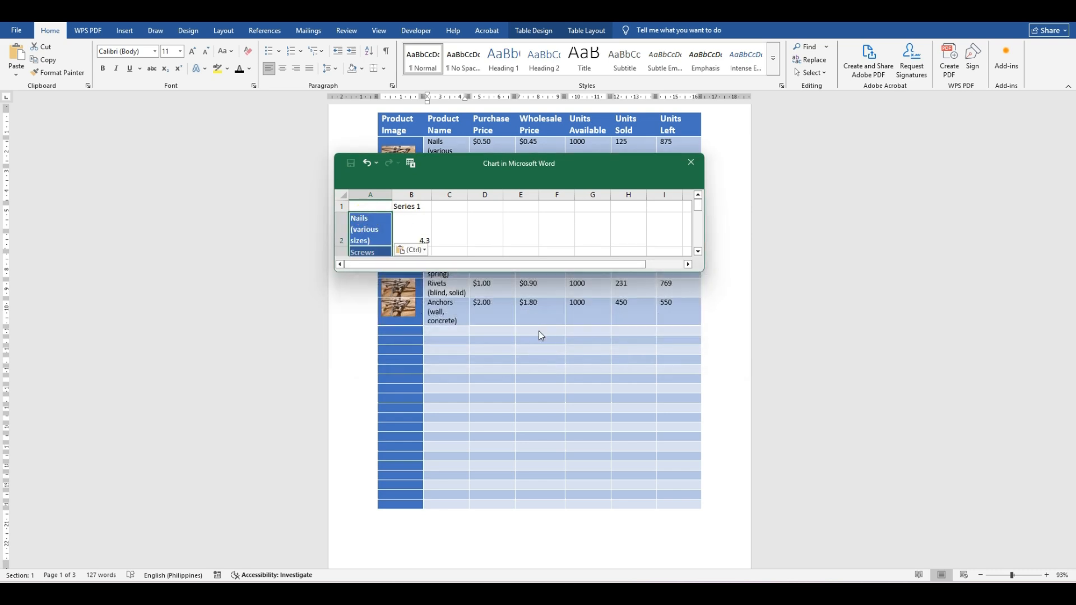
Step: Copy the inventory table's Units Left values into the data sheet from cell B2, head the column UNITS LEFT, and close the sheet
left_click(616, 144)
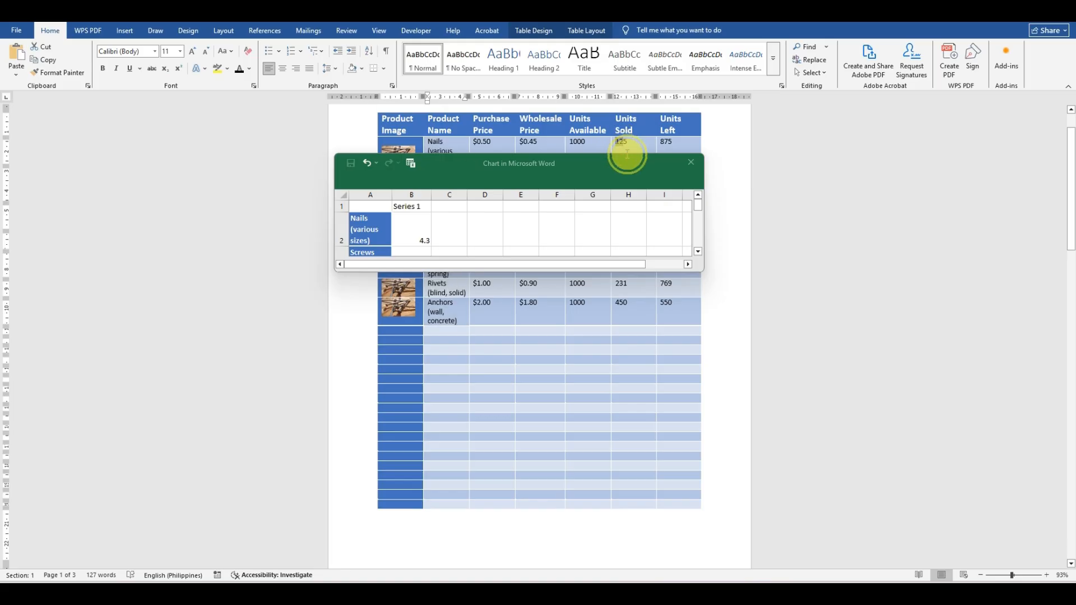
double_click(619, 141)
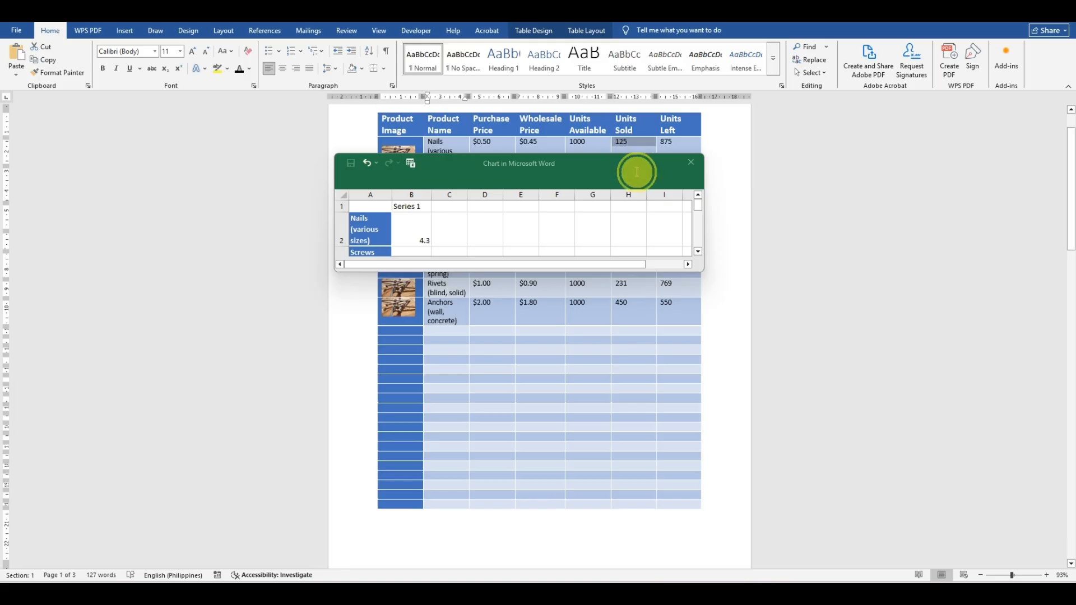
left_click(724, 209)
left_click_drag(663, 141, 681, 305)
left_click(415, 220)
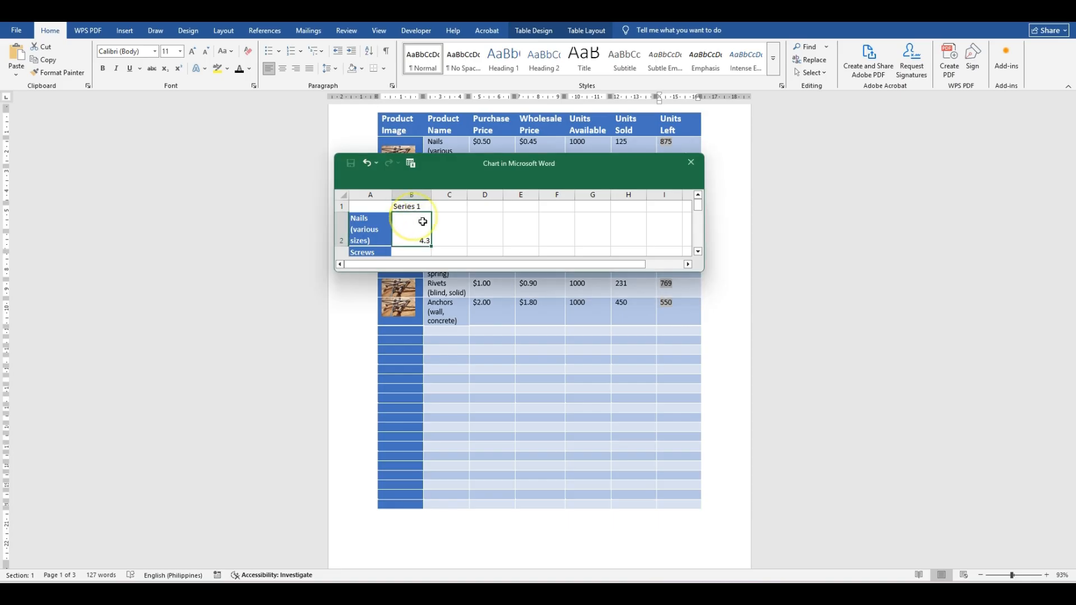
key("ctrl+v")
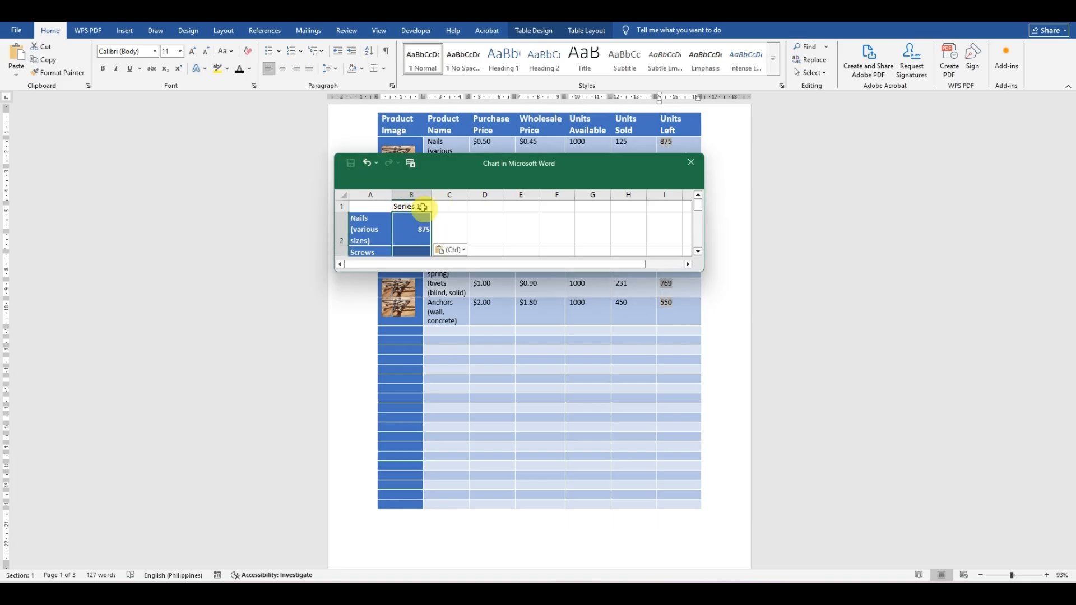
left_click(423, 207)
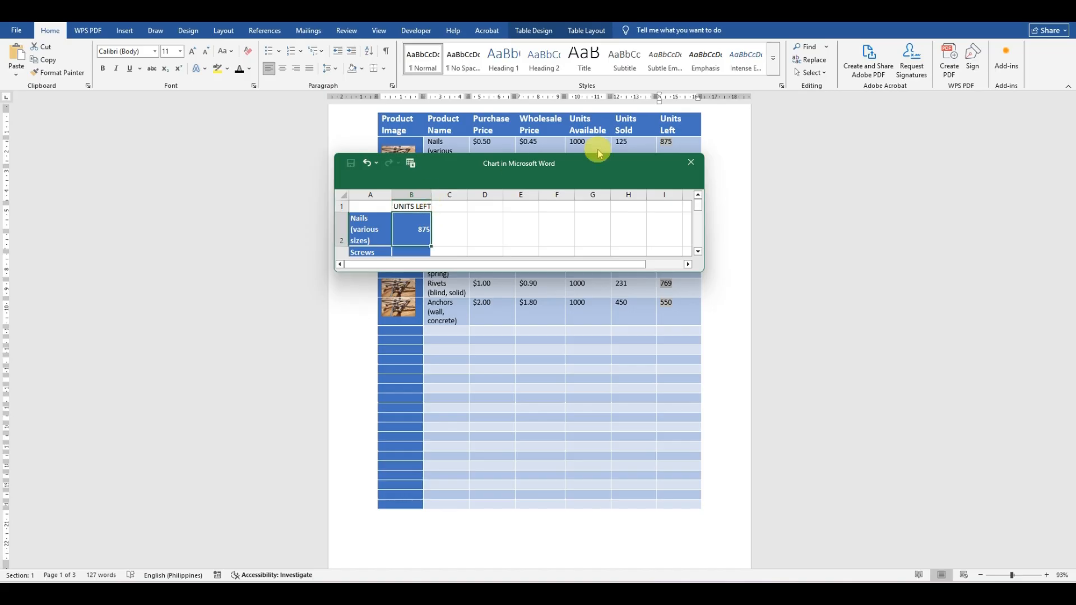
left_click(691, 162)
Step: Apply the chart style with a dark grey background and blue columns to the UNITS LEFT chart
scroll(680, 413, "down", 15)
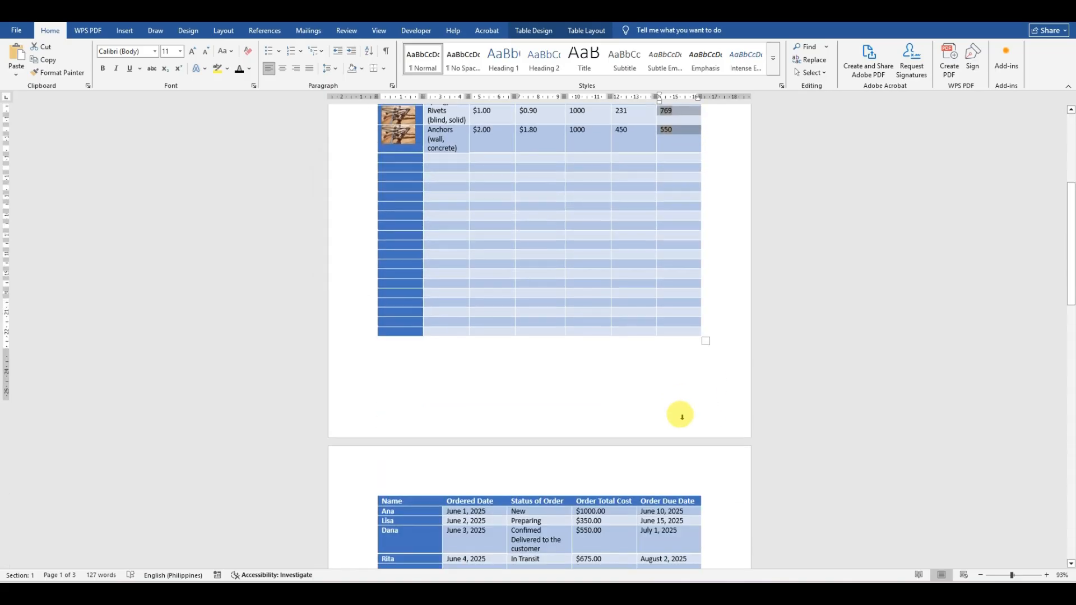
scroll(656, 452, "down", 10)
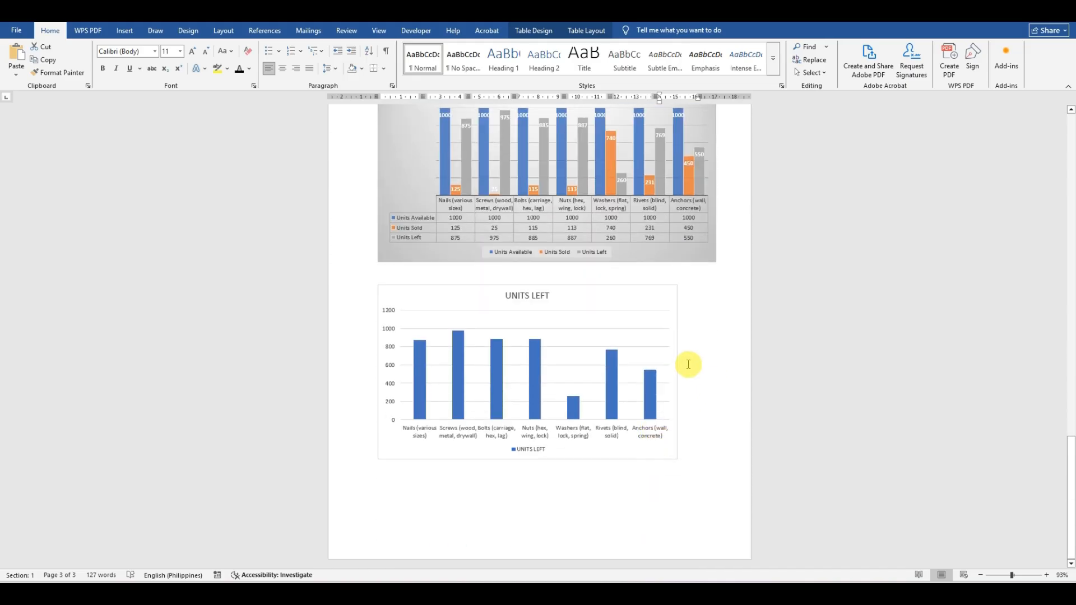
left_click(659, 320)
left_click(690, 335)
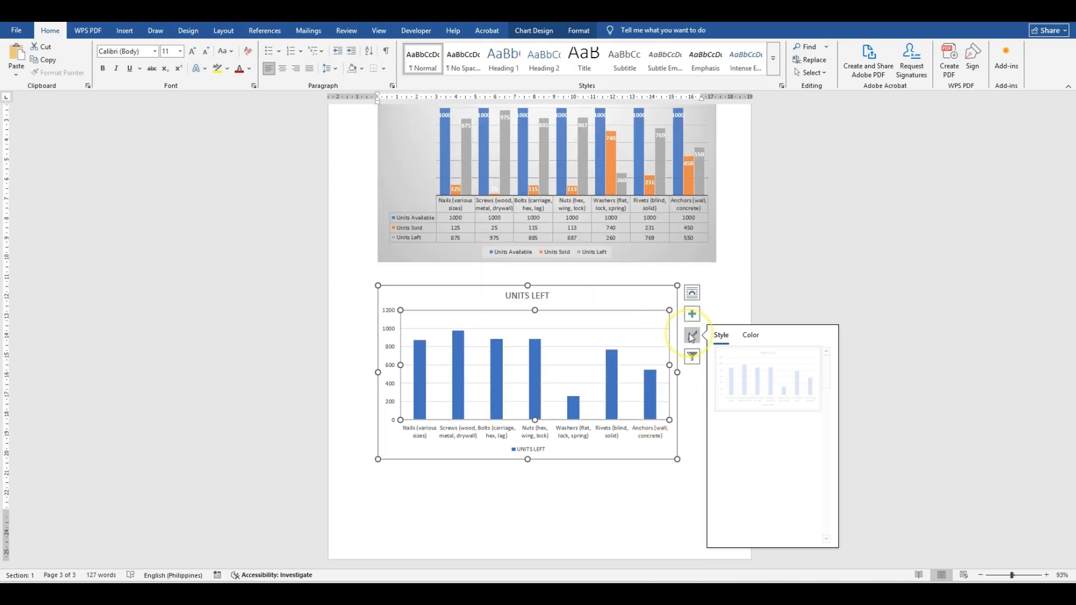
scroll(808, 470, "down", 3)
scroll(808, 474, "down", 2)
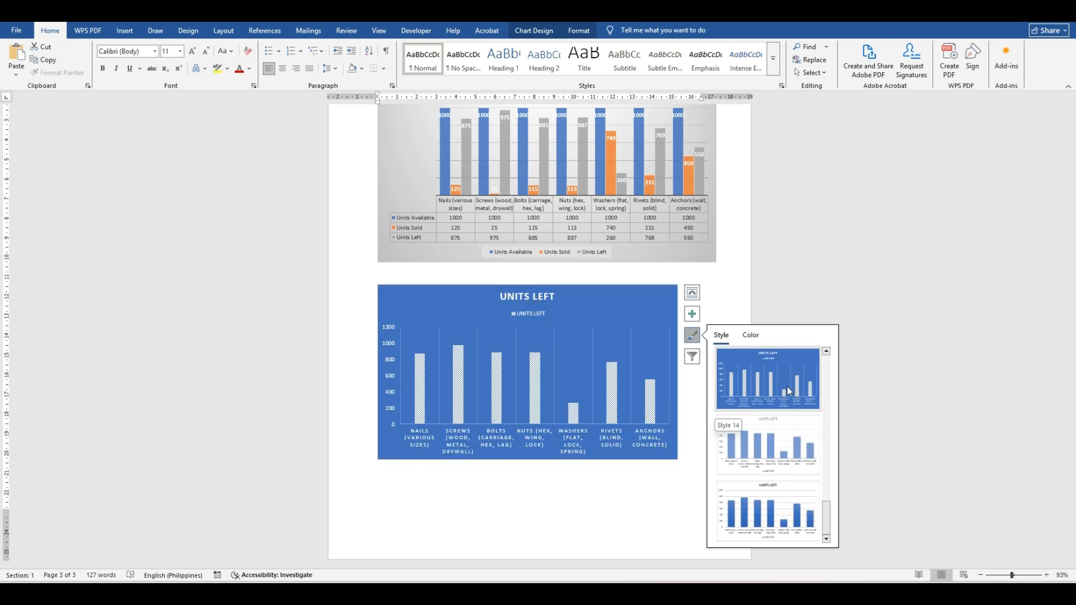
scroll(787, 386, "up", 3)
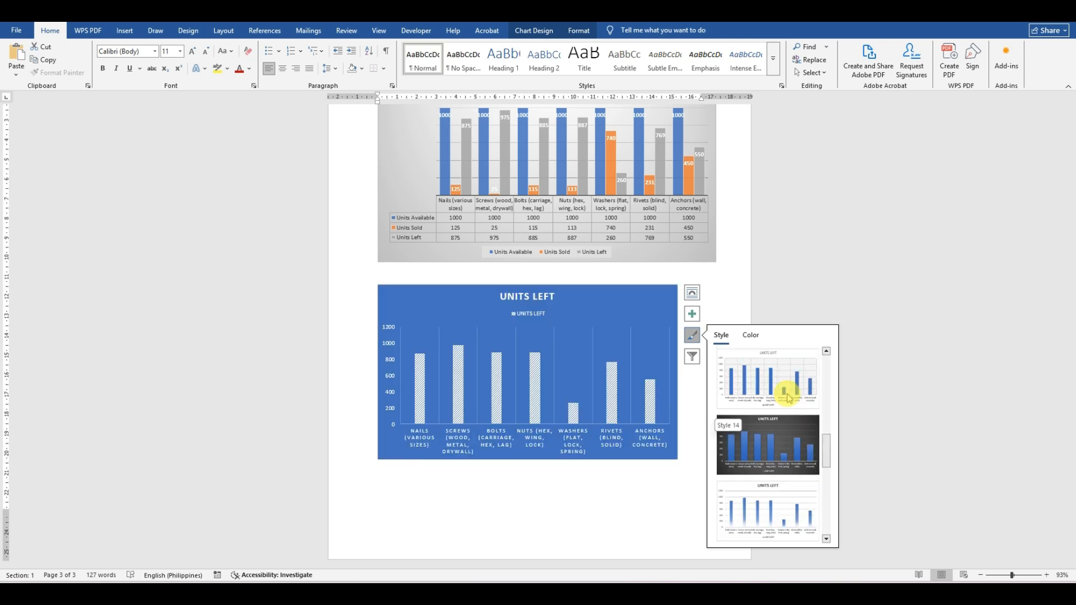
left_click(781, 446)
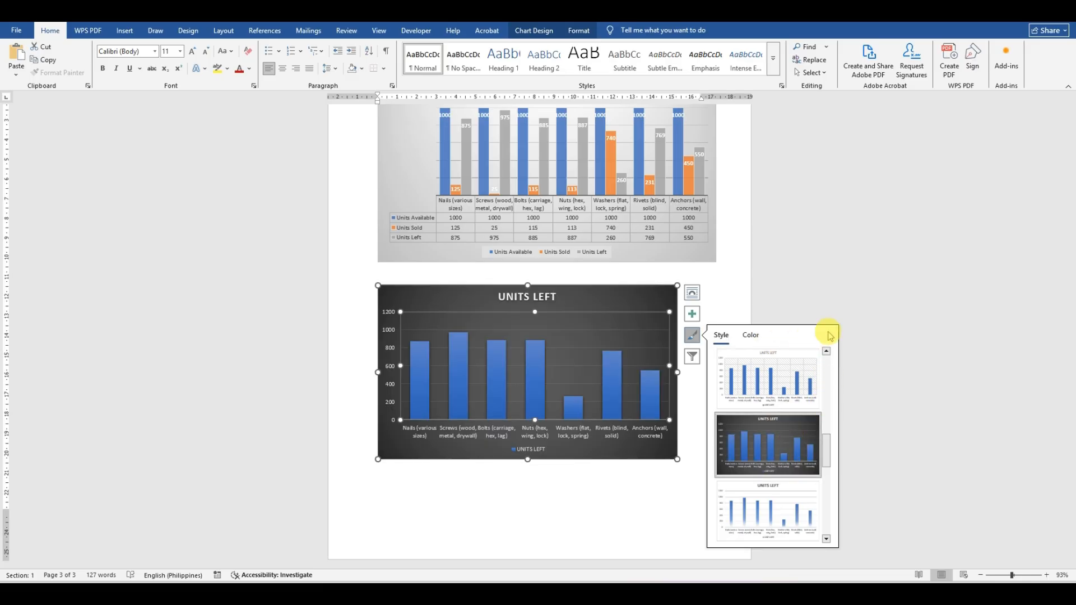
left_click(823, 296)
left_click(670, 330)
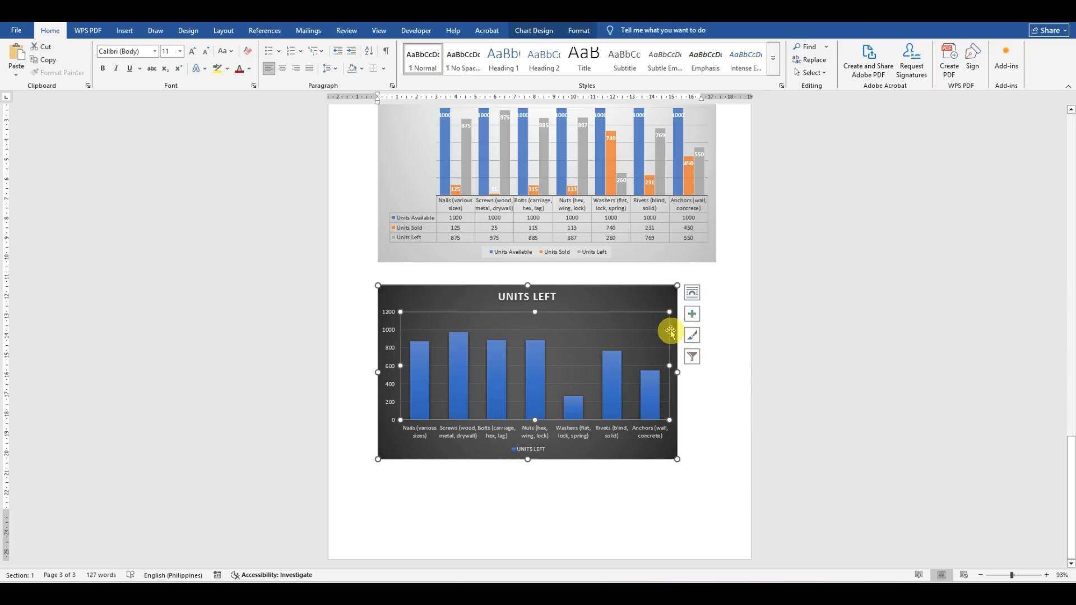
Step: Add data labels and a data table to the UNITS LEFT chart
left_click(692, 314)
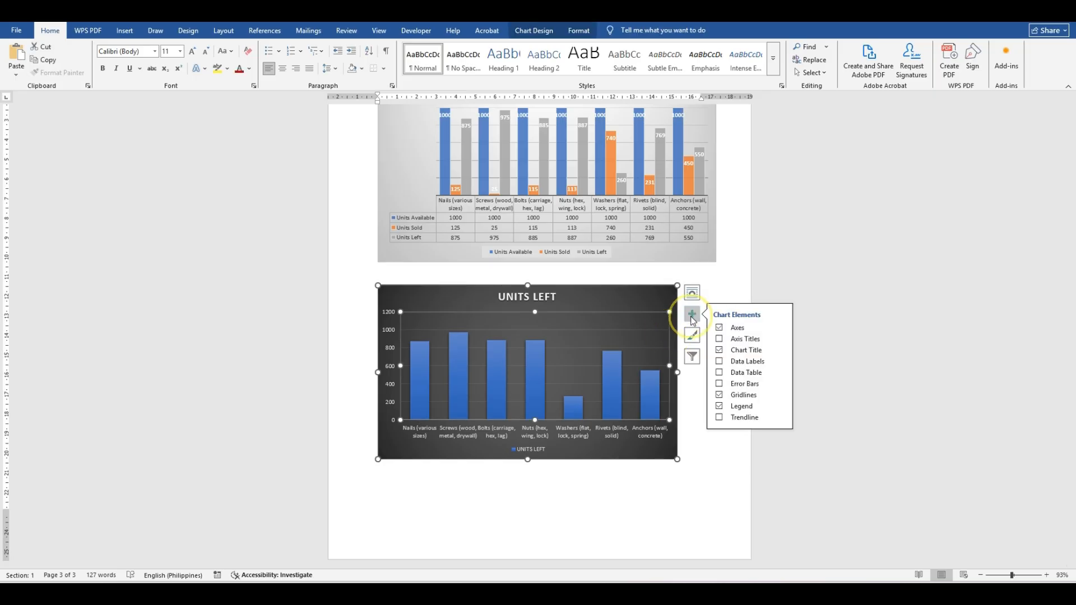
left_click(719, 363)
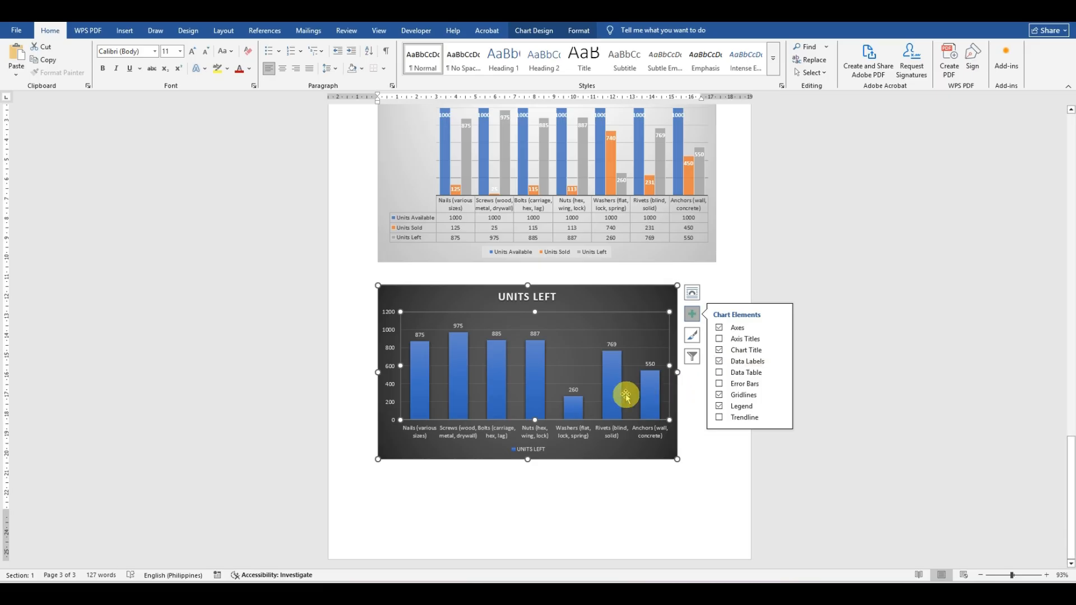
left_click(719, 373)
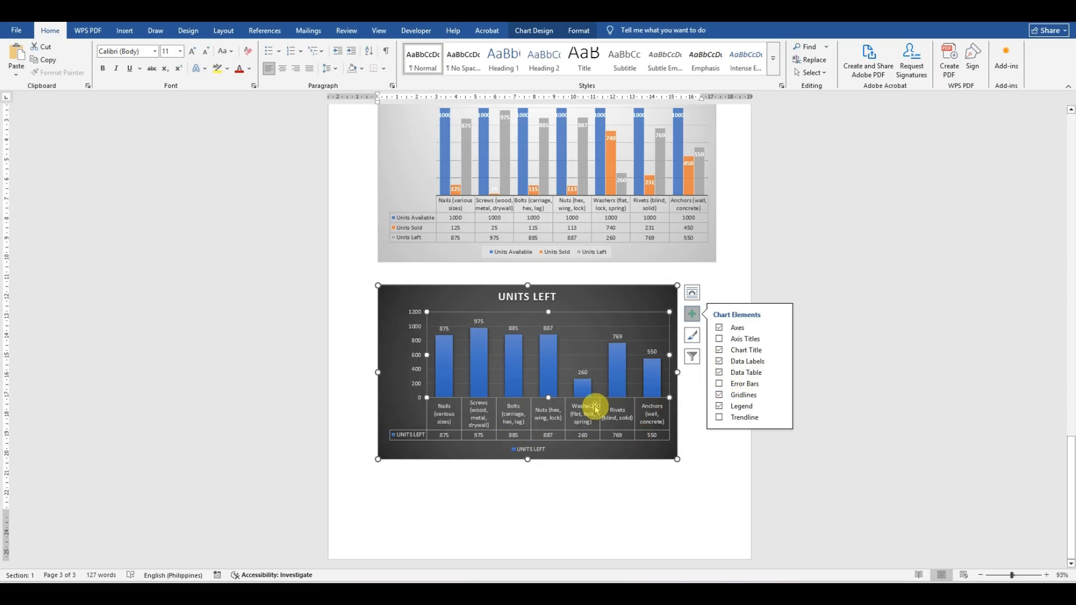
left_click(733, 465)
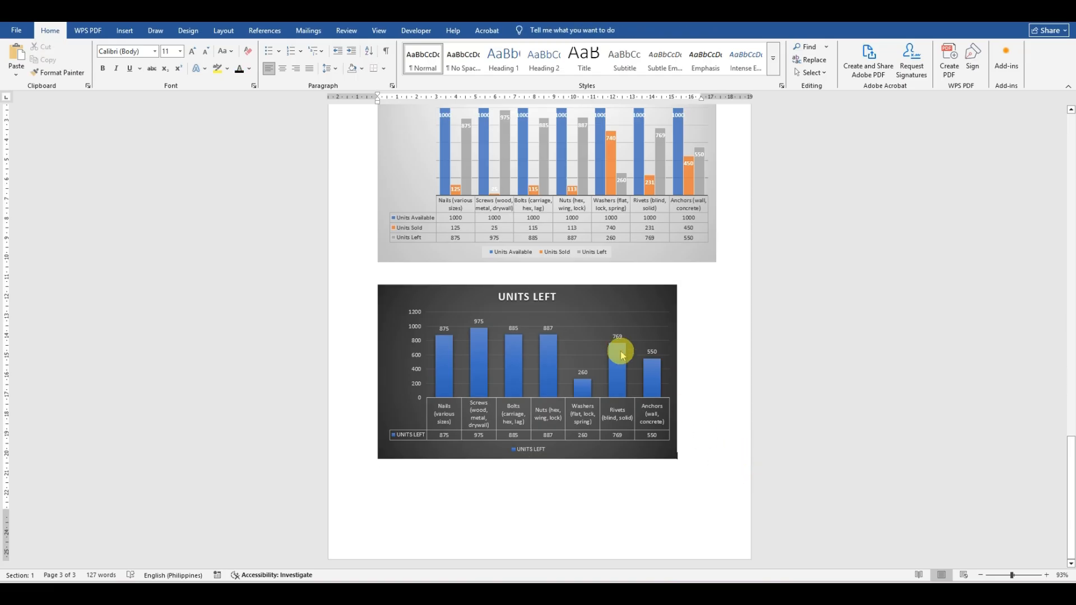
Step: Widen the UNITS LEFT chart slightly past the edge of the chart above it and add a linear trendline
left_click(619, 349)
left_click_drag(679, 372, 724, 372)
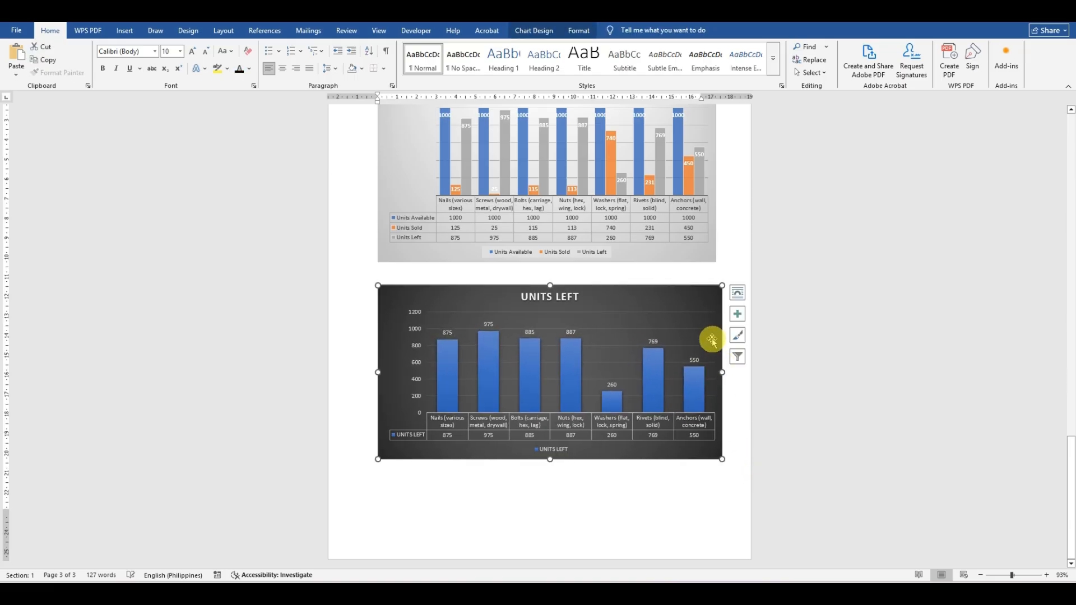
left_click(738, 318)
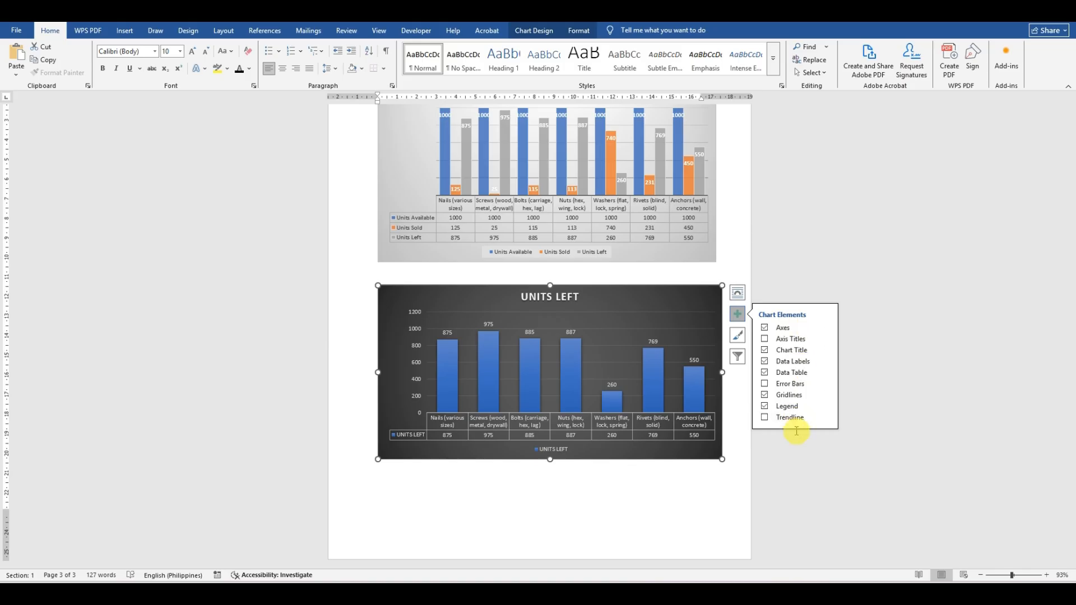
left_click(764, 417)
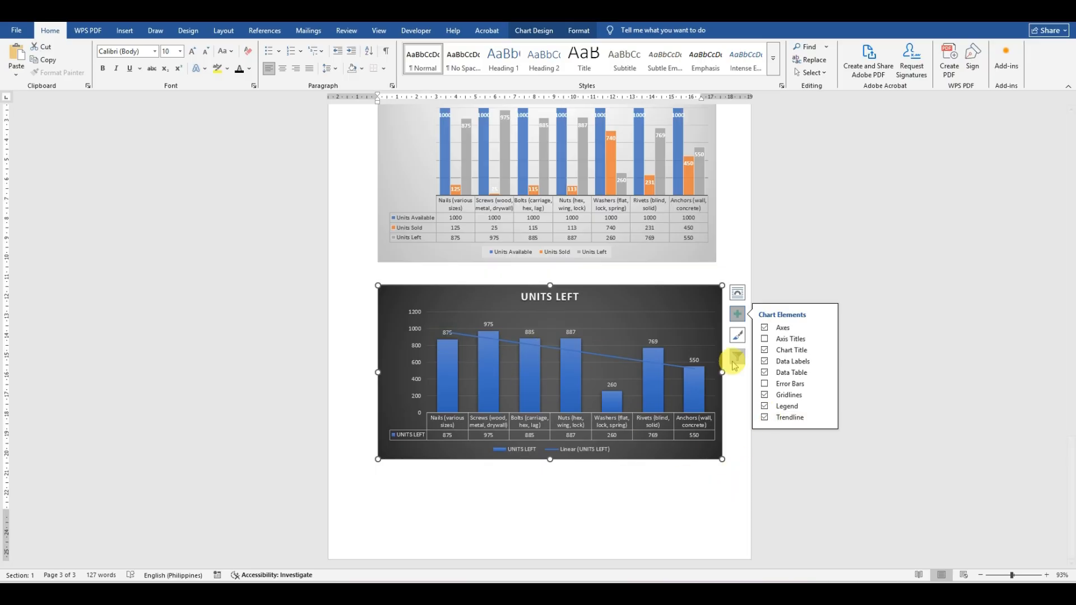
left_click(707, 501)
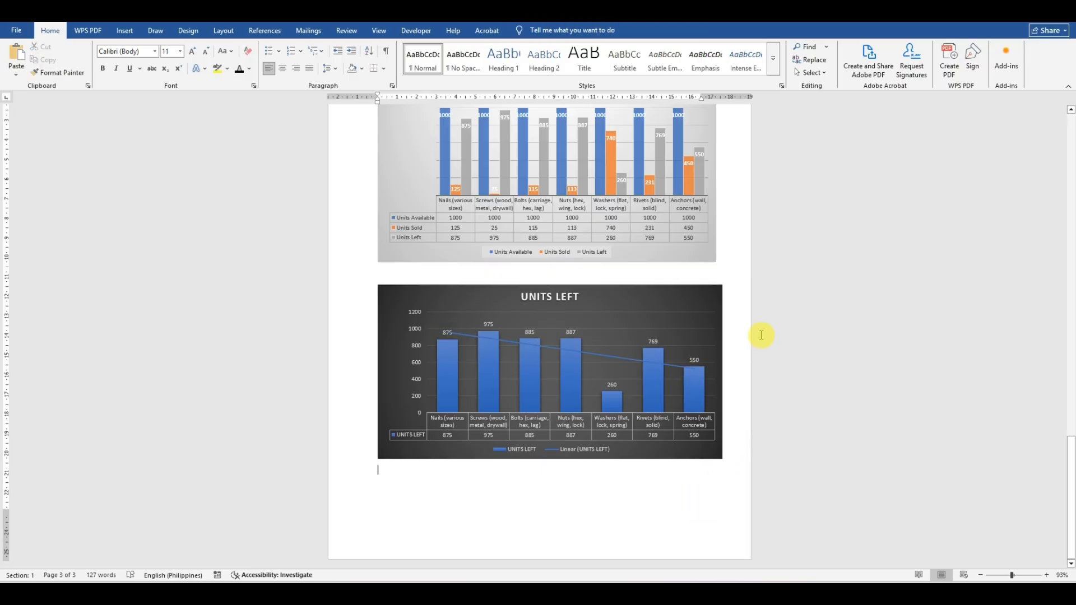
Step: Make the UNITS LEFT chart slightly taller and insert a page break below it to start page 4
left_click(638, 298)
left_click_drag(549, 459, 558, 480)
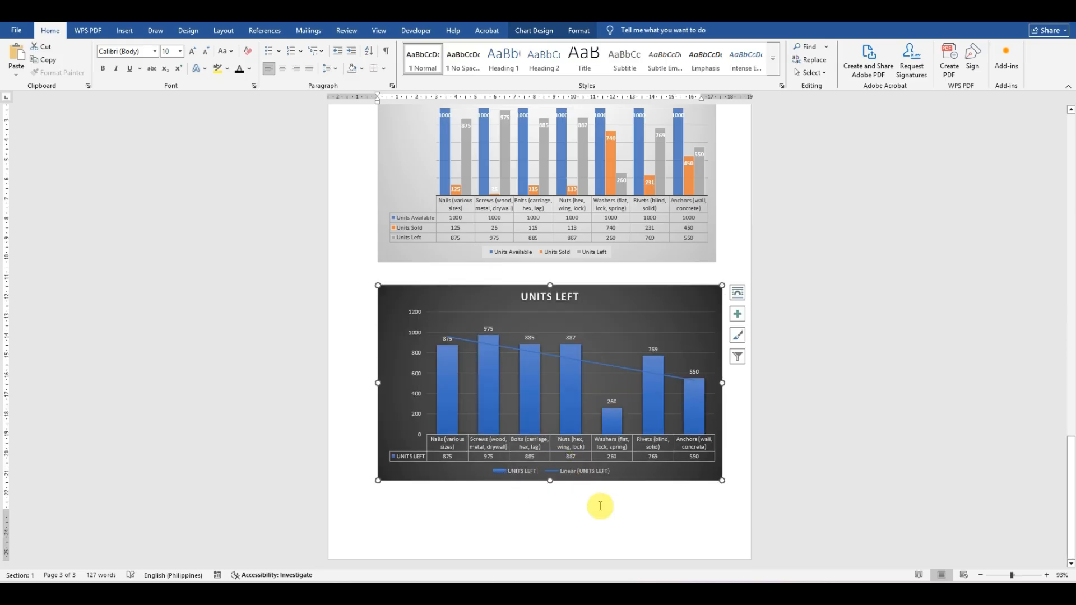
left_click(646, 486)
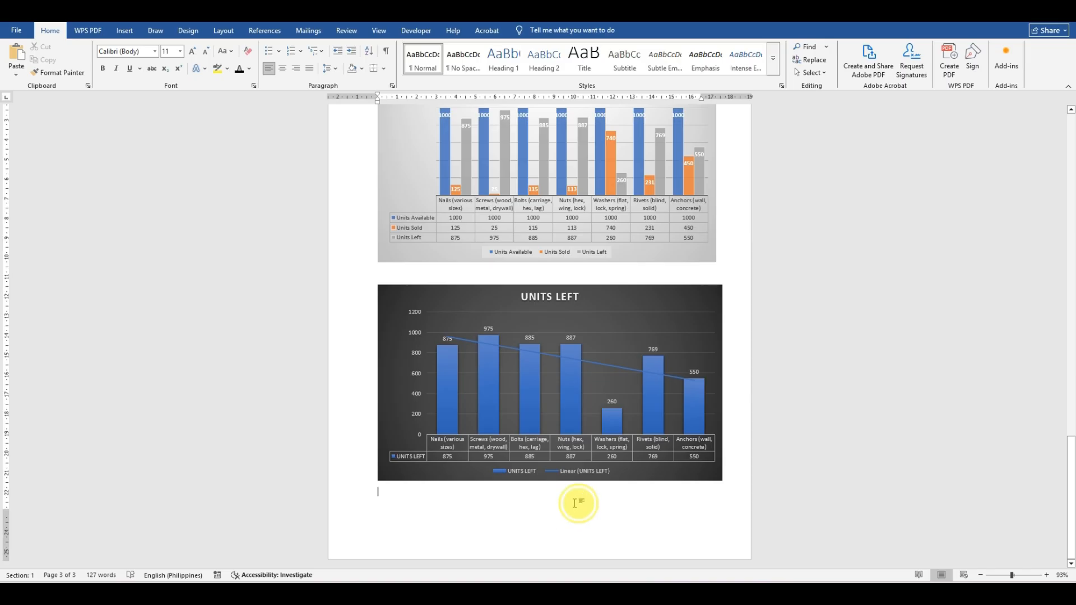
key("ctrl+Return")
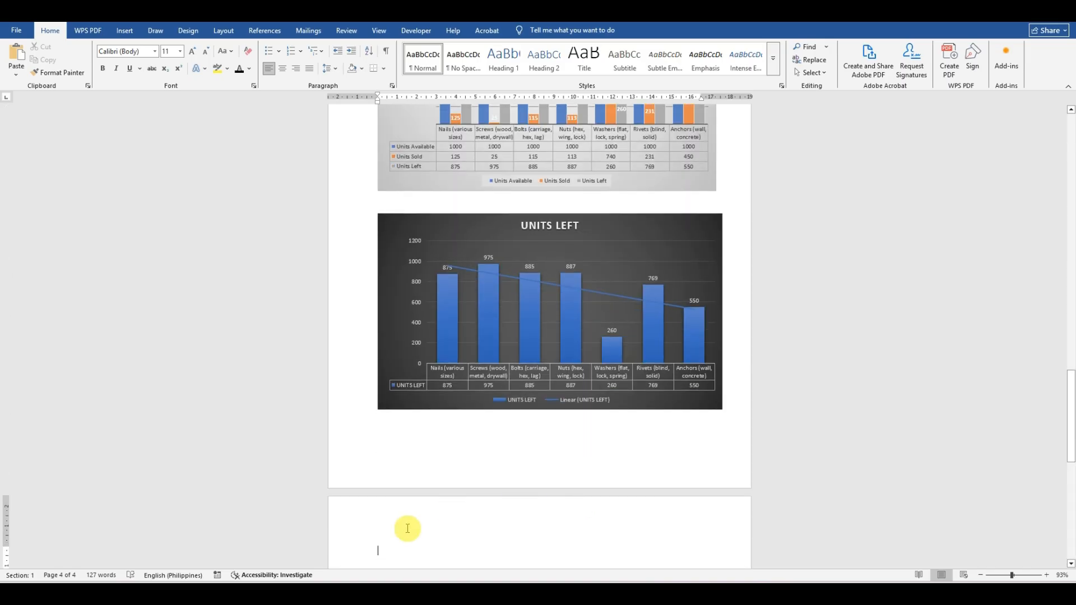
Step: Examine the Inventory Stocks and Order Total Cost charts in the finished Inventory Management template document
mouse_move(268, 593)
left_click(313, 532)
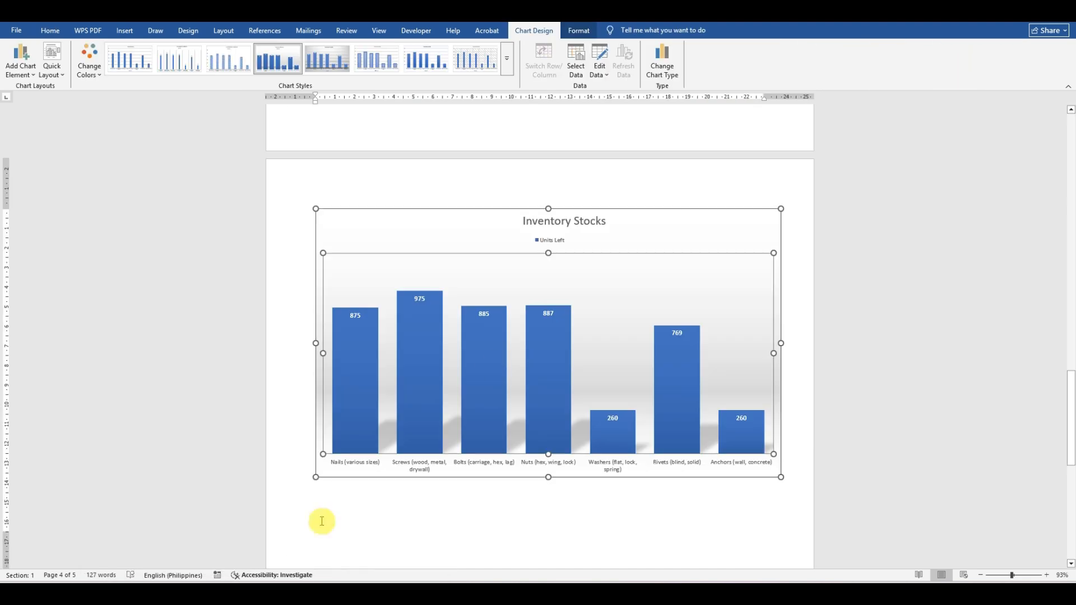
scroll(607, 352, "down", 7)
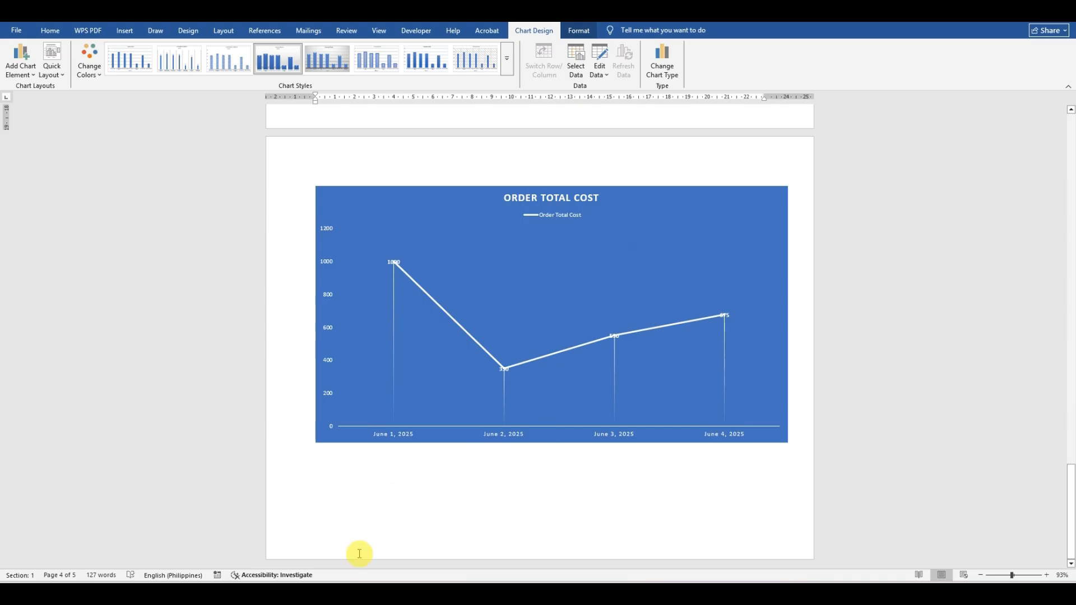
mouse_move(267, 594)
left_click(324, 563)
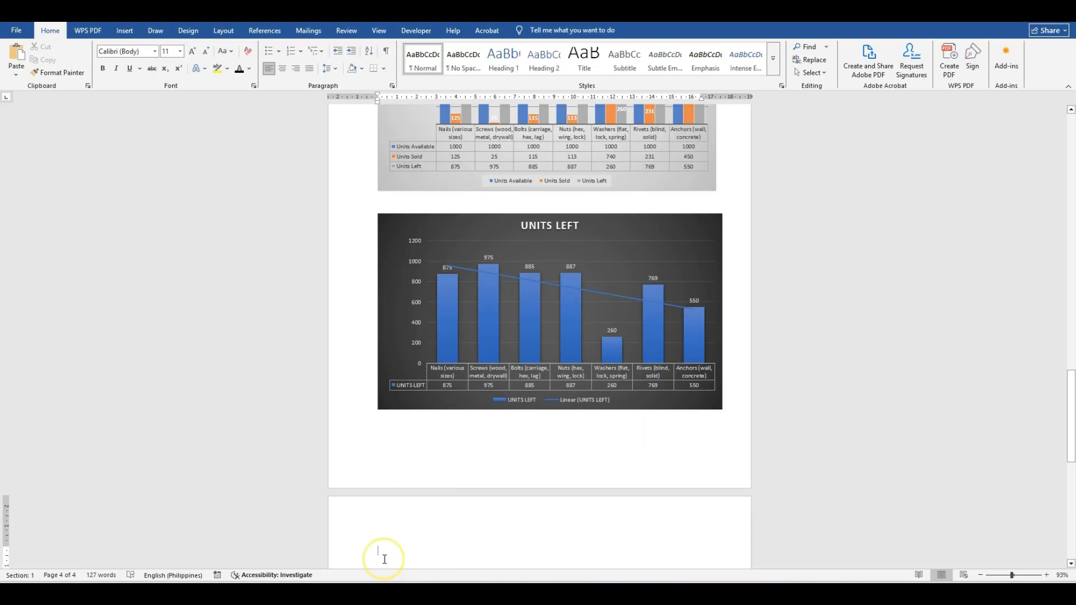
Step: Insert a basic line chart on the new page and close its data sheet
left_click(121, 32)
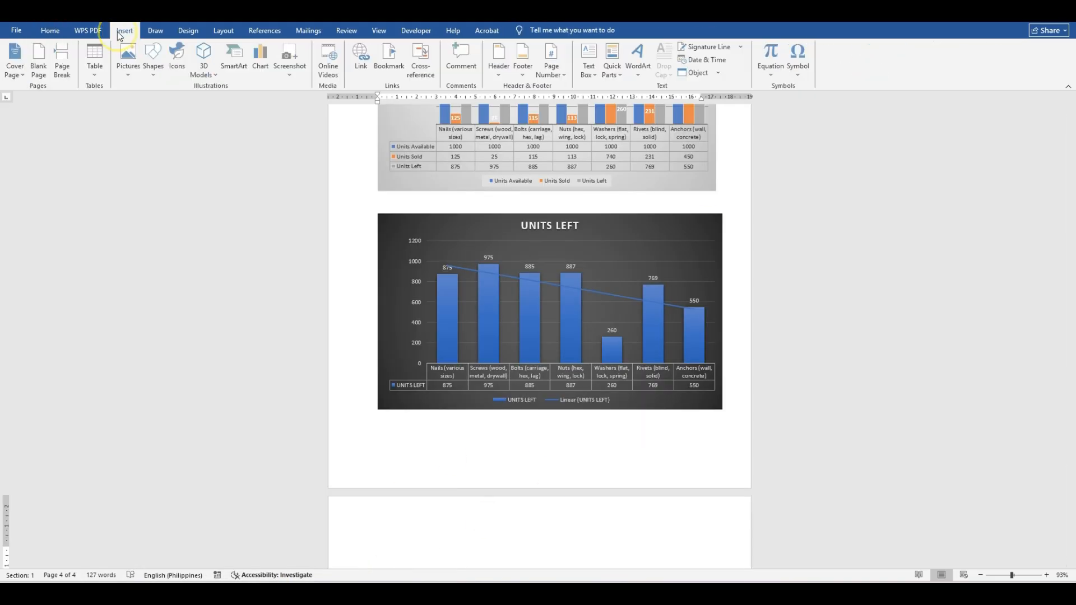
left_click(261, 71)
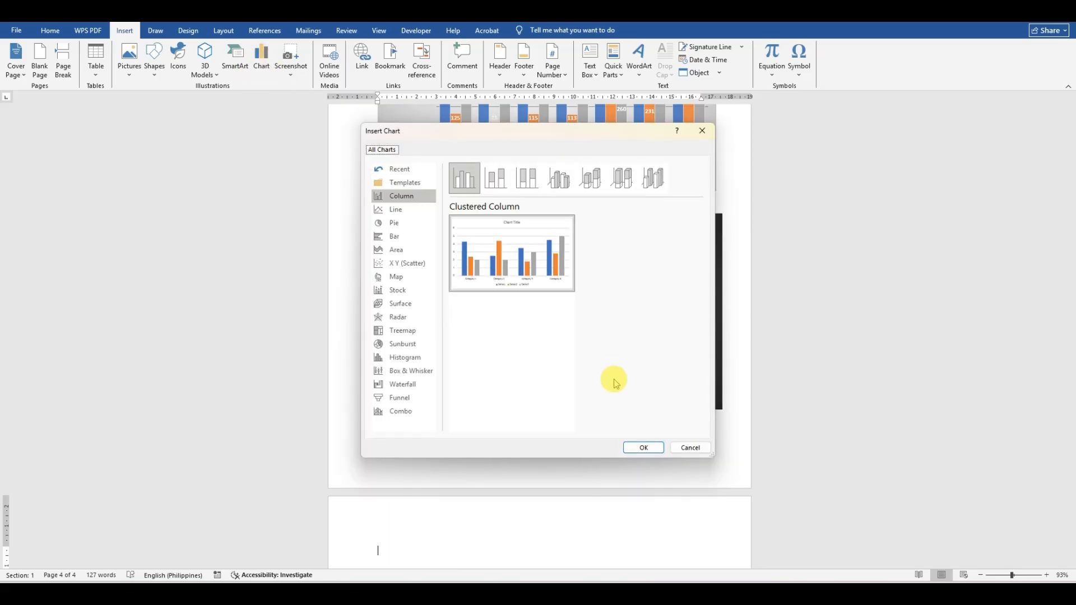
left_click(393, 213)
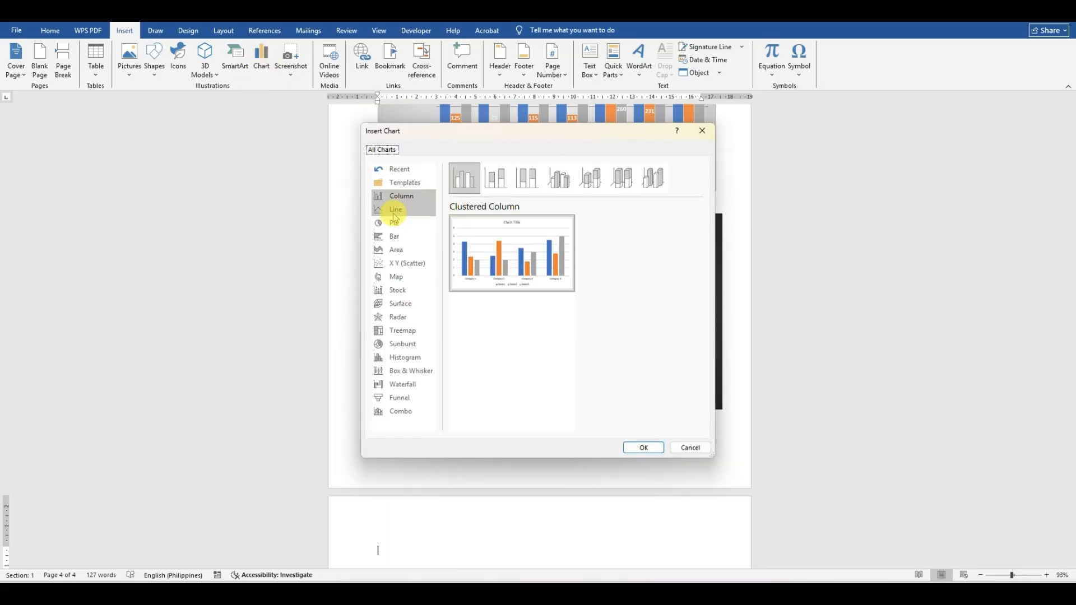
left_click(642, 447)
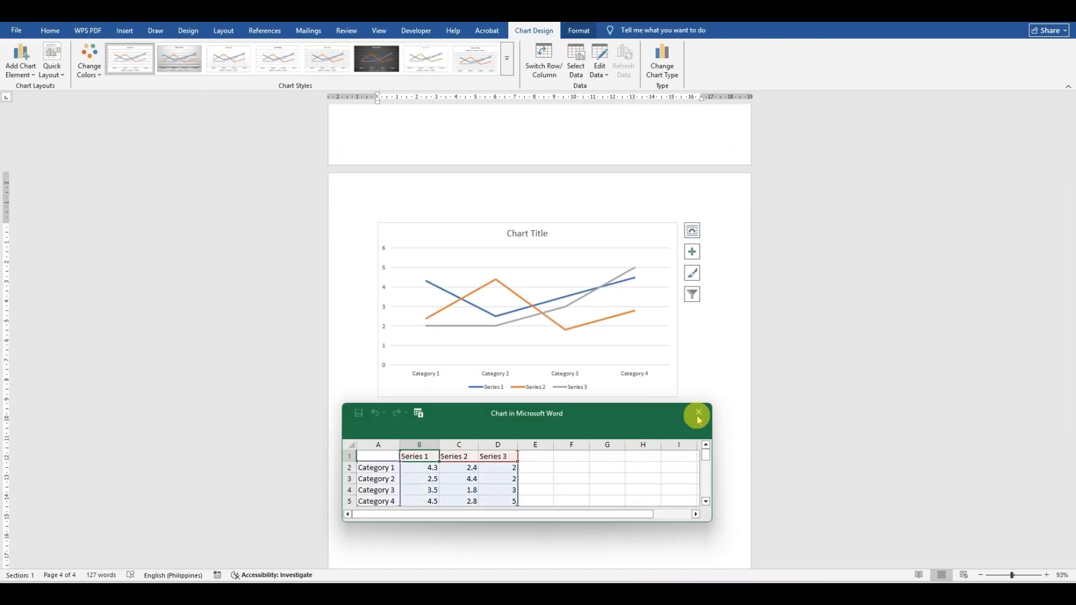
left_click(699, 416)
Step: Copy the June 1 to June 4, 2025 dates and cost values from the template's Order Total Cost chart data, then close the sheet
mouse_move(268, 593)
left_click(303, 548)
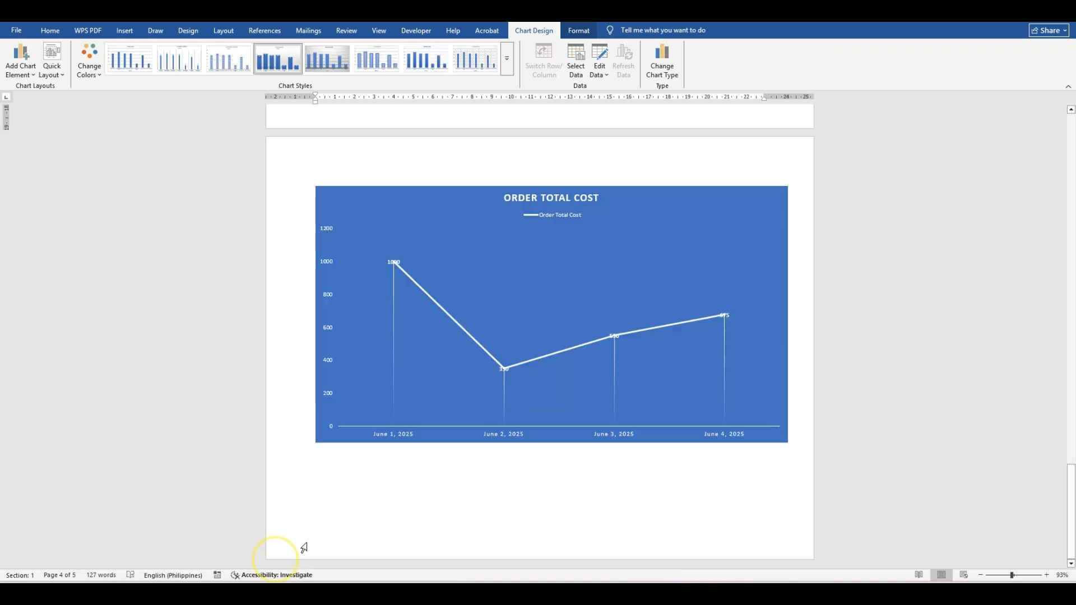
left_click(559, 300)
right_click(559, 300)
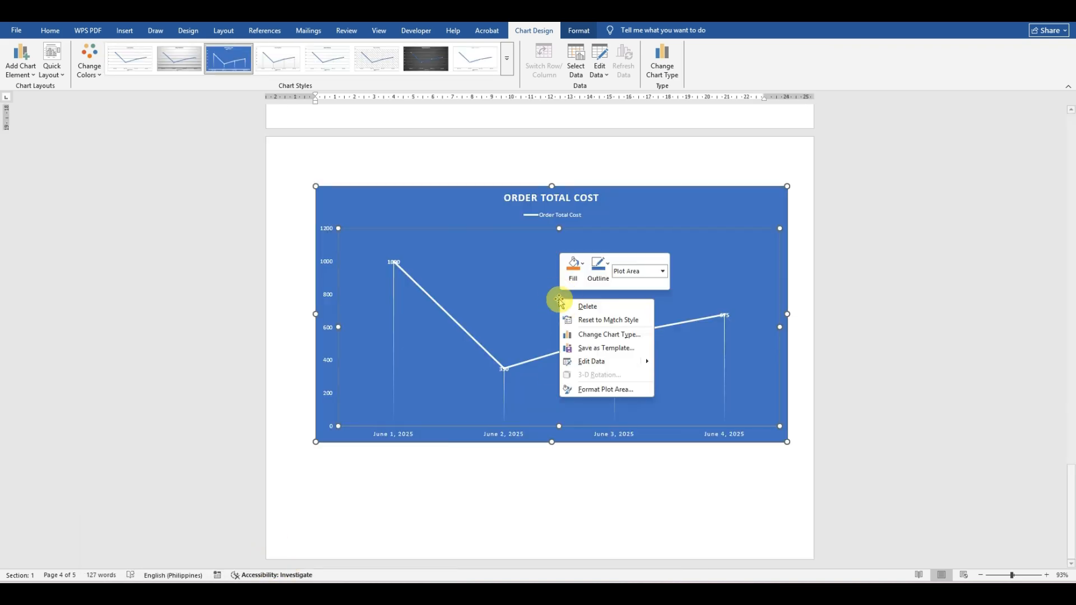
left_click(592, 359)
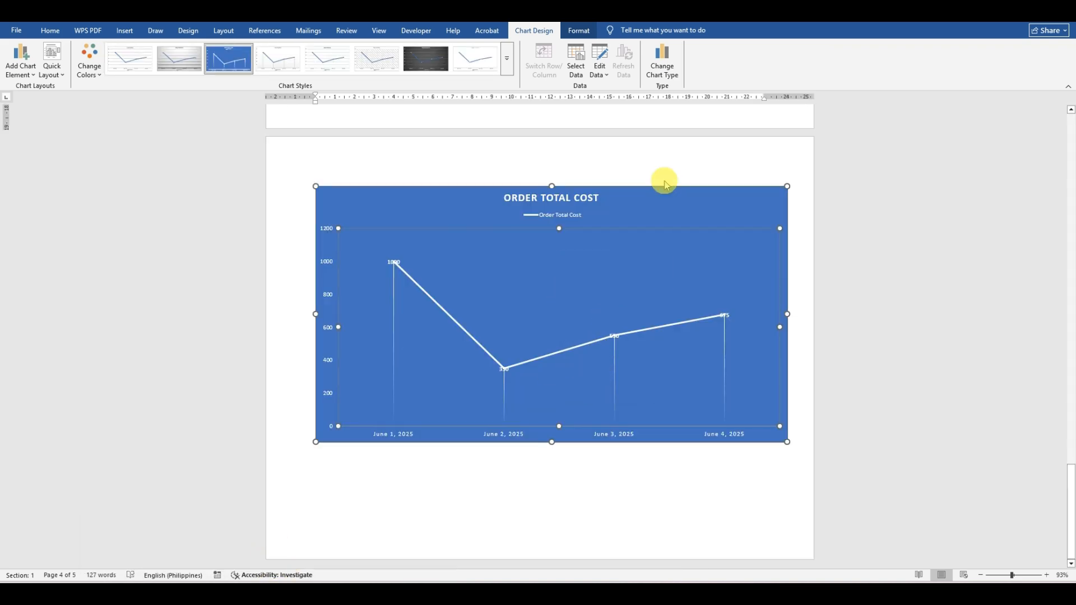
left_click_drag(589, 467, 728, 254)
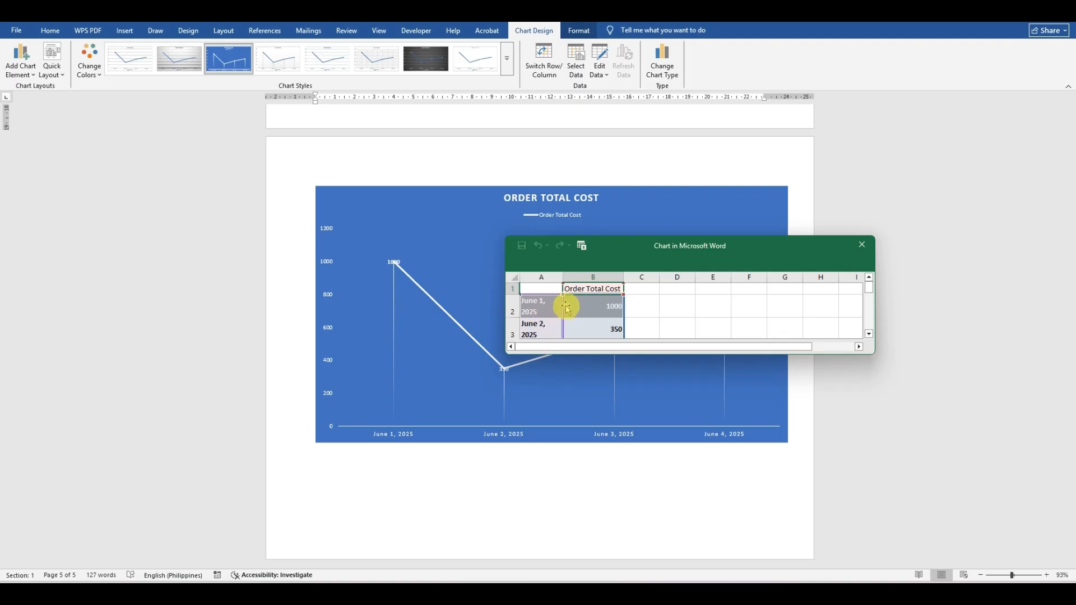
left_click_drag(566, 307, 581, 290)
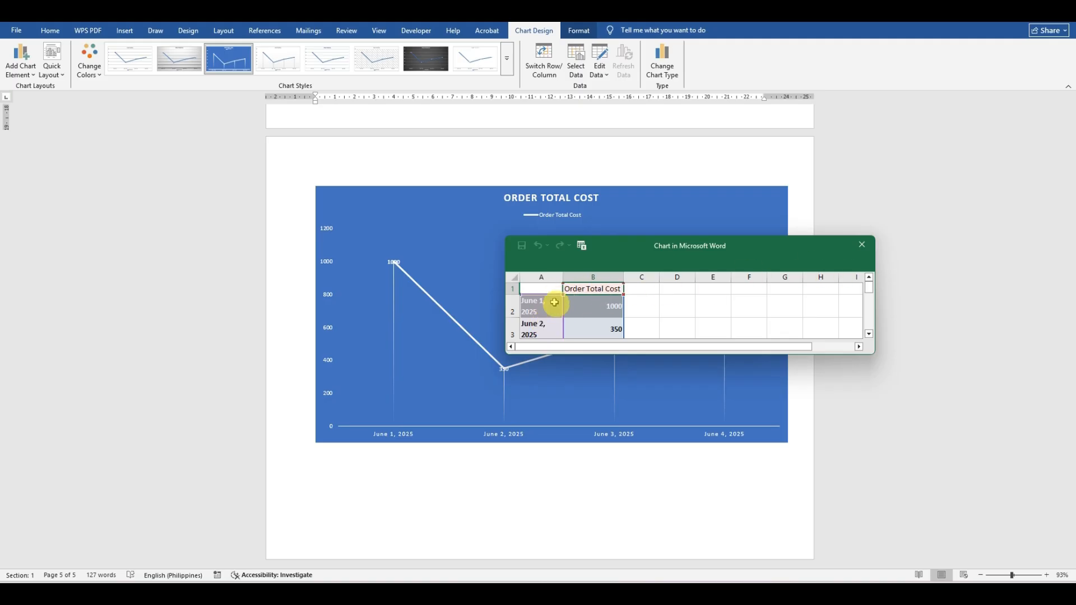
left_click_drag(546, 309, 608, 295)
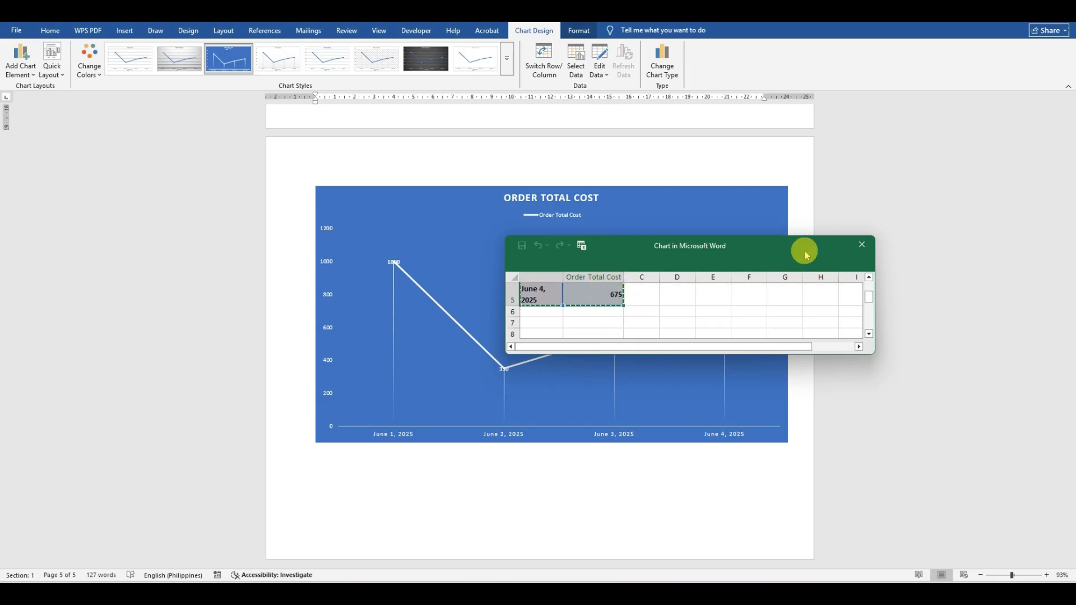
left_click(861, 244)
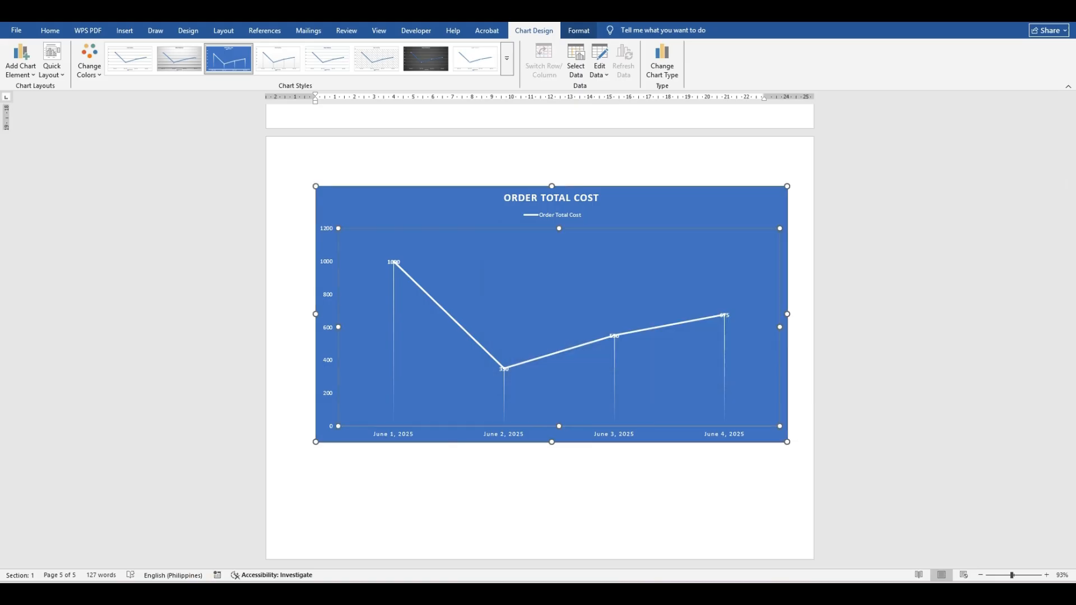
Step: Back in the new document, open the line chart's data sheet and delete the Series 2 and Series 3 columns
left_click(371, 540)
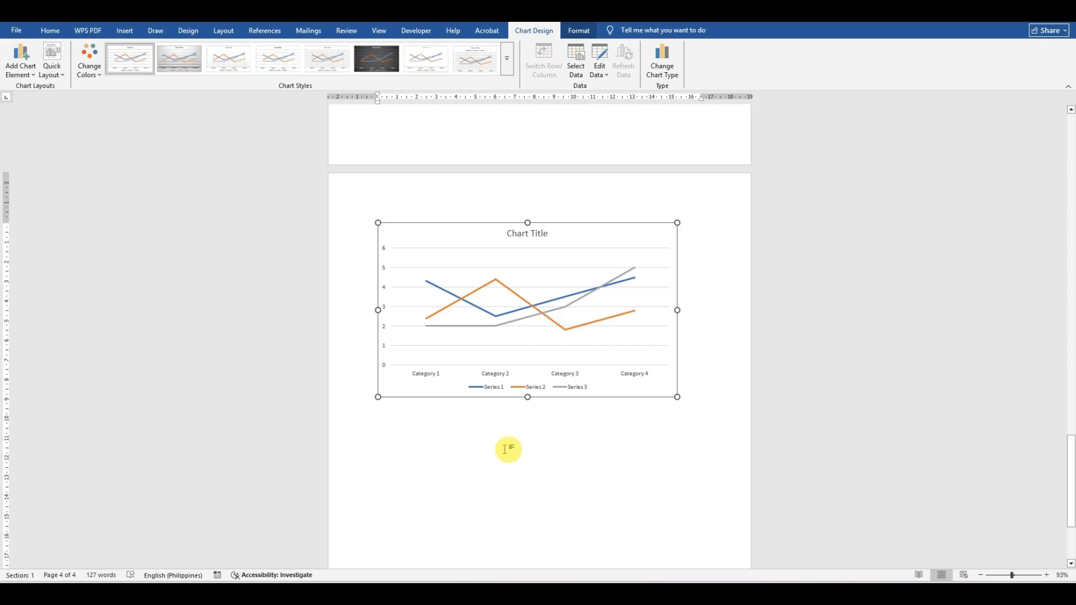
right_click(591, 363)
left_click(641, 427)
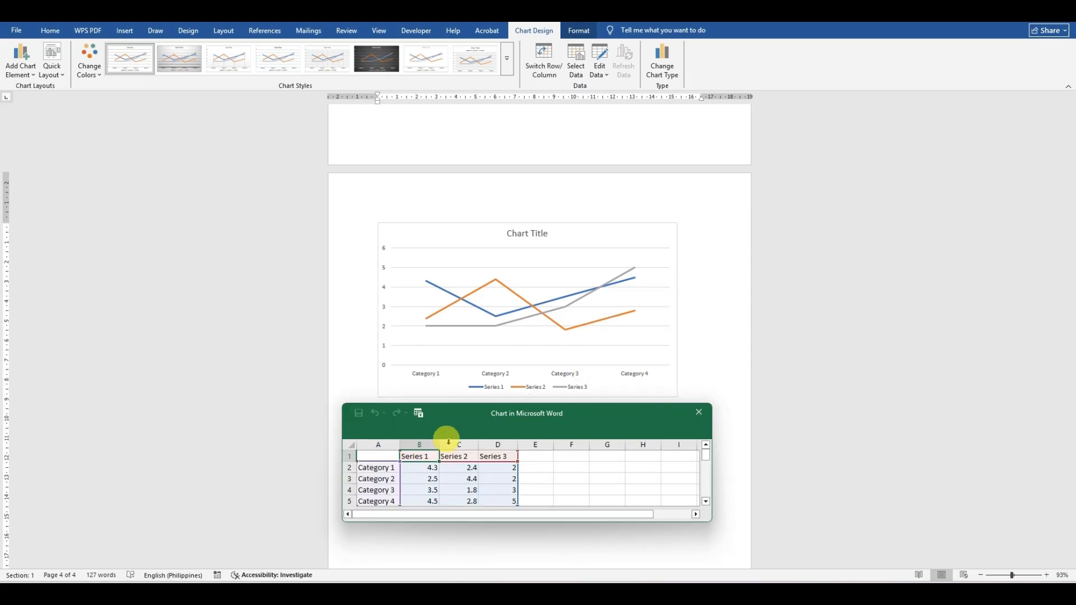
left_click_drag(449, 442, 500, 446)
right_click(500, 454)
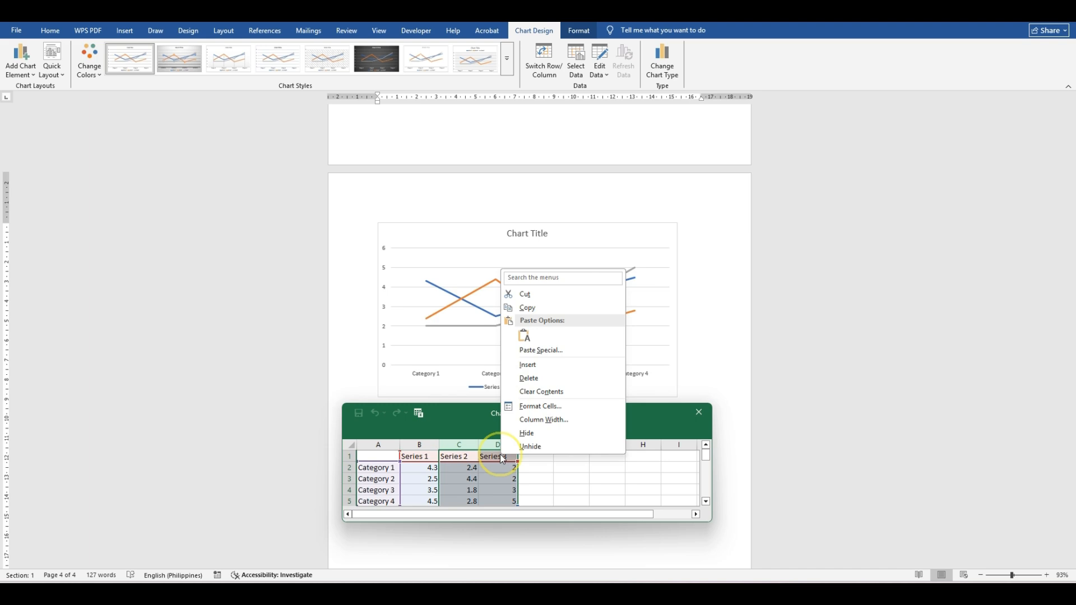
left_click(548, 379)
Step: Enlarge the data sheet window and paste the copied June 1–4, 2025 dates with values 1000, 350, 550 and 675 from cell A2
left_click_drag(572, 413, 435, 143)
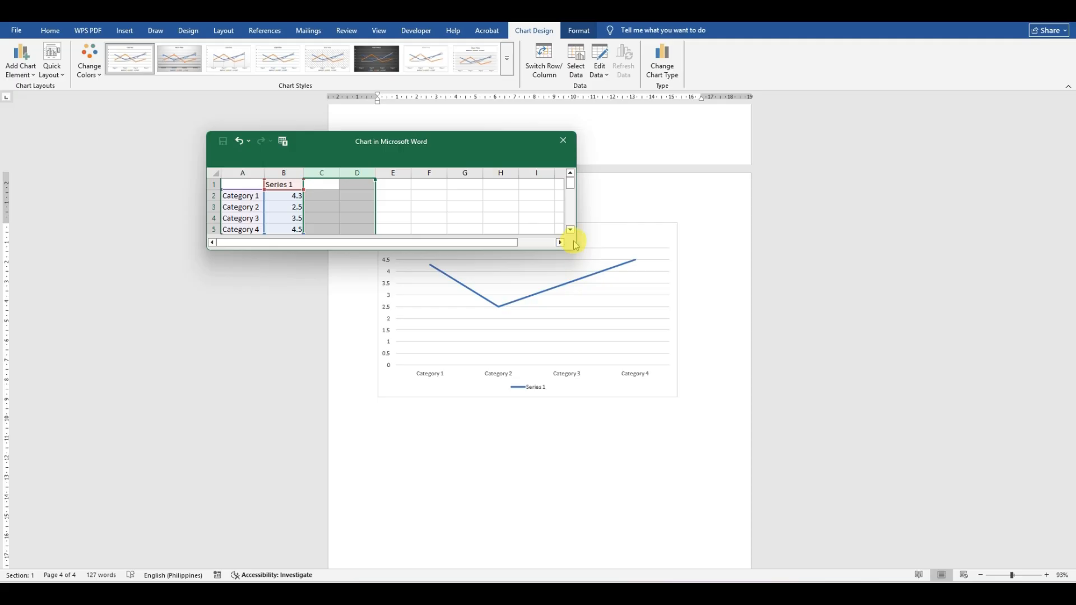
left_click_drag(574, 243, 746, 500)
left_click(250, 195)
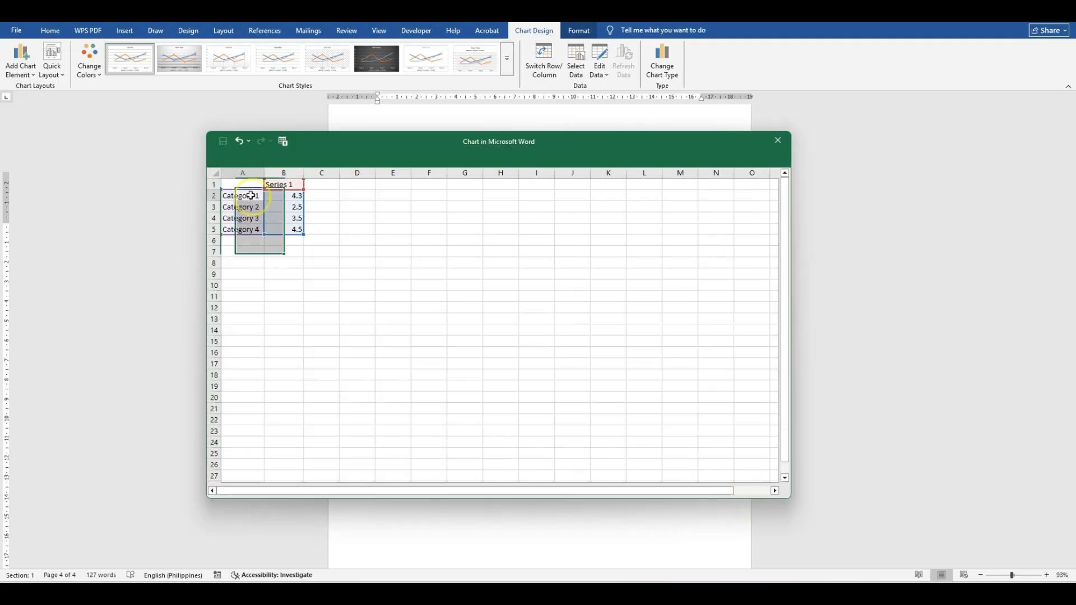
type("June 1, 2025\t1000 June 2, 2025\t350 June 3, 2025\t550 June 4, 2025\t675")
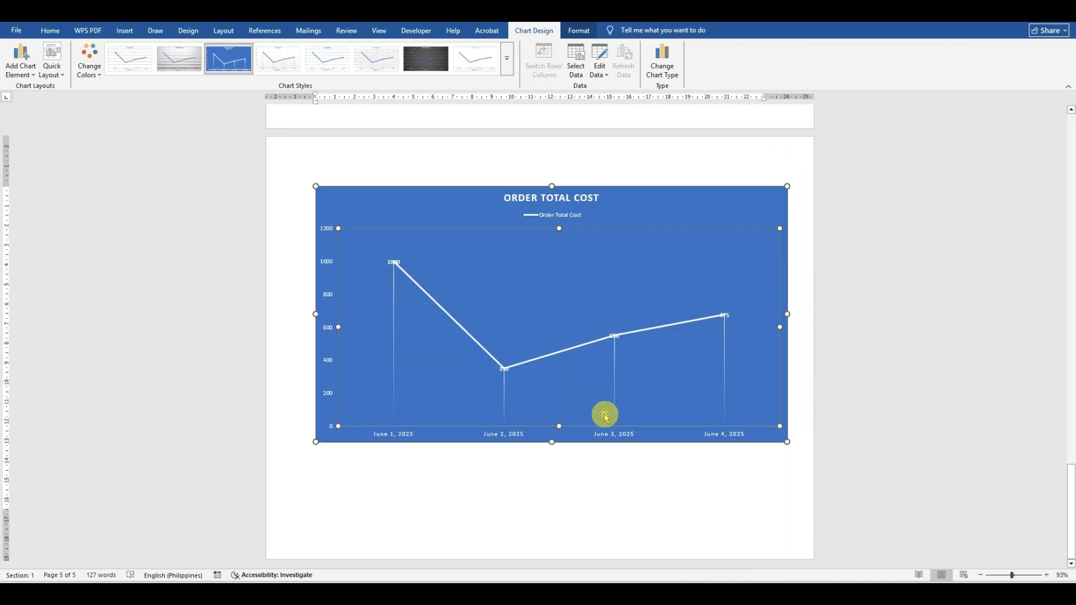
Step: Return to the new document, check the line chart's data sheet and close it
left_click(489, 504)
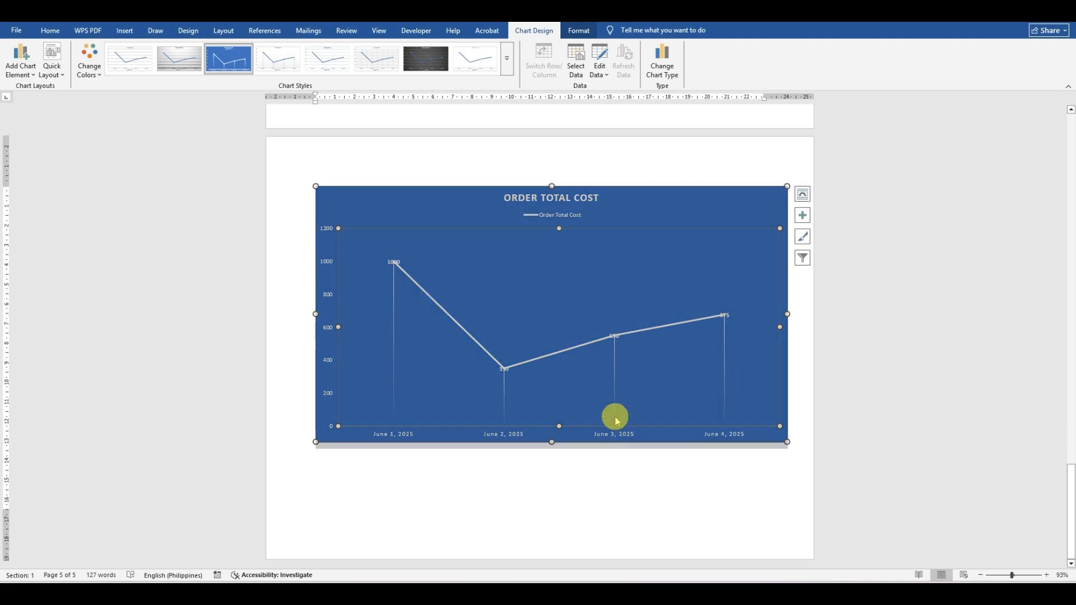
left_click(719, 157)
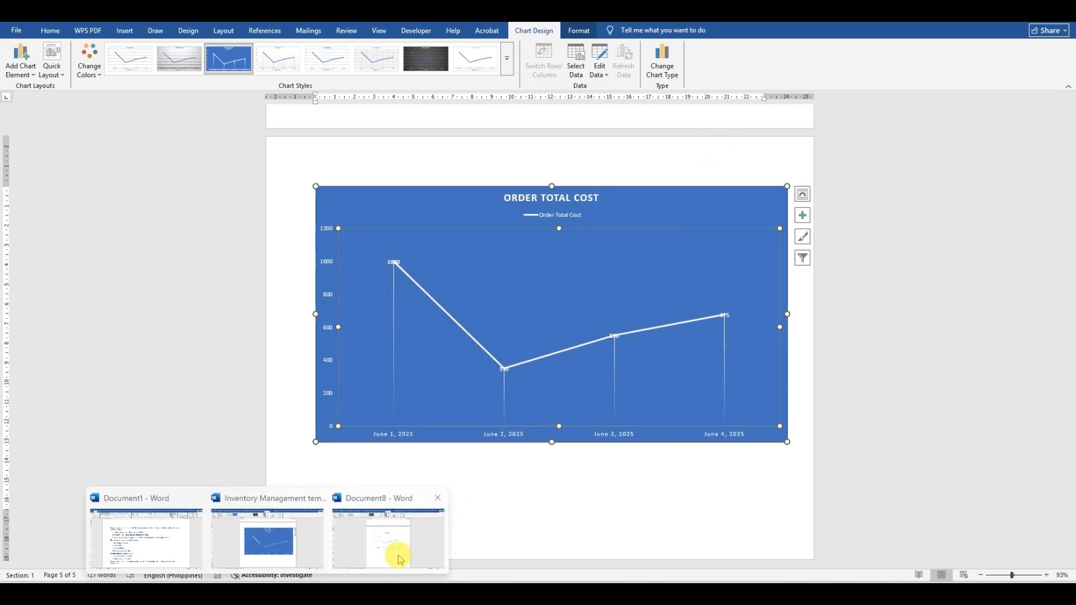
left_click(396, 552)
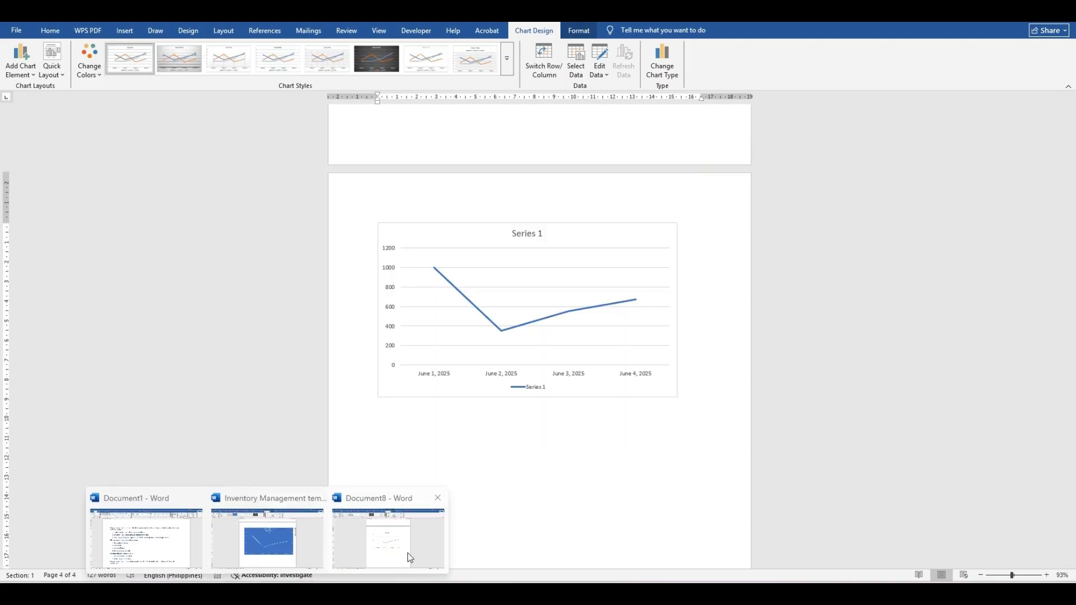
right_click(581, 256)
left_click(631, 321)
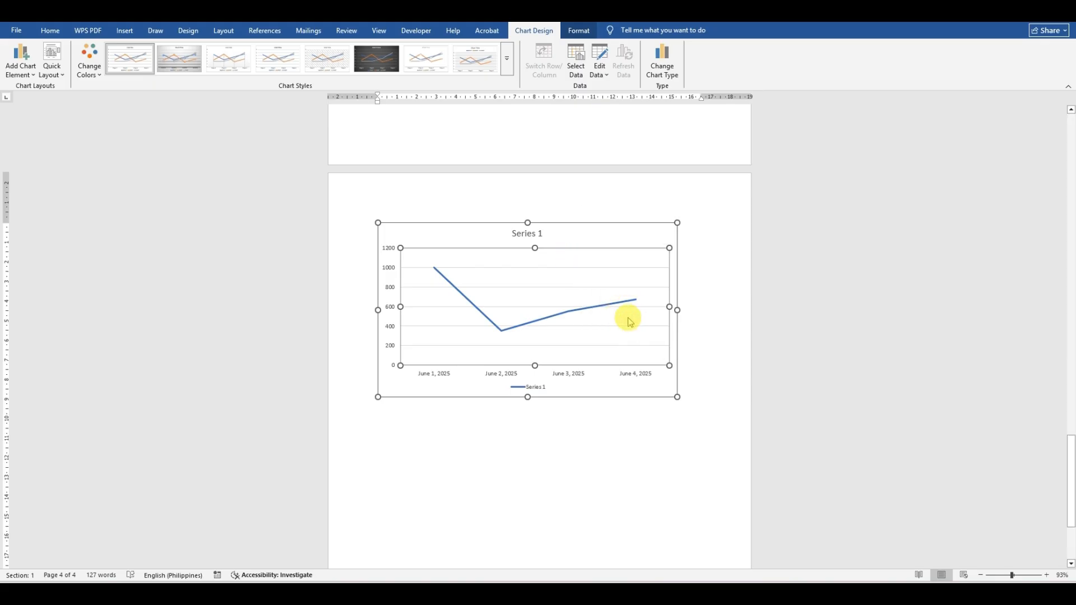
left_click_drag(557, 418, 572, 353)
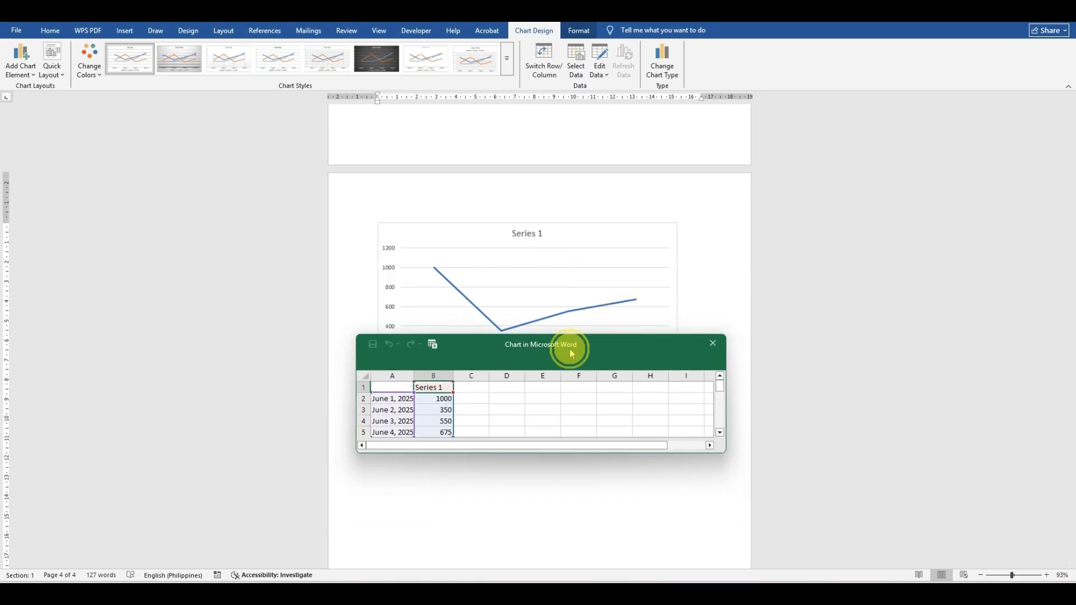
left_click(711, 349)
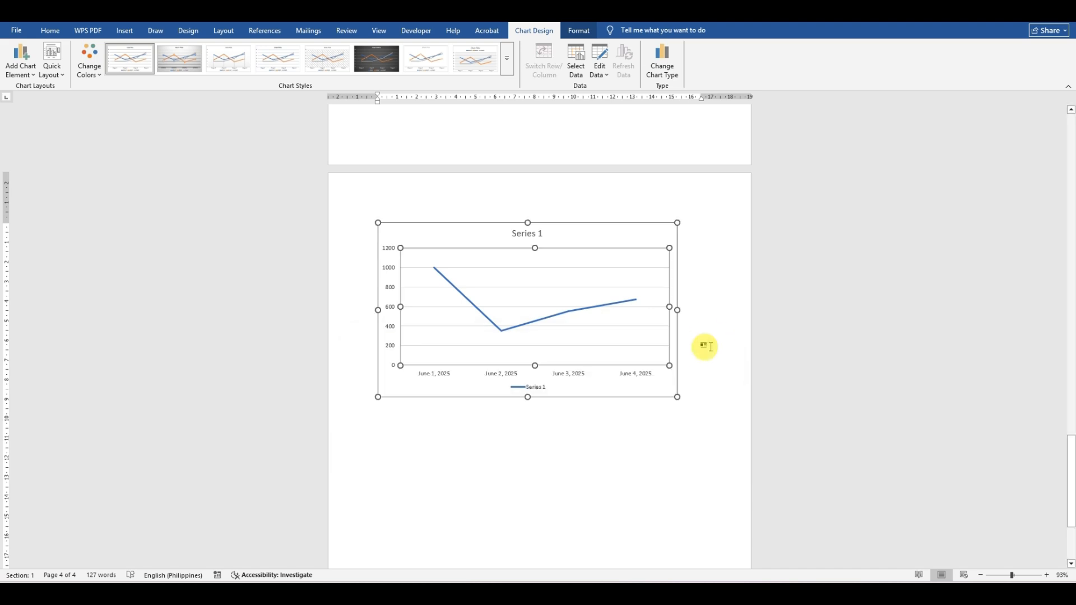
Step: Apply the chart style with solid blue background, white line and drop lines to the line chart
right_click(668, 224)
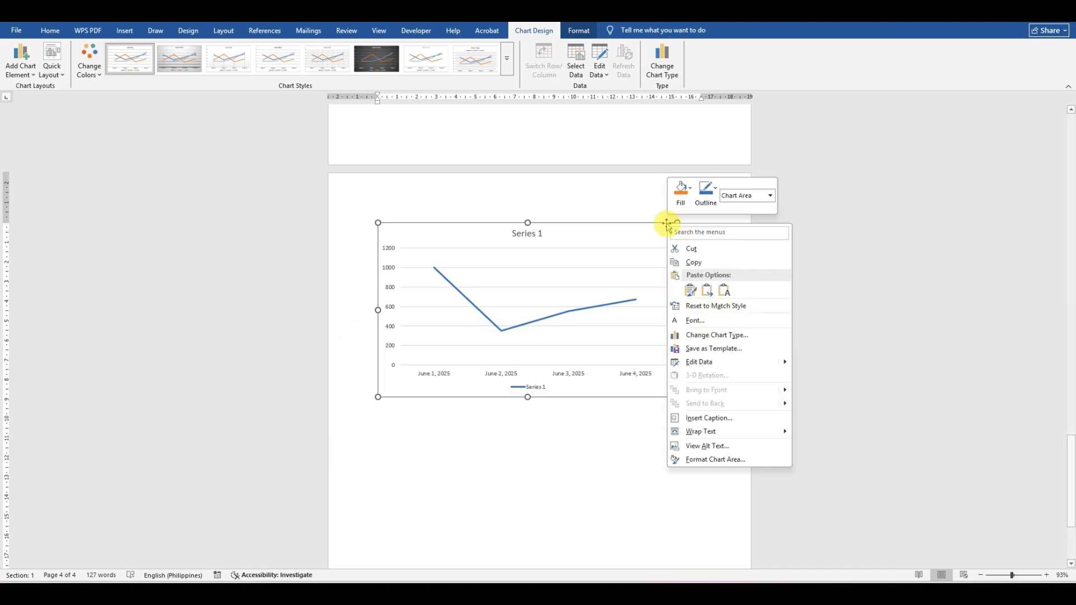
left_click(648, 272)
scroll(667, 297, "up", 2)
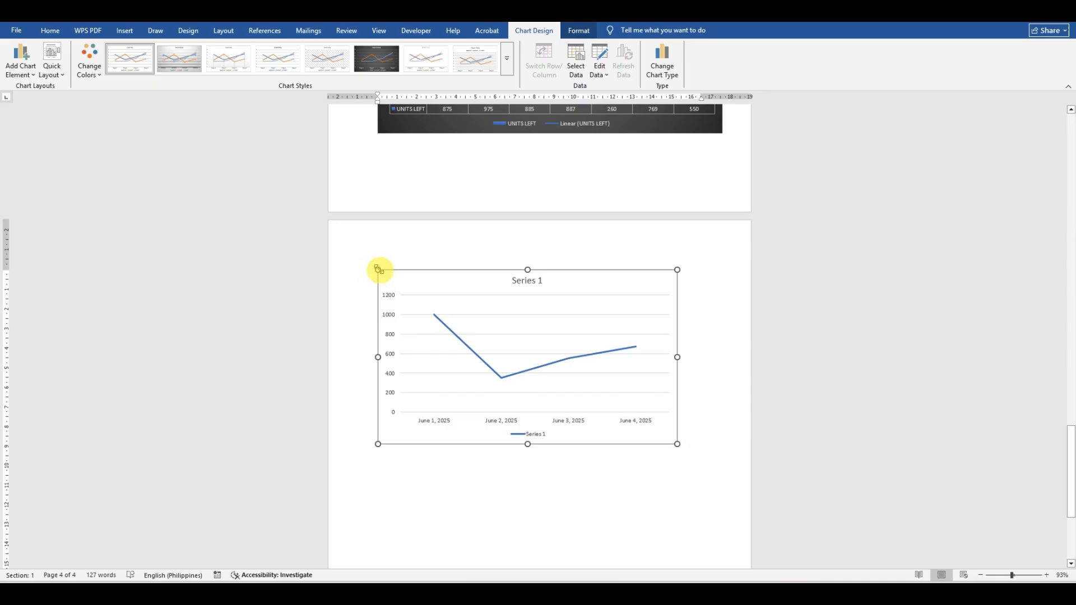
scroll(577, 361, "up", 2)
left_click(422, 303)
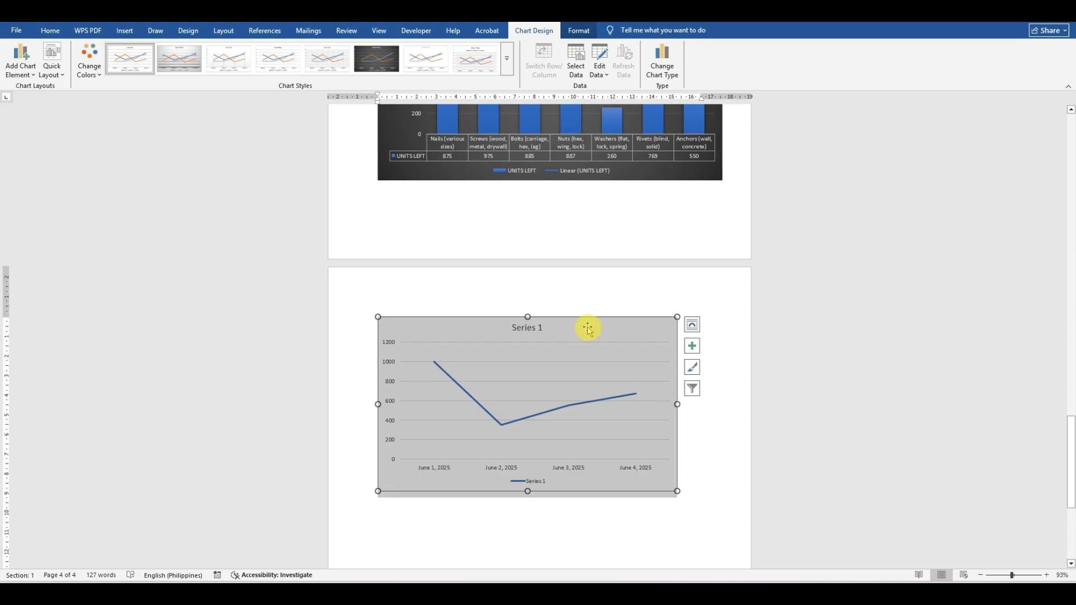
left_click(691, 367)
left_click(787, 542)
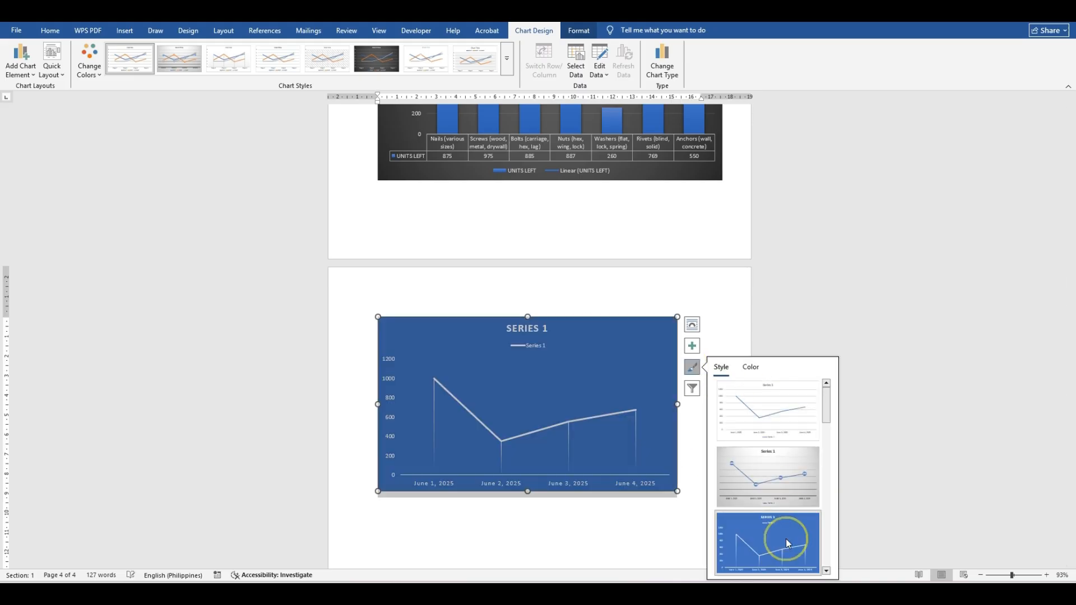
Step: Turn on data labels for the line chart and enlarge the chart in width and height
left_click(695, 347)
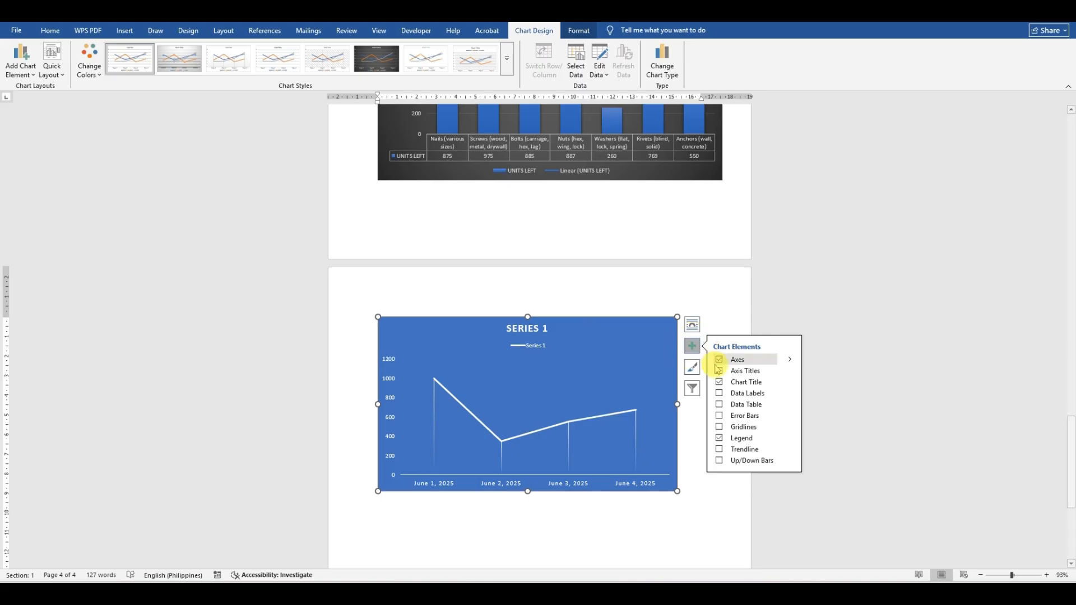
left_click(718, 394)
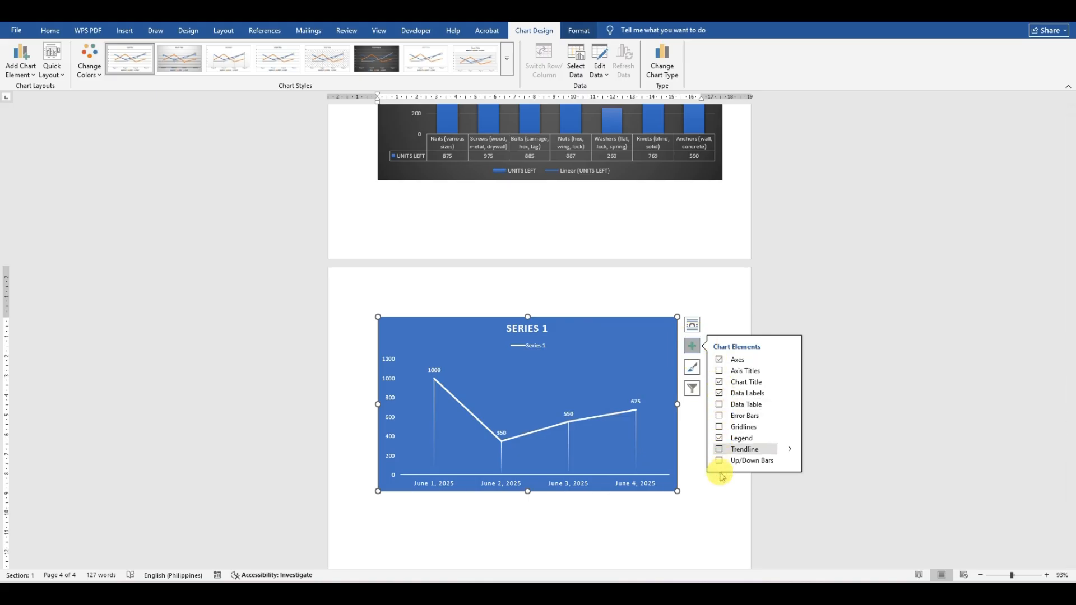
left_click(709, 503)
left_click(665, 391)
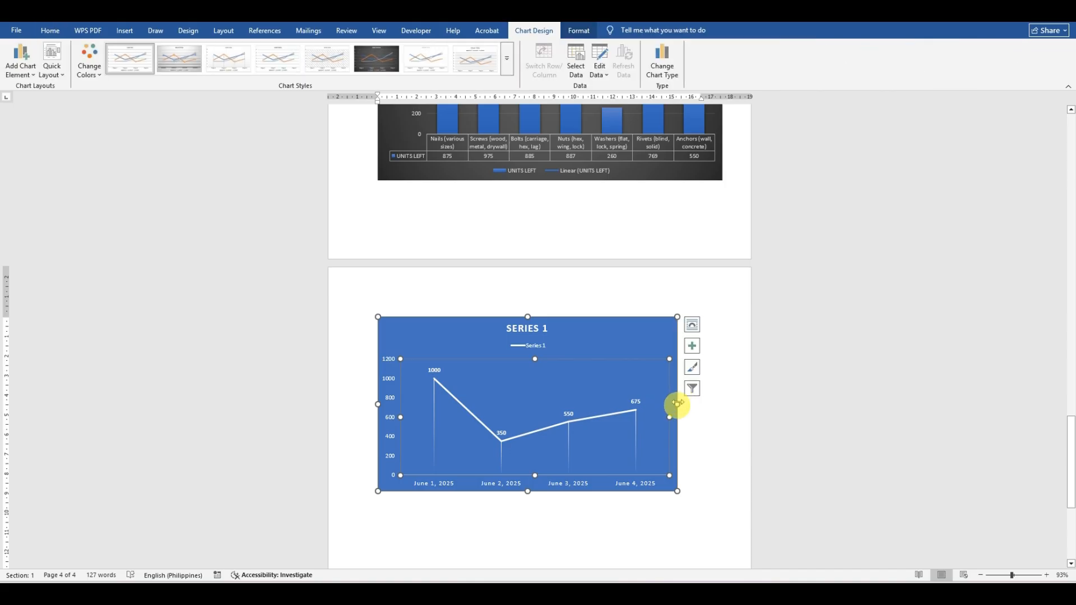
left_click_drag(677, 404, 717, 407)
left_click_drag(548, 492, 548, 542)
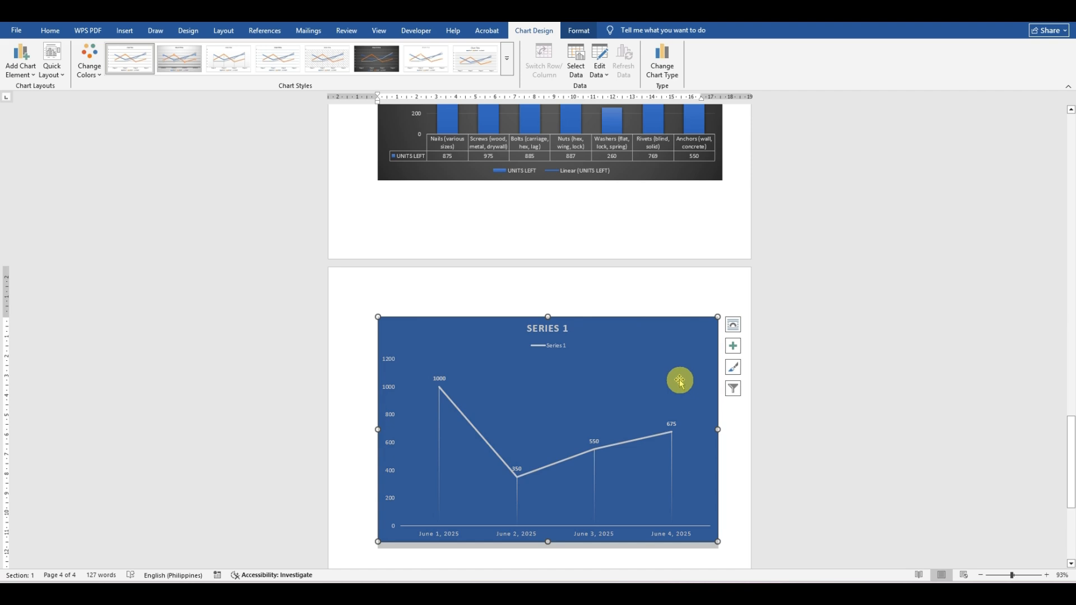
Step: Examine the Inventory Comparison Table and Units Left charts up close, including their series and labels
scroll(663, 388, "up", 2)
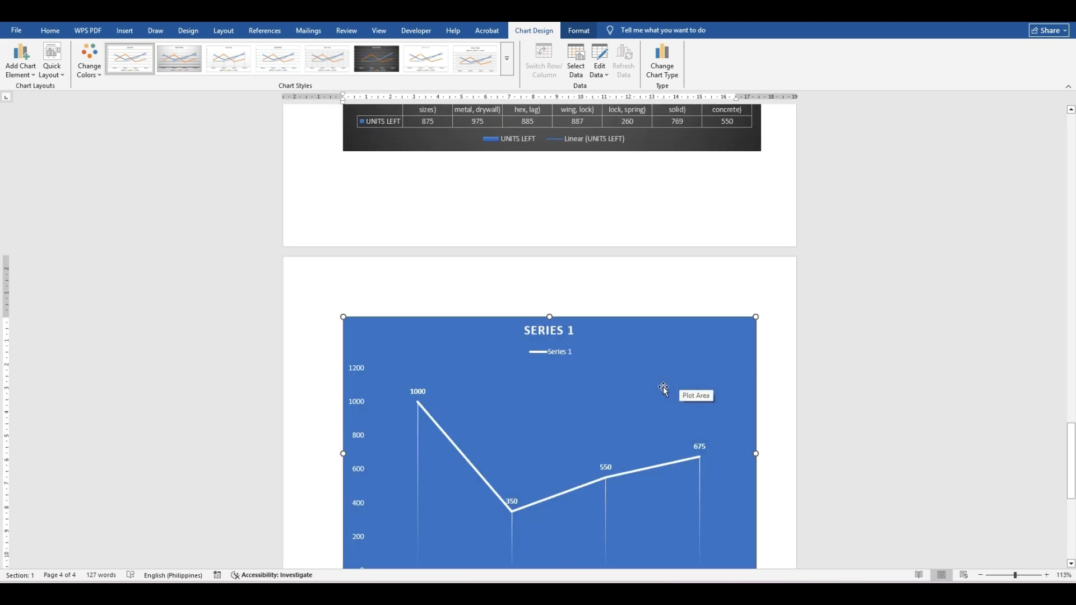
scroll(664, 389, "up", 2)
scroll(663, 386, "up", 8)
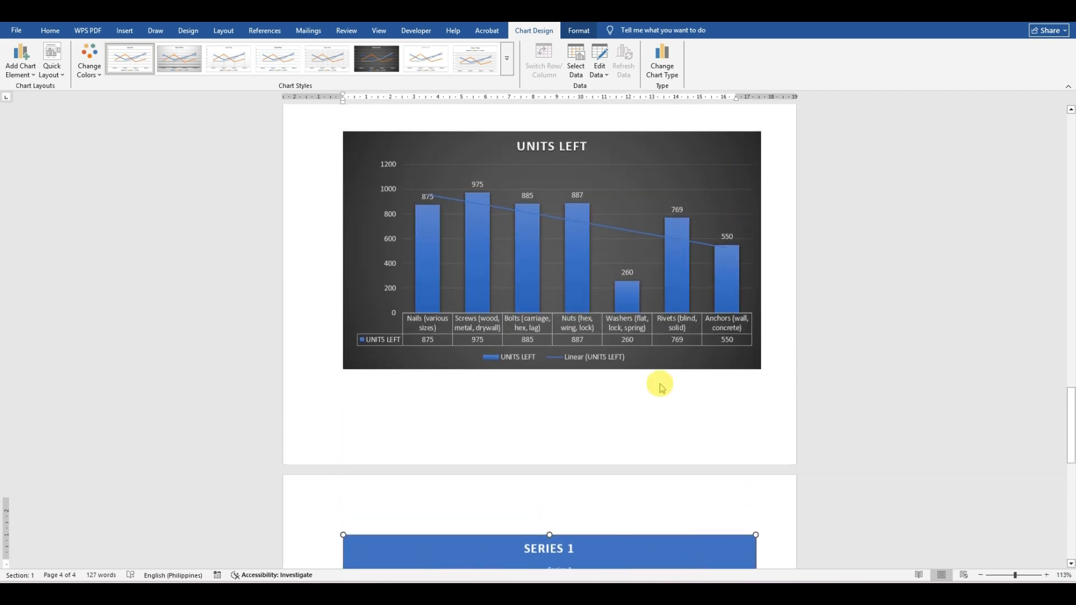
scroll(659, 387, "up", 4)
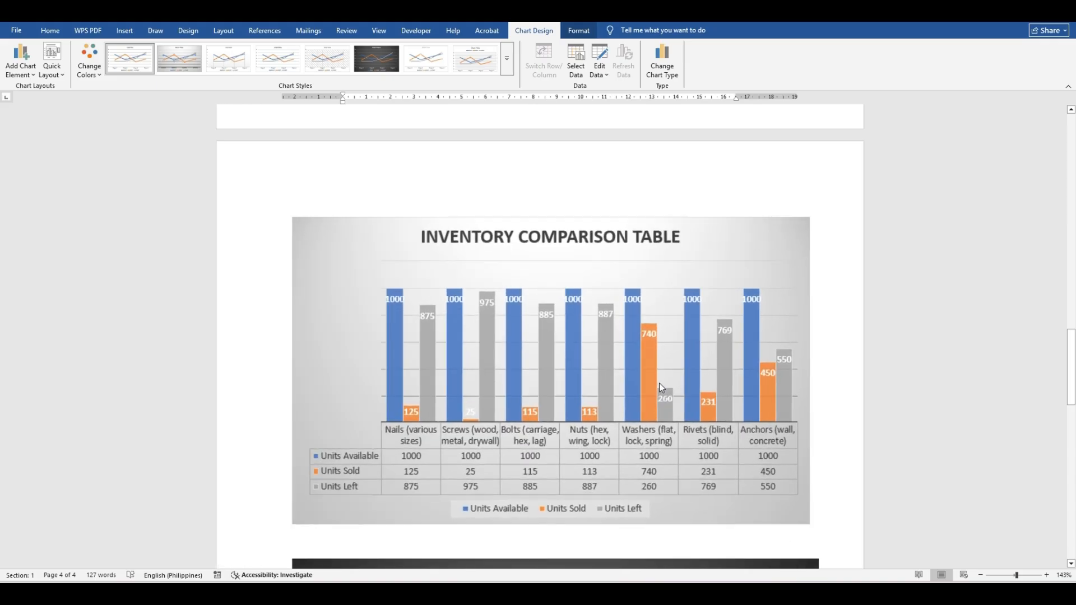
scroll(658, 382, "up", 2)
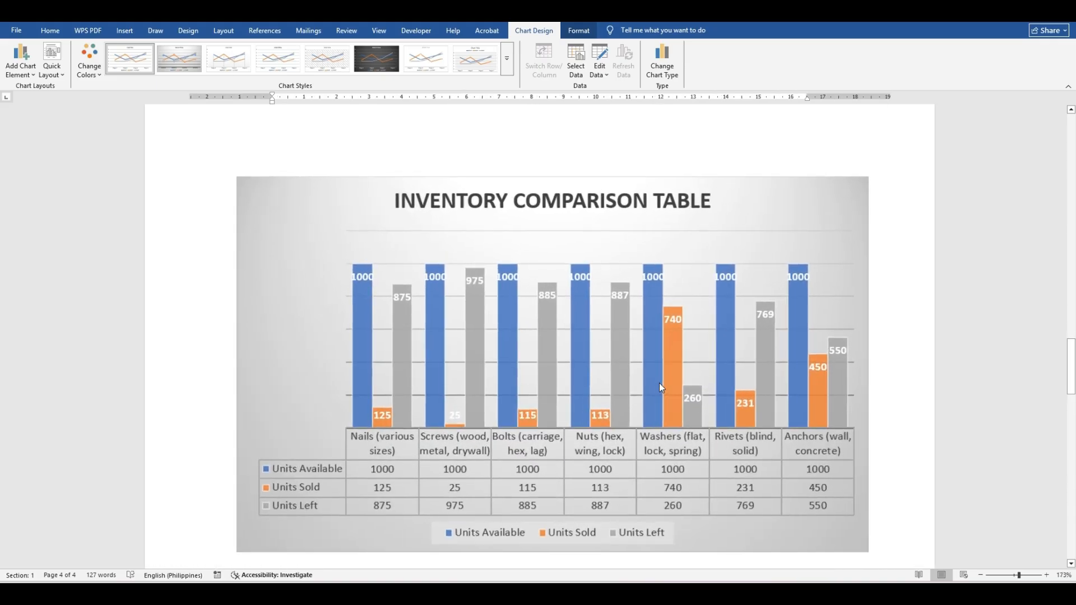
scroll(658, 382, "up", 1)
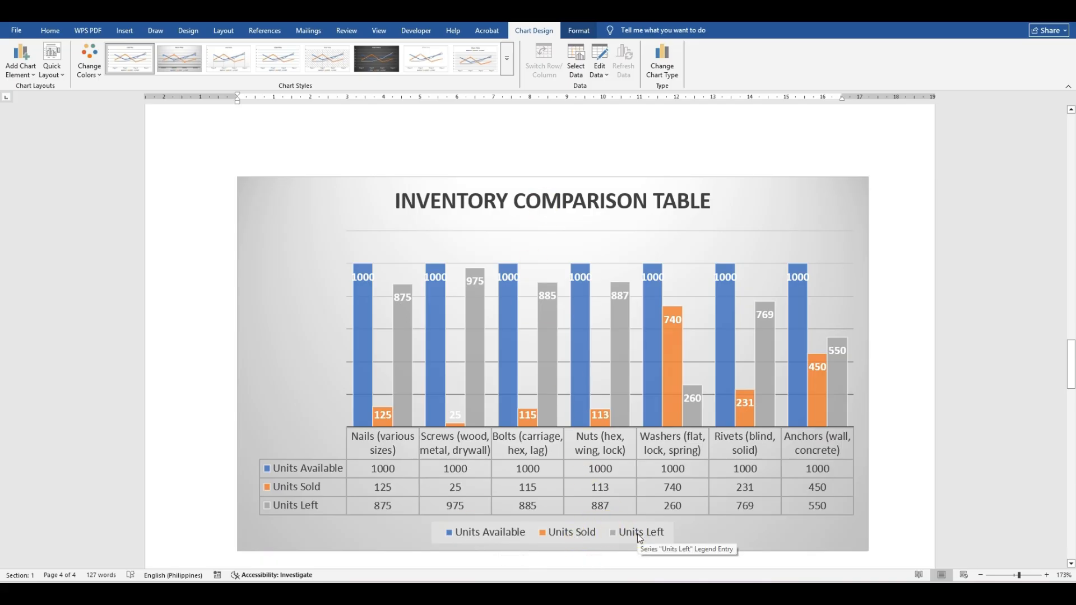
scroll(633, 448, "down", 6)
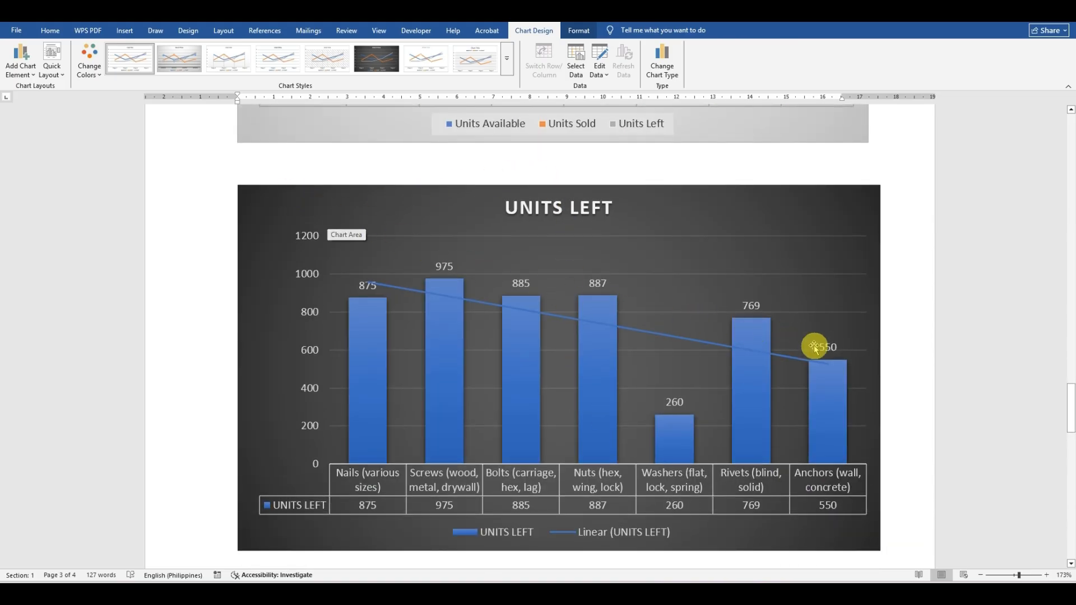
mouse_move(844, 379)
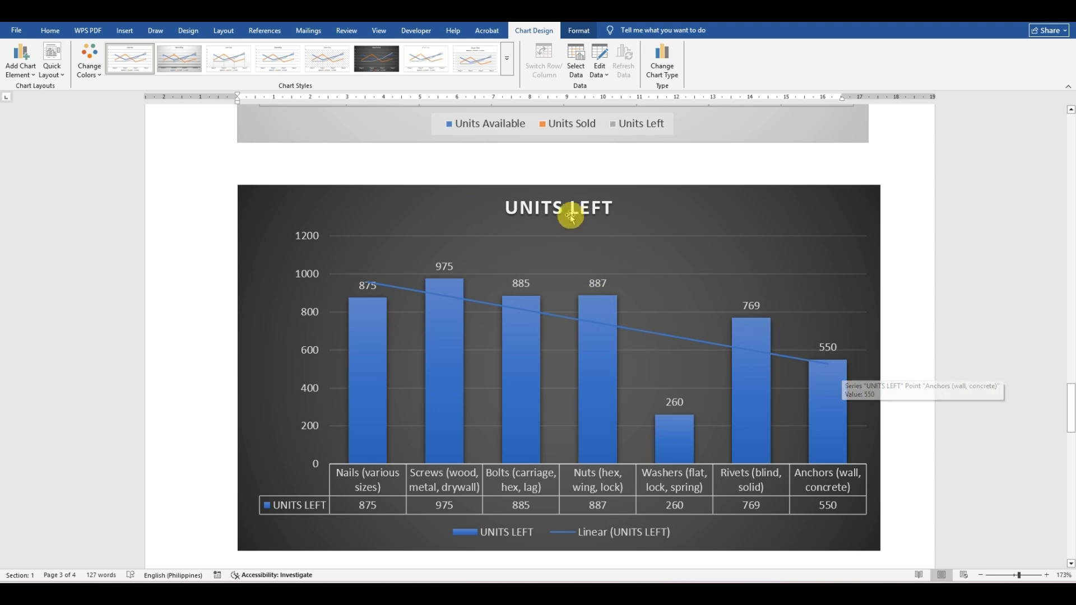
scroll(652, 446, "down", 10)
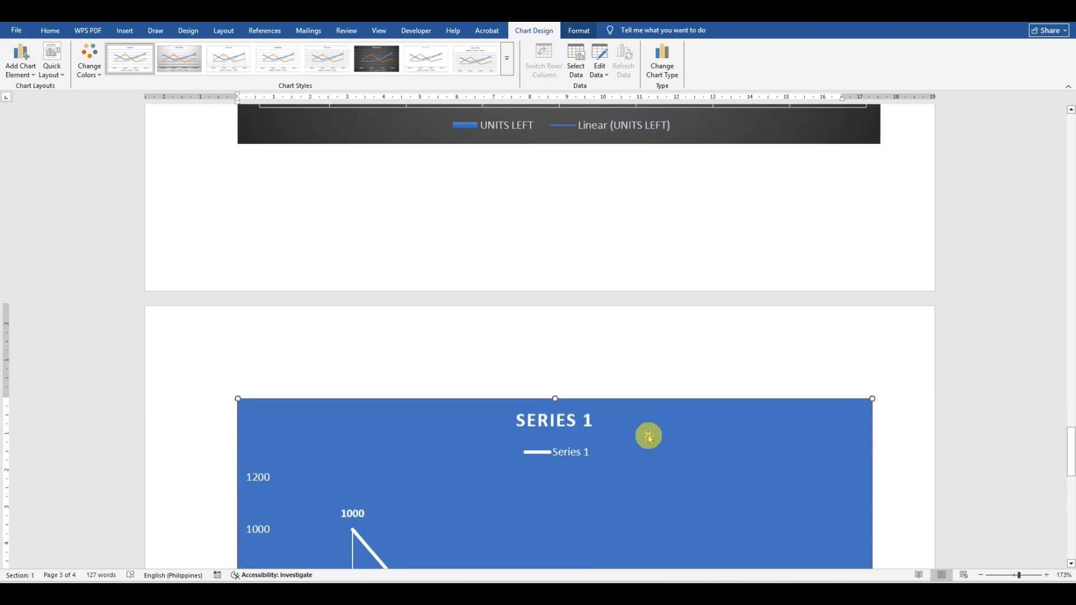
Step: Replace the line chart's title with DAILY SALES
scroll(648, 434, "up", 1)
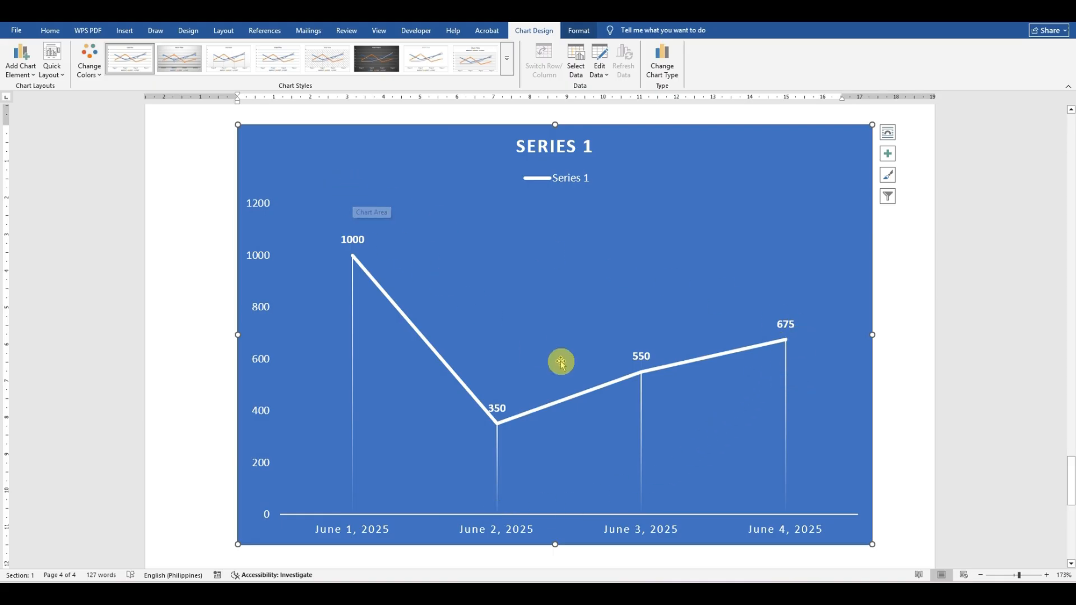
double_click(560, 145)
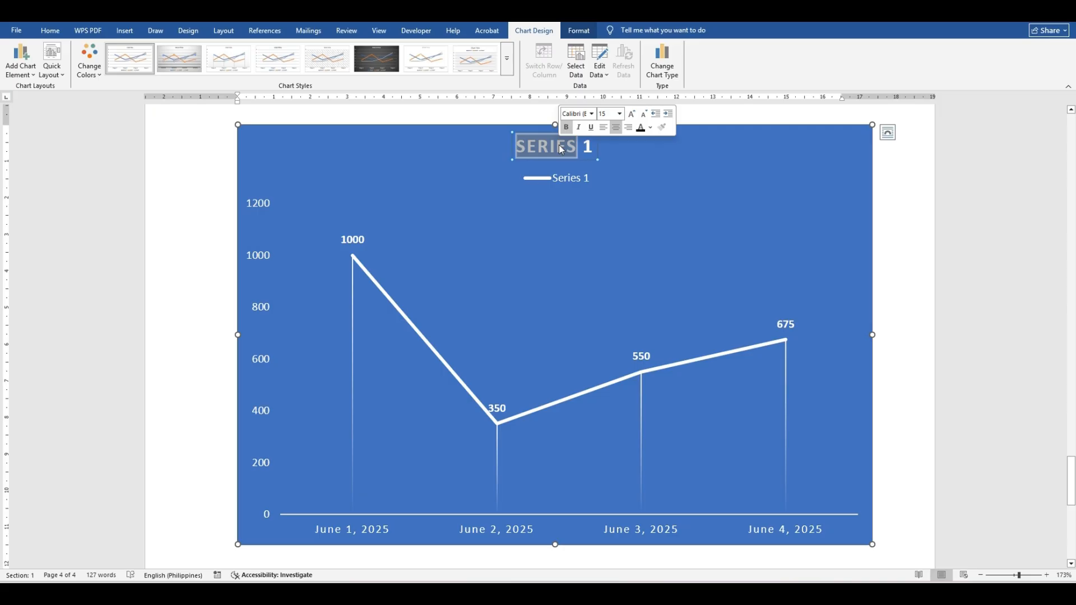
key("BackSpace")
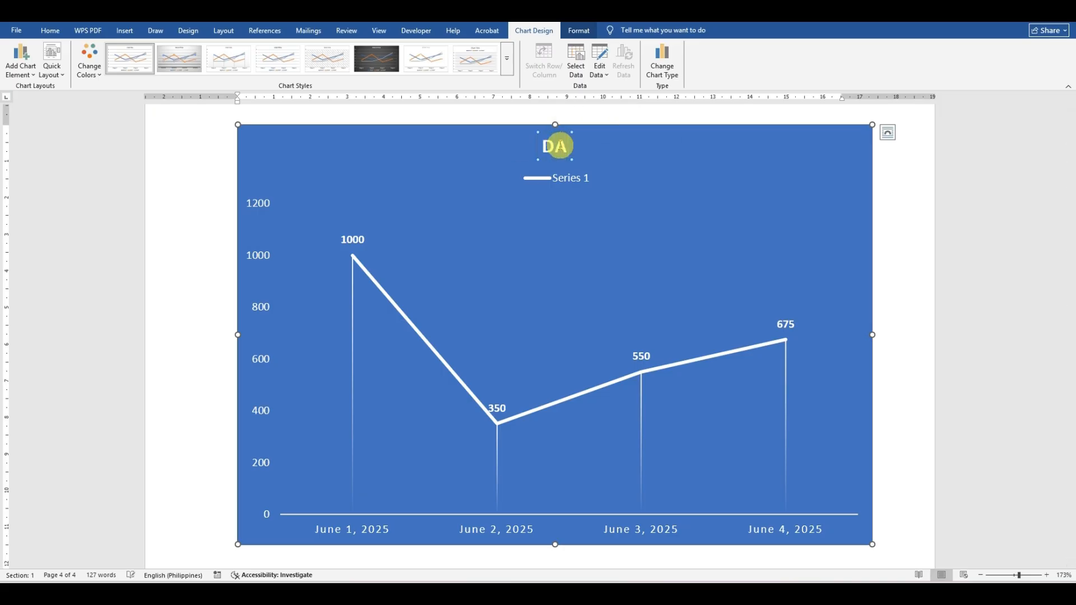
type("DAILY SAL")
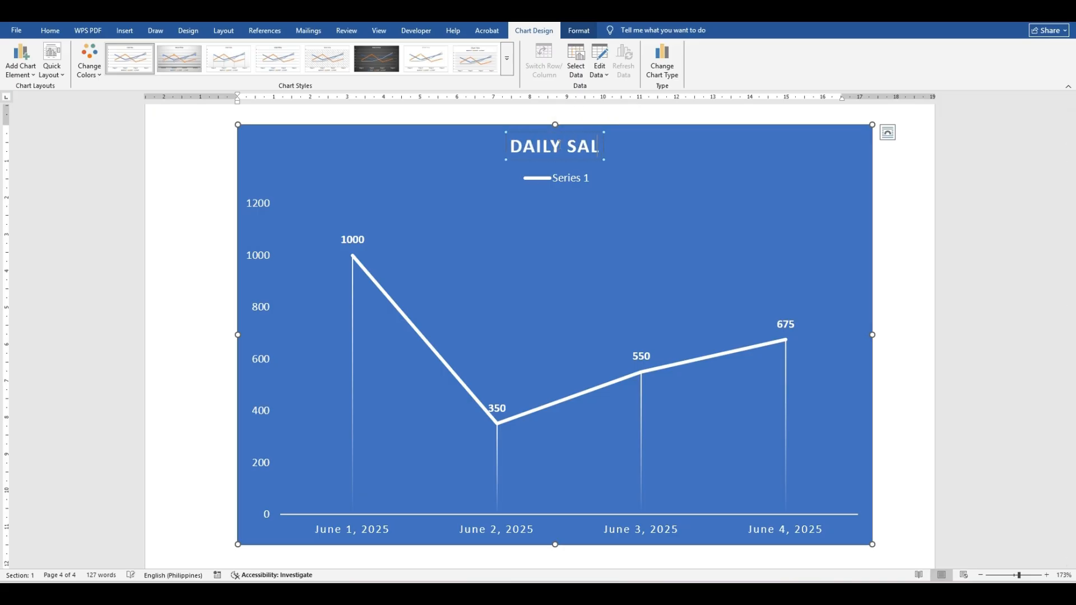
type("S")
type("S")
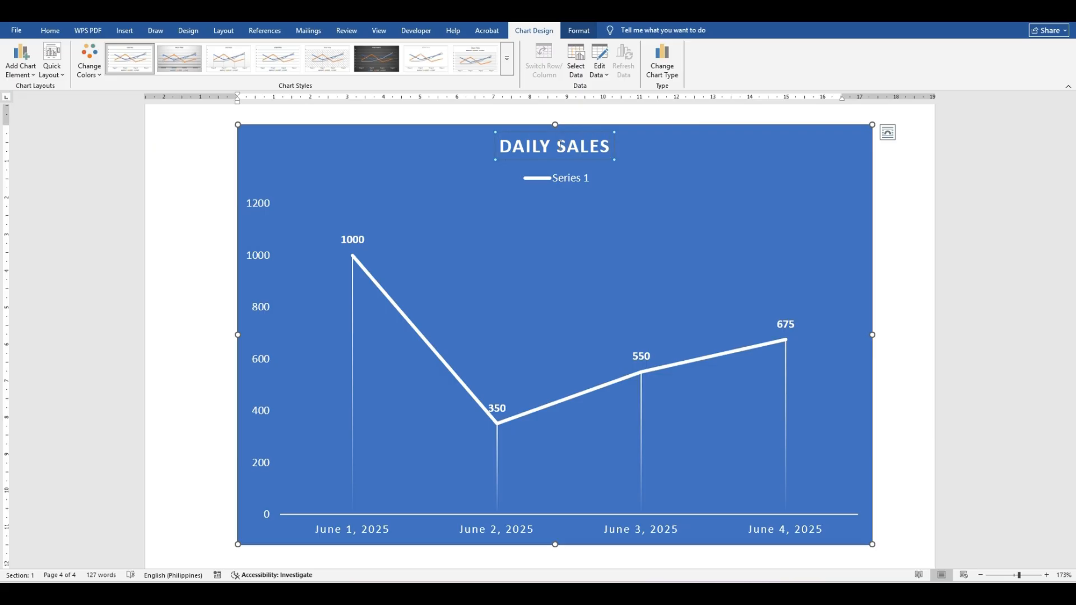
Step: Change the line chart's title to EOD SALES by adding EOD in front and removing DAILY
type("EOD")
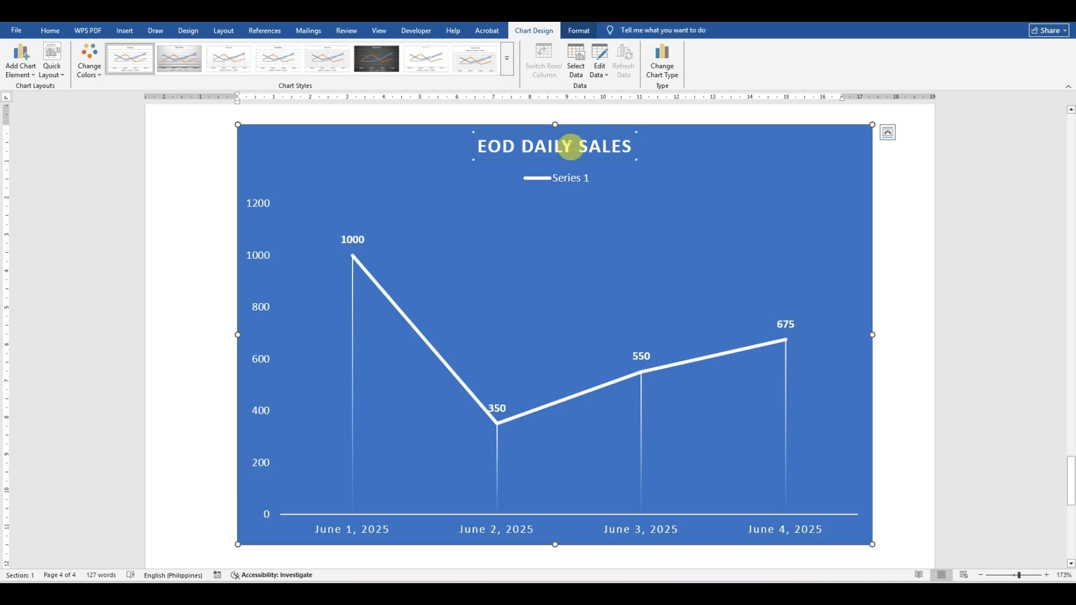
double_click(541, 147)
key("BackSpace")
left_click(541, 148)
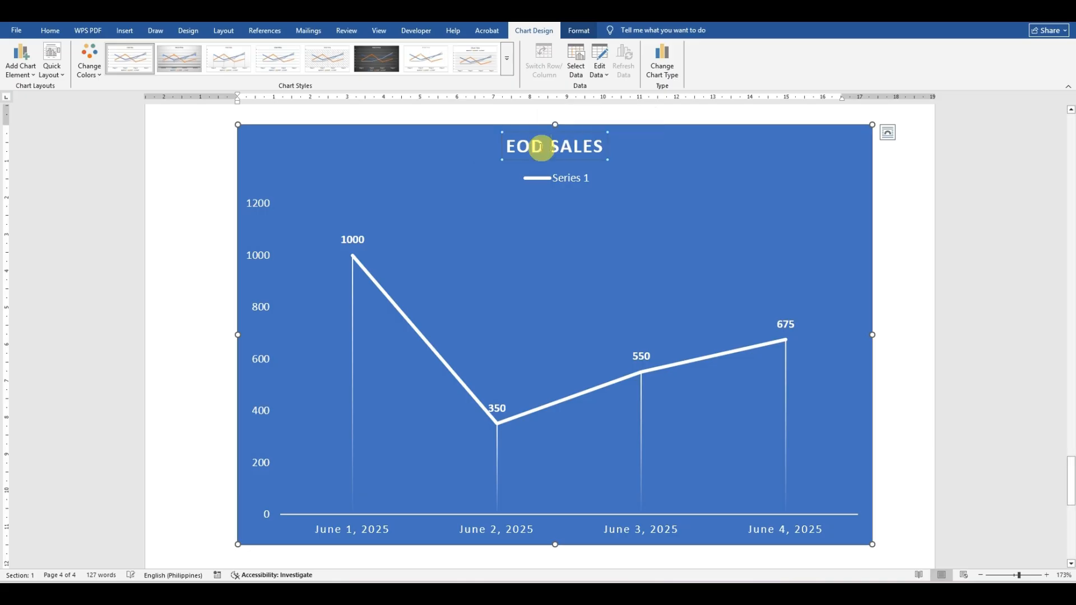
left_click(631, 140)
left_click(683, 244)
left_click(683, 245)
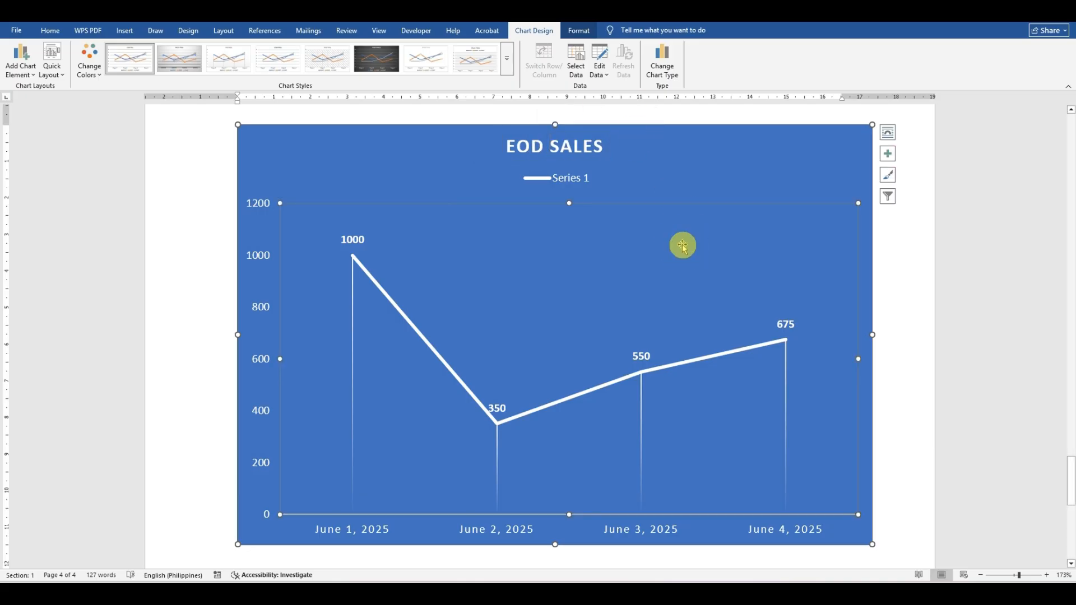
Step: Review the document from the line chart back up through the earlier charts to the inventory table
scroll(690, 276, "up", 3)
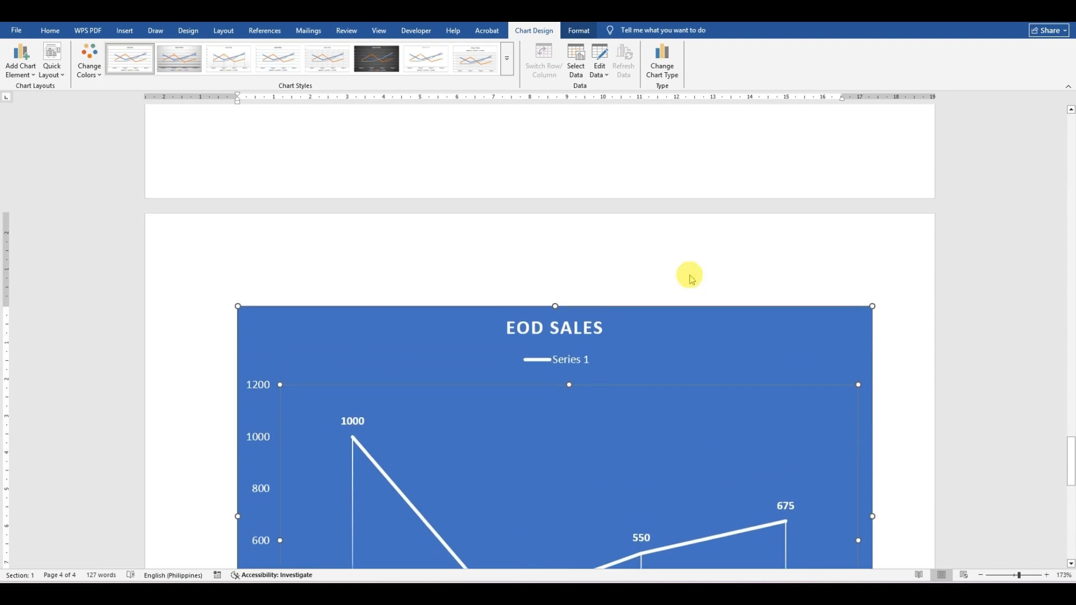
scroll(689, 276, "down", 6, "ctrl")
scroll(689, 276, "up", 5)
scroll(686, 271, "up", 20)
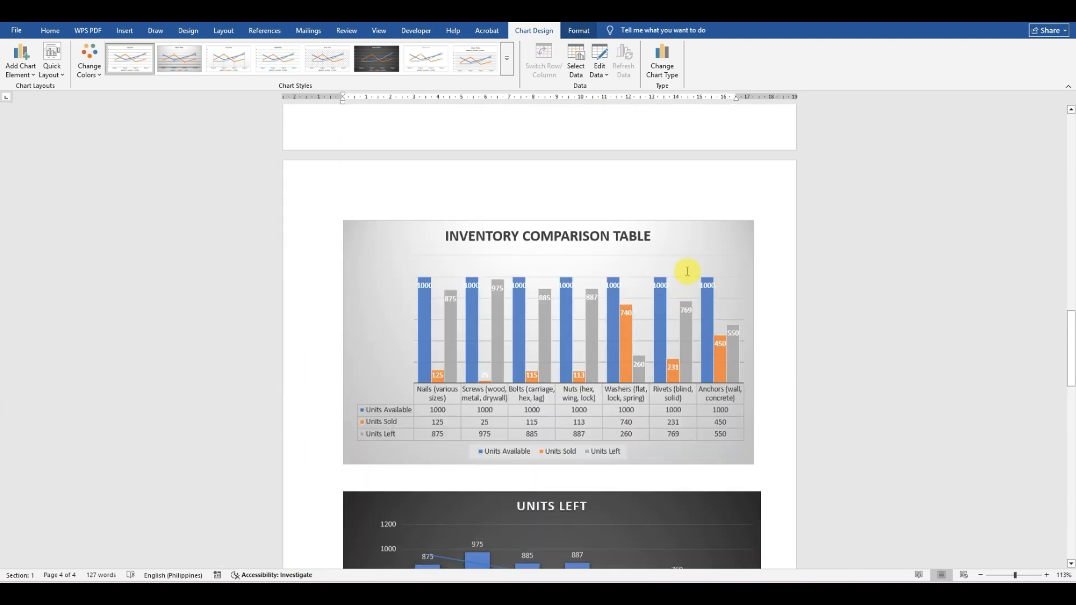
scroll(680, 267, "up", 10)
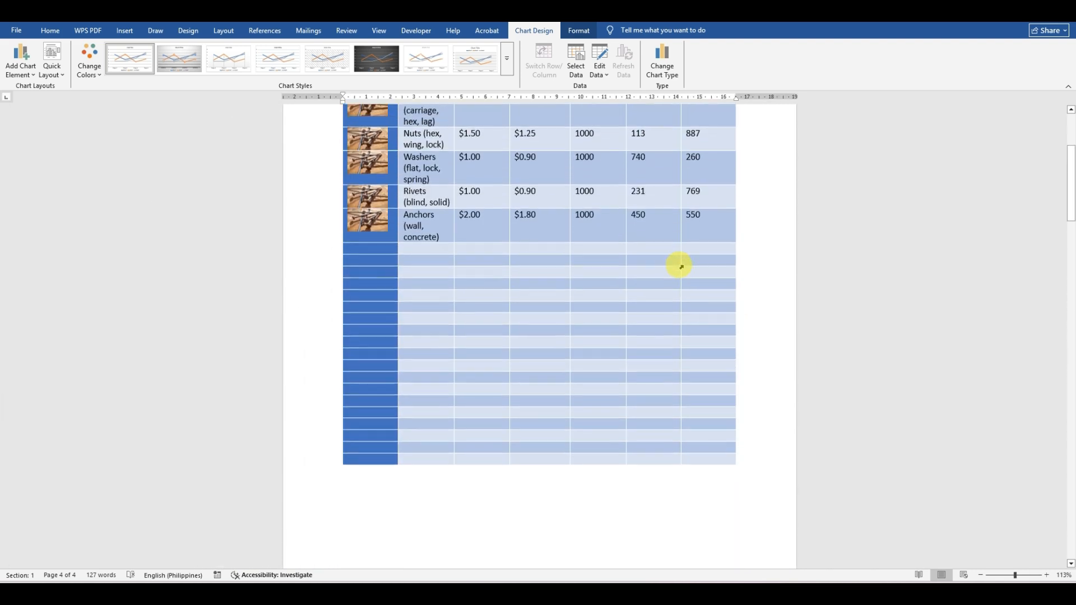